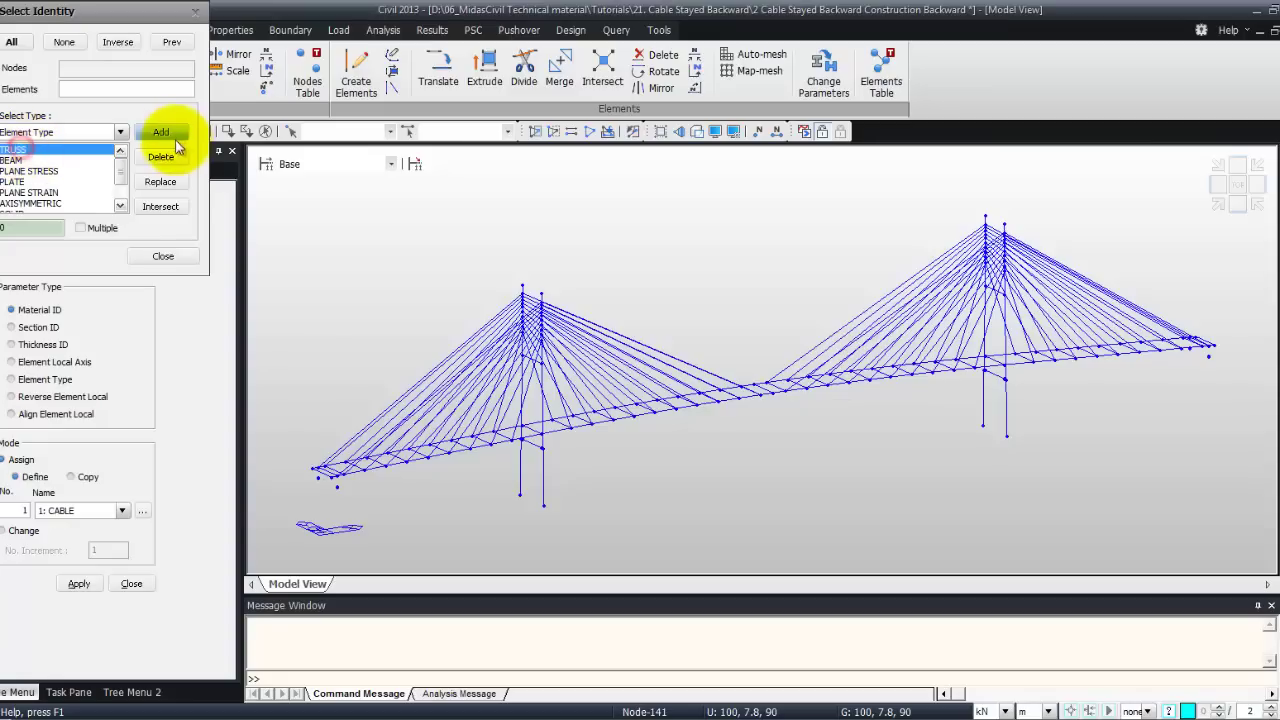
Convert all truss elements to tension-only/hook/cable elements of the Cable type with a pretension of 0 kN
left_click(175, 258)
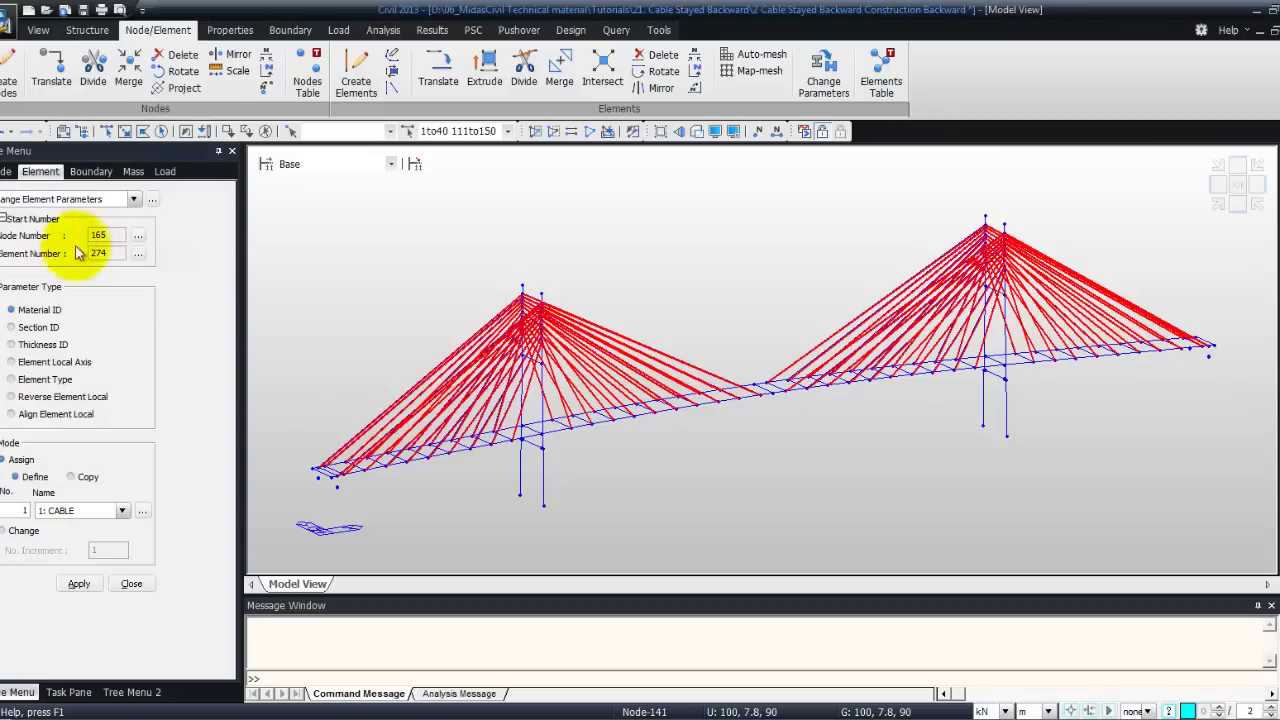
left_click(11, 380)
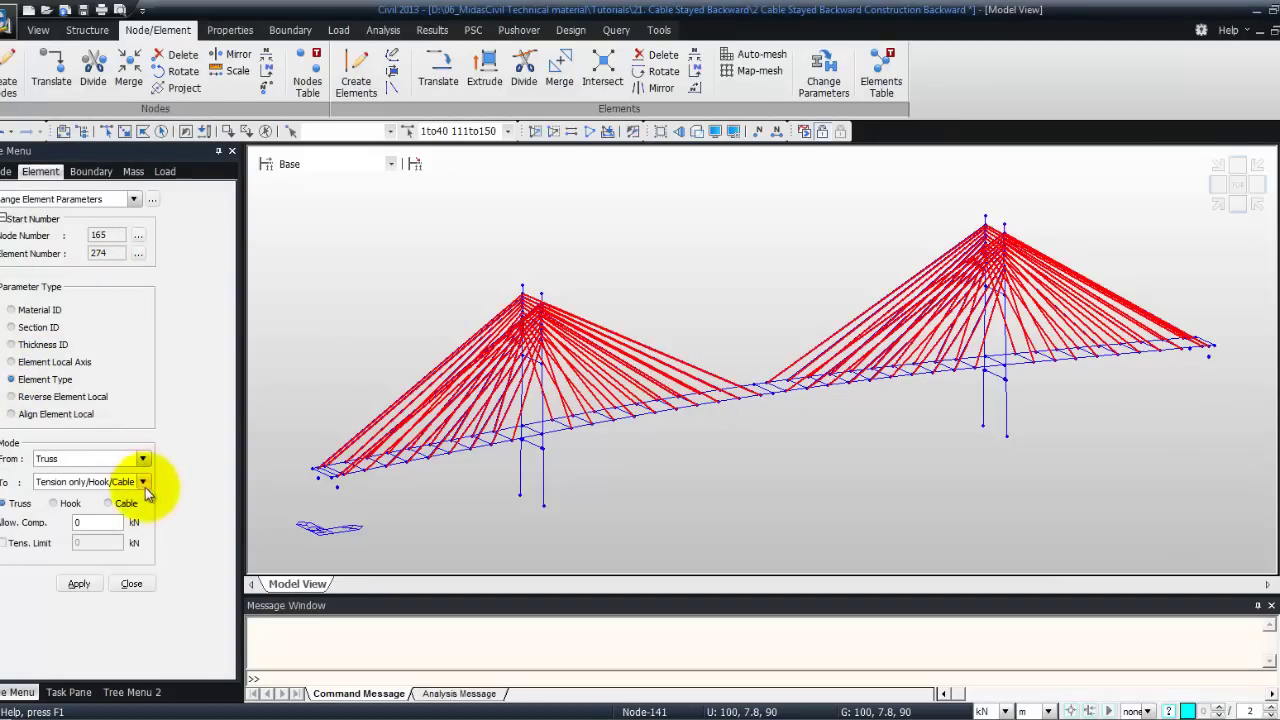
left_click(110, 504)
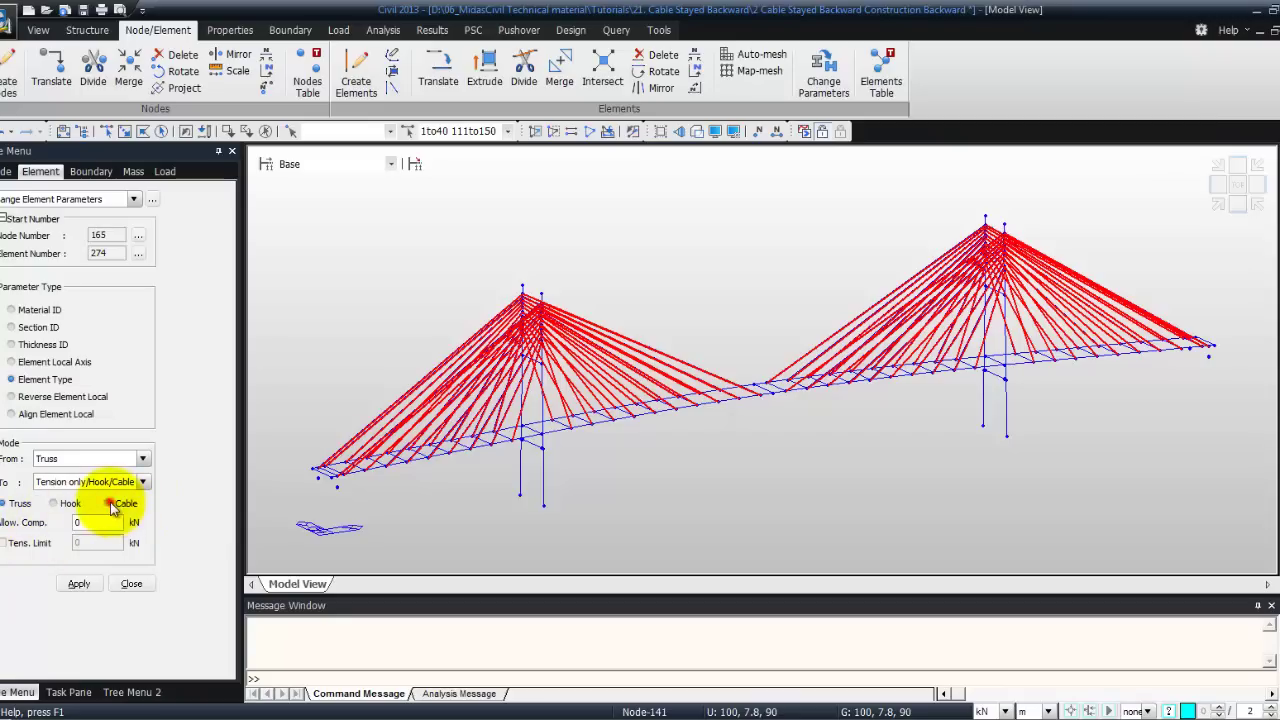
left_click(50, 525)
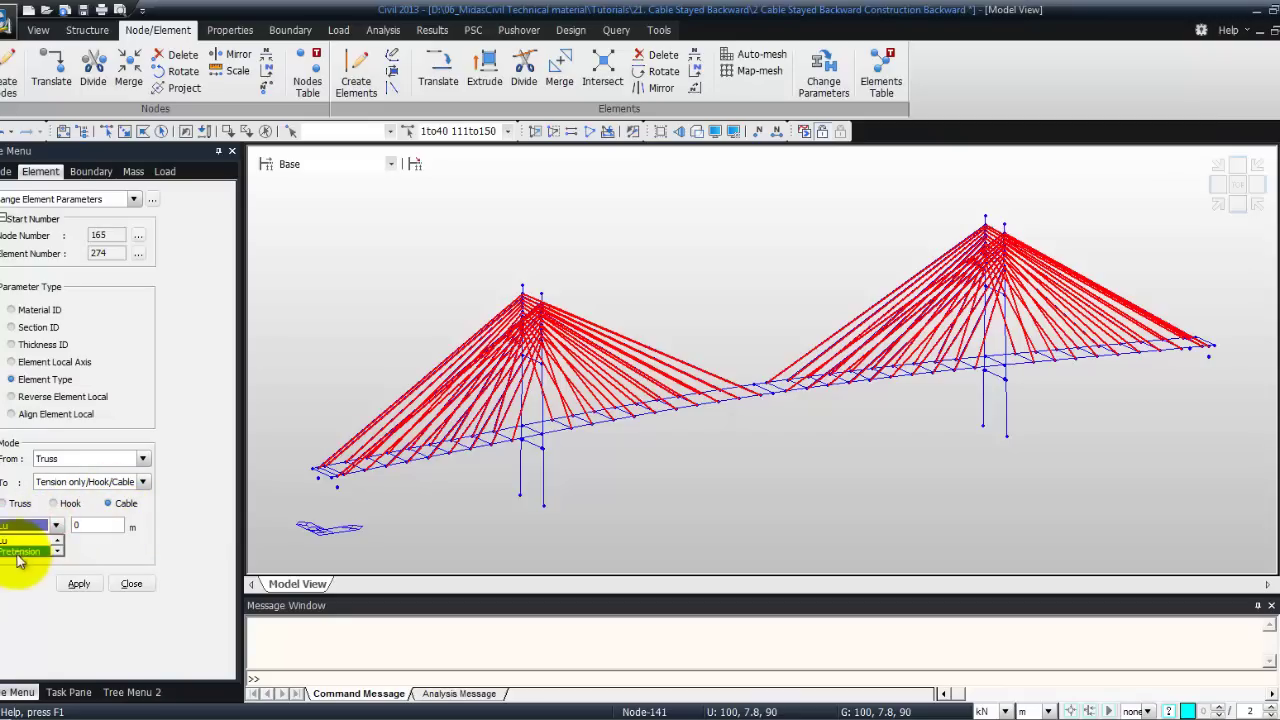
left_click(17, 553)
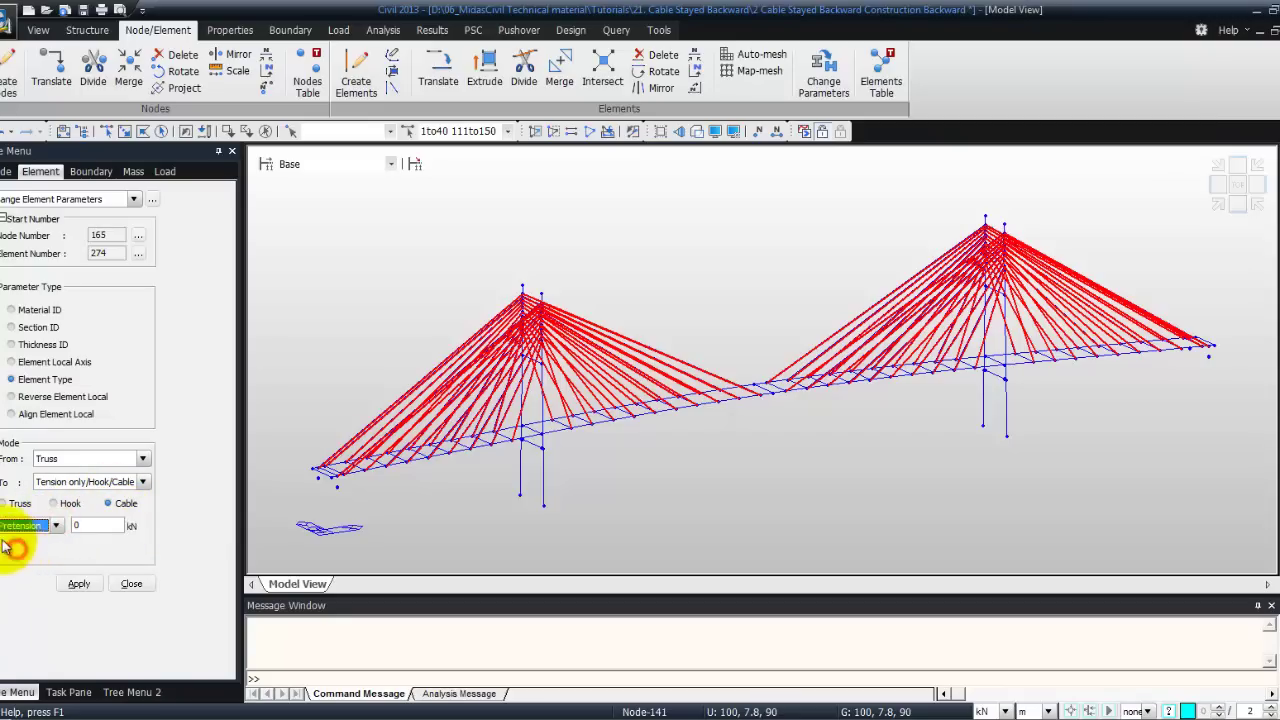
left_click(79, 583)
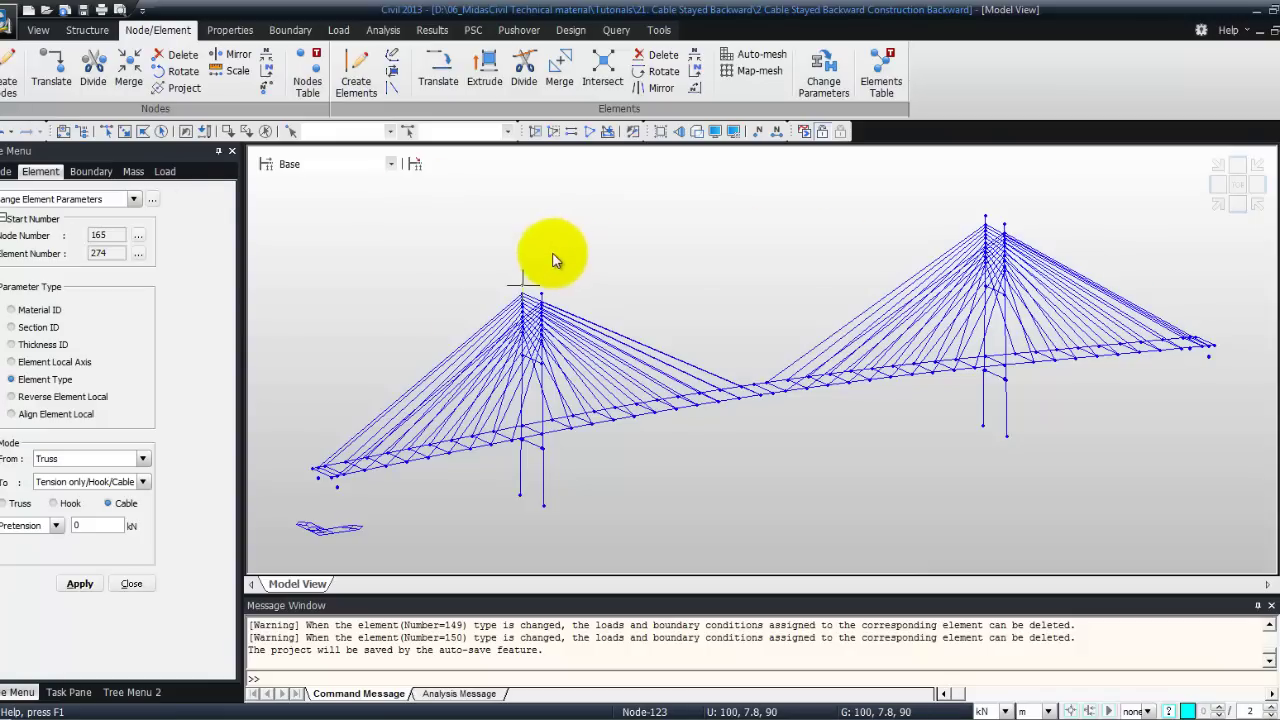
Open the Pretension Loads definition and consult the cable pretension values in Table 6 of the Cable Stayed Backward PDF
left_click(338, 30)
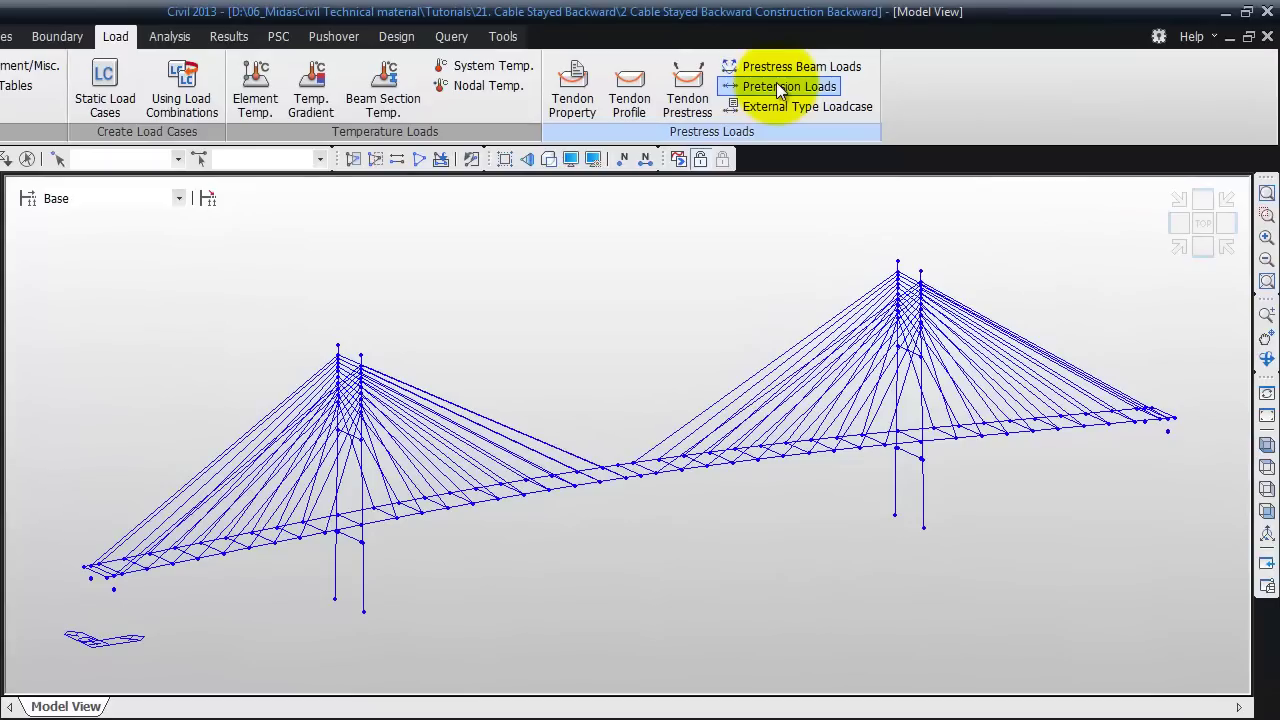
left_click(887, 74)
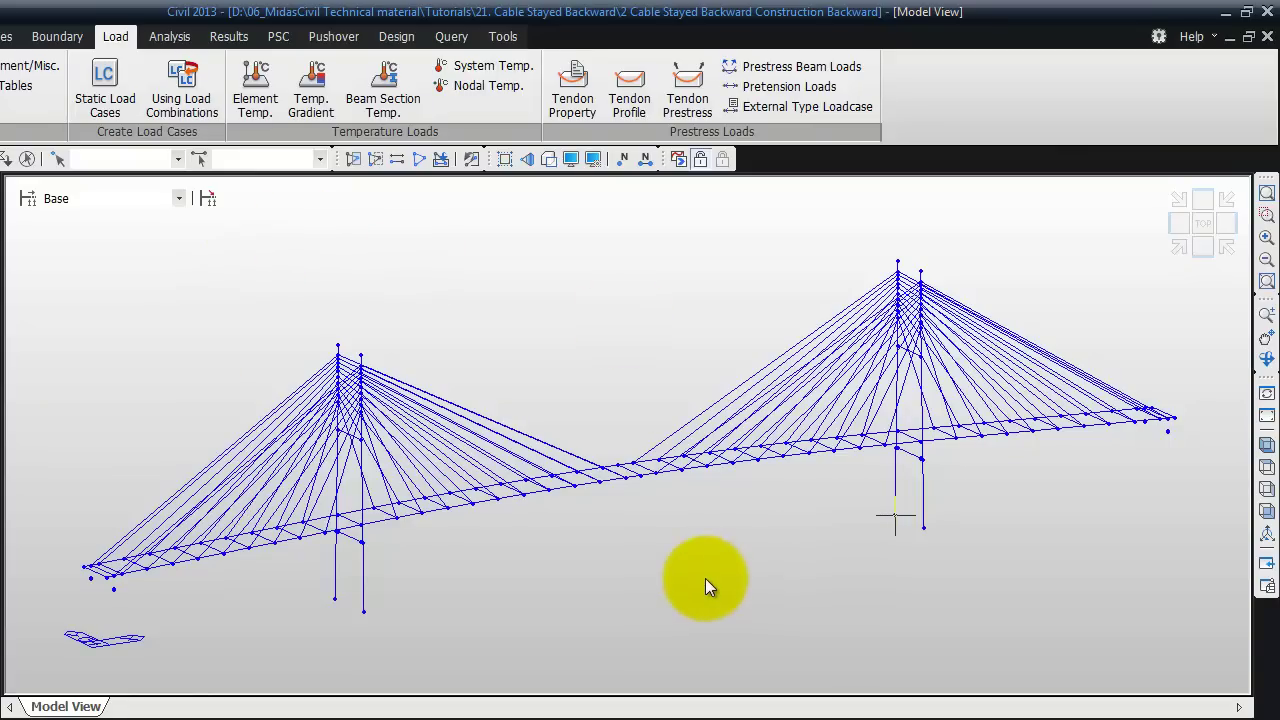
key("alt+Tab")
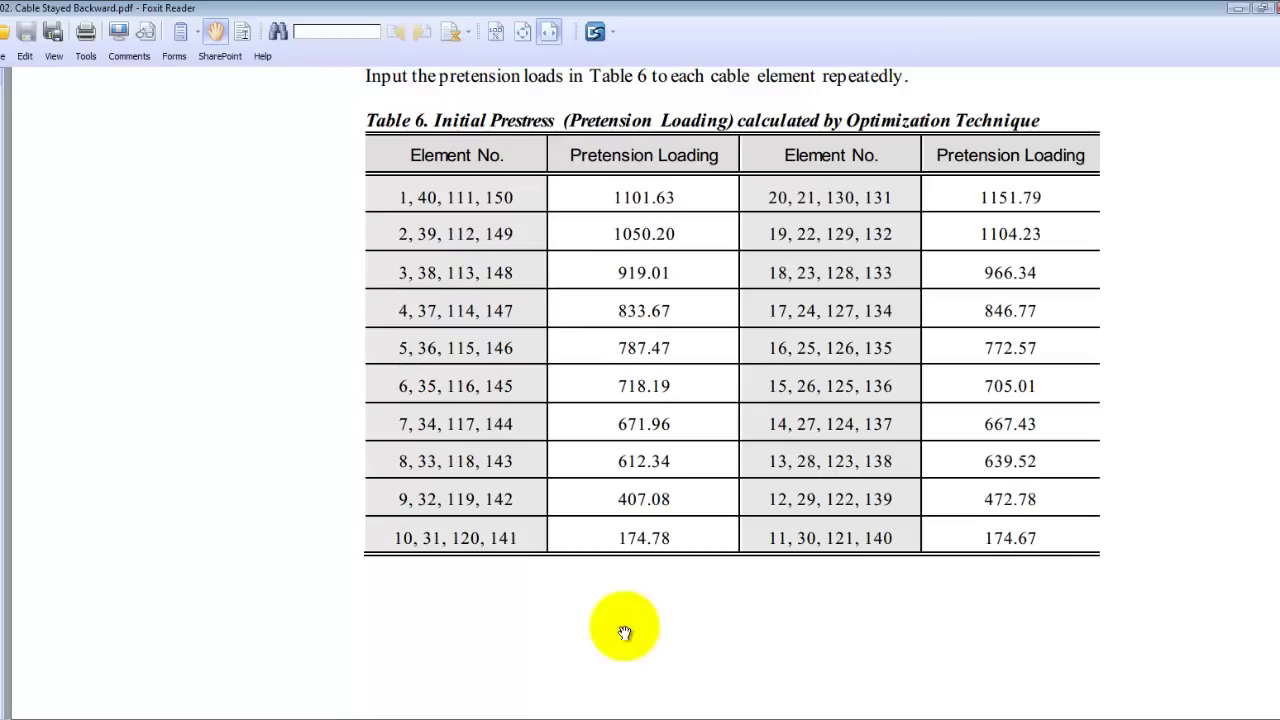
key("alt+Tab")
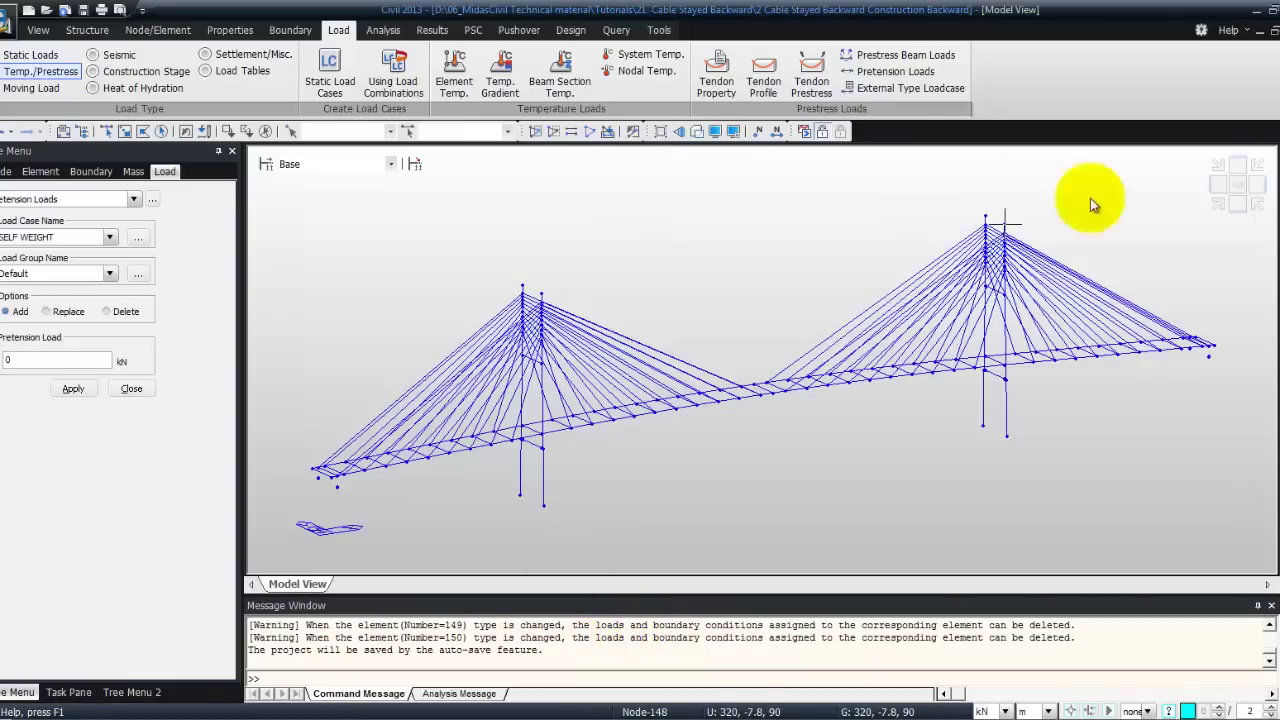
Activate intersect-line selection for picking cables in the bridge's side elevation
left_click(1229, 205)
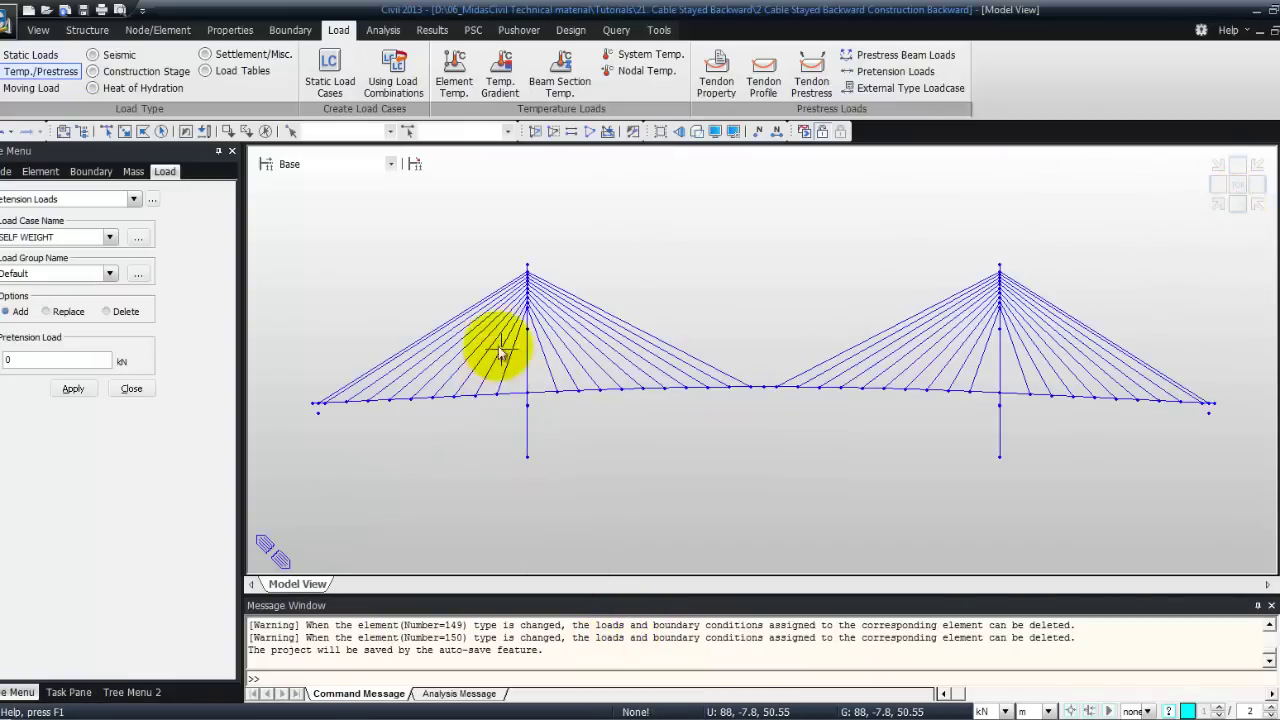
scroll(528, 271, "up", 3)
scroll(566, 261, "up", 2)
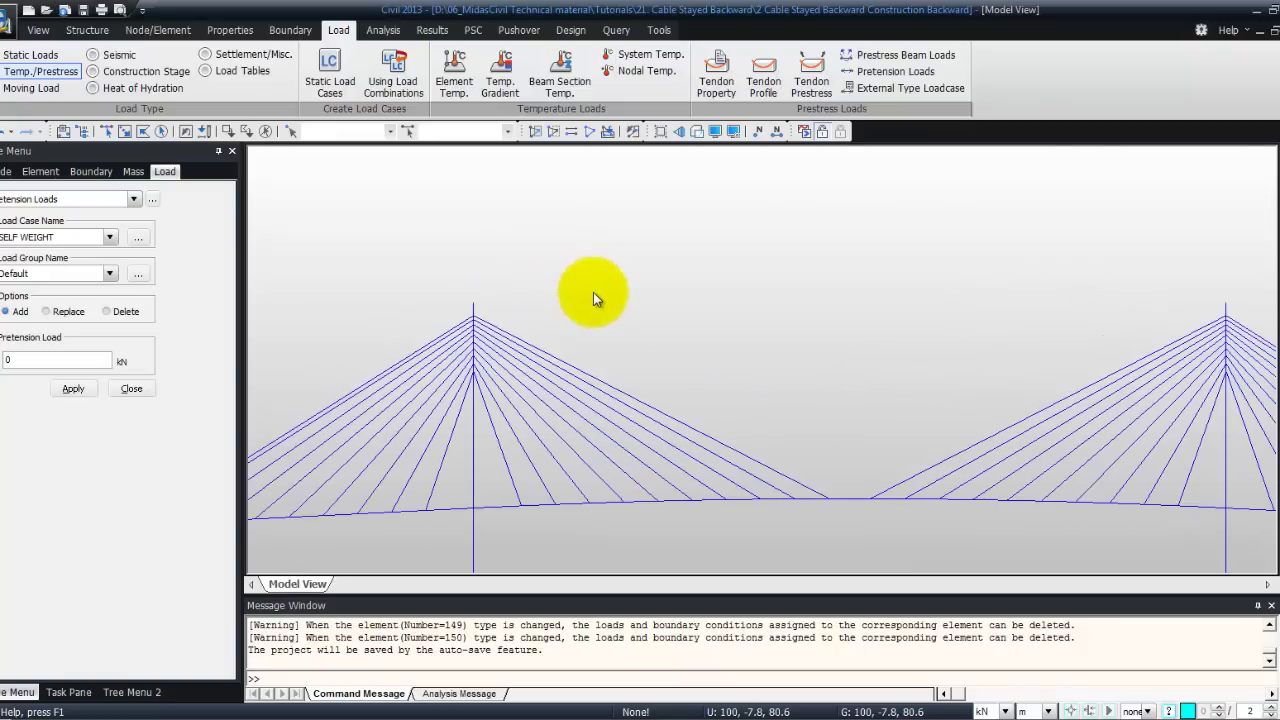
middle_click_drag(688, 345, 823, 314, "ctrl")
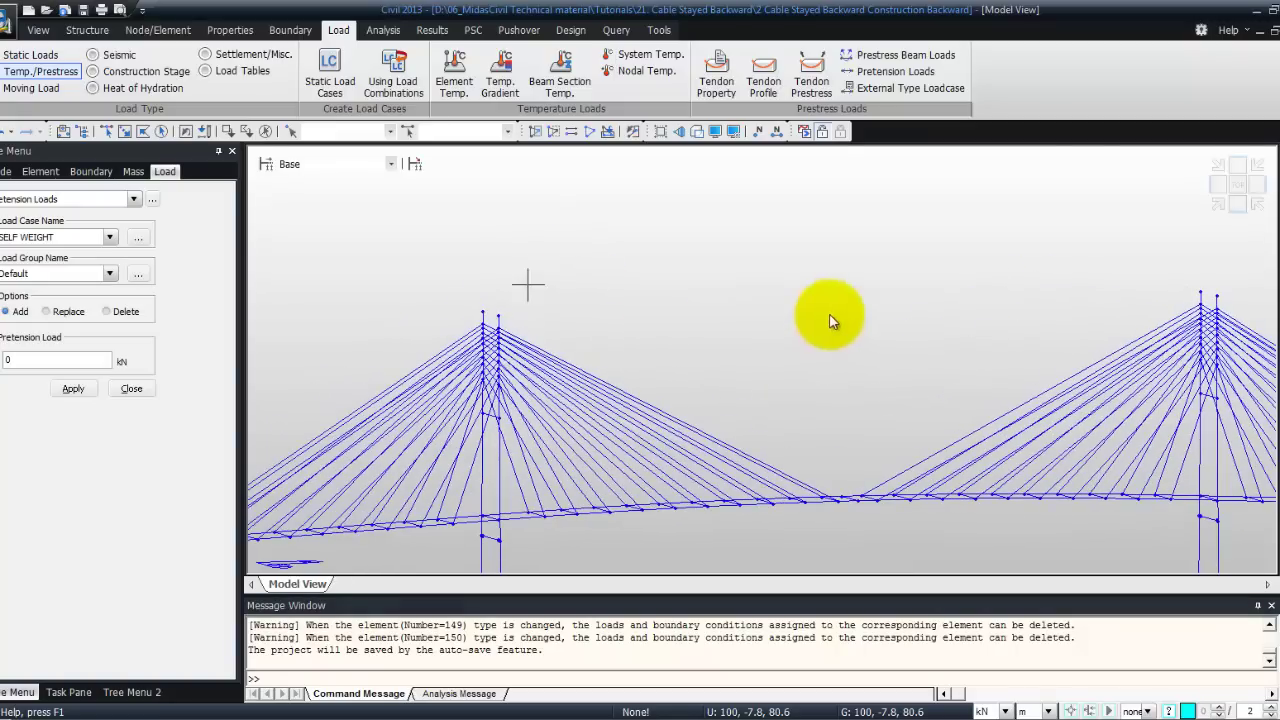
left_click(1249, 209)
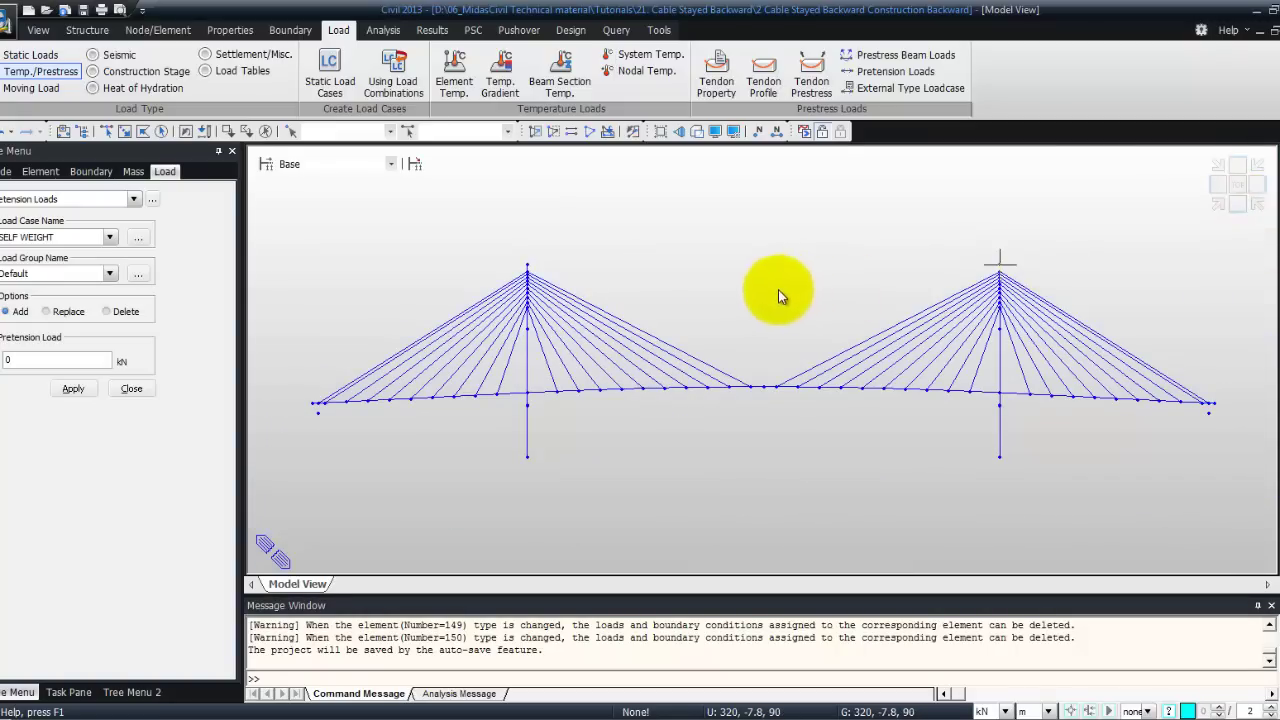
scroll(778, 293, "up", 3)
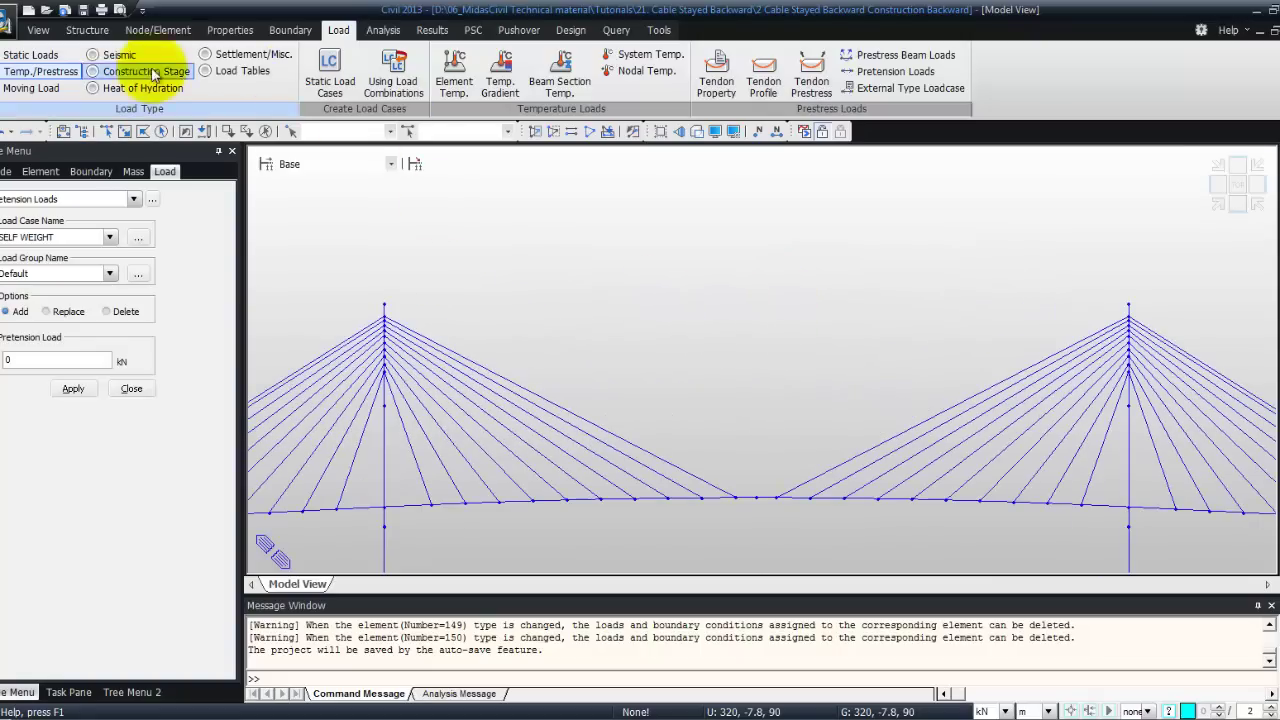
left_click(38, 30)
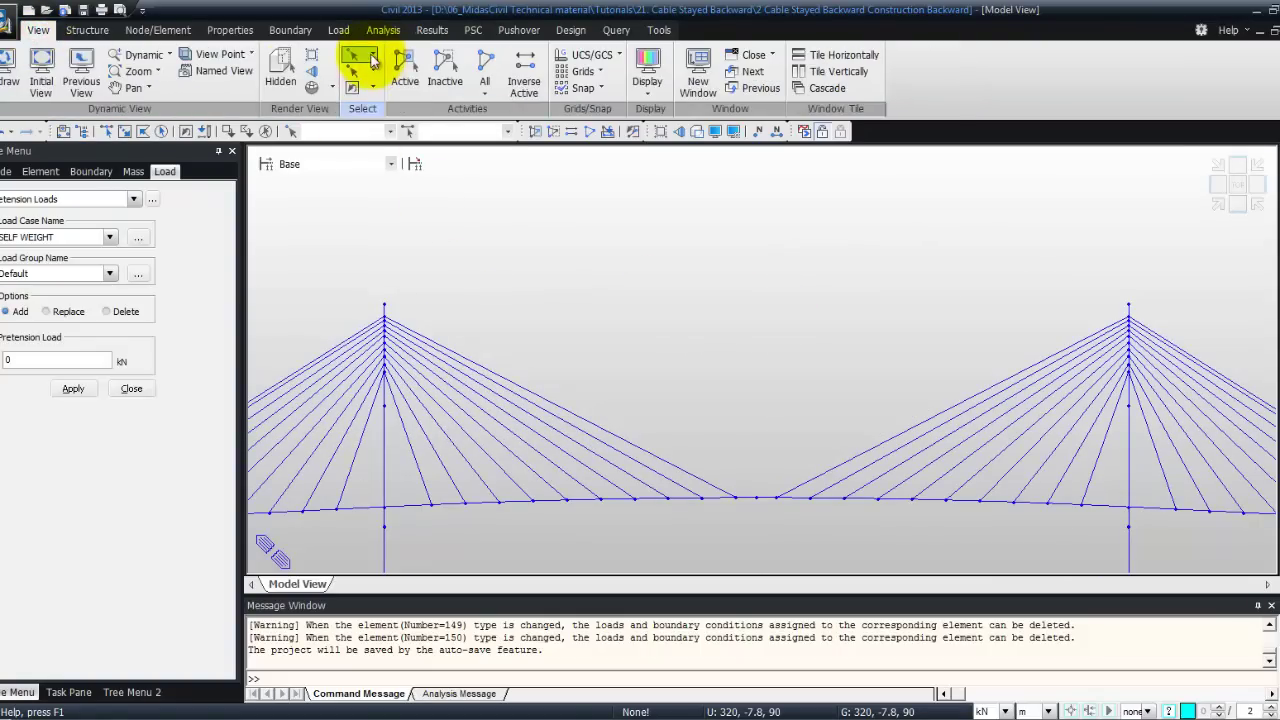
left_click(357, 57)
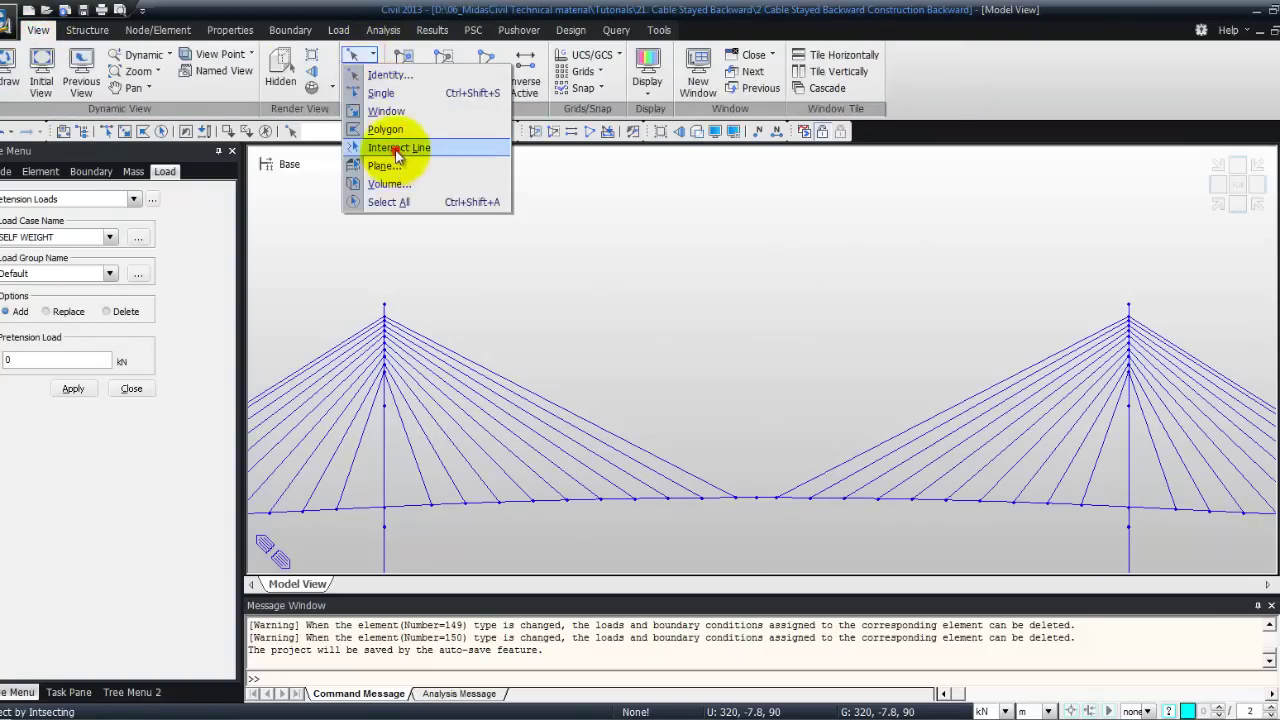
left_click(398, 149)
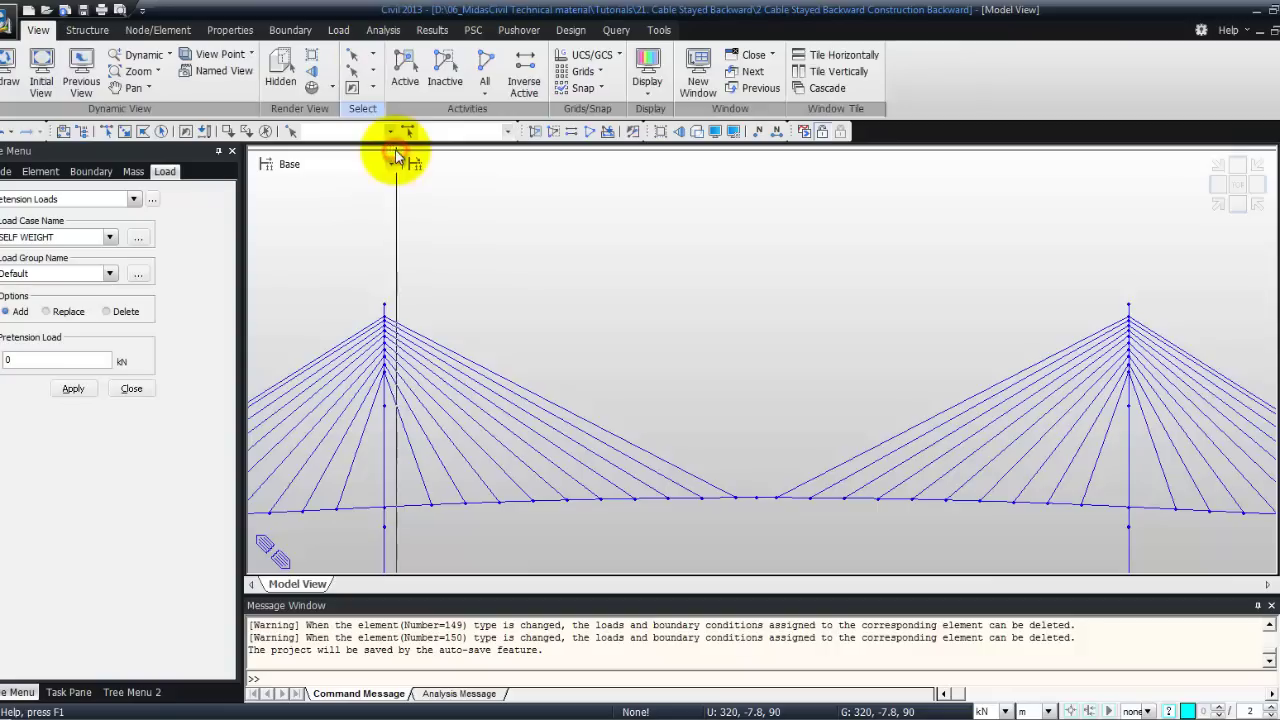
Choose the Pretension load case for the pretension loads, keeping the Default load group
left_click(110, 237)
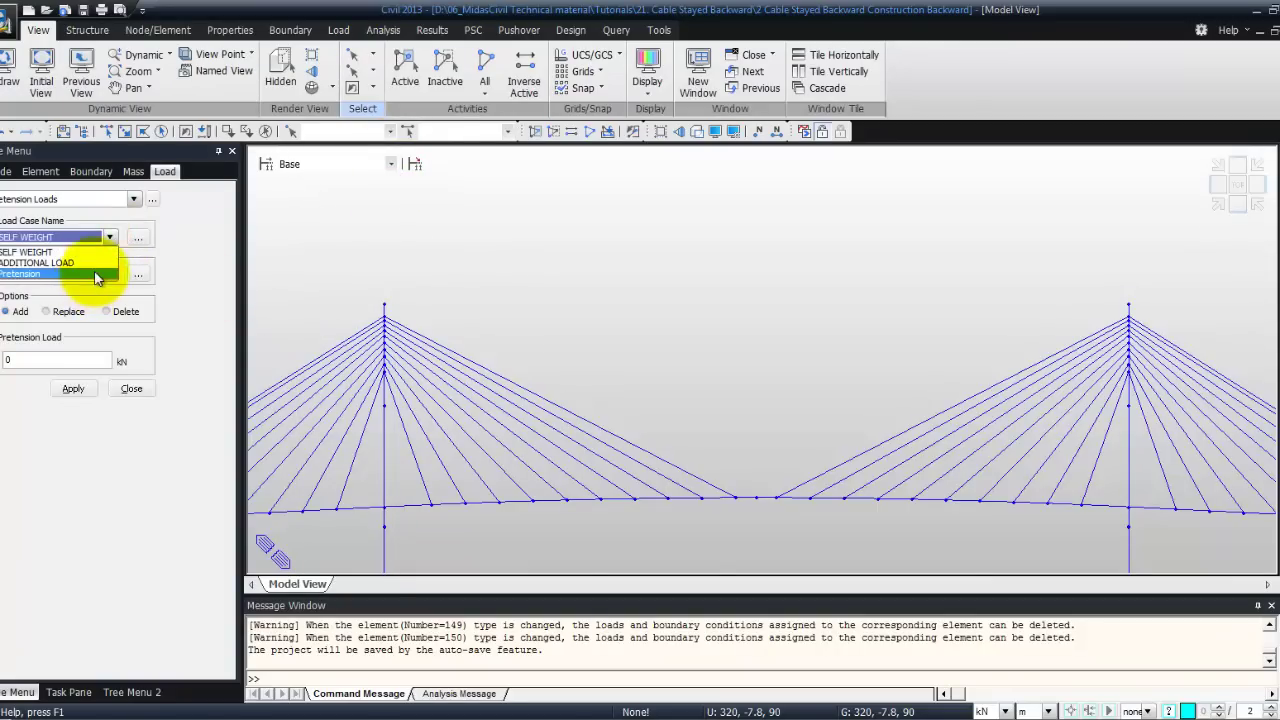
left_click(97, 274)
left_click(110, 273)
left_click(113, 275)
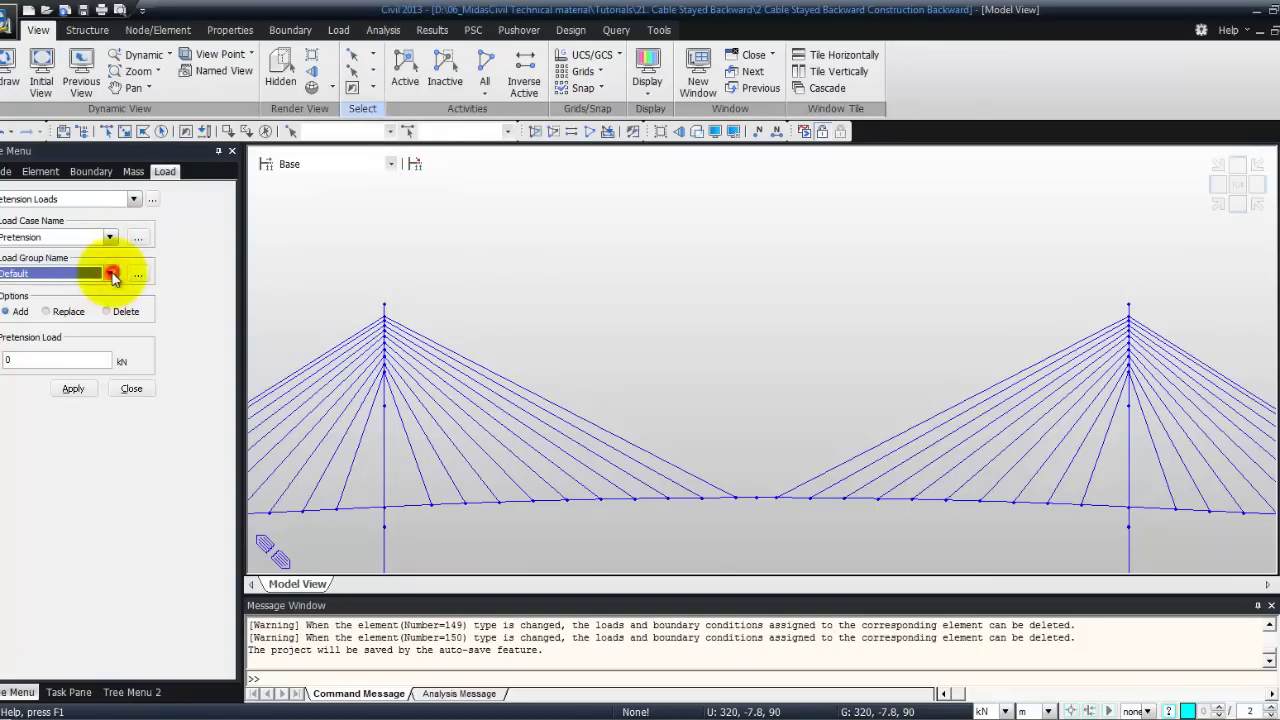
Add a 1101.63 kN pretension load to the outermost side-span cables, elements 1, 40, 111 and 150
left_click(323, 336)
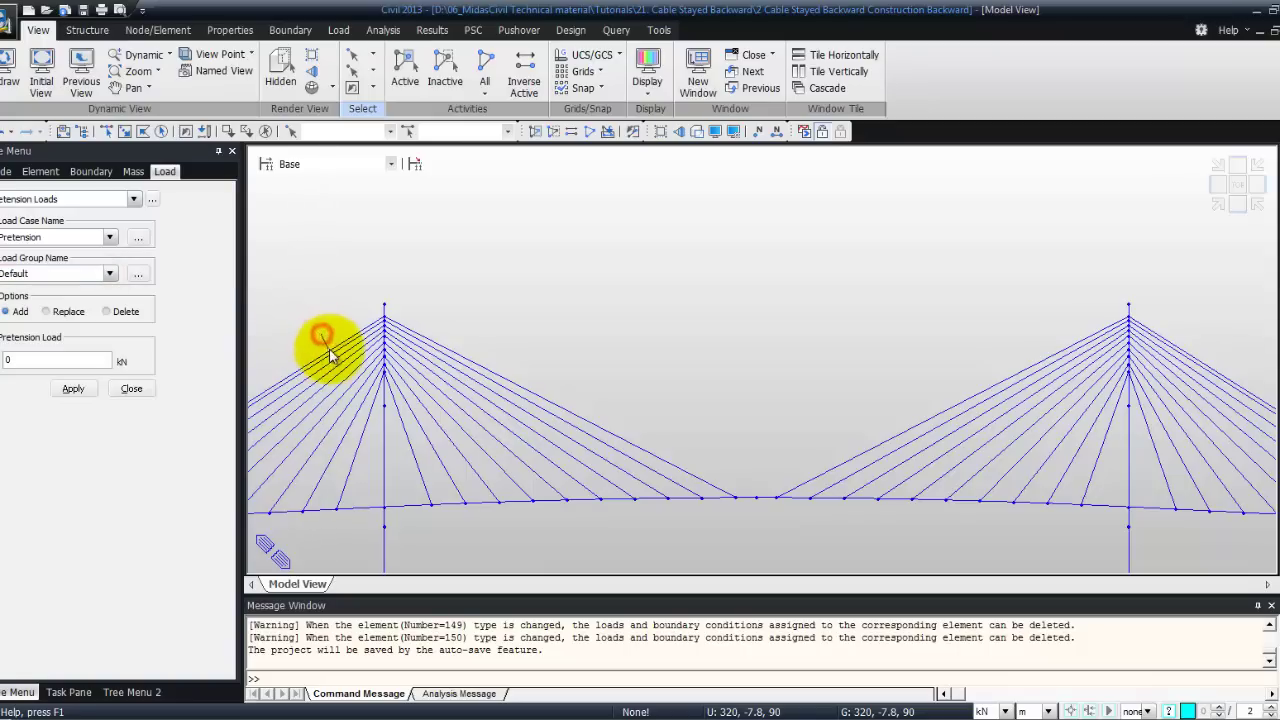
left_click(354, 355)
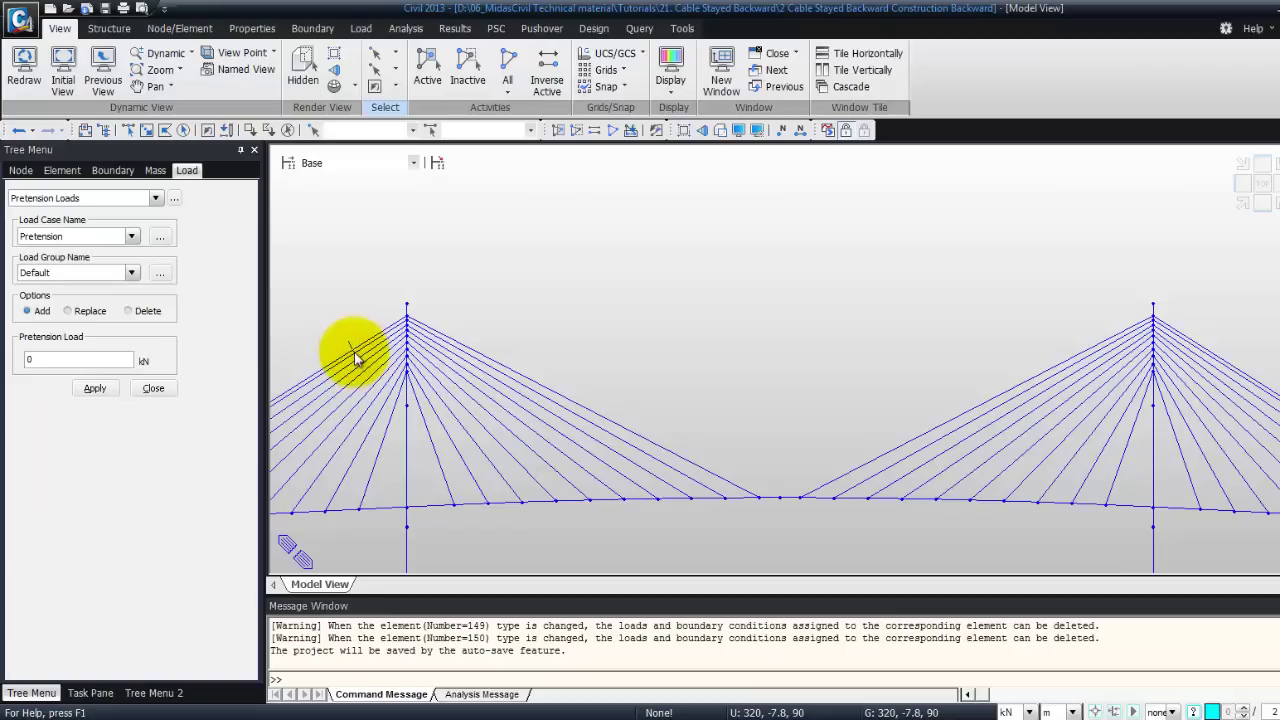
left_click(1226, 335)
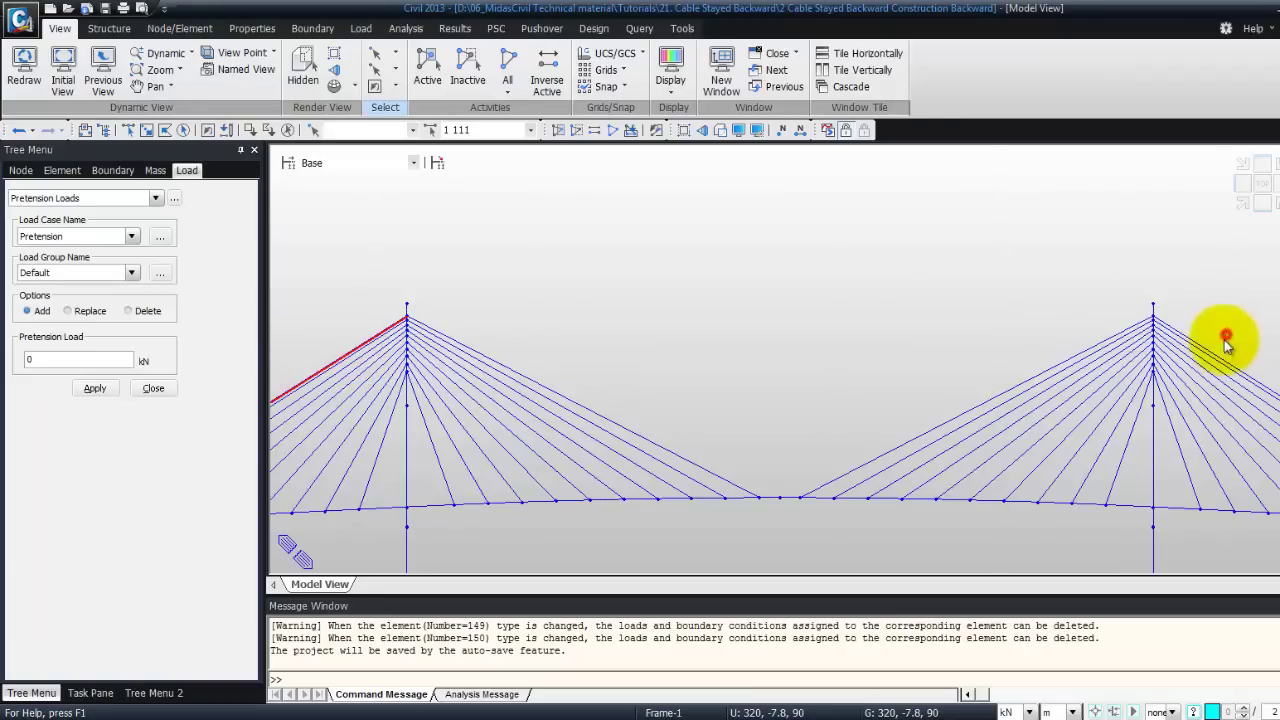
left_click(1218, 362)
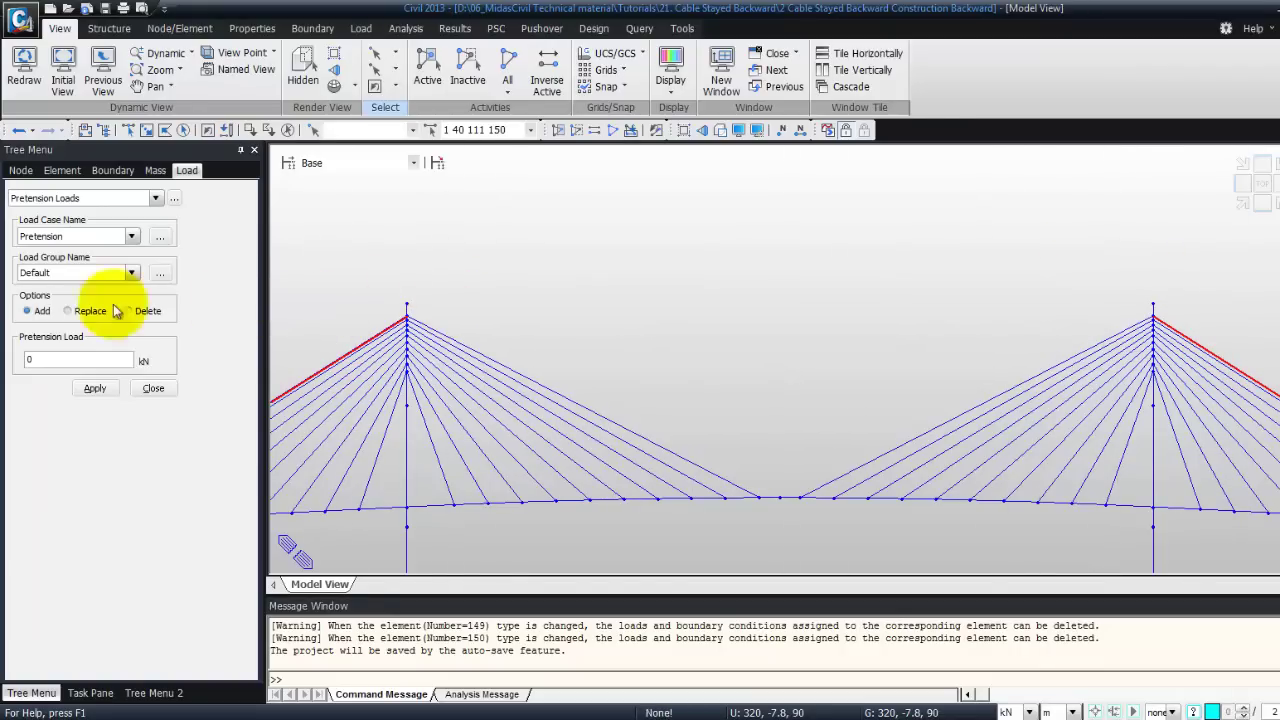
left_click(43, 360)
left_click_drag(43, 360, 3, 362)
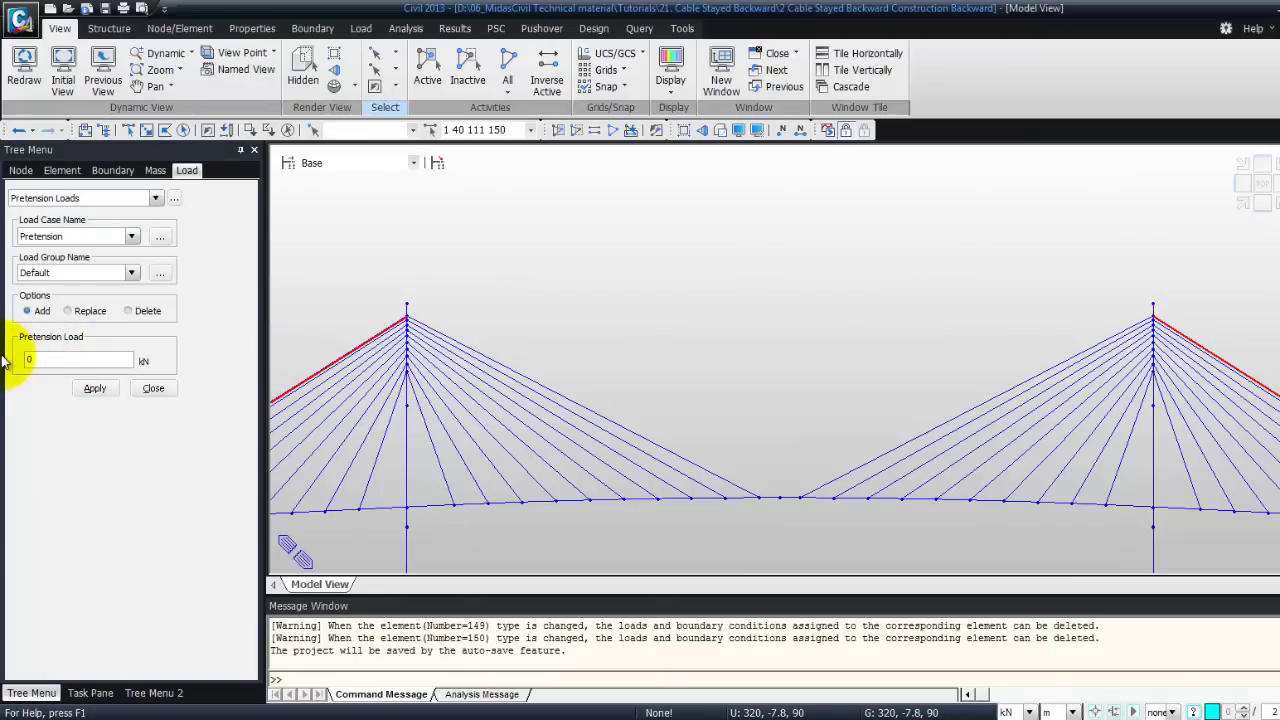
left_click_drag(40, 360, 3, 366)
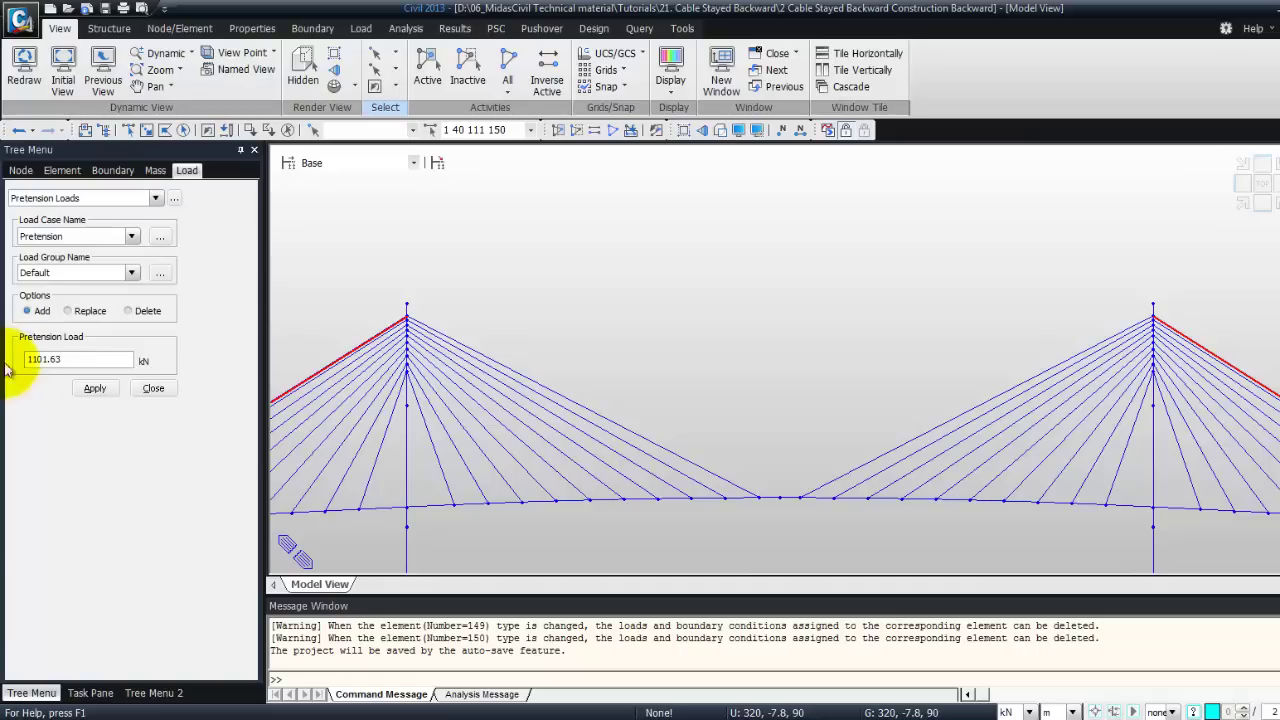
left_click(100, 389)
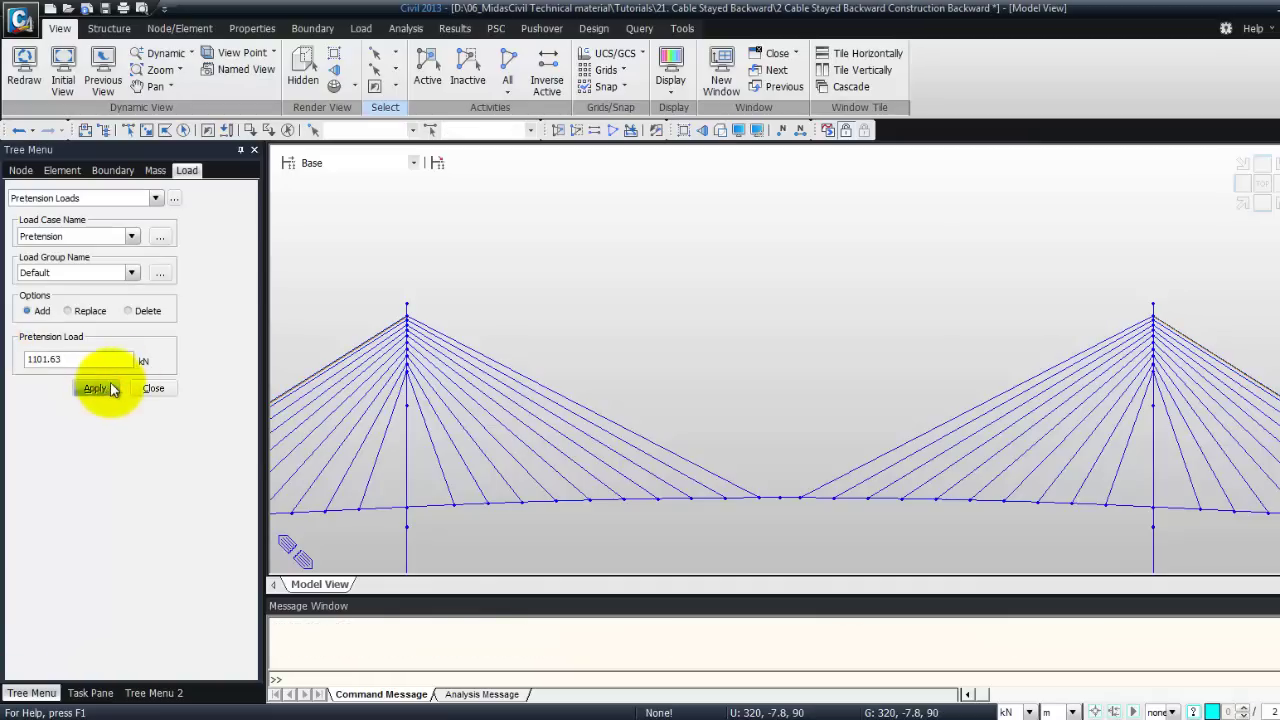
Add a 1050.20 kN pretension load to the second side-span cables, elements 2, 39, 112 and 149
left_click(288, 396)
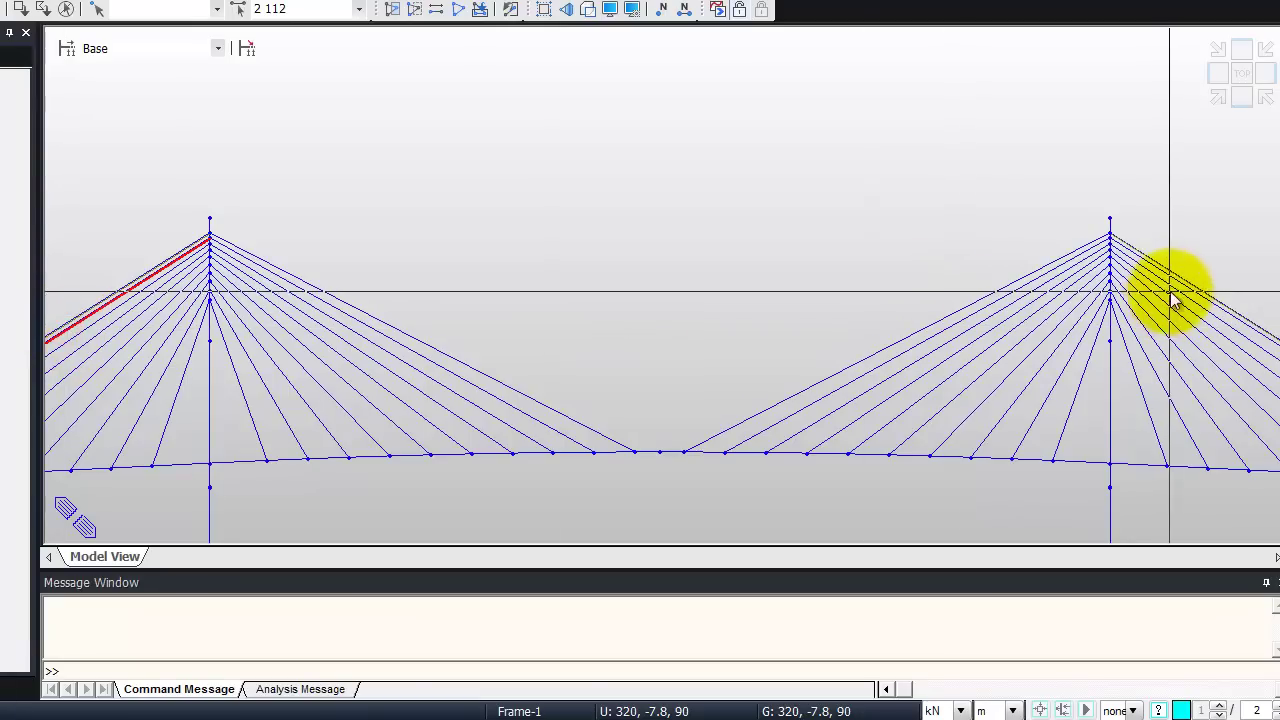
left_click(1182, 290)
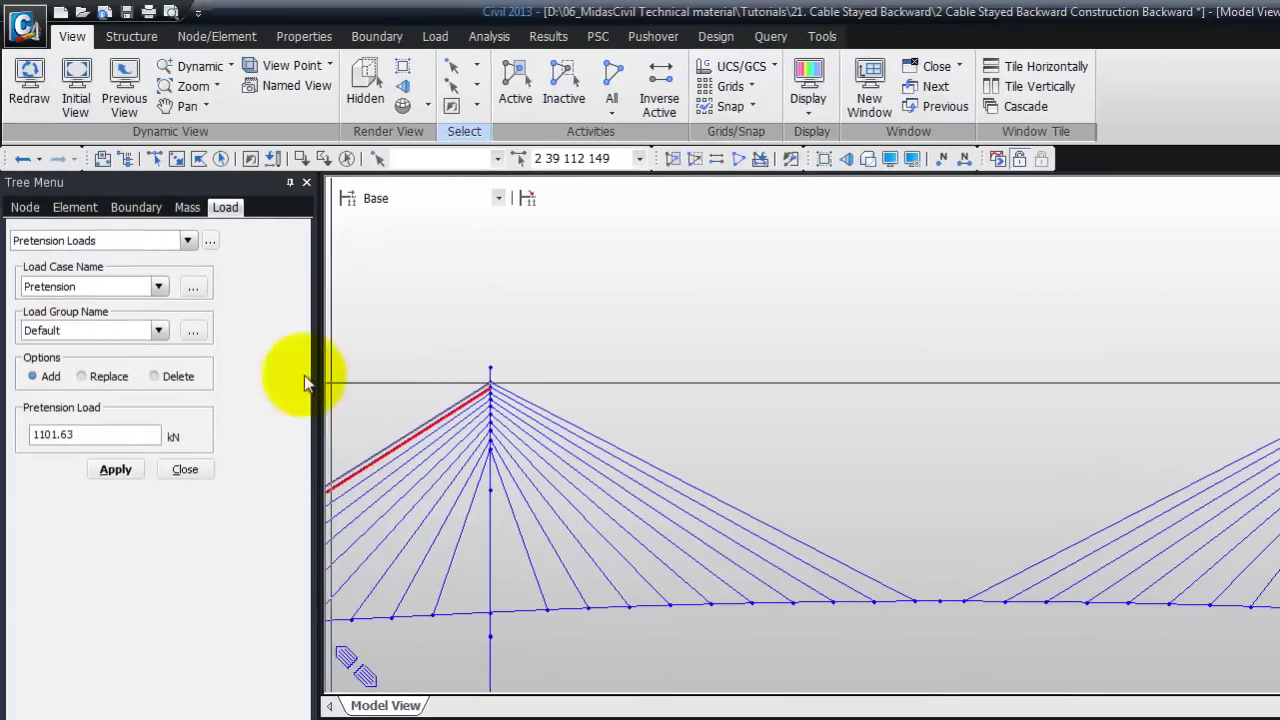
left_click_drag(132, 432, 12, 429)
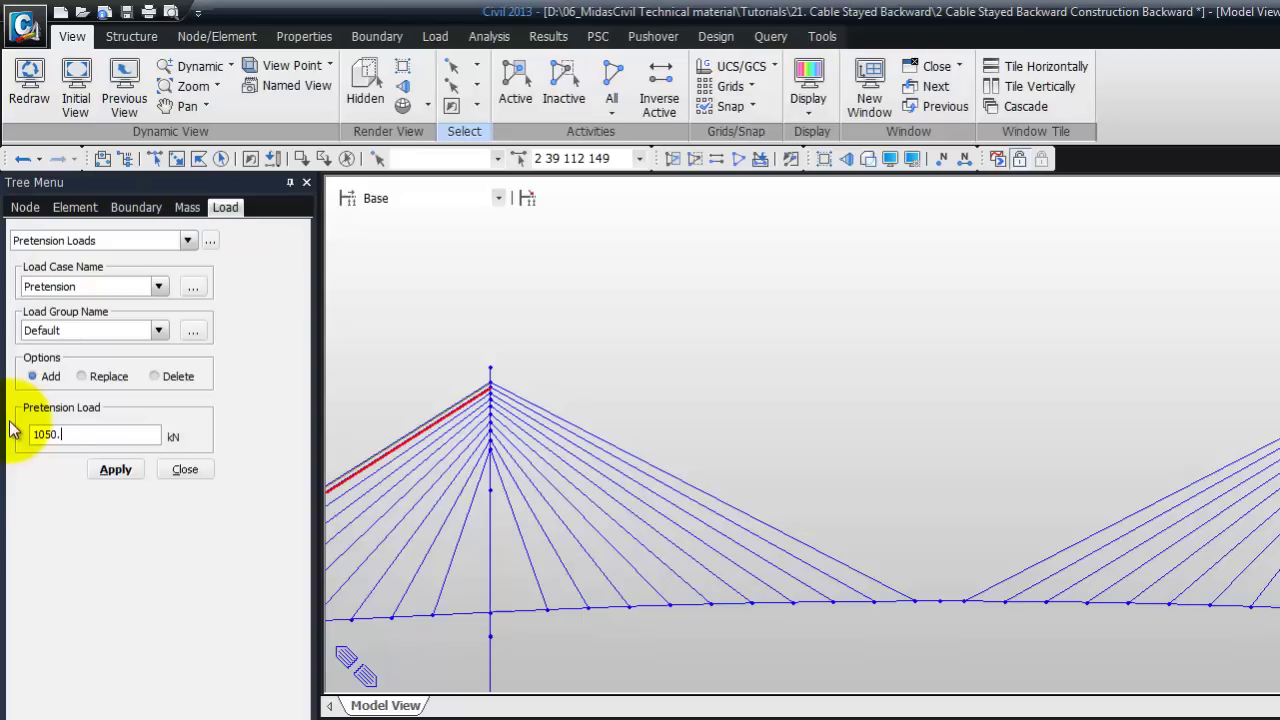
left_click(115, 470)
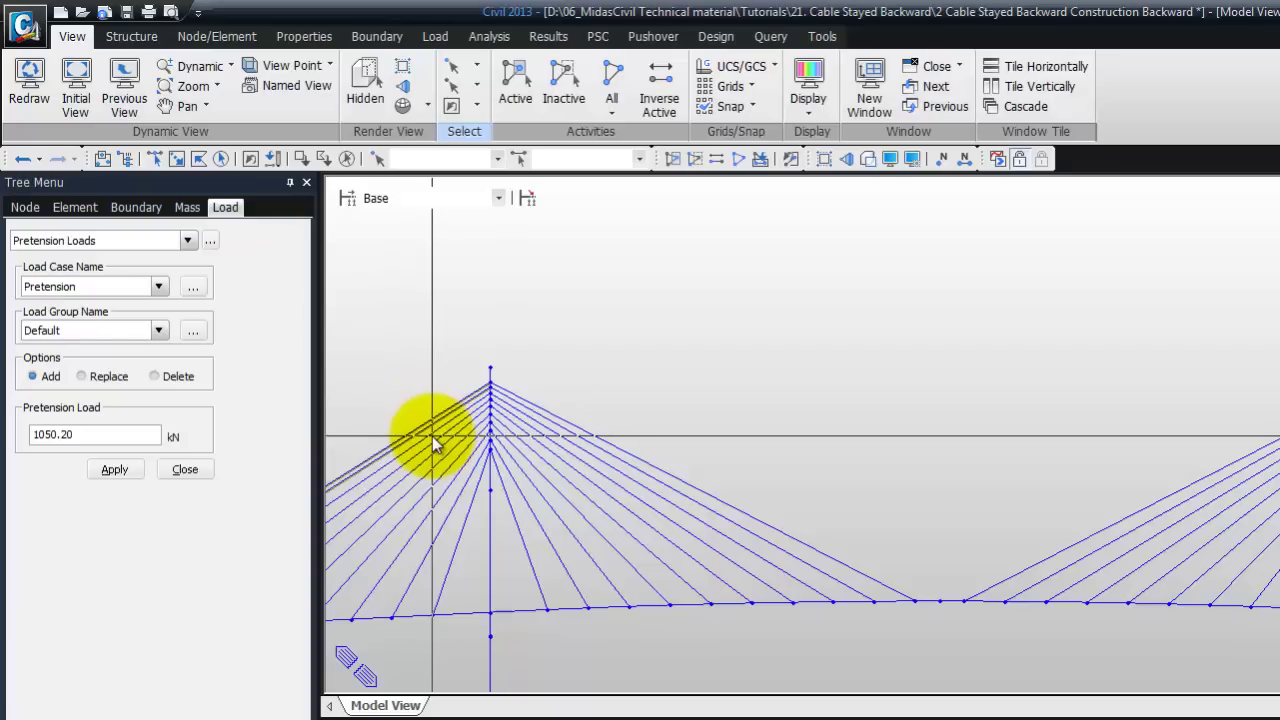
Add a 1104.23 kN pretension load to the second-longest centre-span cables, elements 19, 22, 129 and 132
left_click(657, 475)
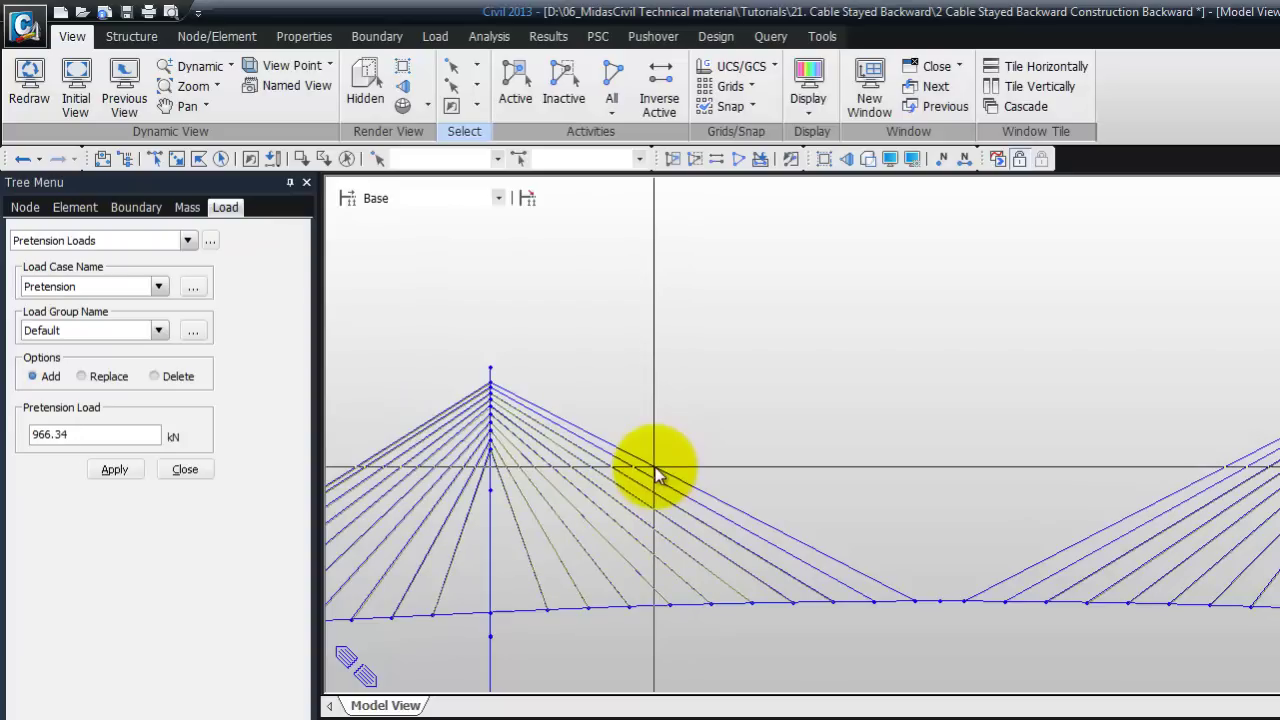
left_click(723, 512)
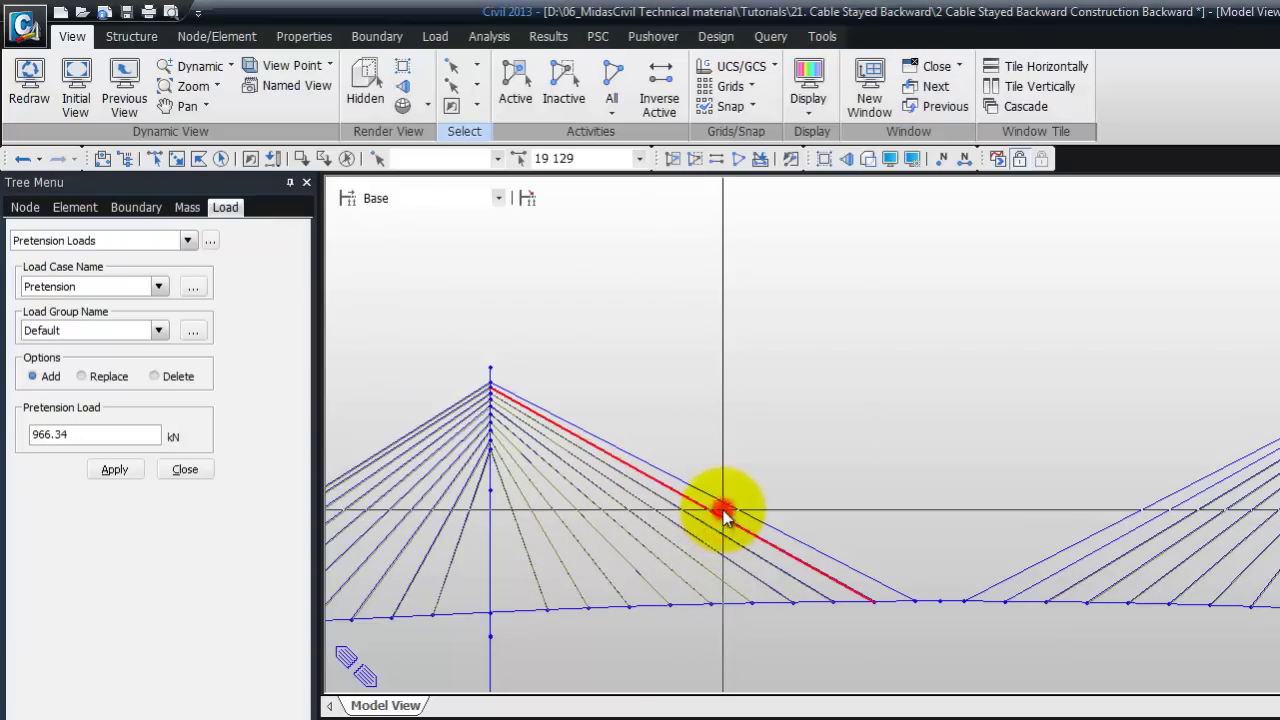
left_click(1101, 544)
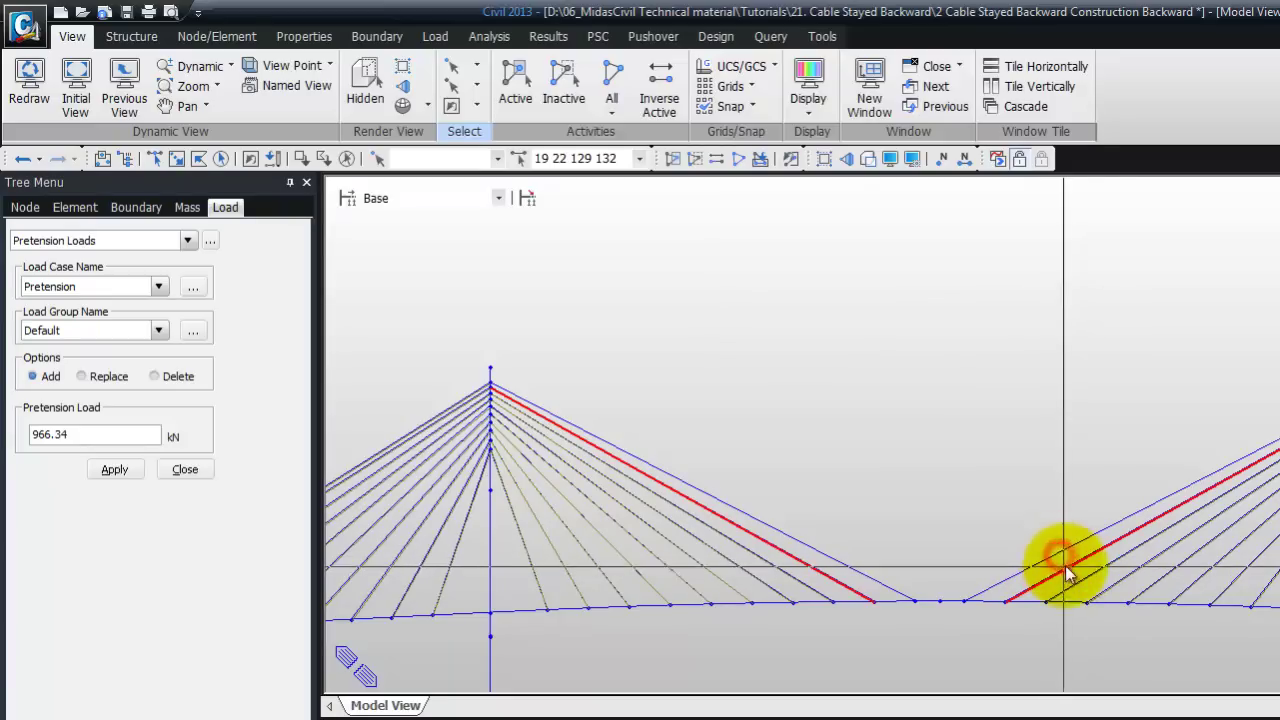
left_click_drag(112, 434, 8, 437)
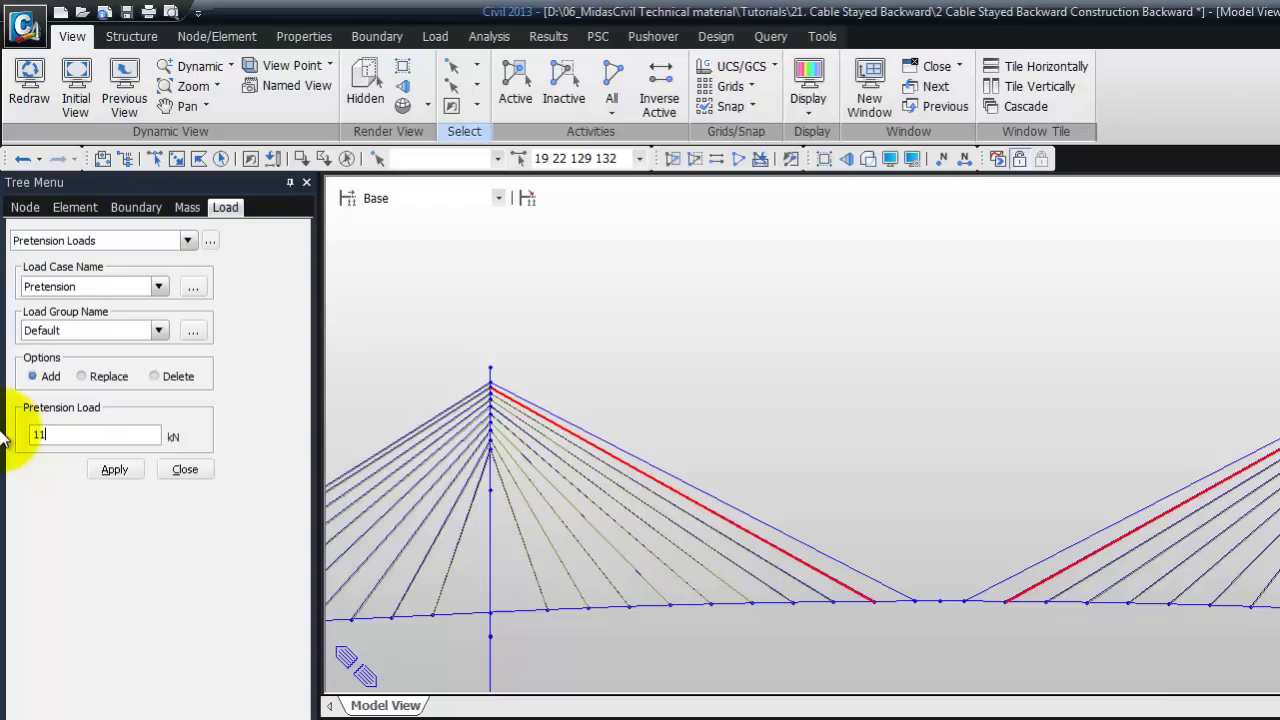
type("1104.23")
left_click(114, 469)
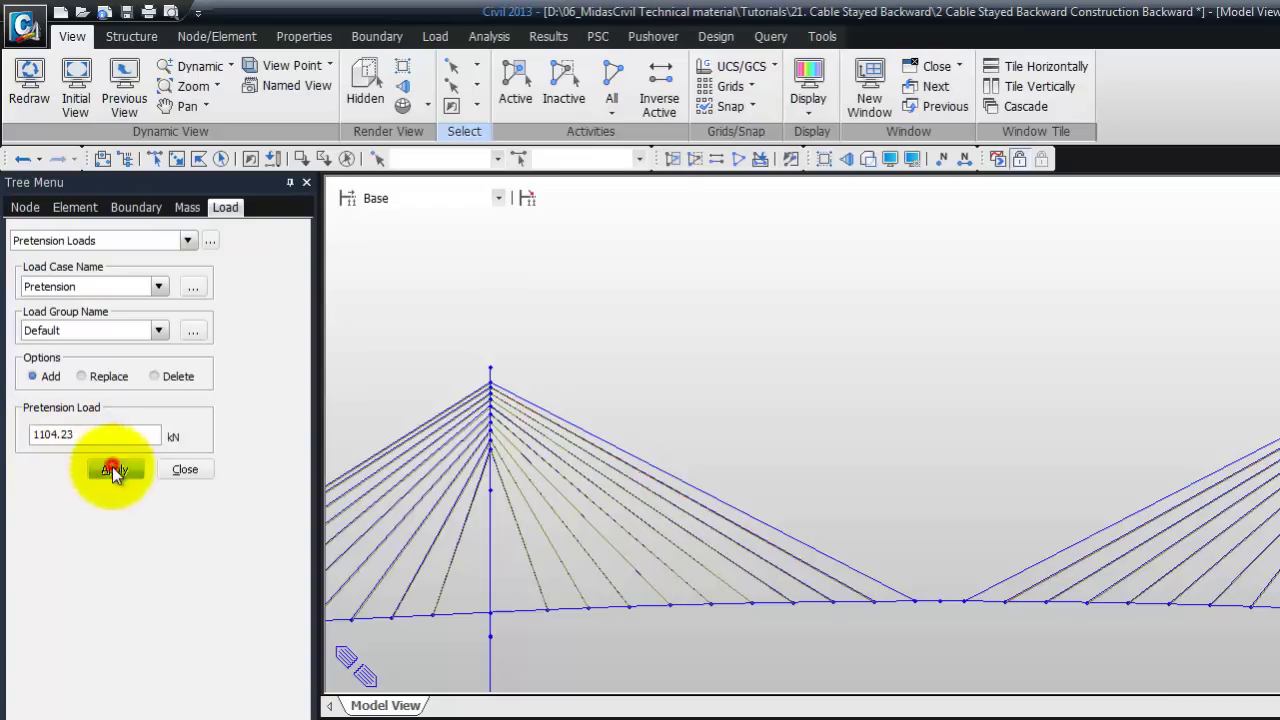
Add a 1151.79 kN pretension load to the longest centre-span cables, elements 20, 21, 130 and 131
left_click(820, 554)
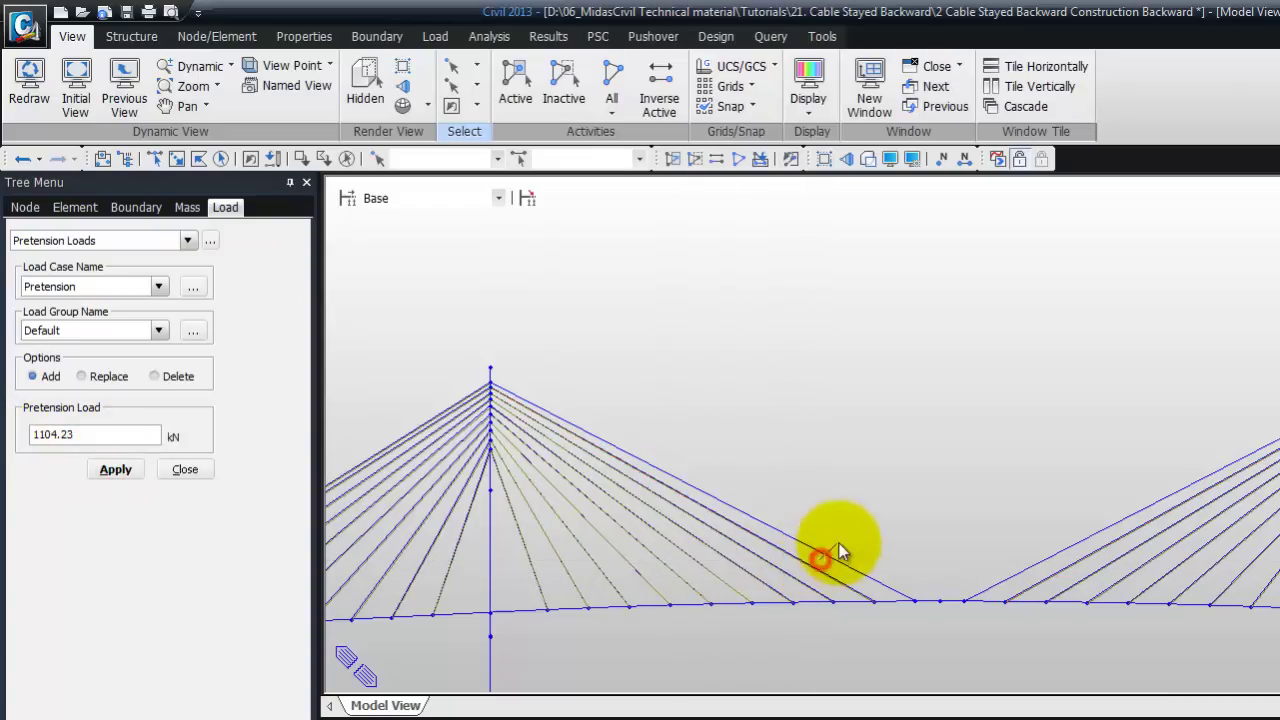
left_click(1006, 583)
left_click(83, 436)
left_click_drag(64, 441, 12, 436)
type("1151.79")
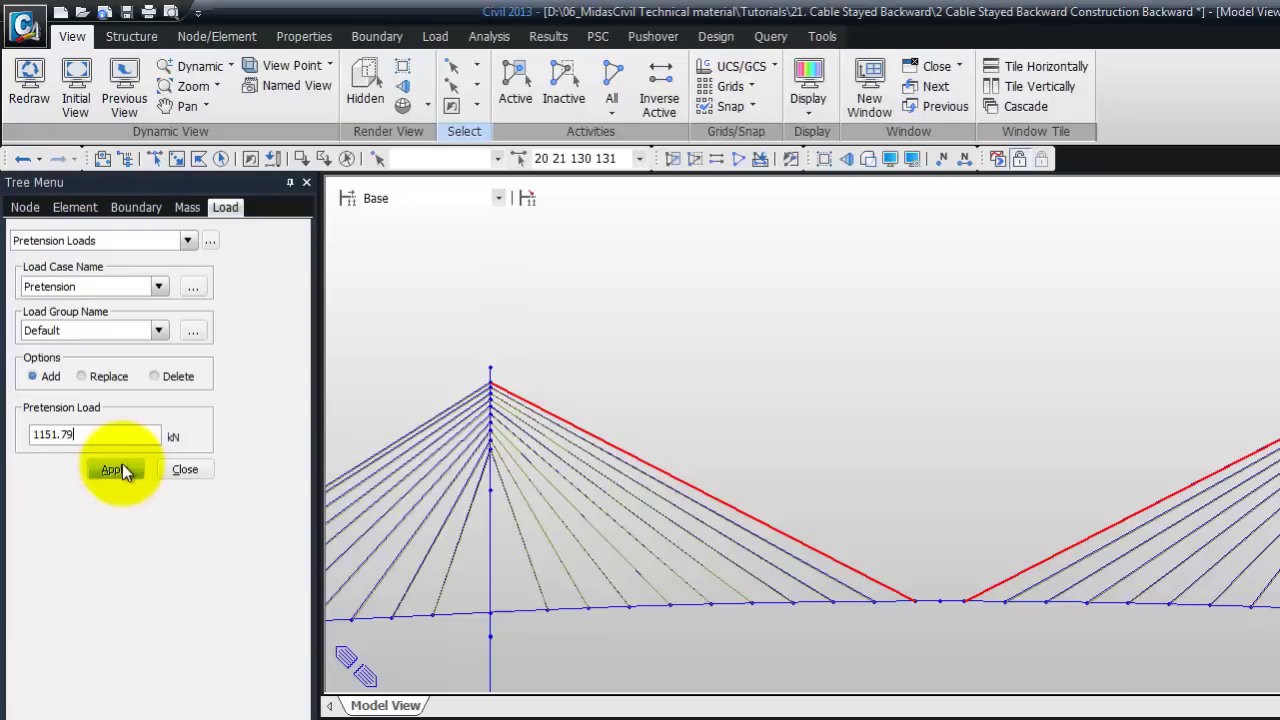
left_click(115, 469)
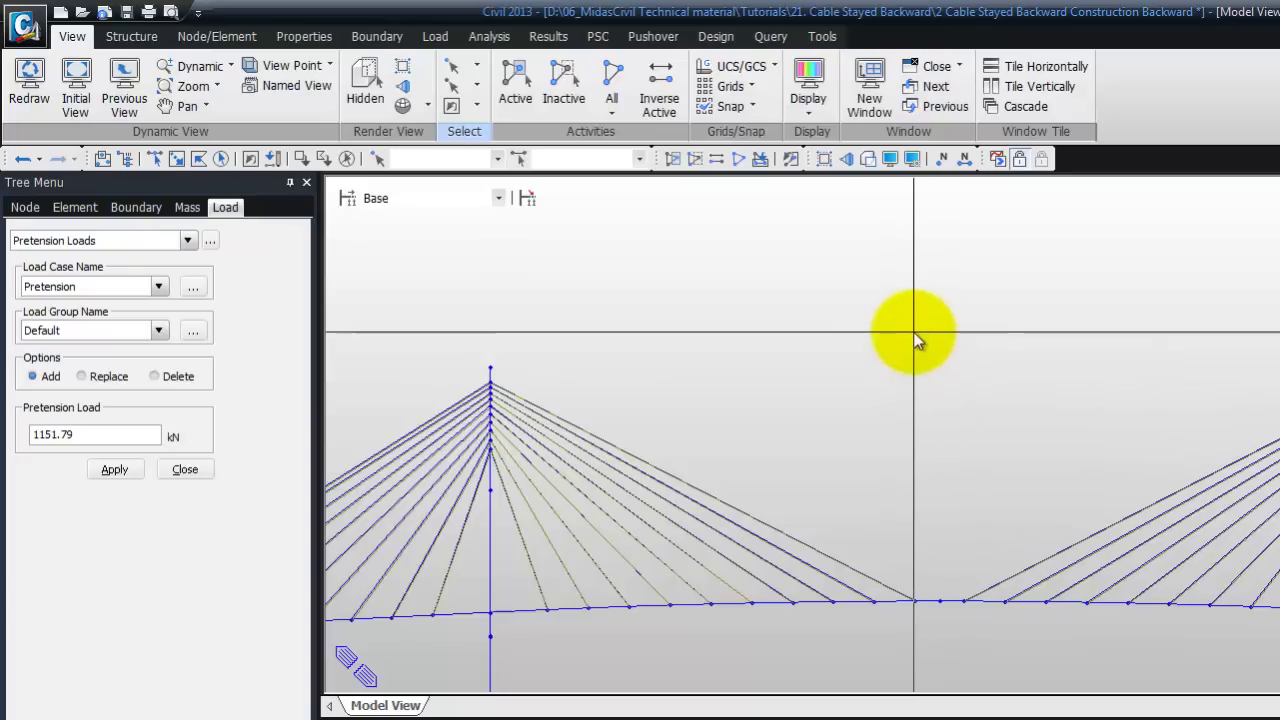
Generate construction stages named CS with suffix 0to32, saving the stage results
left_click(435, 36)
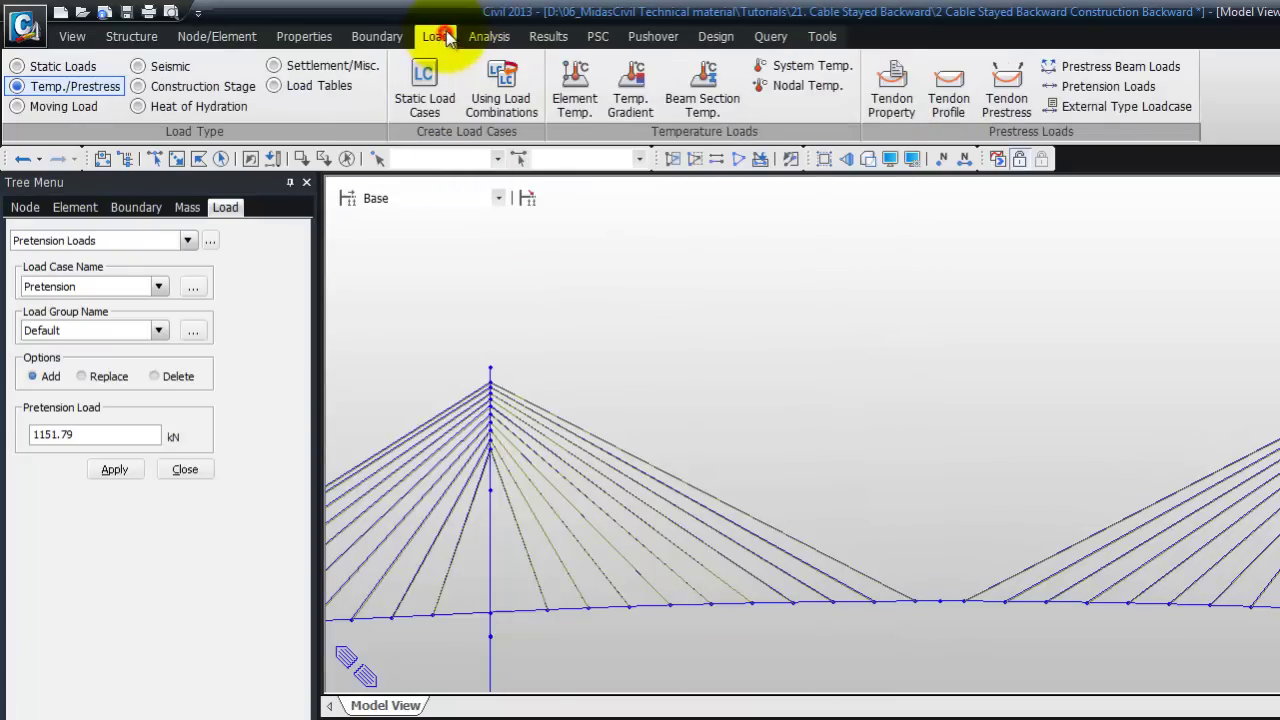
left_click(202, 86)
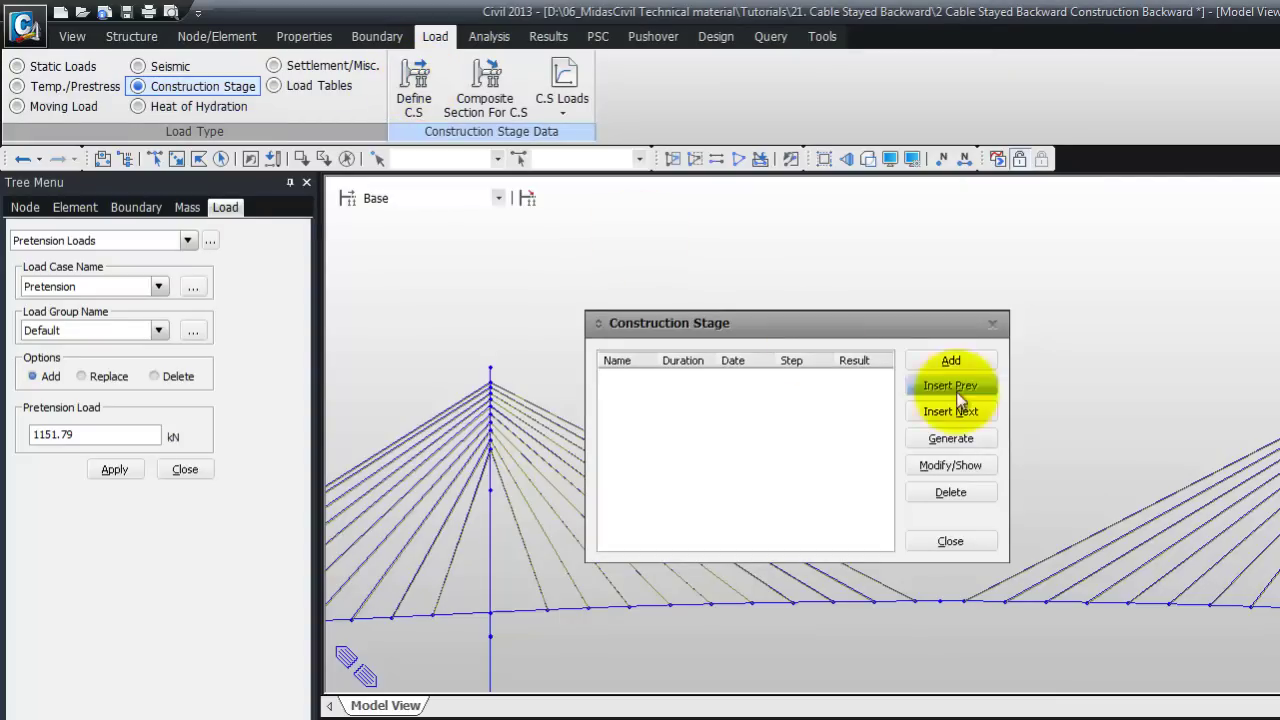
left_click(964, 443)
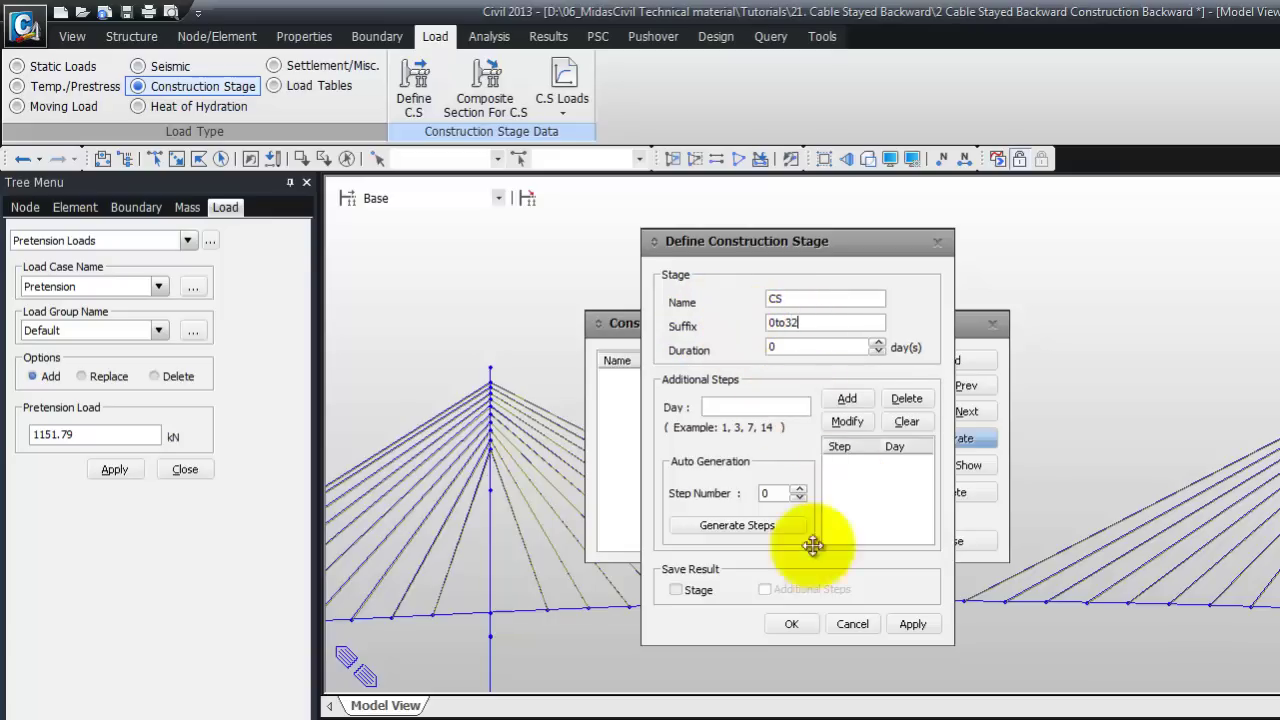
left_click(673, 591)
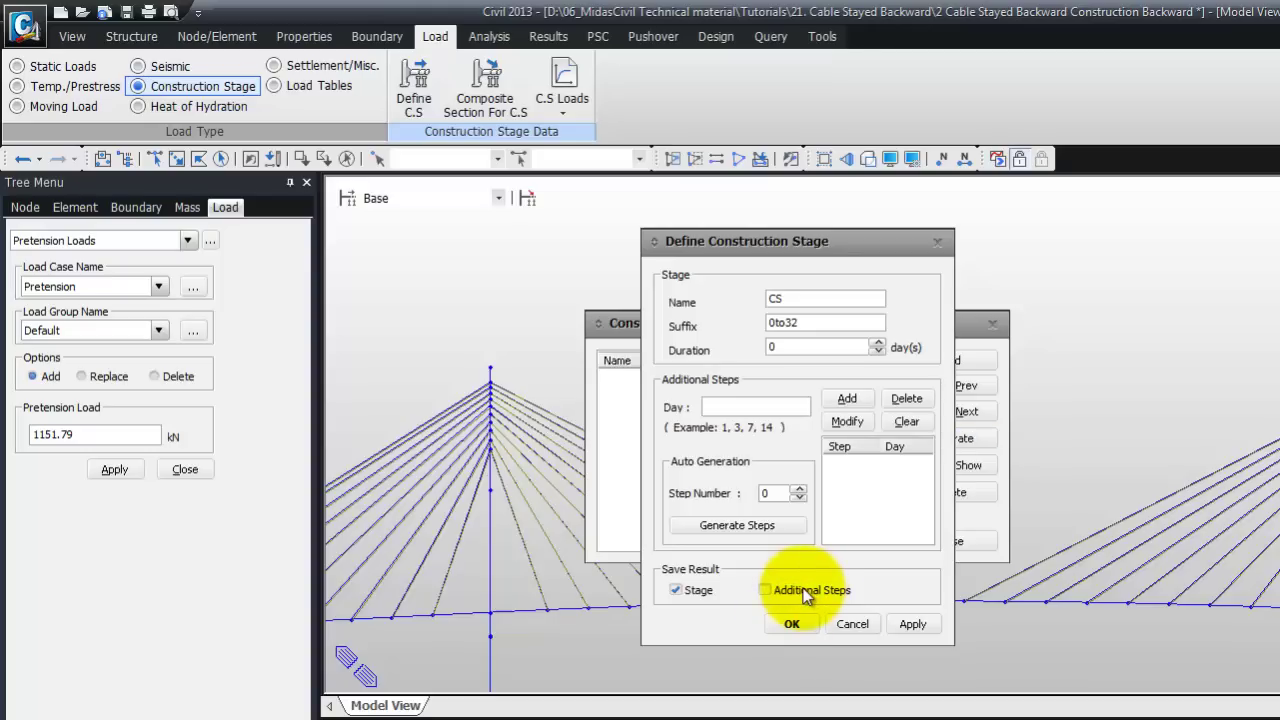
left_click(804, 622)
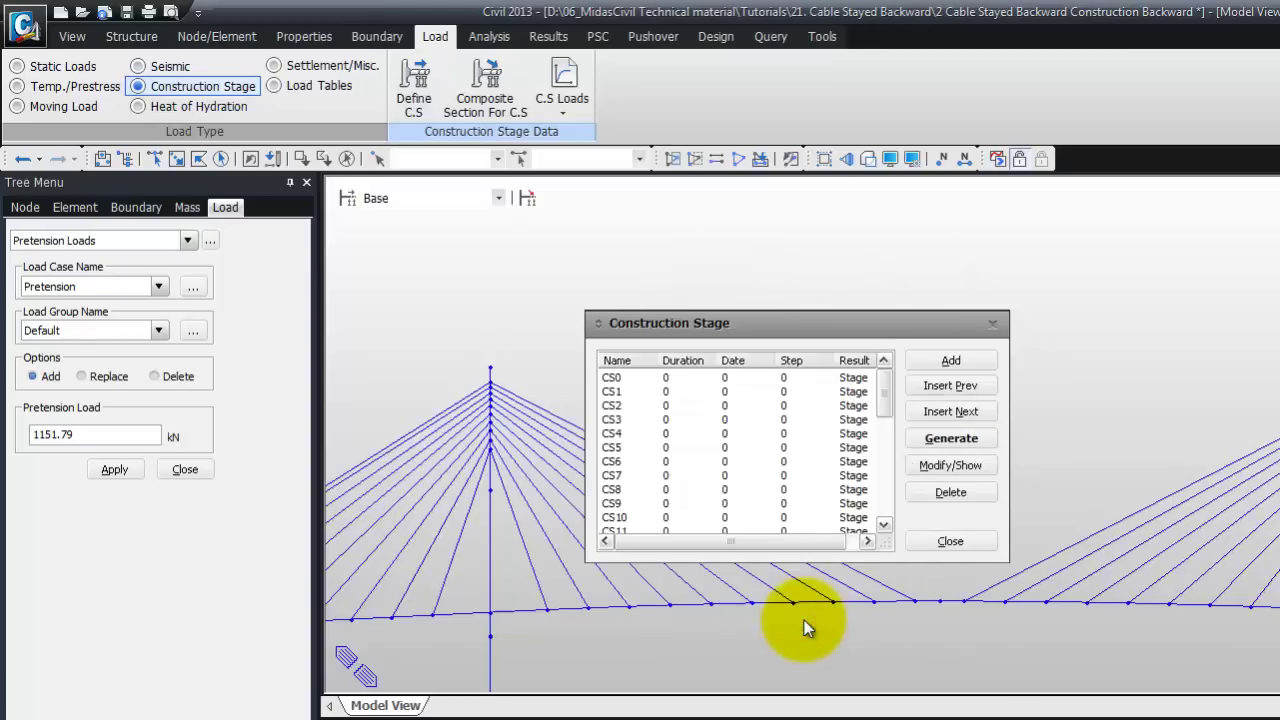
left_click_drag(884, 395, 858, 382)
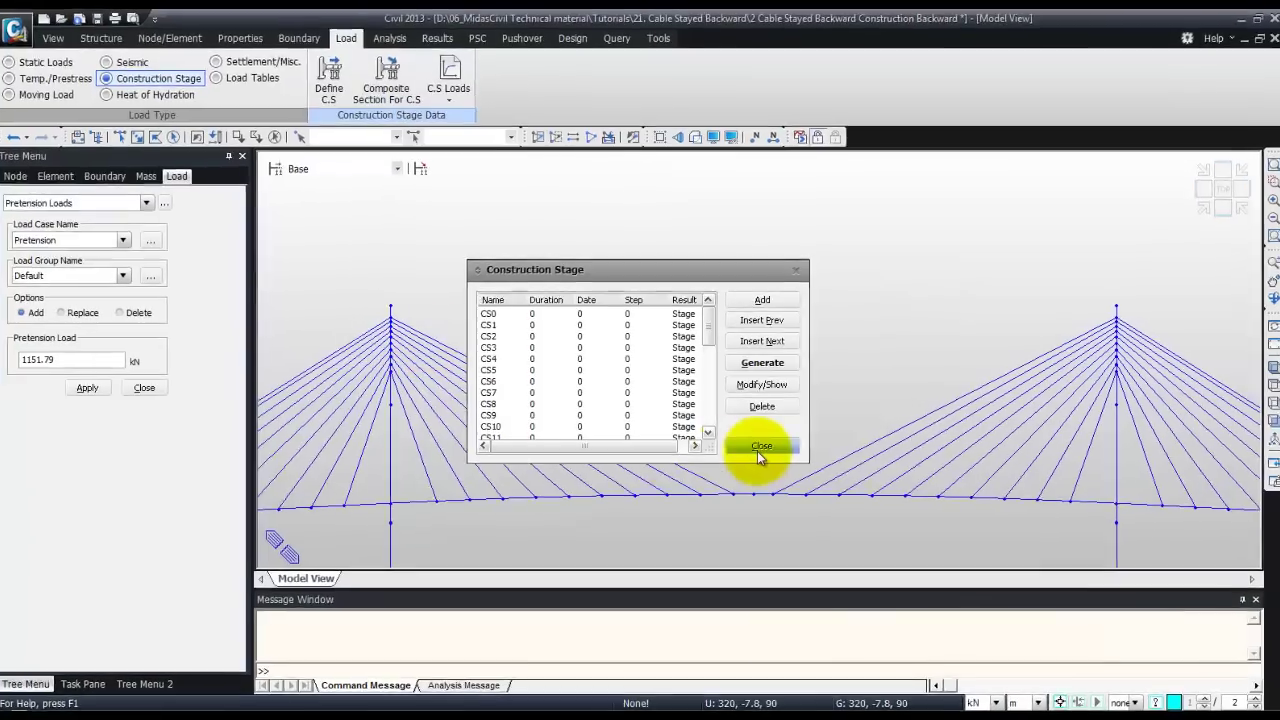
left_click(950, 541)
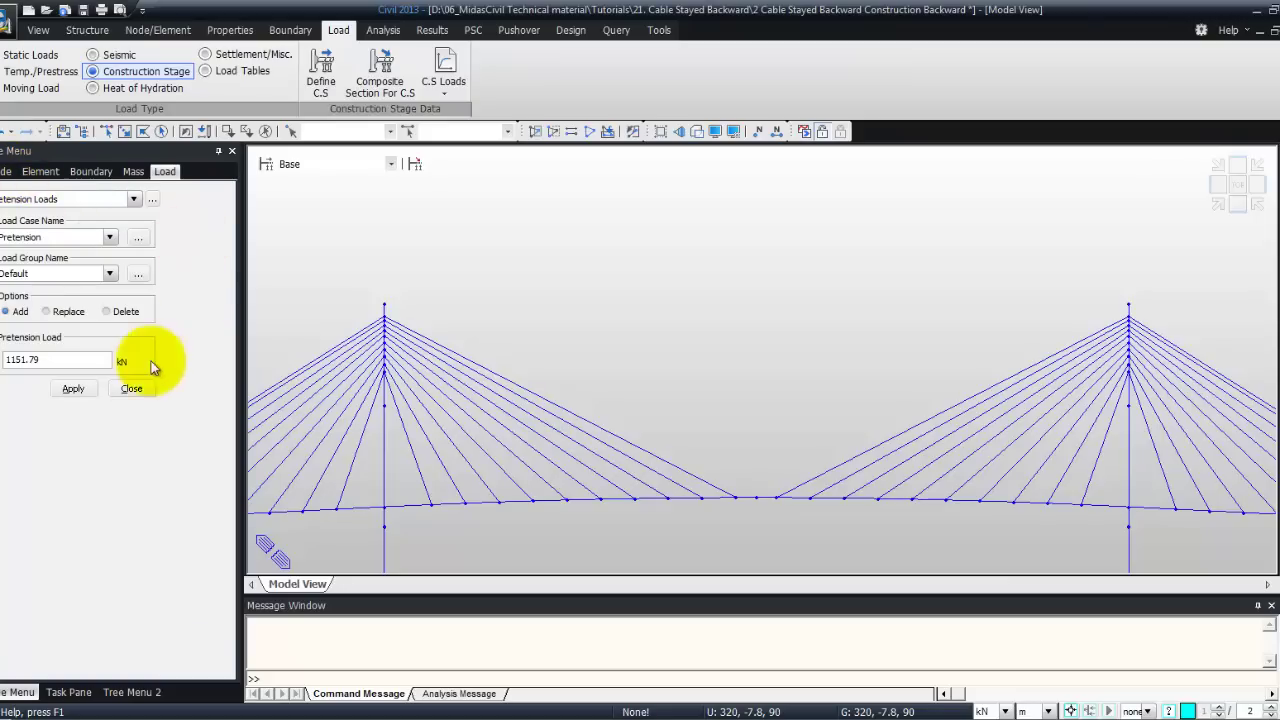
Define structure groups named SG with suffix 0to32
left_click(133, 389)
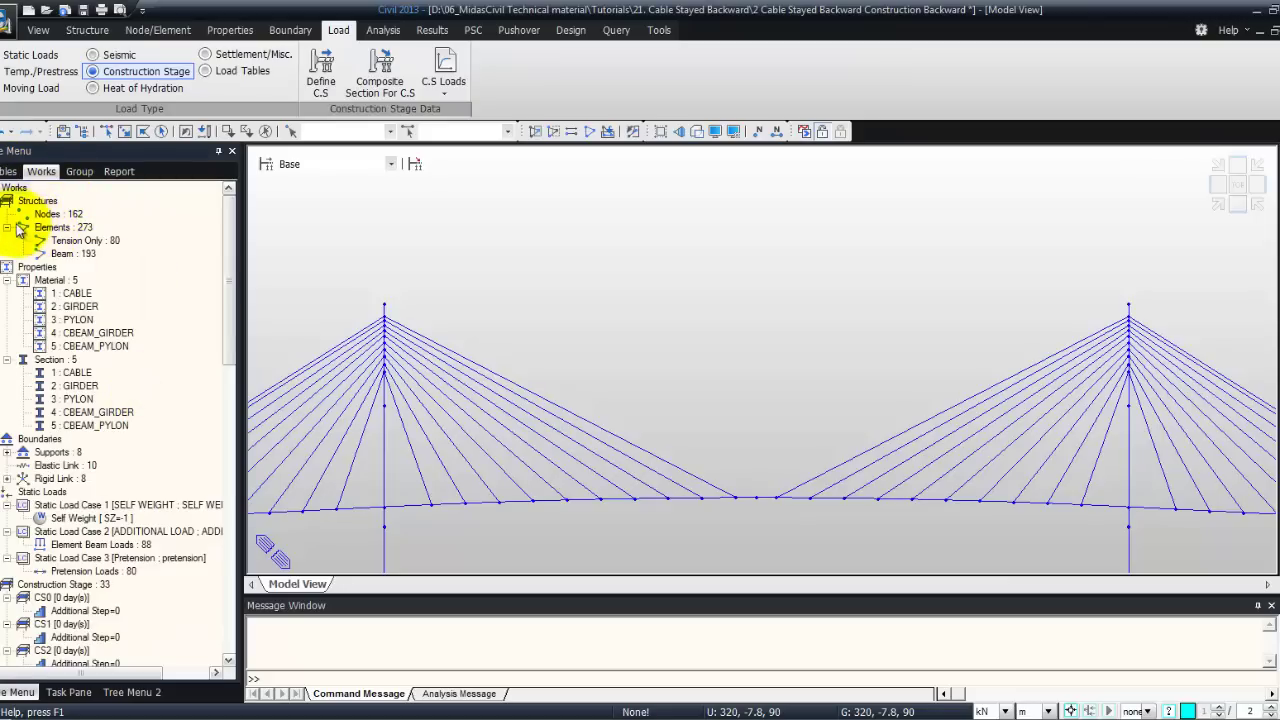
left_click(9, 229)
left_click(79, 171)
right_click(55, 203)
left_click(78, 228)
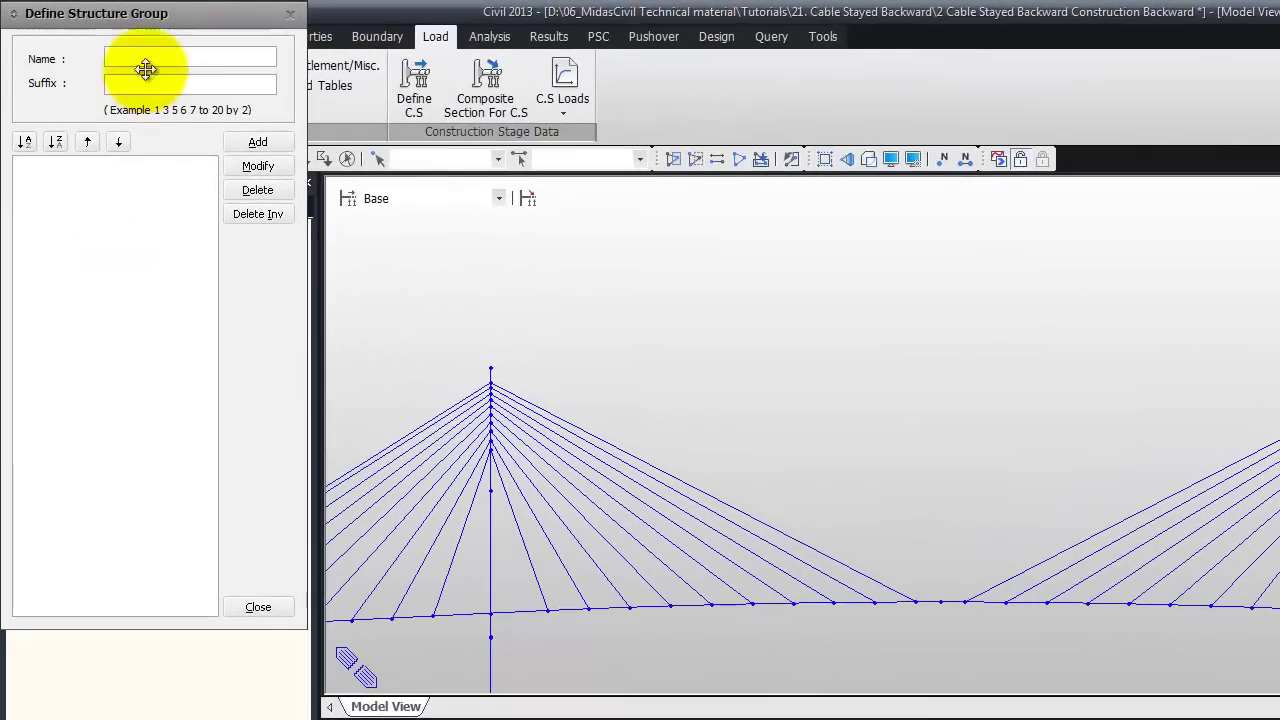
left_click(146, 55)
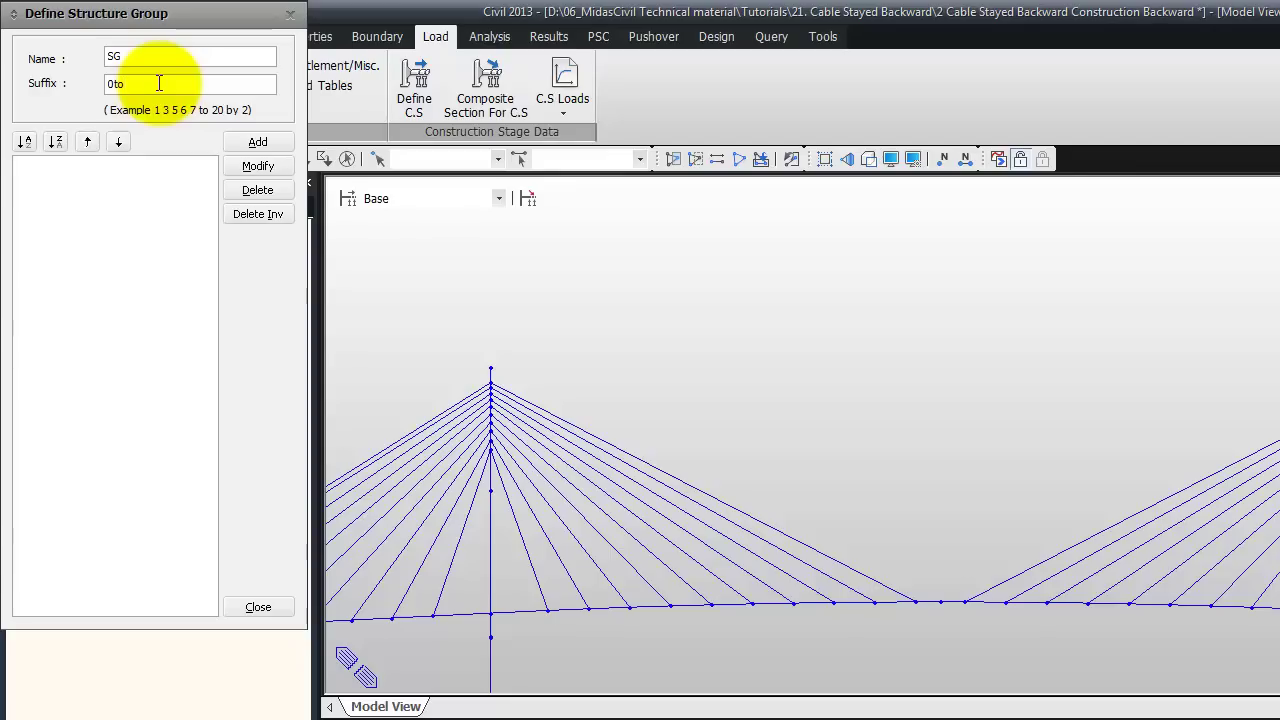
left_click(279, 143)
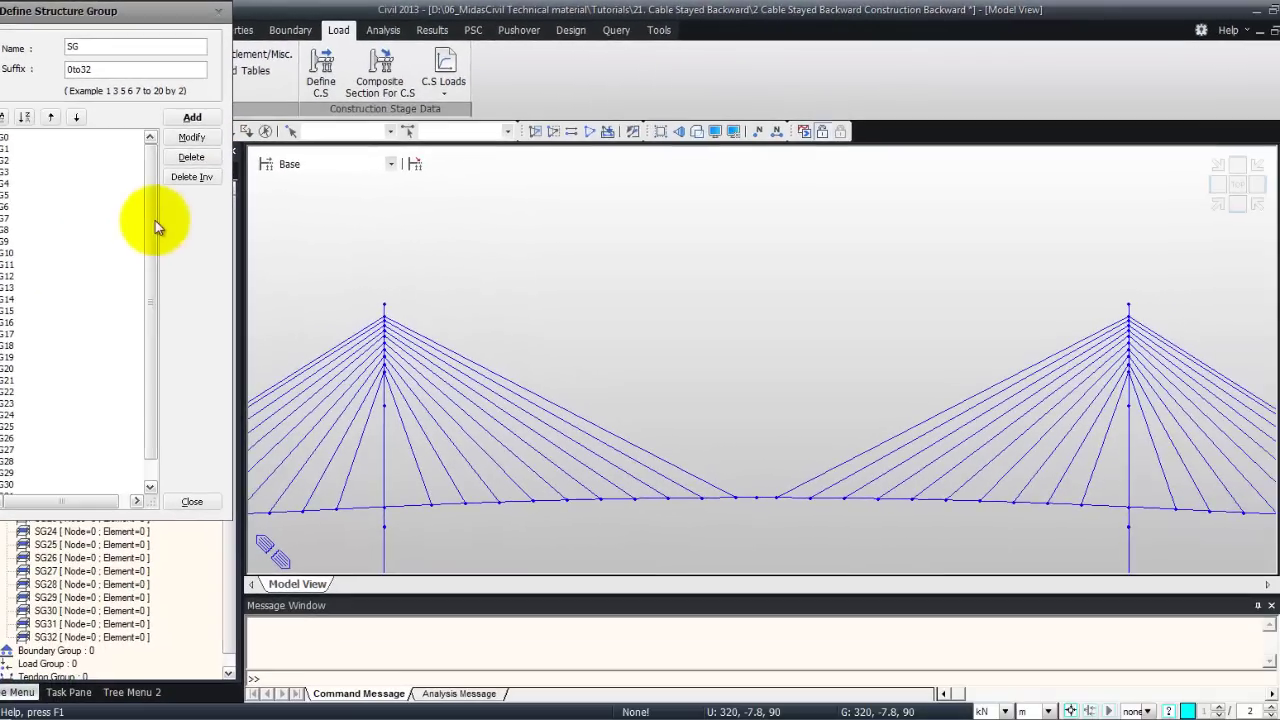
left_click_drag(152, 218, 153, 290)
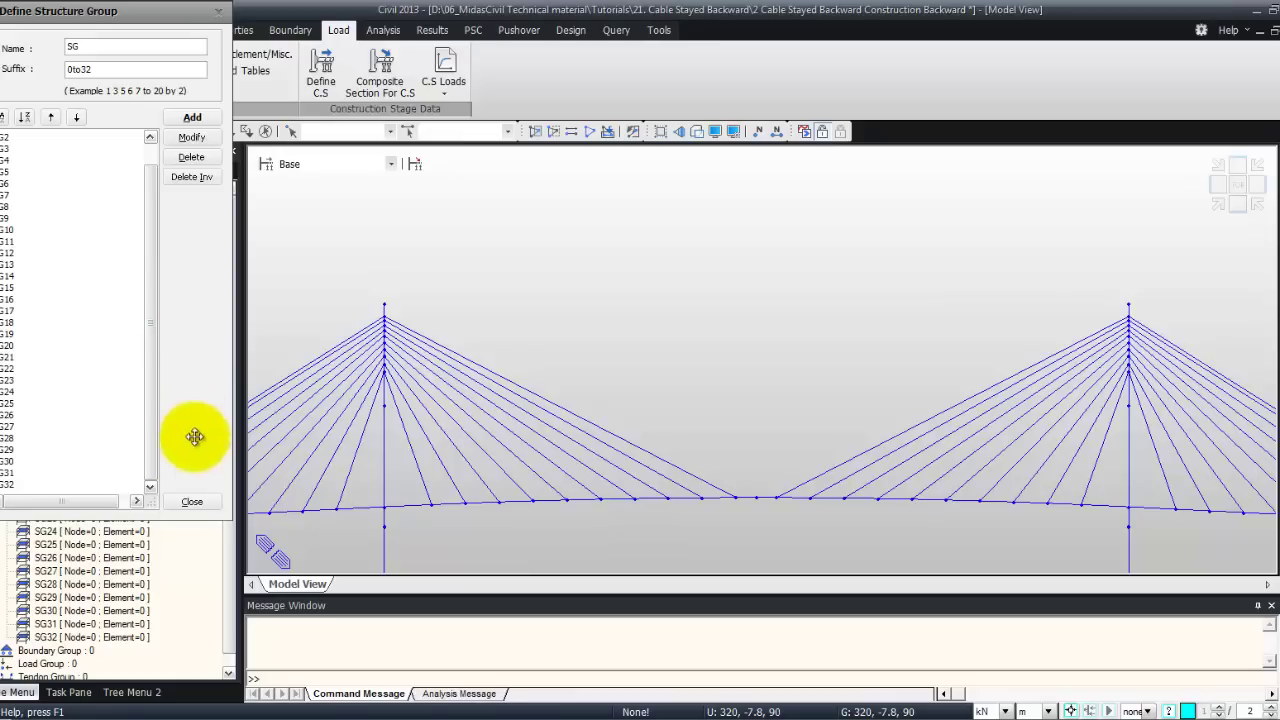
left_click(190, 503)
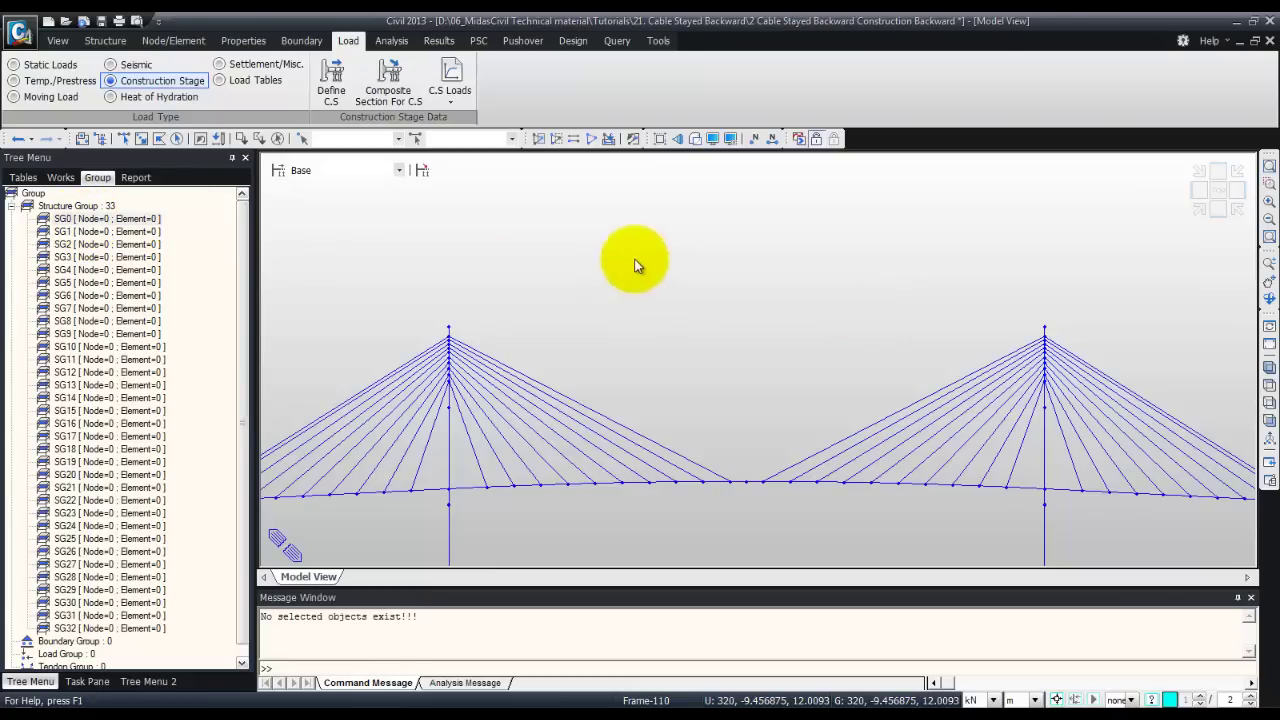
Assign all nodes and elements of the bridge to structure group SG0
left_click(178, 138)
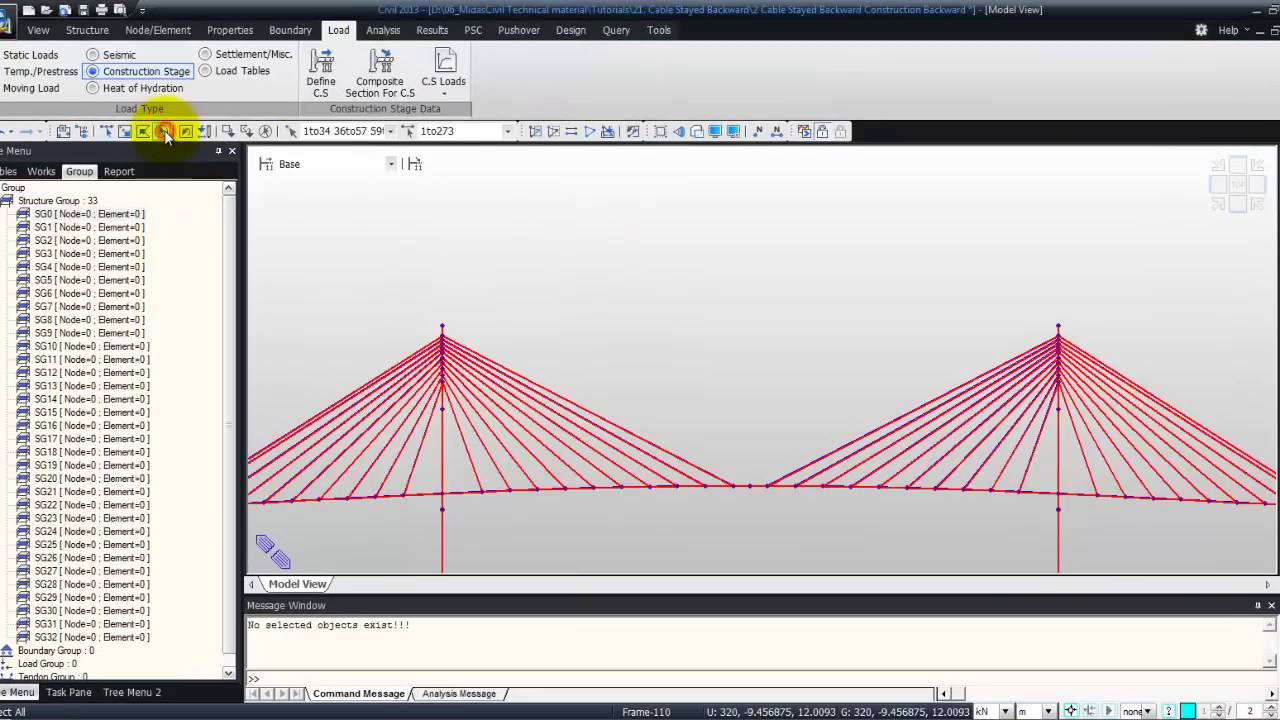
left_click(125, 214)
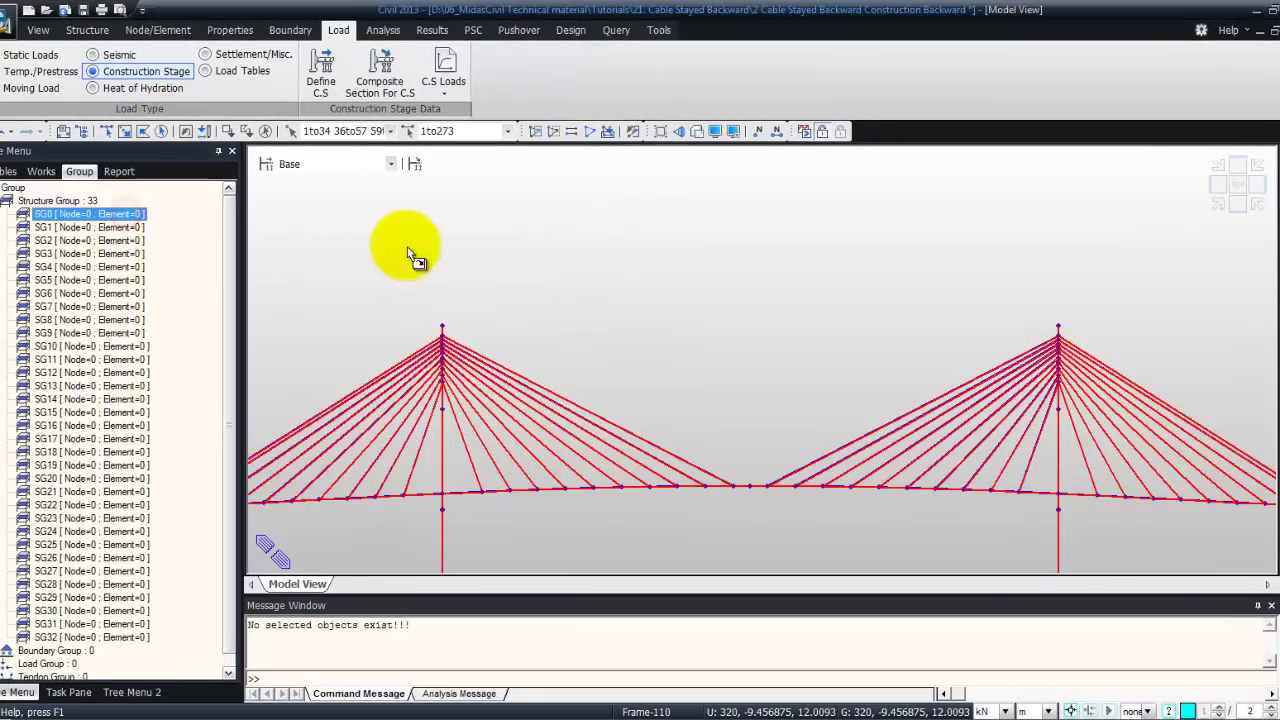
left_click_drag(407, 247, 405, 251)
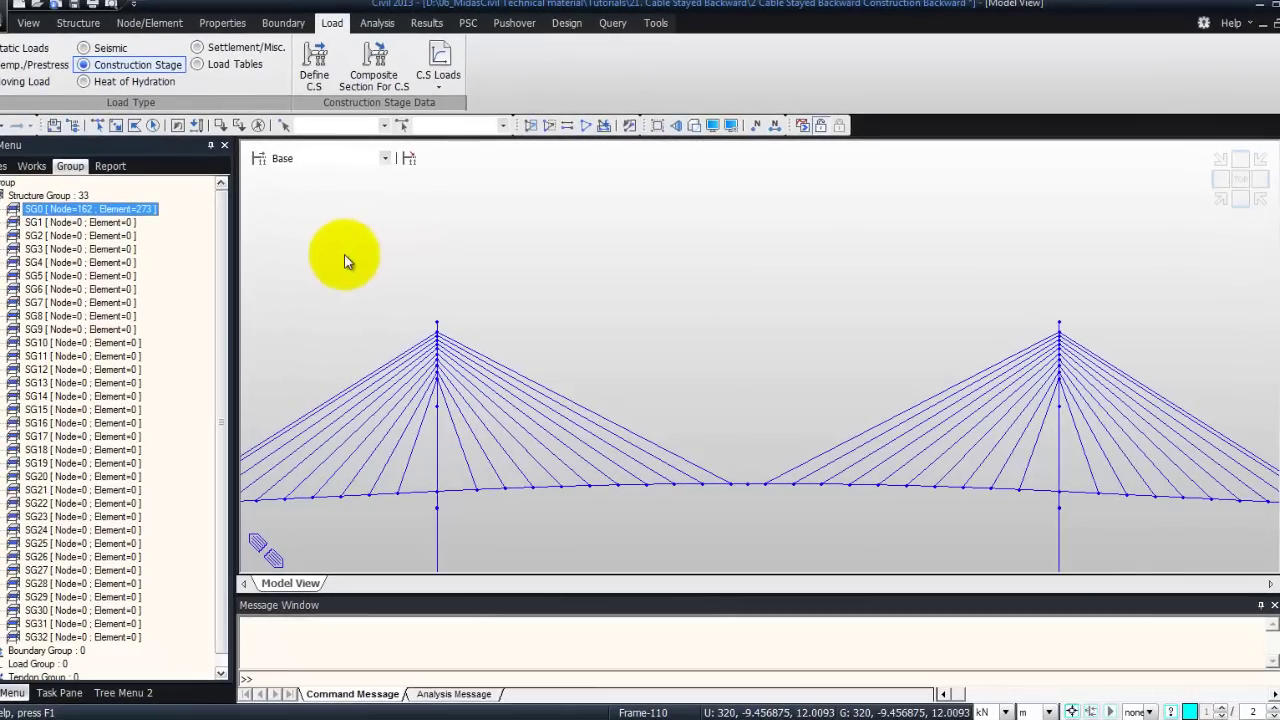
Assign the mid-span closure girder elements and nodes 46 and 138 to structure group SG2 and make that group inactive
left_click(110, 223)
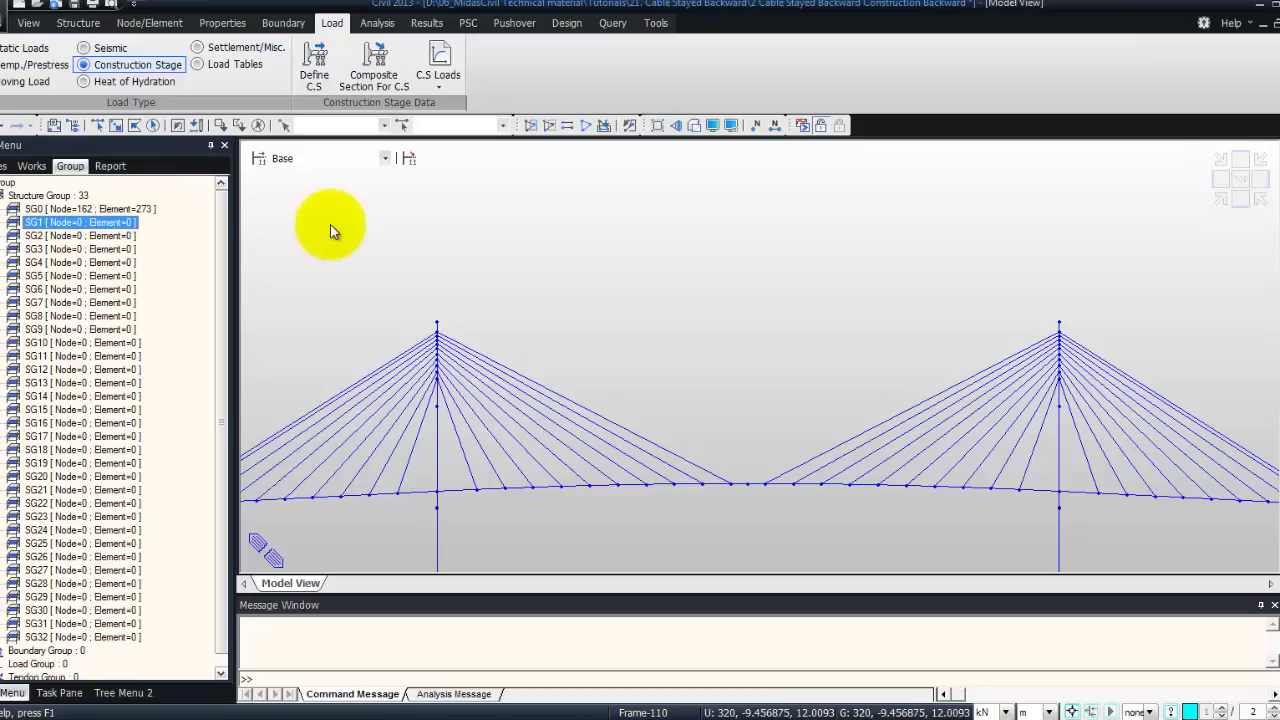
left_click(95, 236)
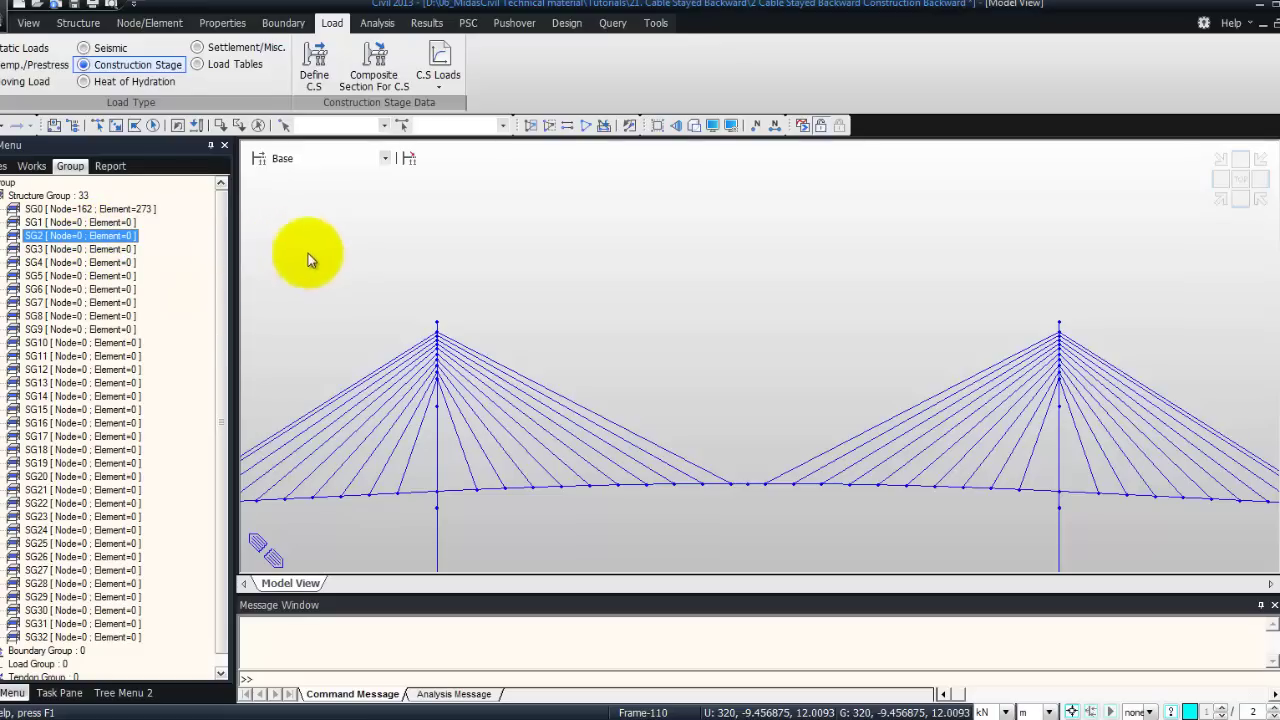
left_click(117, 126)
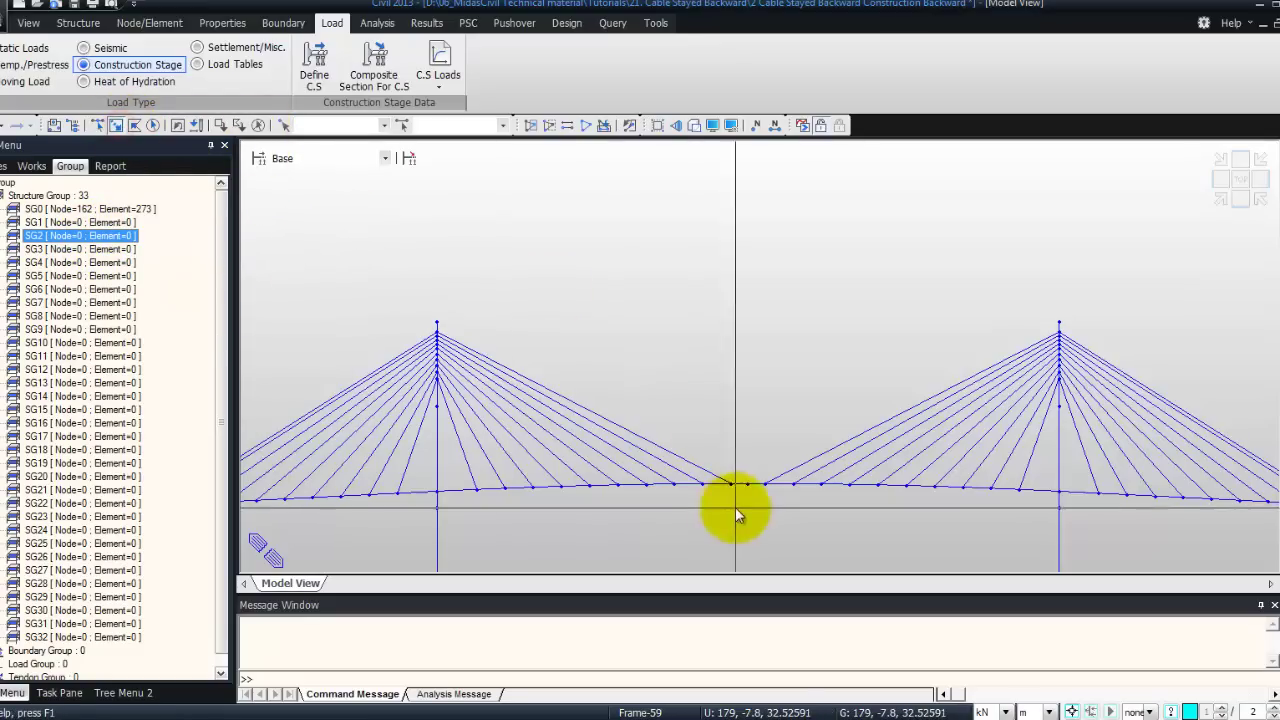
left_click(757, 481)
left_click_drag(738, 493, 737, 491)
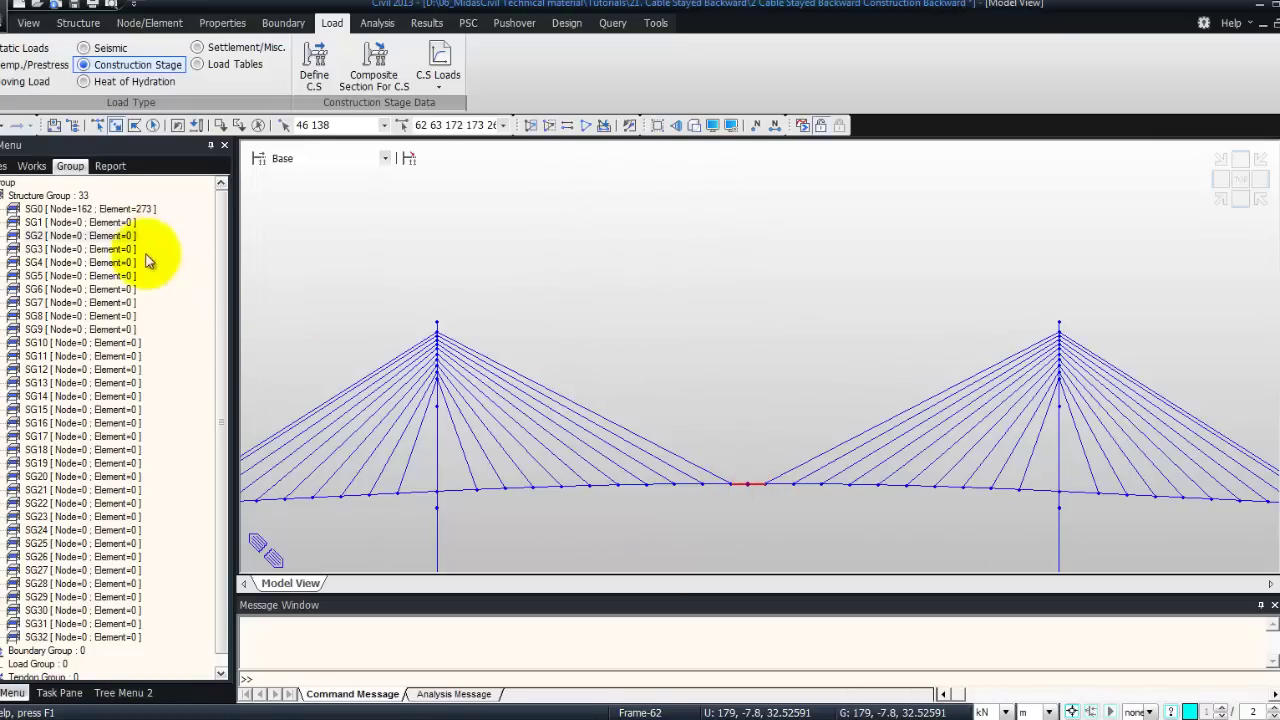
left_click_drag(128, 243, 316, 285)
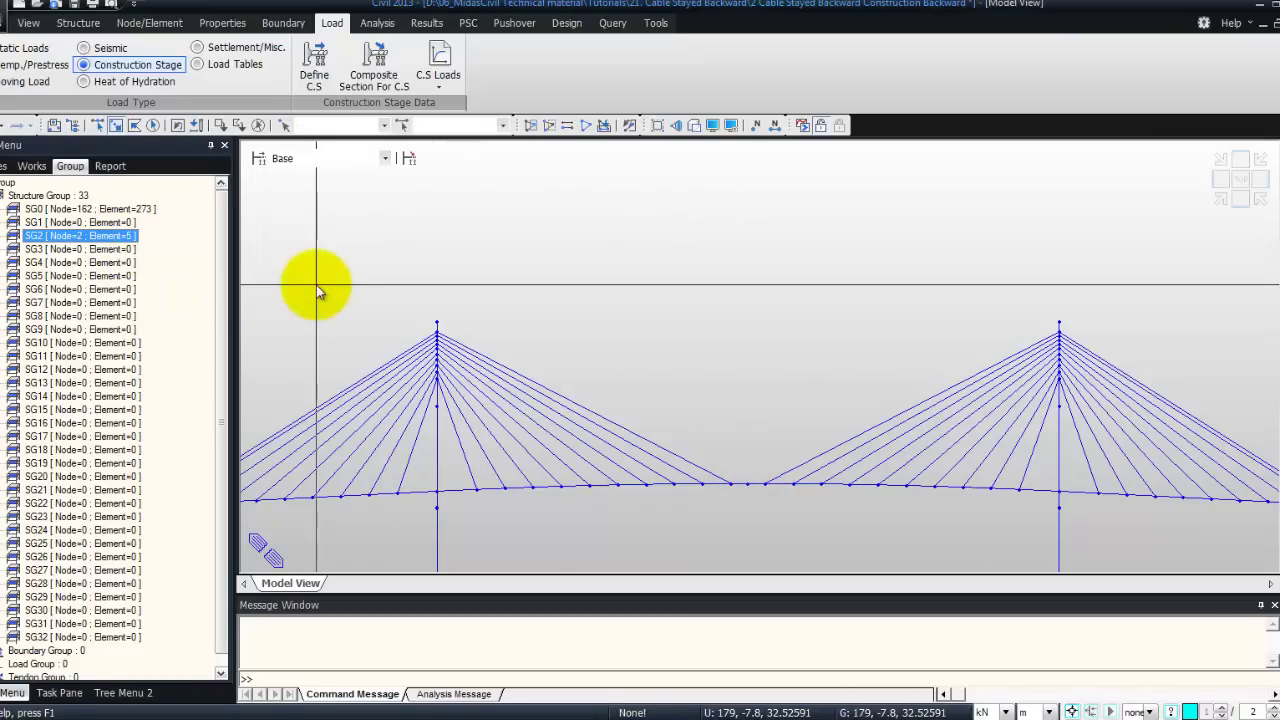
right_click(120, 243)
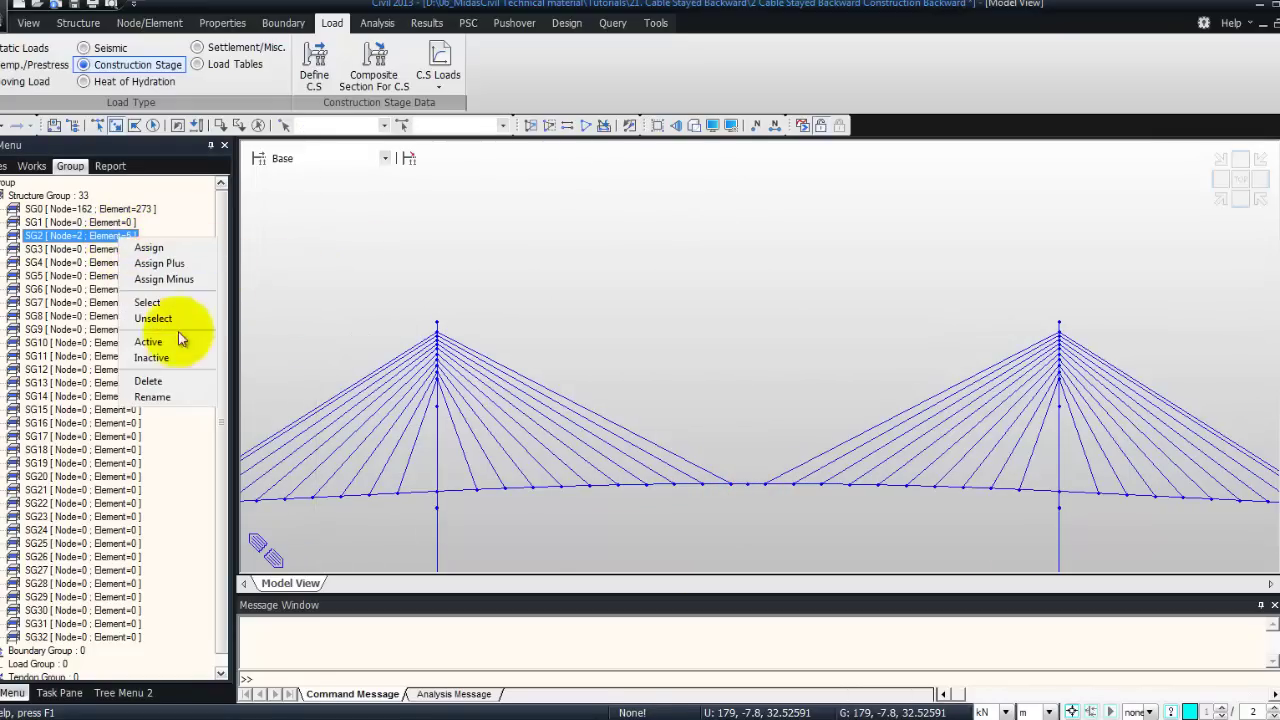
left_click(152, 357)
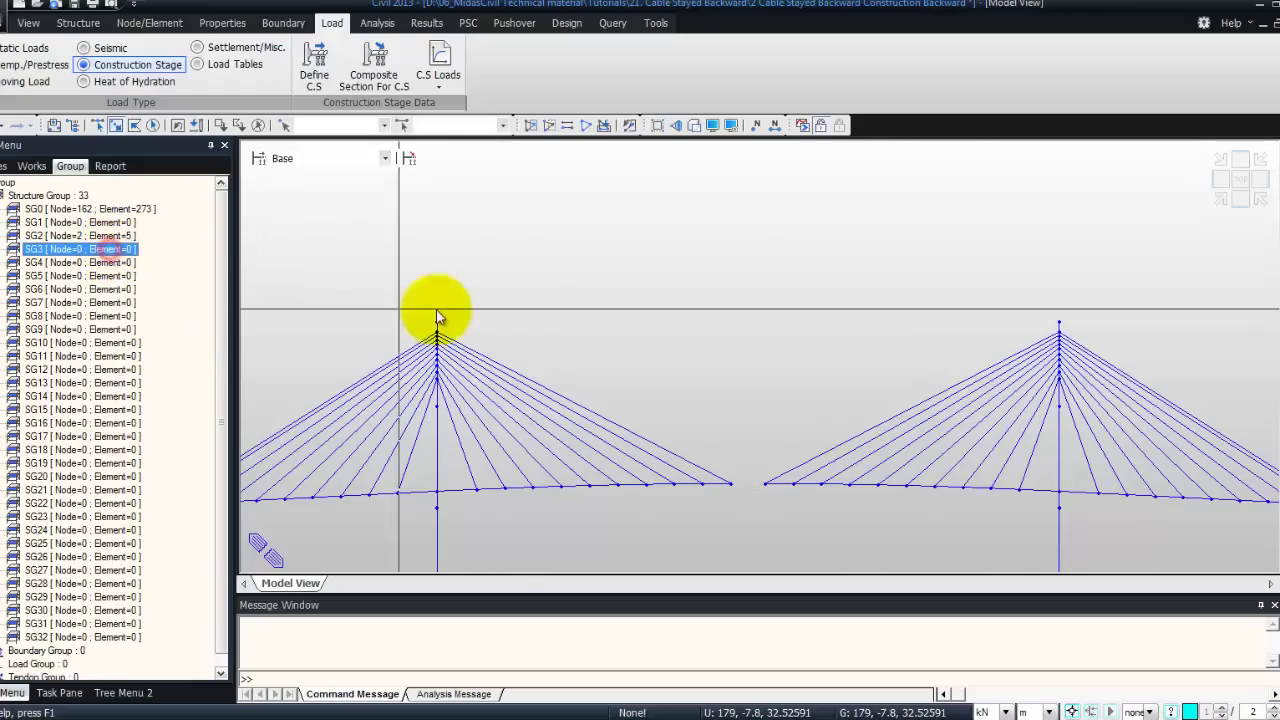
Assign the longest centre-span cables, elements 20, 21, 130 and 131, to structure group SG3 and make that group inactive
left_click(135, 251)
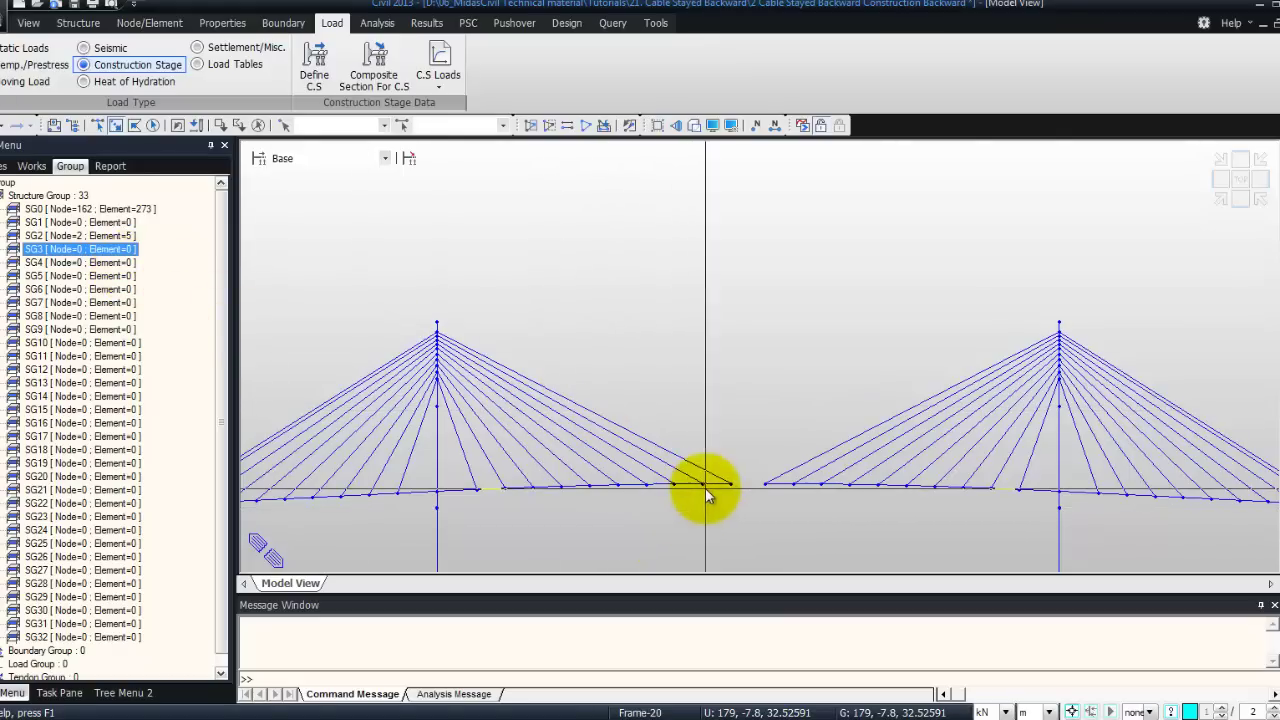
left_click_drag(146, 262, 694, 466)
left_click_drag(820, 444, 800, 466)
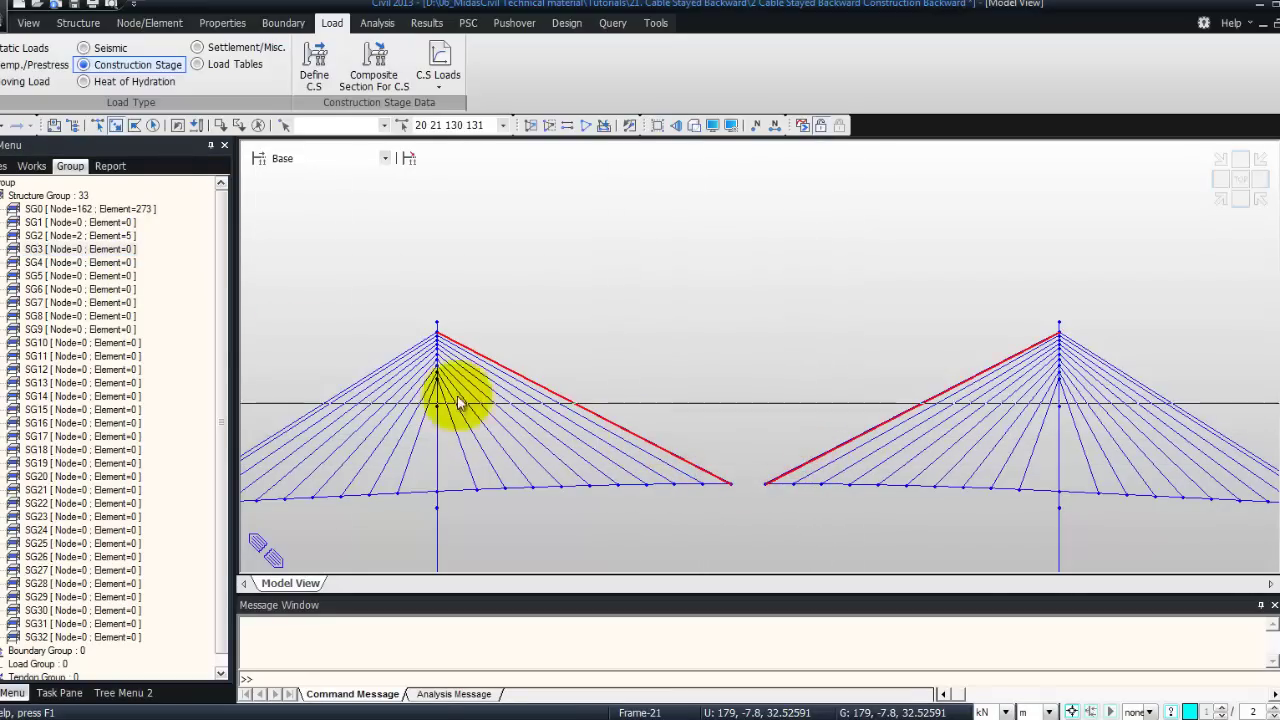
left_click_drag(103, 253, 478, 325)
right_click(57, 252)
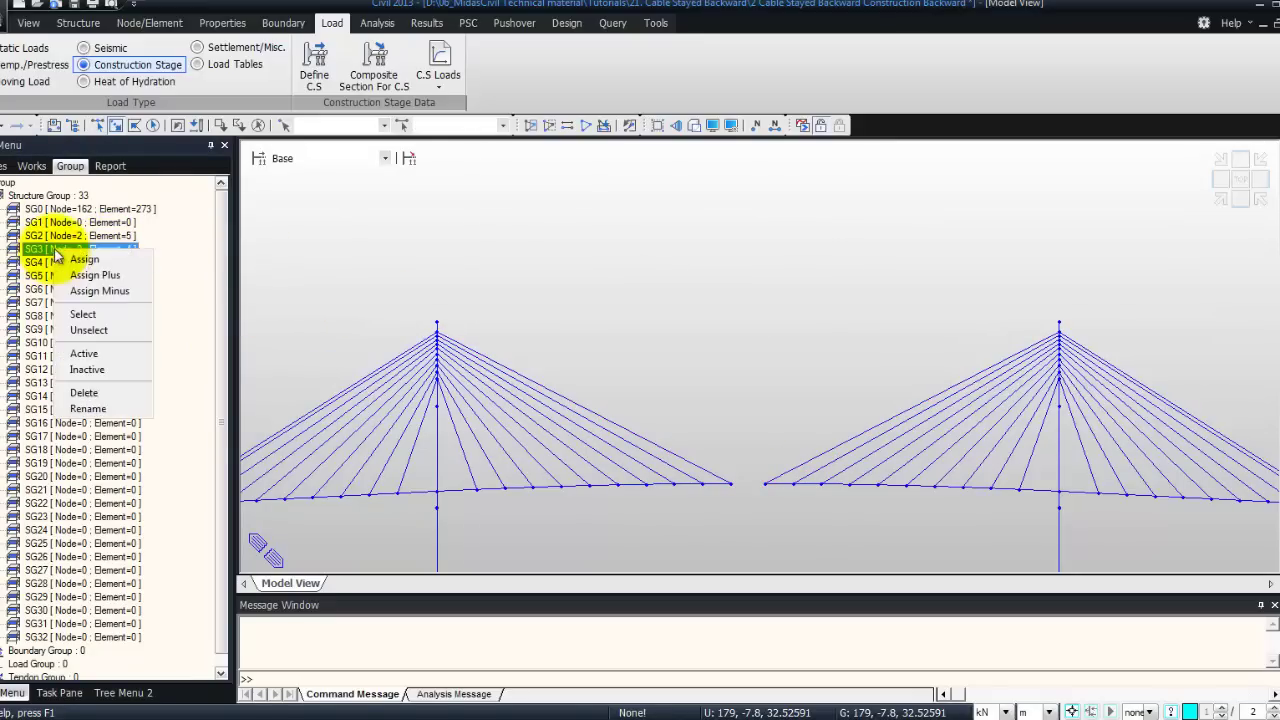
left_click(118, 372)
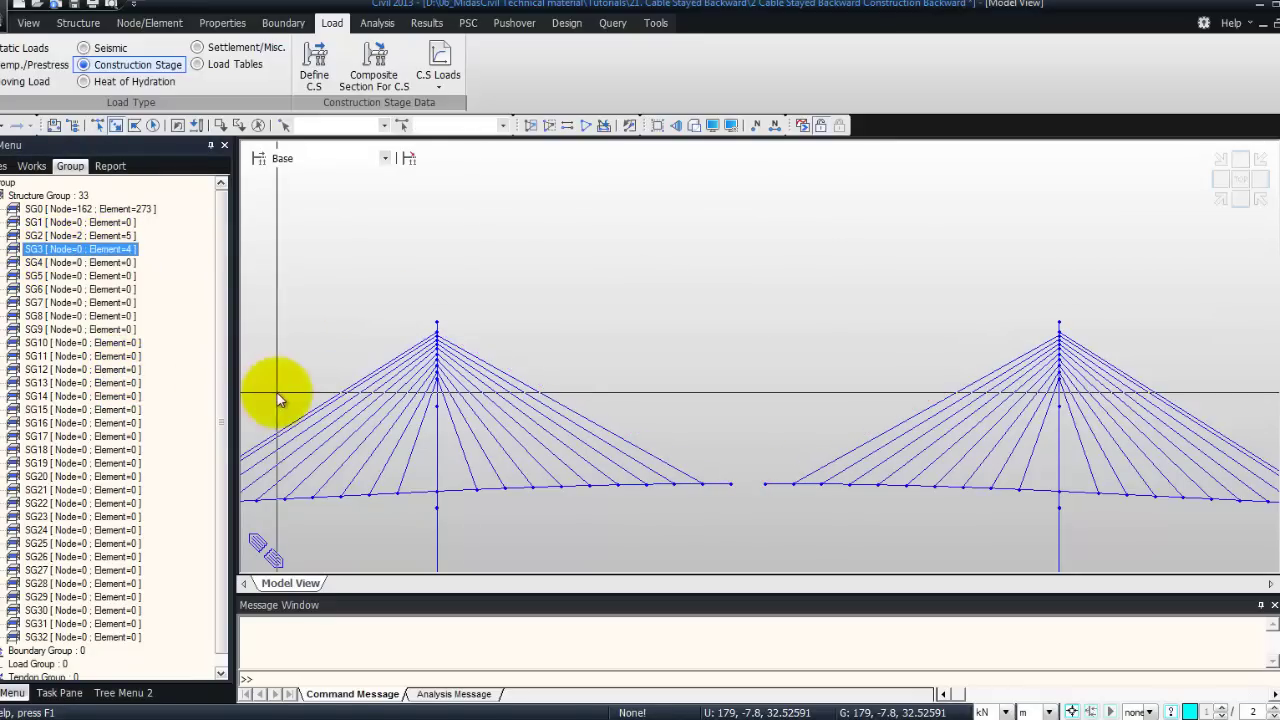
Assign the outermost side-span cables, elements 1, 40, 111 and 150, to structure group SG4 and make that group inactive
left_click_drag(313, 391, 292, 410)
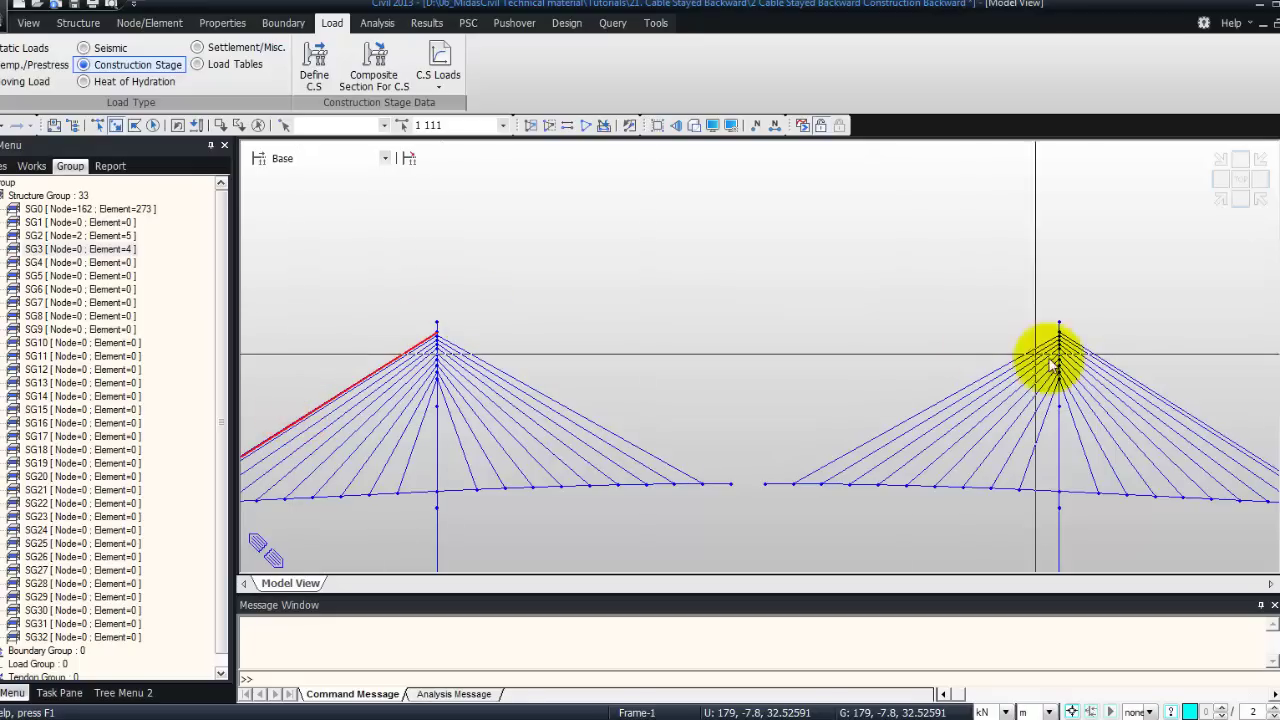
left_click(1200, 362)
left_click_drag(1166, 400, 1170, 399)
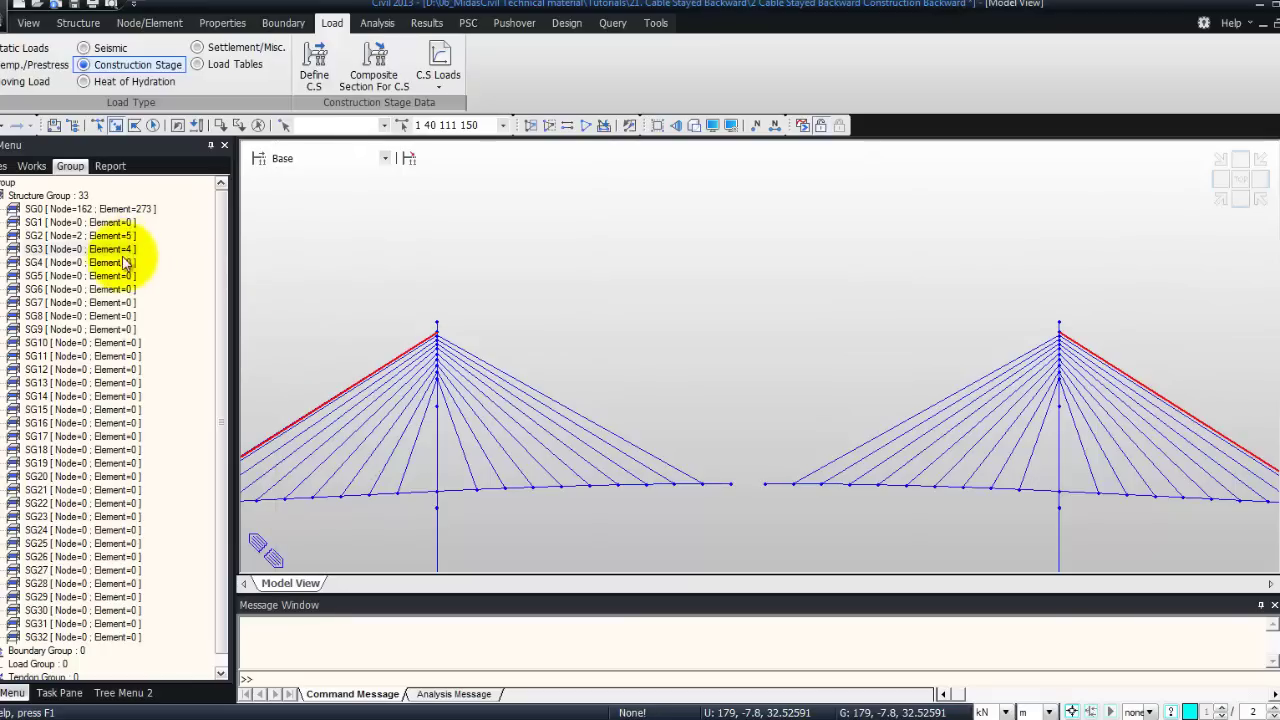
left_click(337, 263)
right_click(105, 262)
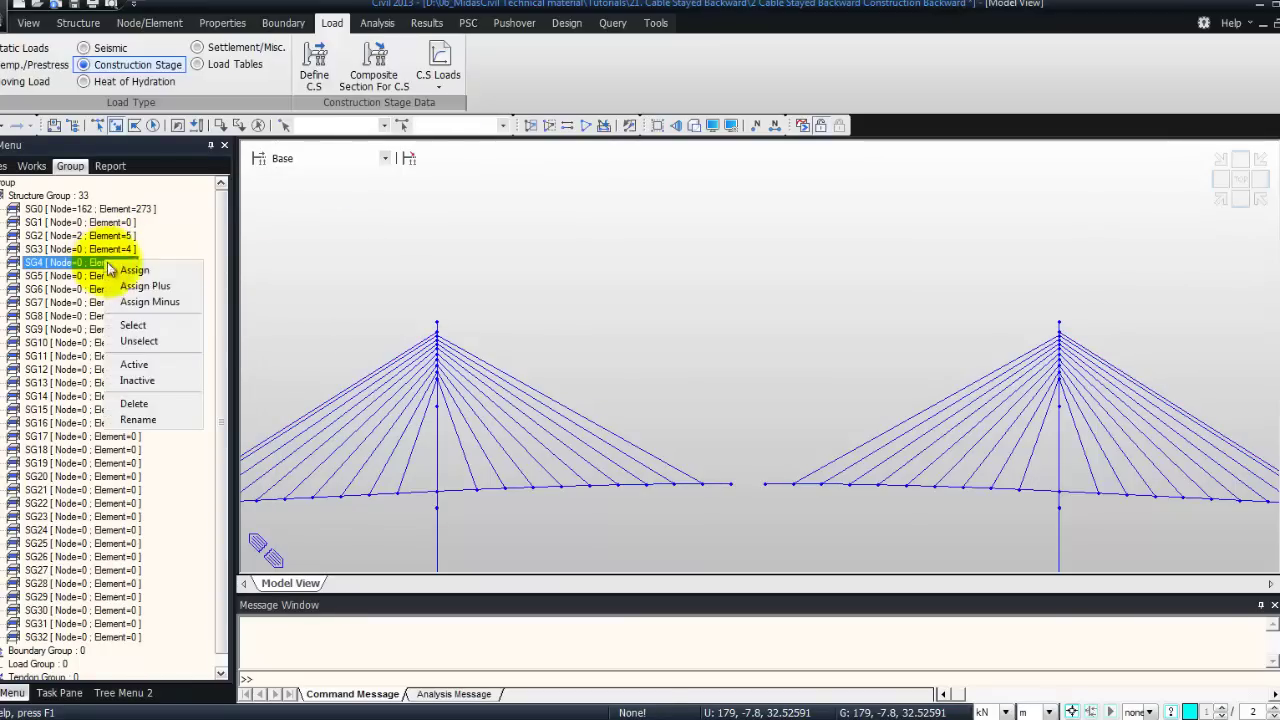
left_click(133, 383)
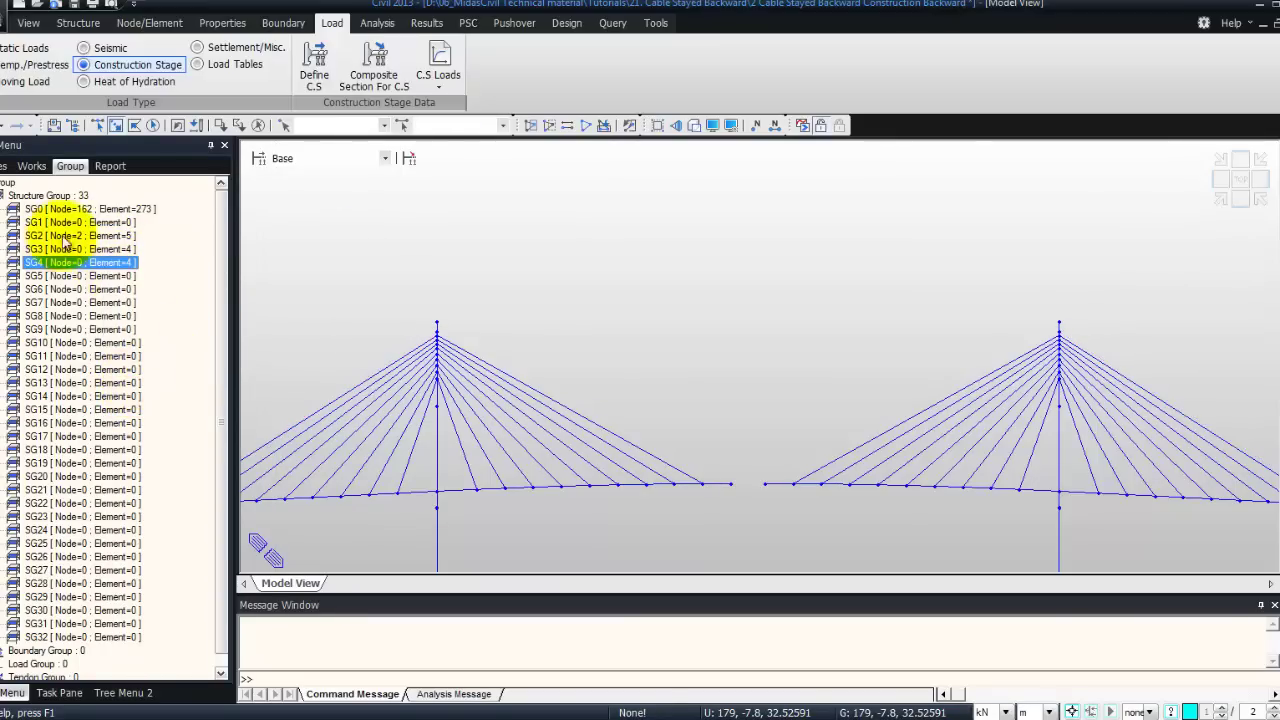
Assign the girder end segments beside the mid-span gap, with nodes 45, 47, 105 and 106, to structure group SG5 and make it inactive
left_click(95, 276)
left_click_drag(737, 467, 720, 508)
left_click_drag(777, 464, 759, 499)
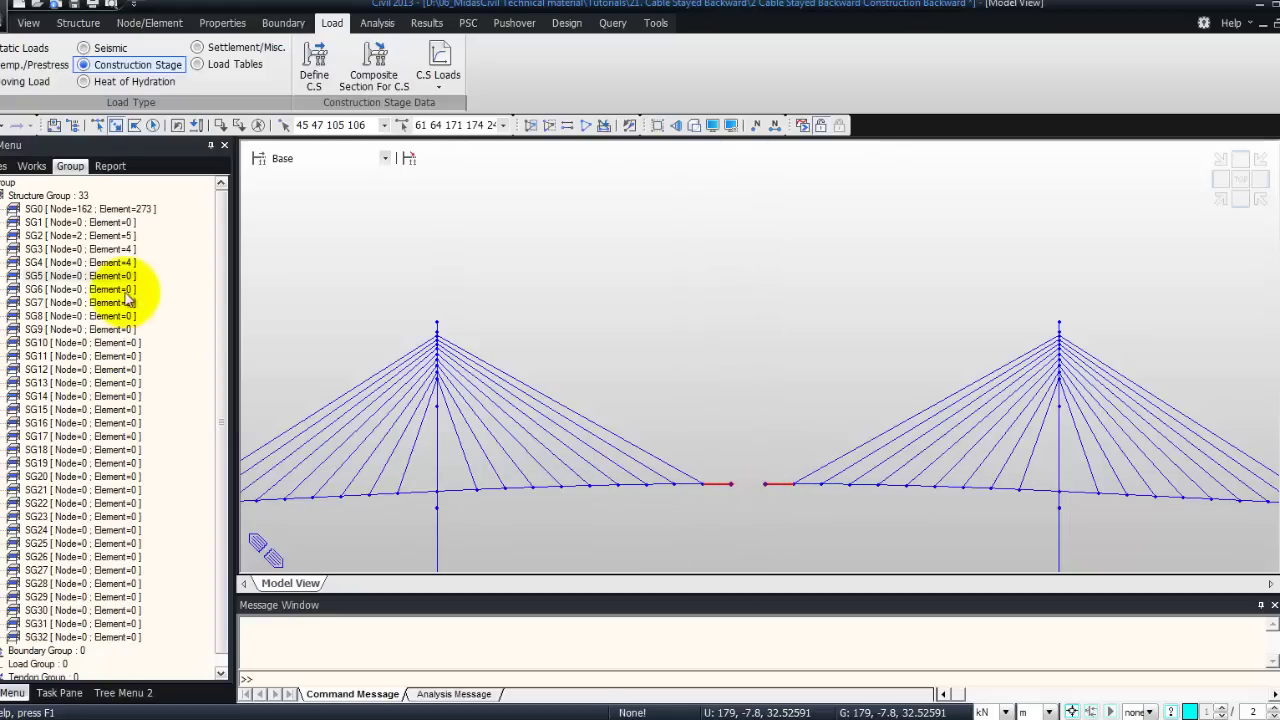
left_click_drag(75, 275, 271, 277)
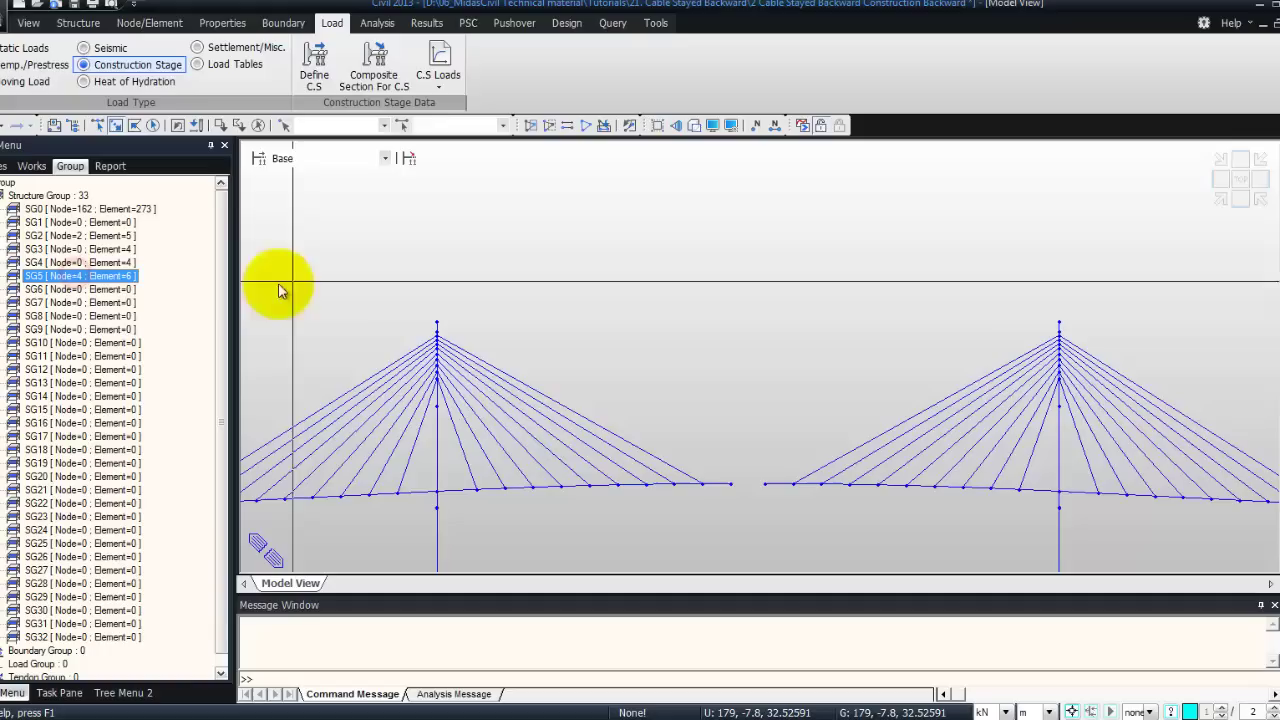
right_click(130, 277)
left_click(158, 399)
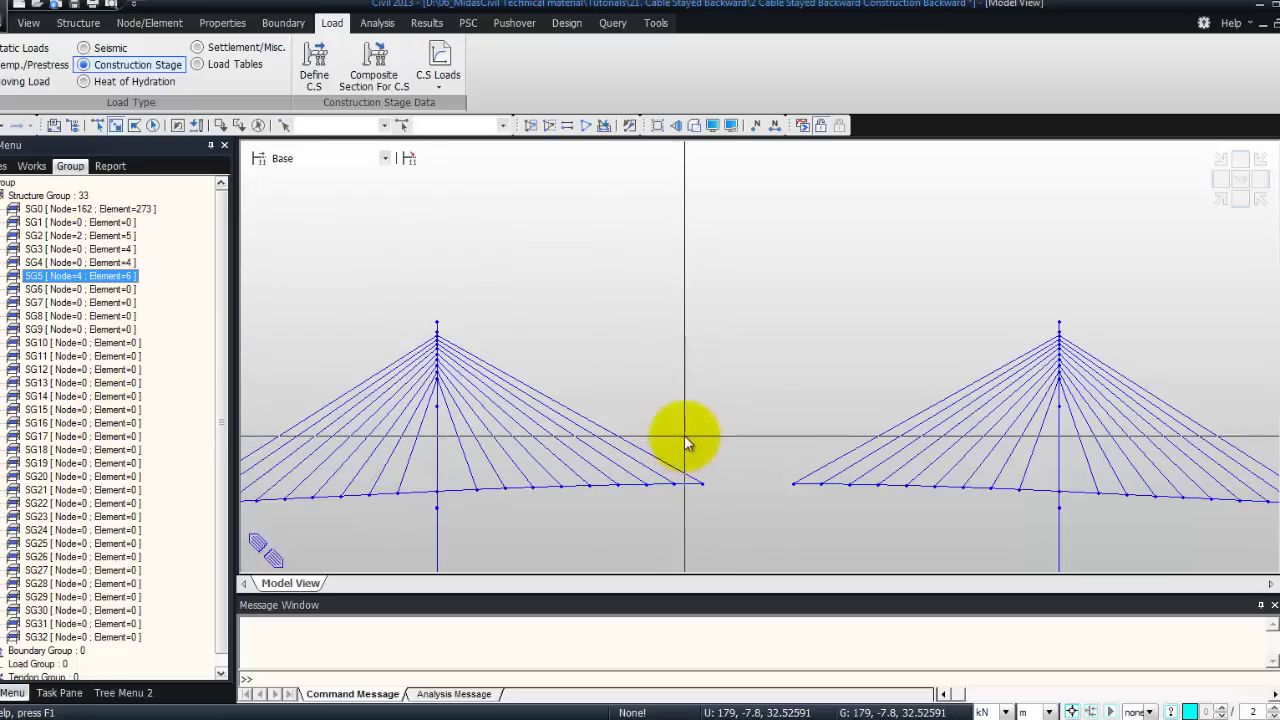
Assign the longest remaining centre-span cables of both pylons to structure group SG6 and make that group inactive
left_click(663, 467)
left_click(838, 460)
left_click(152, 289)
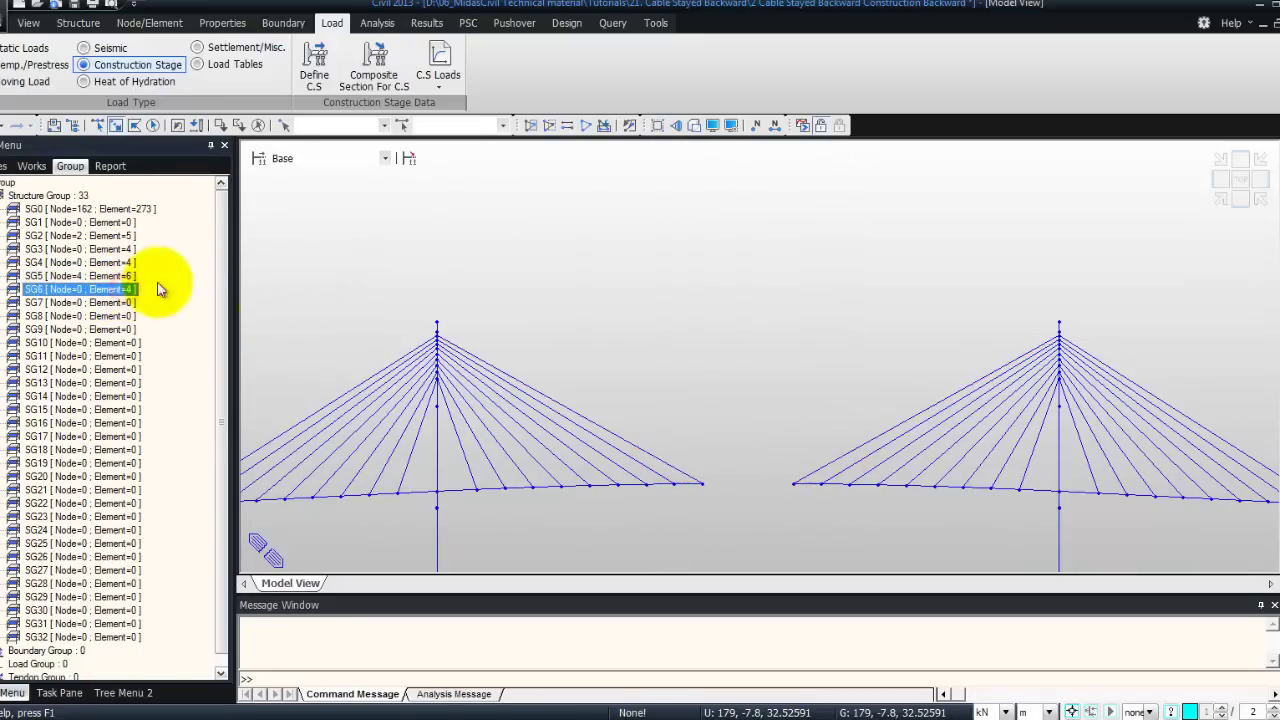
right_click(157, 289)
left_click(157, 408)
Assign the outermost remaining side-span cables, elements 2, 39, 112 and 149, to structure group SG7 and make that group inactive
left_click(281, 428)
left_click(1187, 420)
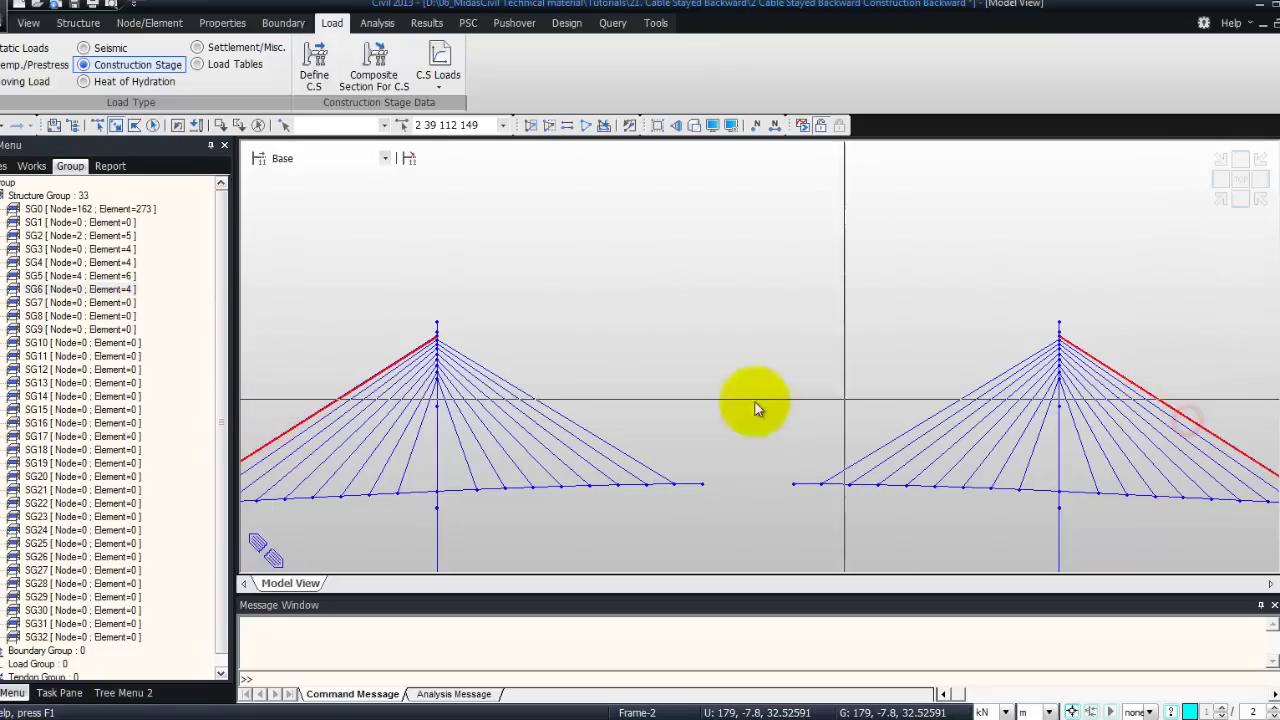
left_click(120, 302)
right_click(132, 306)
left_click(185, 424)
Assign the free girder end segments and their end nodes at both sides of mid-span to structure group SG8 and make it inactive
left_click_drag(728, 448, 692, 505)
left_click_drag(805, 457, 777, 512)
right_click(133, 316)
left_click(150, 326)
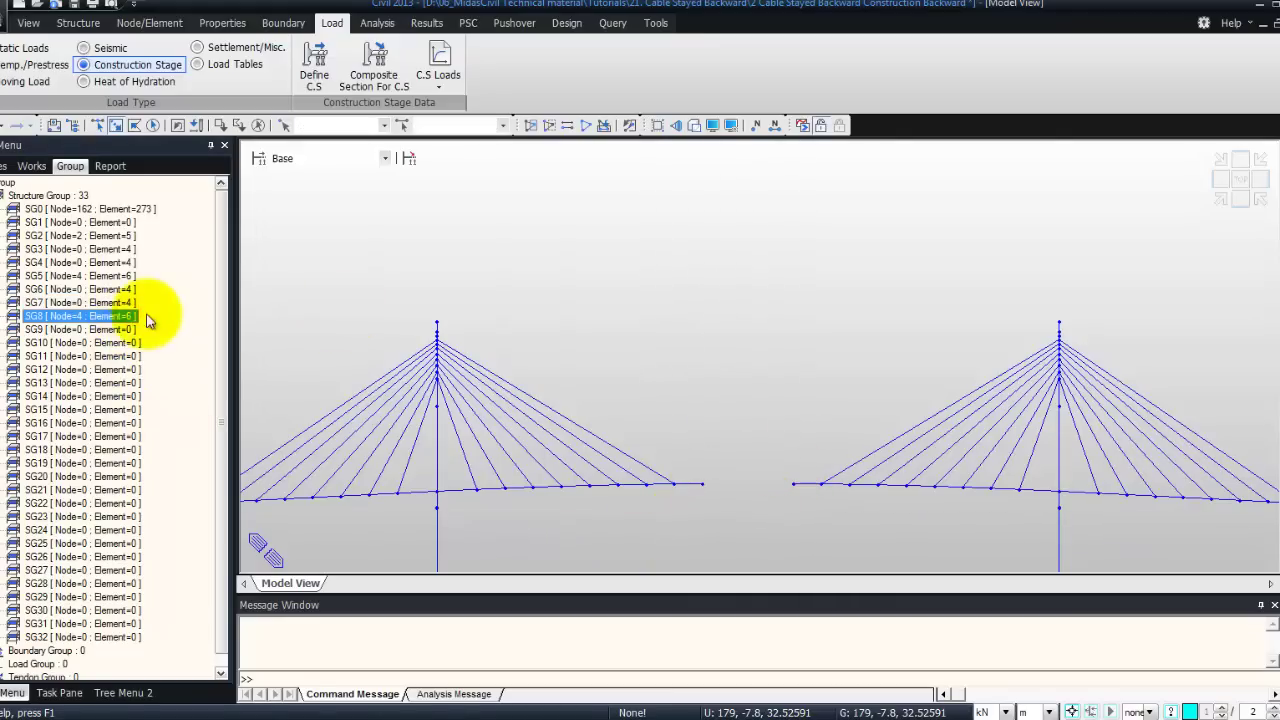
right_click(149, 320)
left_click(186, 433)
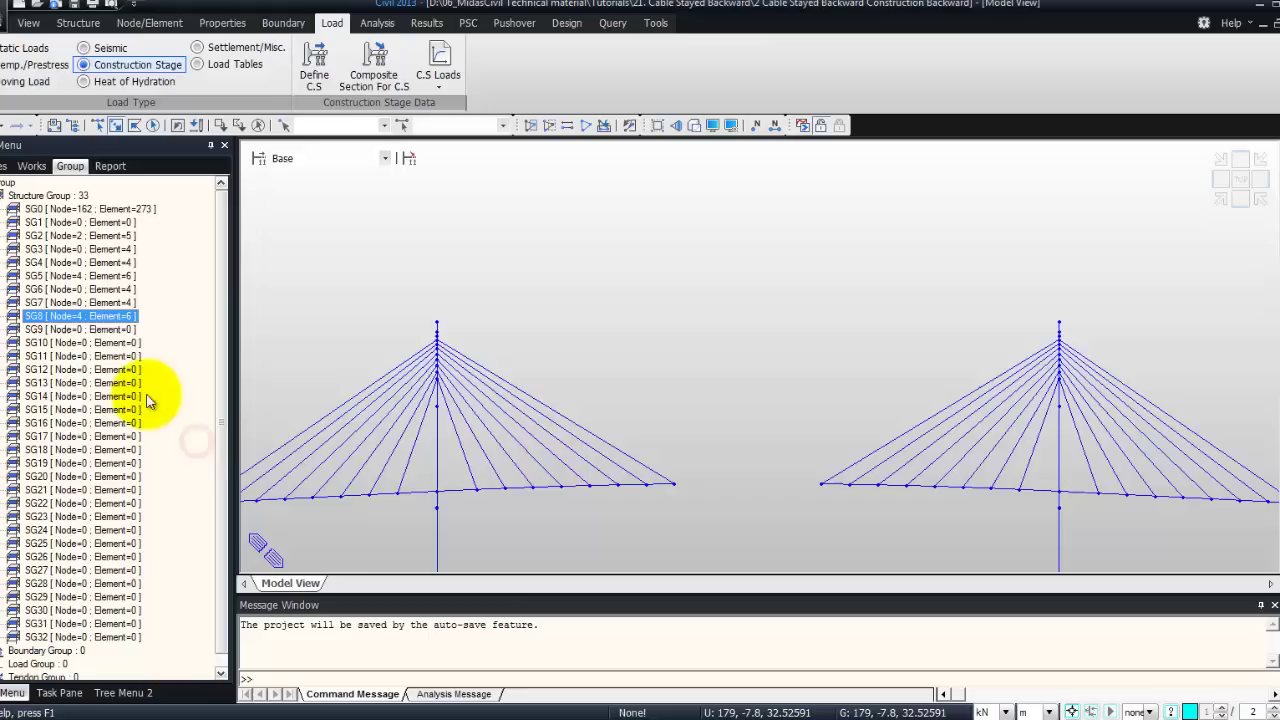
Assign the longest remaining centre-span cables of both pylons to structure group SG9 and make that group inactive
left_click_drag(642, 425, 611, 452)
left_click_drag(858, 425, 840, 466)
left_click(128, 330)
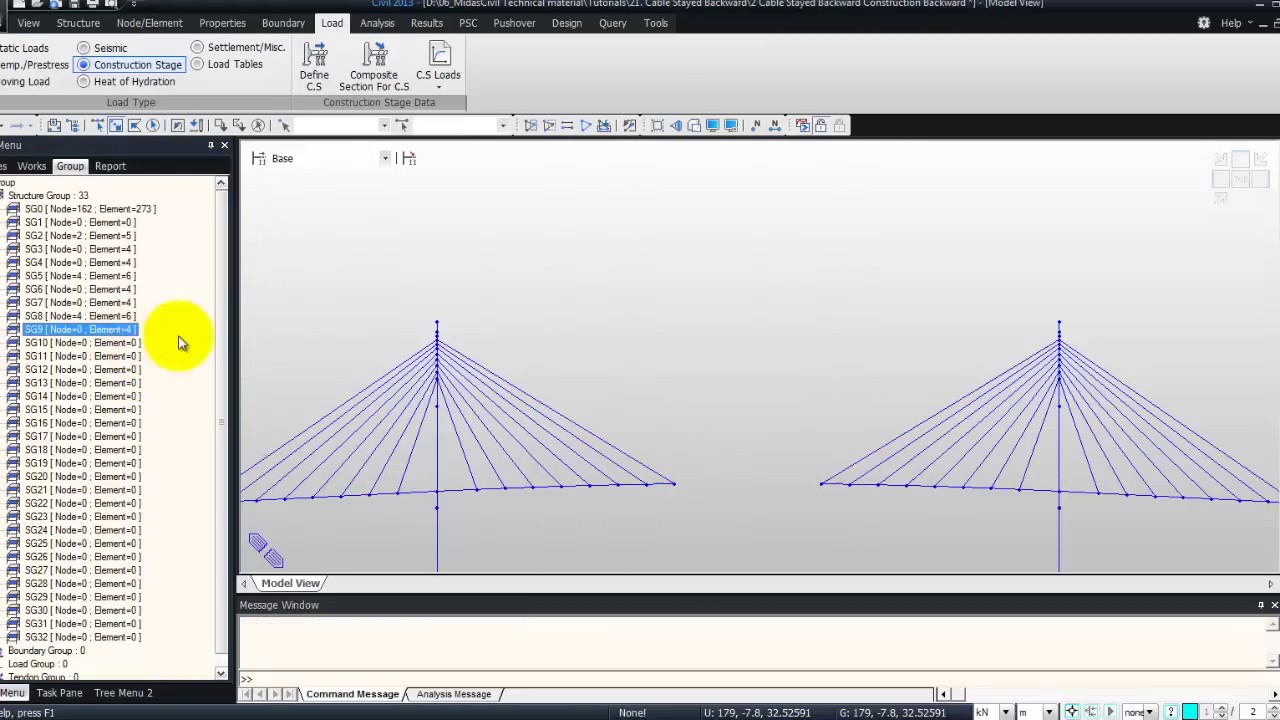
right_click(120, 330)
Assign the outermost remaining side-span cables of both pylons, including elements 3 and 113, to structure group SG10 and make it inactive
left_click(130, 345)
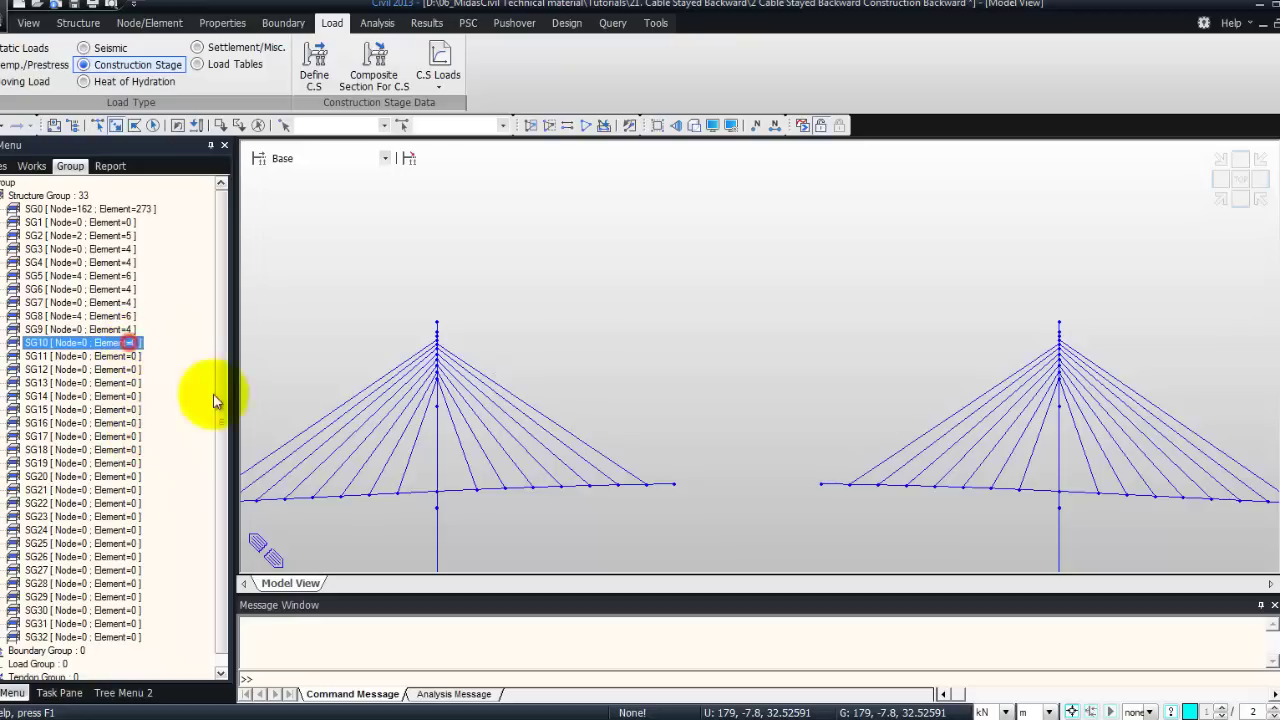
left_click_drag(283, 429, 272, 448)
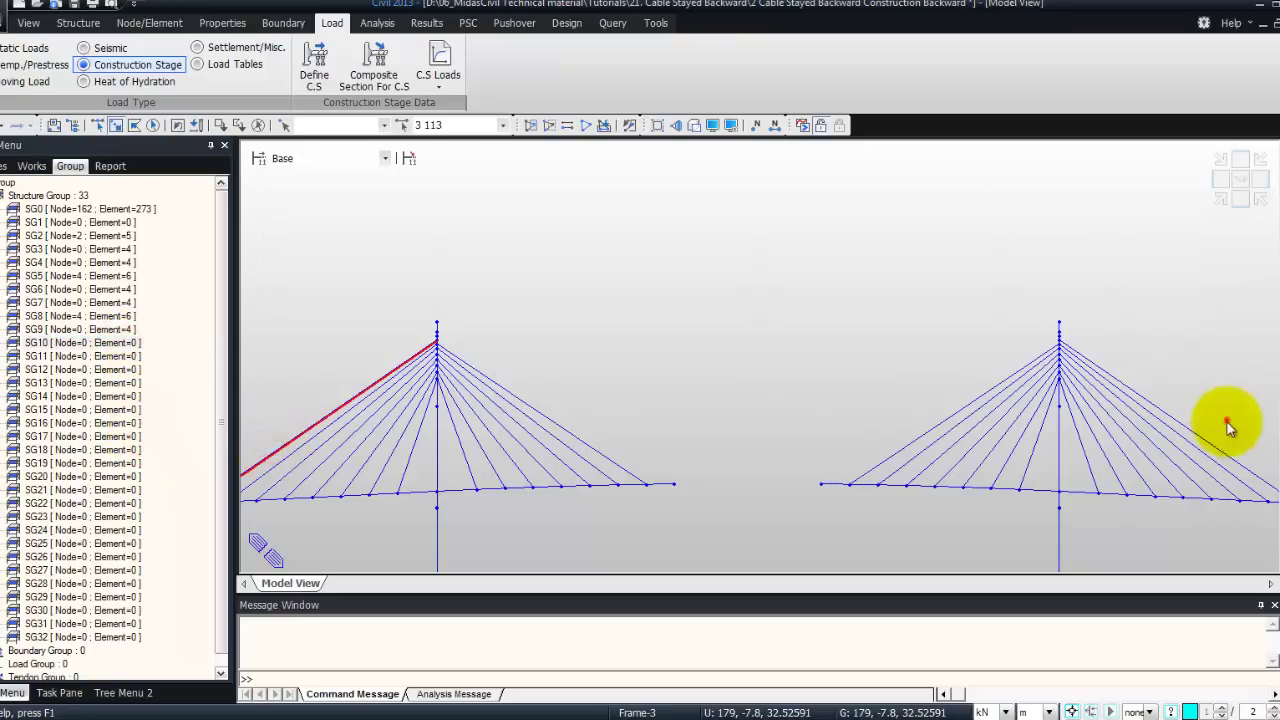
left_click(1215, 451)
left_click(100, 346)
right_click(150, 346)
left_click(188, 463)
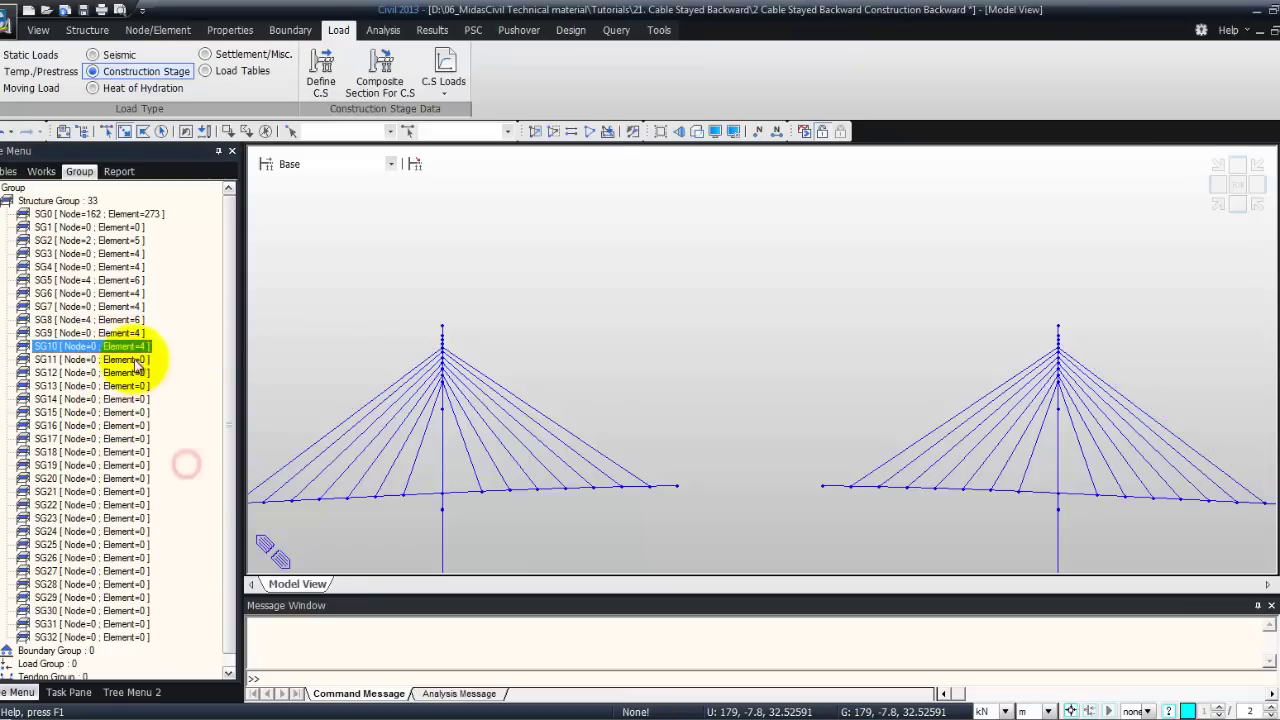
Assign both free girder end segments beside mid-span, including nodes 43 and 103, to structure group SG11 and make that group inactive
left_click_drag(686, 466, 665, 508)
left_click_drag(837, 457, 808, 512)
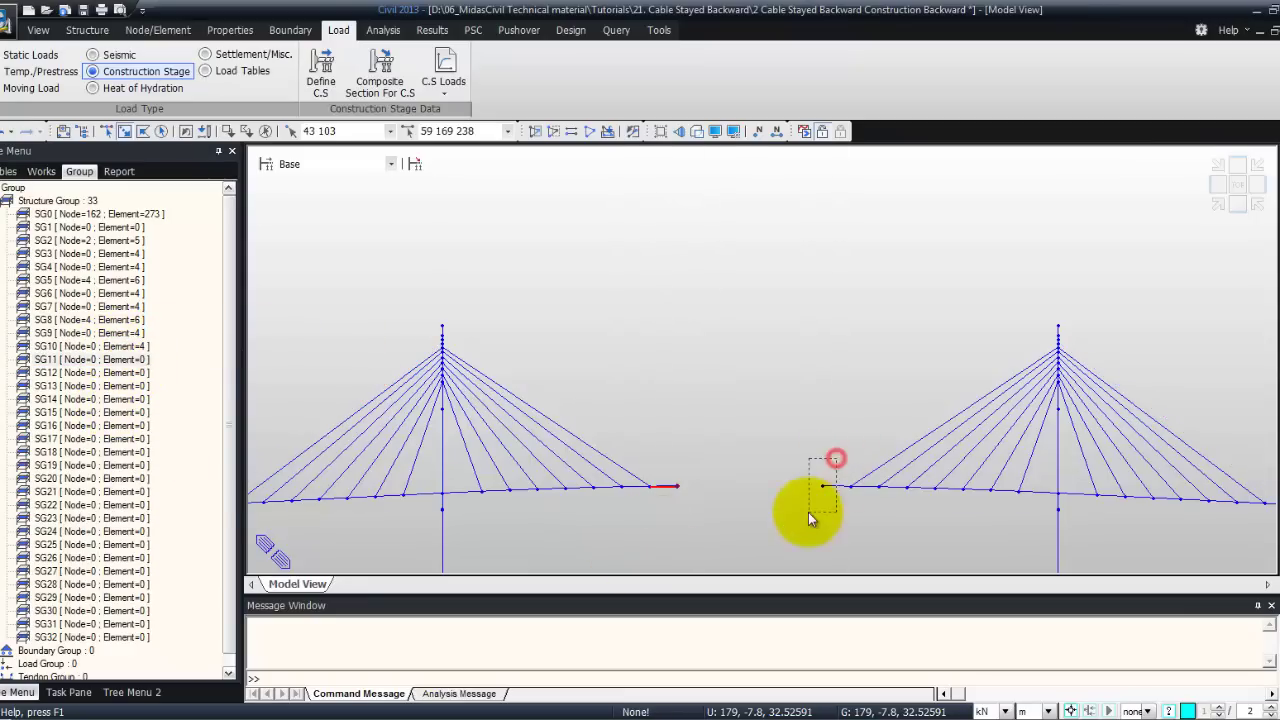
left_click(125, 359)
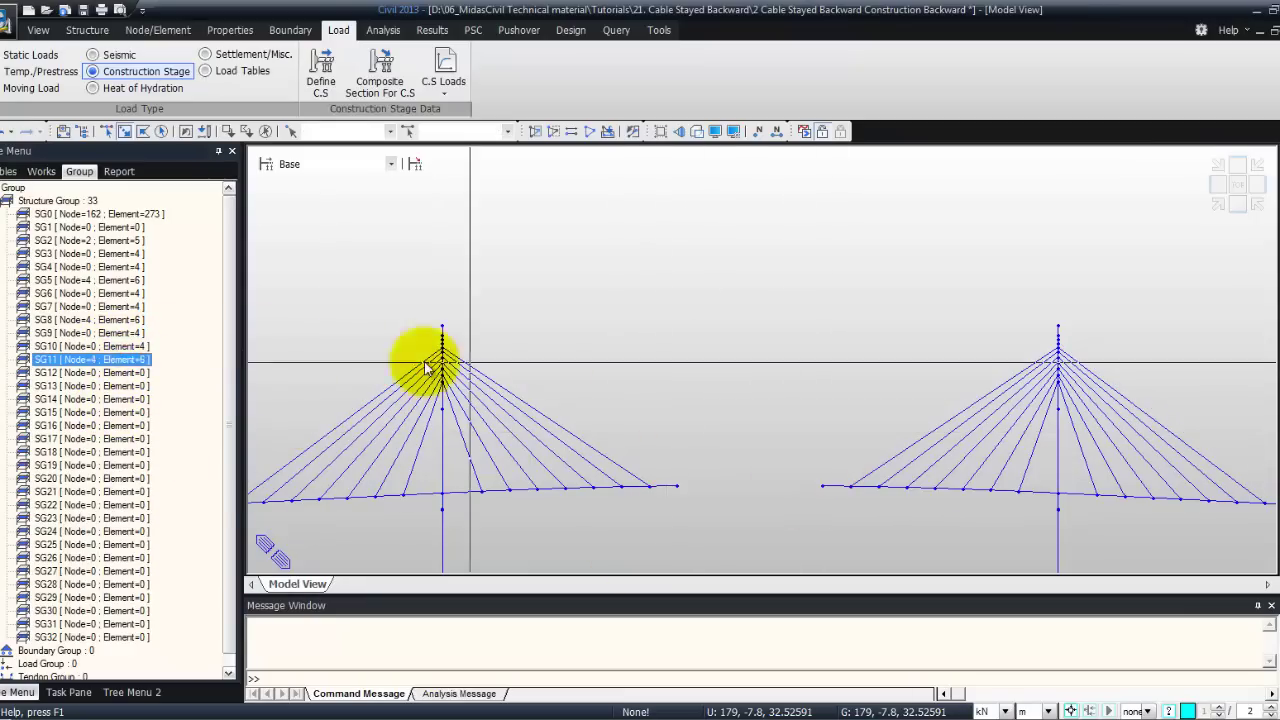
right_click(149, 359)
left_click(168, 478)
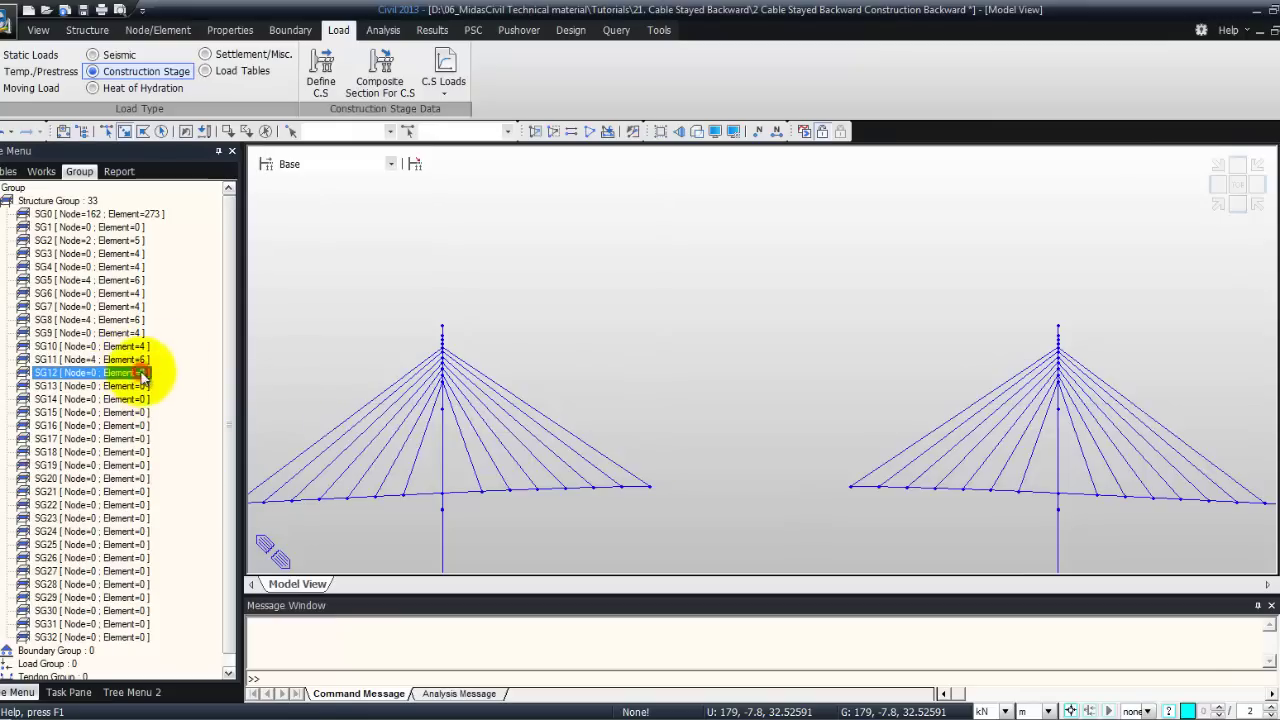
Assign the longest remaining centre-span cables of both pylons to structure group SG12 and make that group inactive
left_click(597, 459)
left_click_drag(904, 405, 879, 458)
left_click(120, 372)
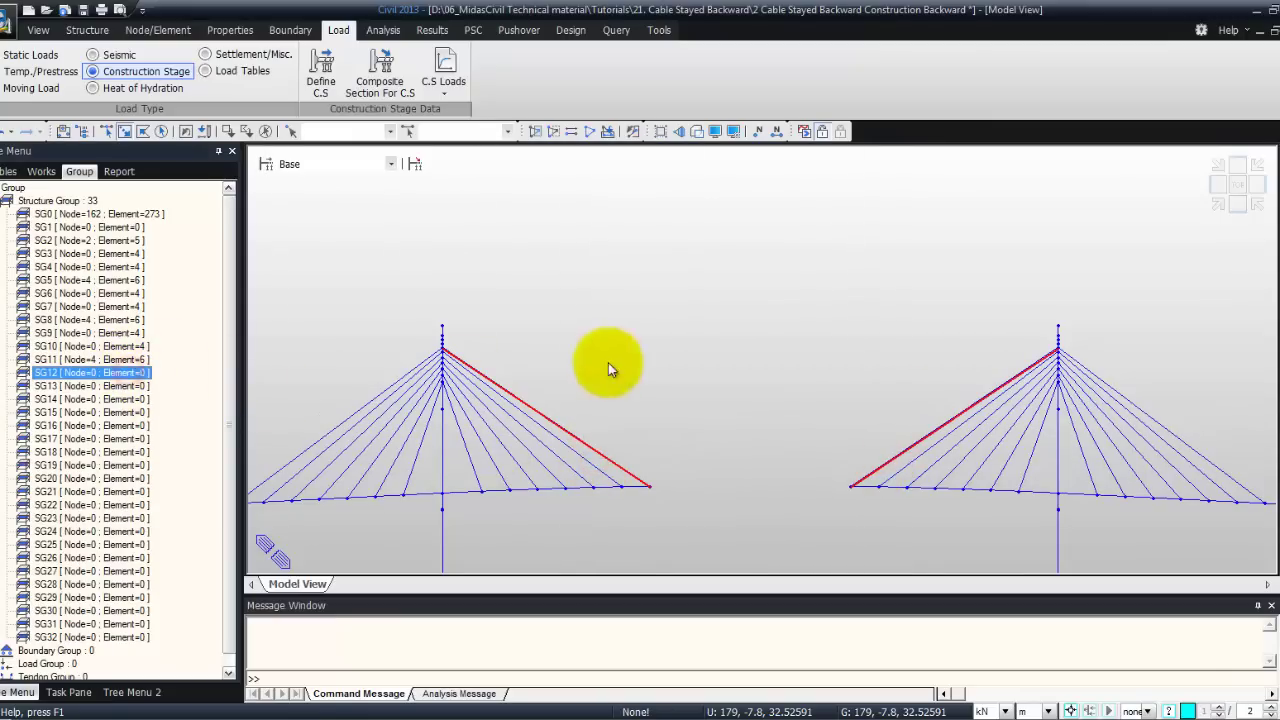
right_click(141, 377)
left_click(168, 491)
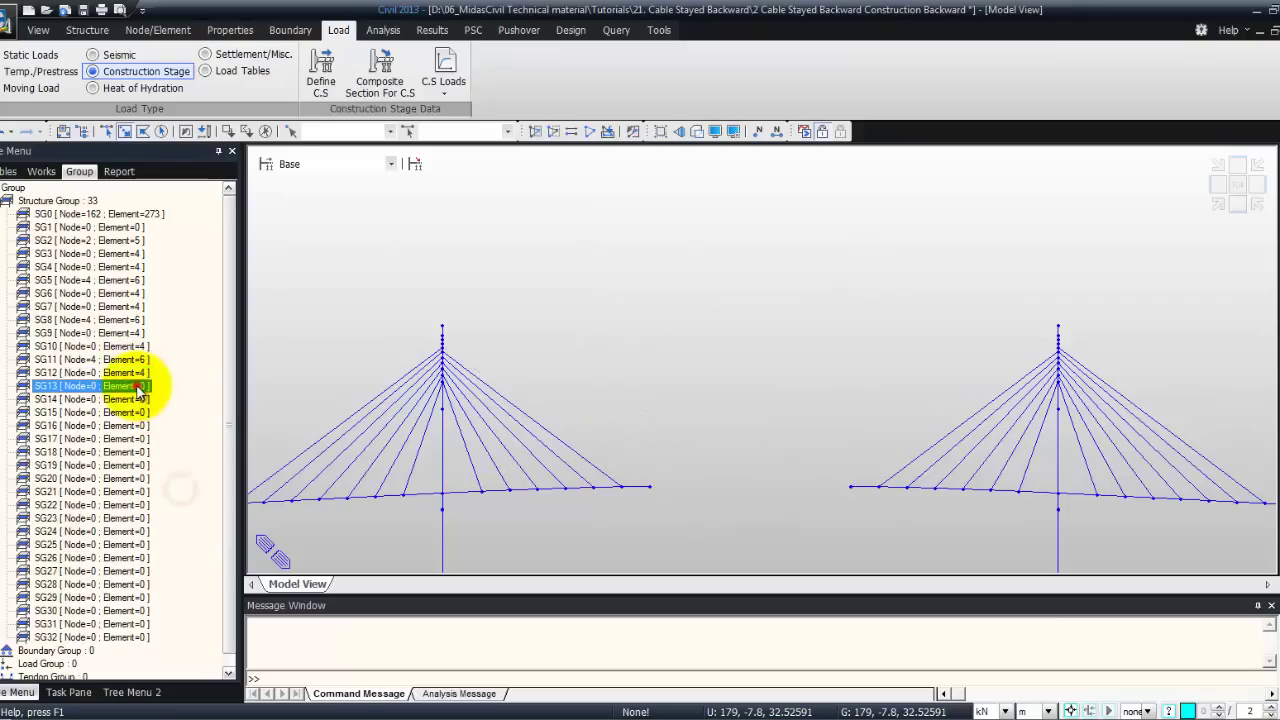
Assign the outermost remaining side-span cables, elements 4, 37, 114 and 147, to structure group SG13 and make that group inactive
left_click_drag(302, 430, 284, 464)
left_click_drag(1200, 420, 1177, 449)
left_click_drag(110, 386, 277, 380)
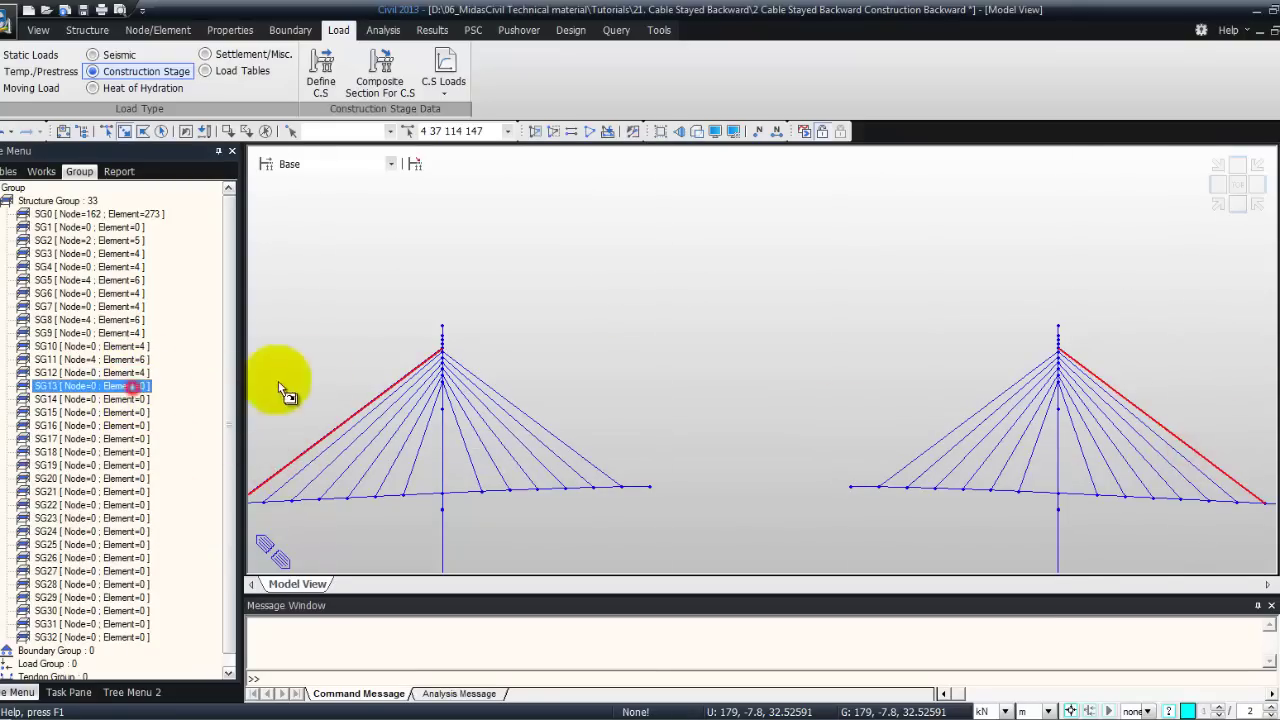
right_click(157, 386)
left_click(204, 478)
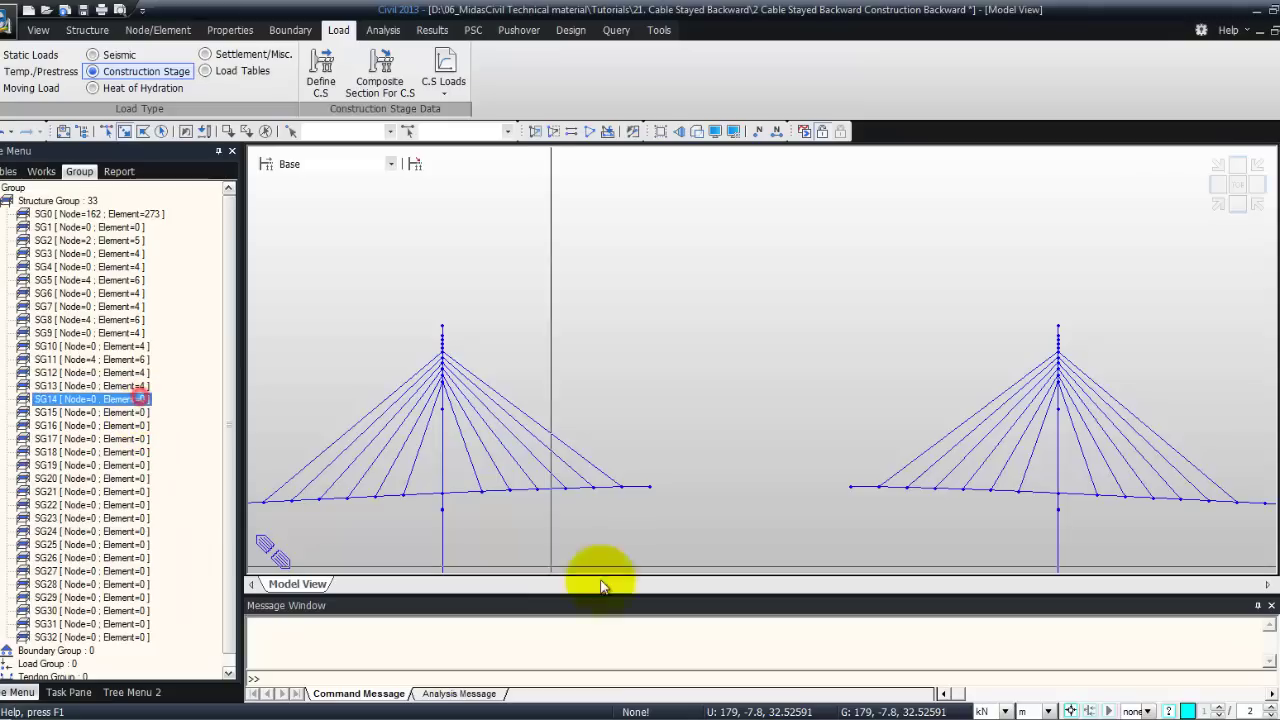
Assign both free girder end segments beside mid-span, including nodes 42 and 102, to structure group SG14 and make that group inactive
left_click_drag(667, 465, 648, 497)
left_click_drag(864, 470, 838, 507)
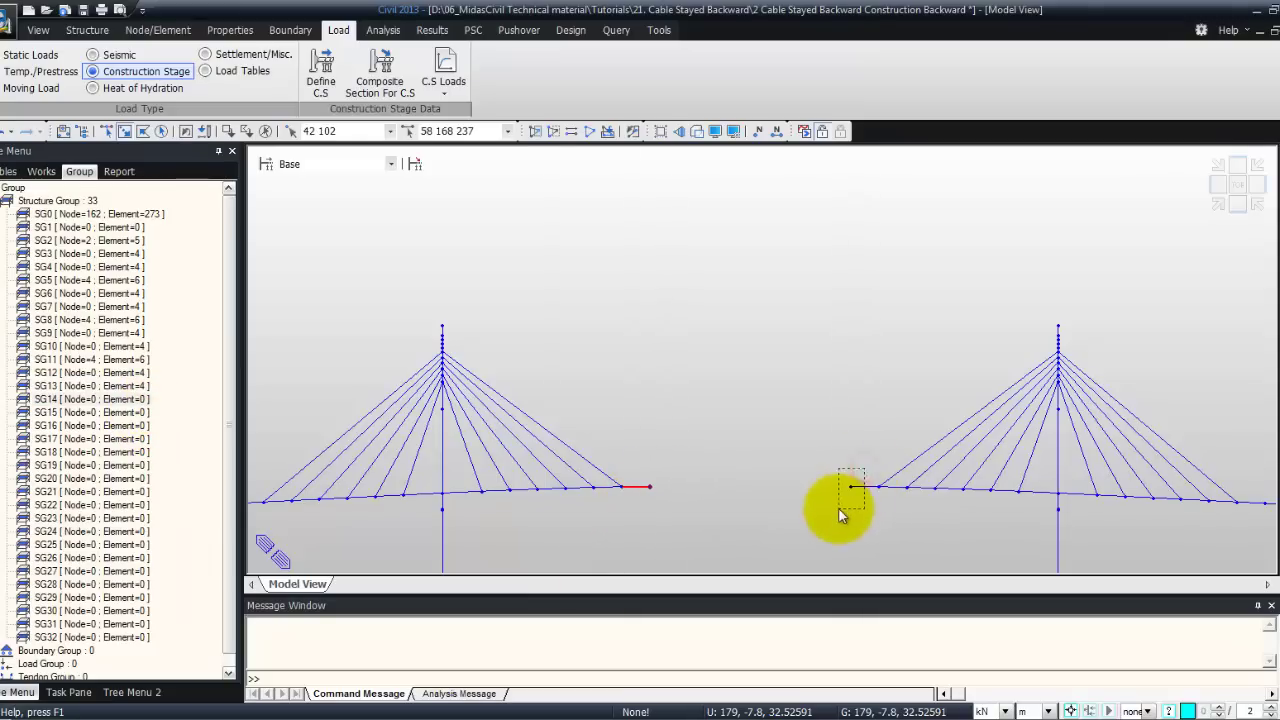
left_click_drag(135, 399, 280, 418)
right_click(143, 399)
left_click(186, 508)
Assign the longest remaining centre-span cables of both pylons to structure group SG15 and make that group inactive
left_click(143, 412)
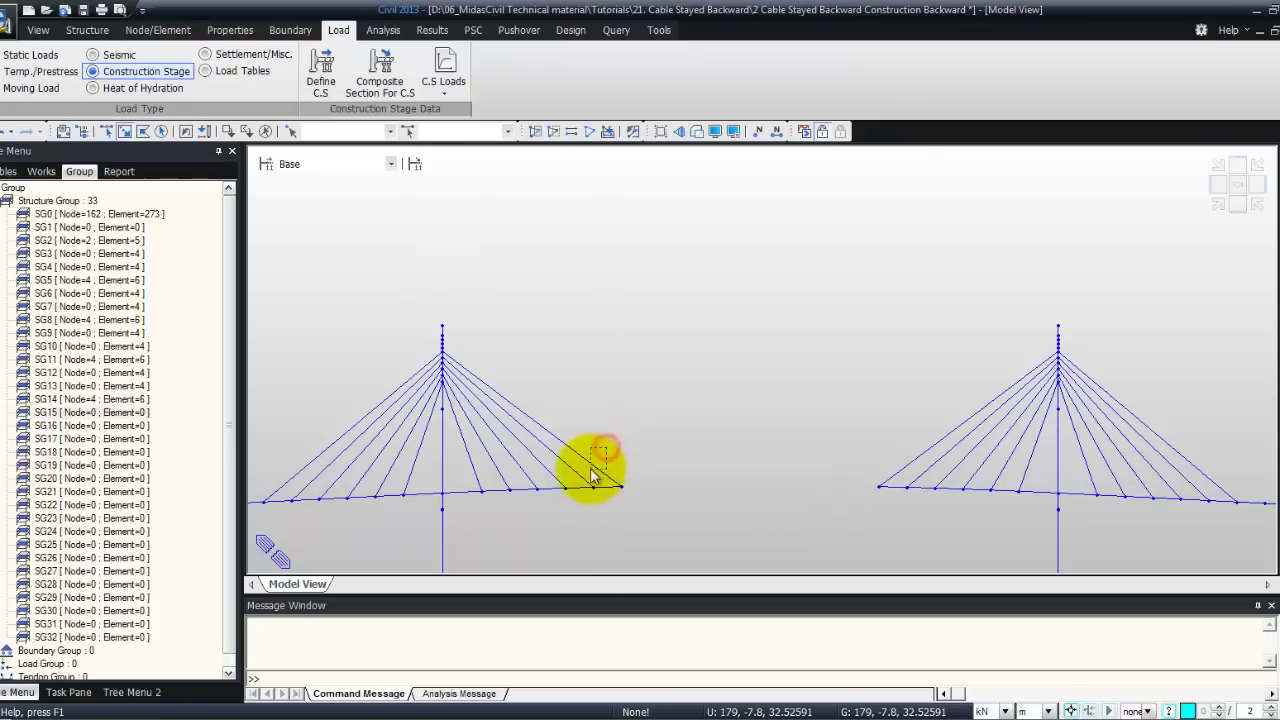
left_click(591, 466)
left_click(904, 472)
left_click_drag(130, 412, 588, 410)
right_click(140, 426)
left_click(175, 510)
Assign the outermost remaining side-span cables of both pylons to structure group SG16 and make that group inactive
left_click_drag(140, 425, 310, 455)
left_click(286, 478)
left_click(1195, 481)
left_click_drag(128, 427, 286, 400)
right_click(150, 427)
left_click(188, 548)
Assign the free girder end segments and their end nodes at both sides of mid-span to structure group SG17 and make it inactive
left_click(612, 488)
left_click_drag(893, 455, 865, 513)
left_click_drag(140, 438, 286, 414)
right_click(148, 440)
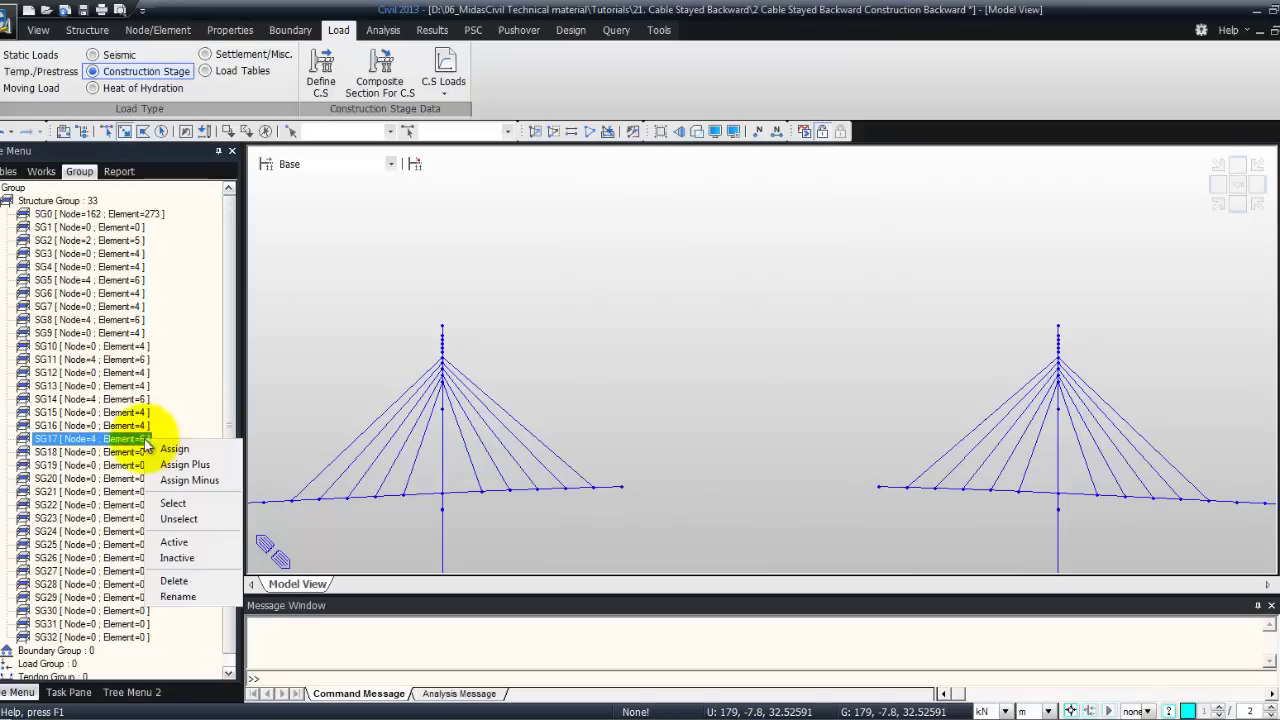
left_click(210, 550)
Assign the longest remaining centre-span cables, elements 15, 26, 125 and 136, to structure group SG18 and make that group inactive
left_click_drag(560, 433, 549, 453)
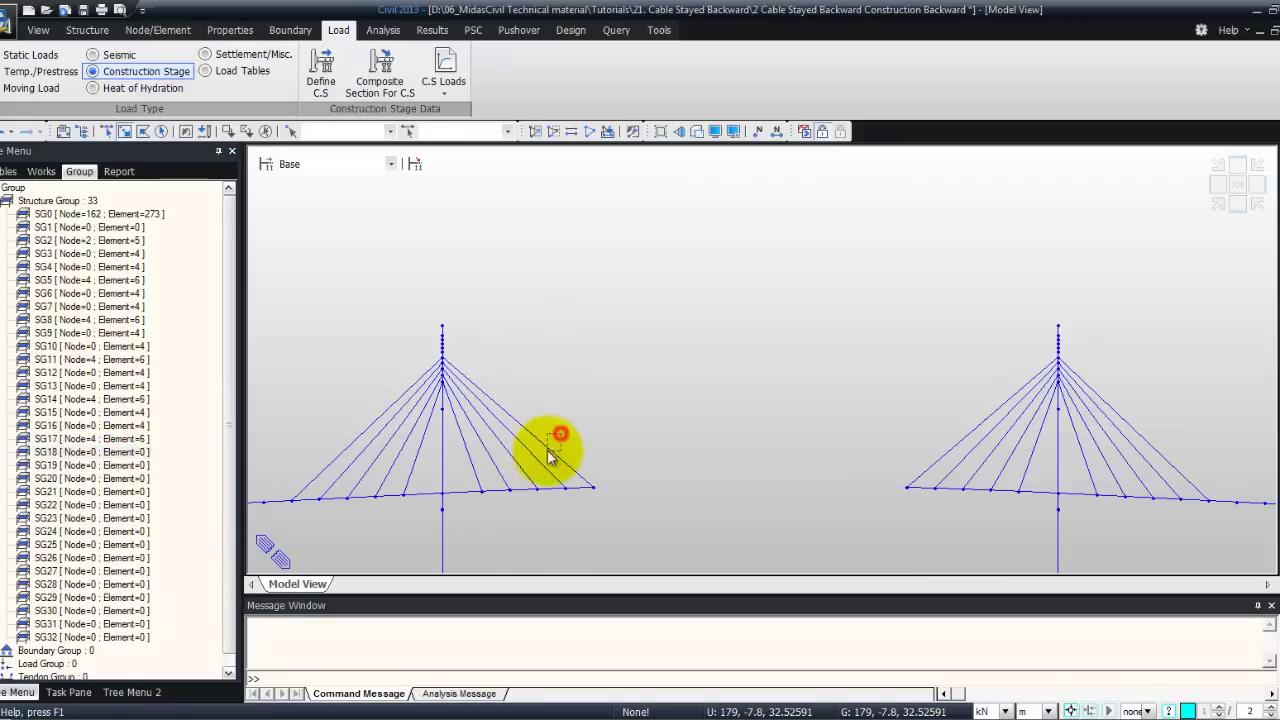
left_click_drag(951, 437, 920, 466)
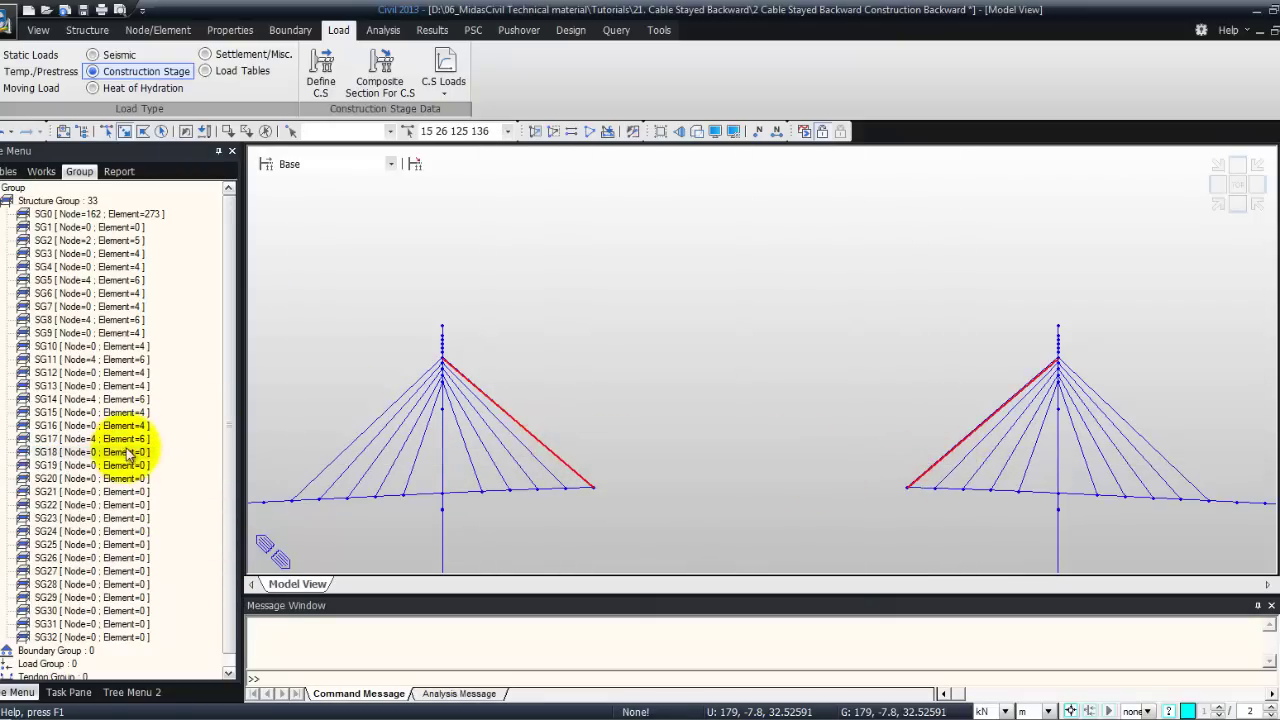
left_click_drag(137, 451, 317, 408)
right_click(165, 450)
left_click(178, 570)
Assign the outermost remaining side-span cables of both pylons to structure group SG19 and make that group inactive
left_click_drag(150, 466, 309, 480)
left_click_drag(1194, 437, 1170, 470)
left_click_drag(155, 464, 316, 444)
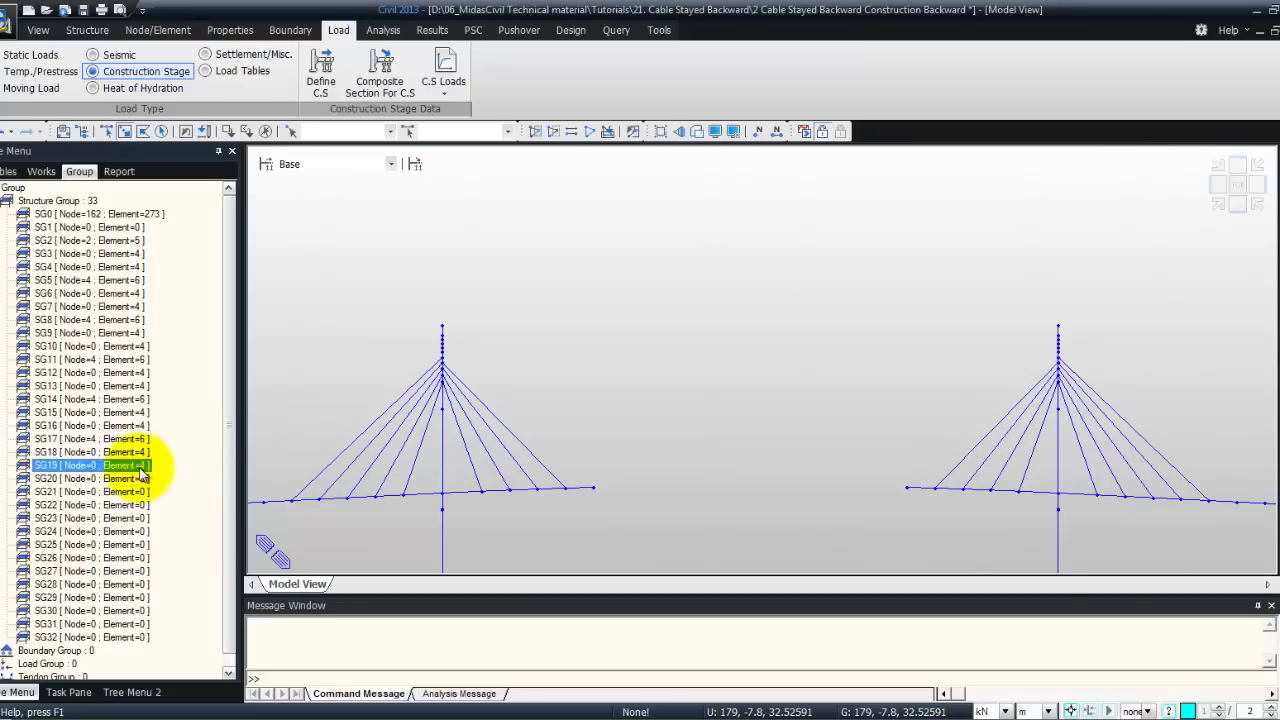
right_click(152, 466)
left_click(169, 570)
Assign the free girder end segments beside mid-span, with nodes 40, 52, 100 and 116, to structure group SG20 and make it inactive
left_click_drag(144, 485, 588, 513)
left_click_drag(920, 466, 880, 514)
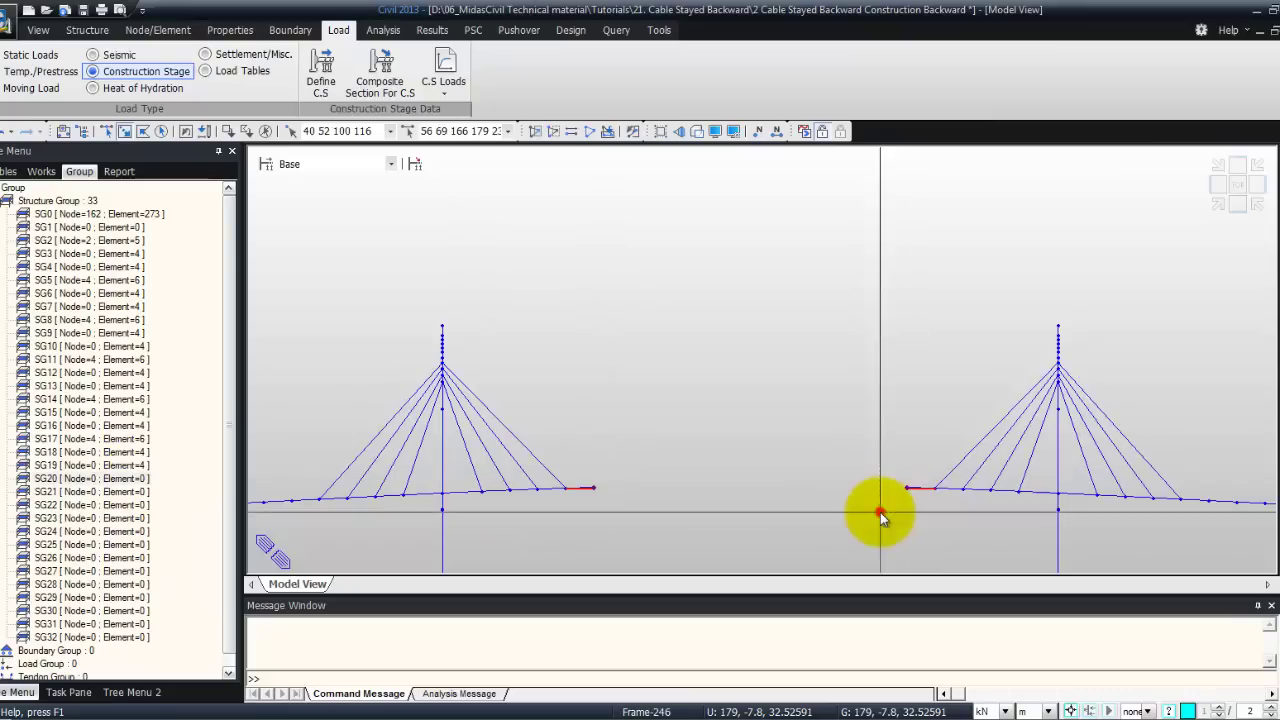
left_click_drag(100, 482, 324, 415)
right_click(146, 480)
left_click(188, 597)
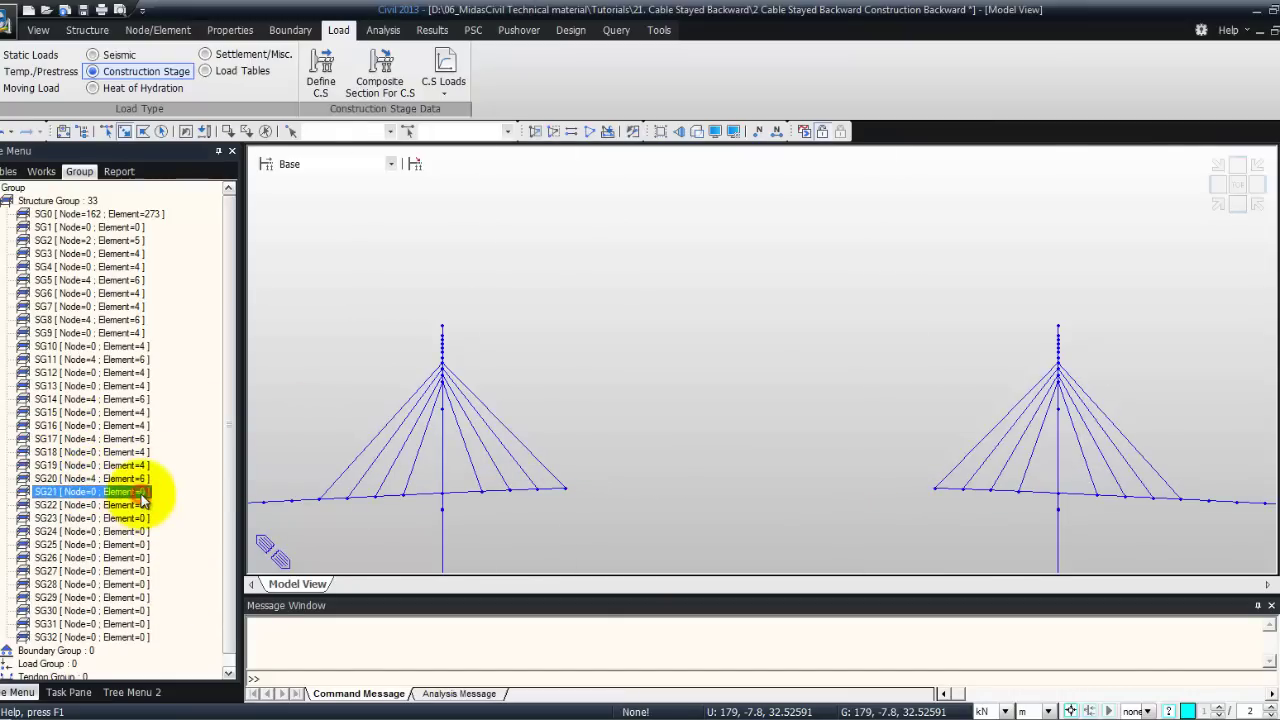
Assign the longest remaining centre-span cables, elements 14, 27, 124 and 137, to structure group SG21 and make that group inactive
left_click(536, 458)
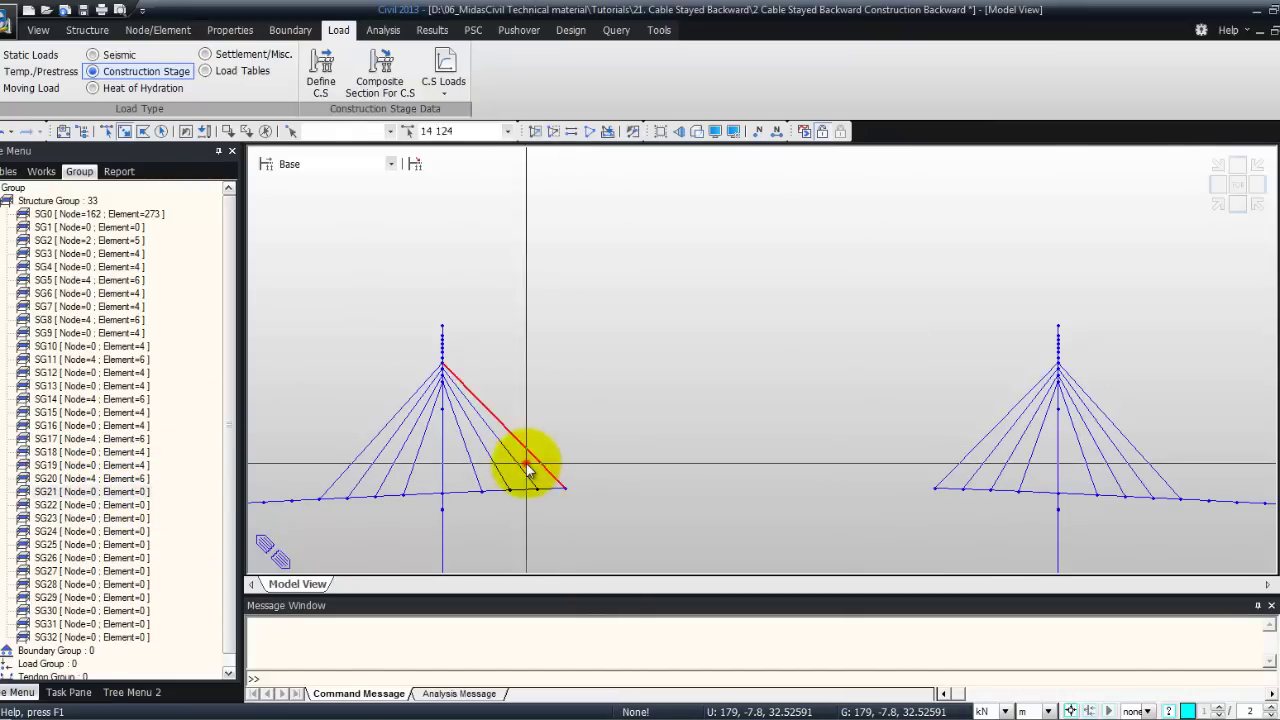
left_click_drag(958, 428, 922, 480)
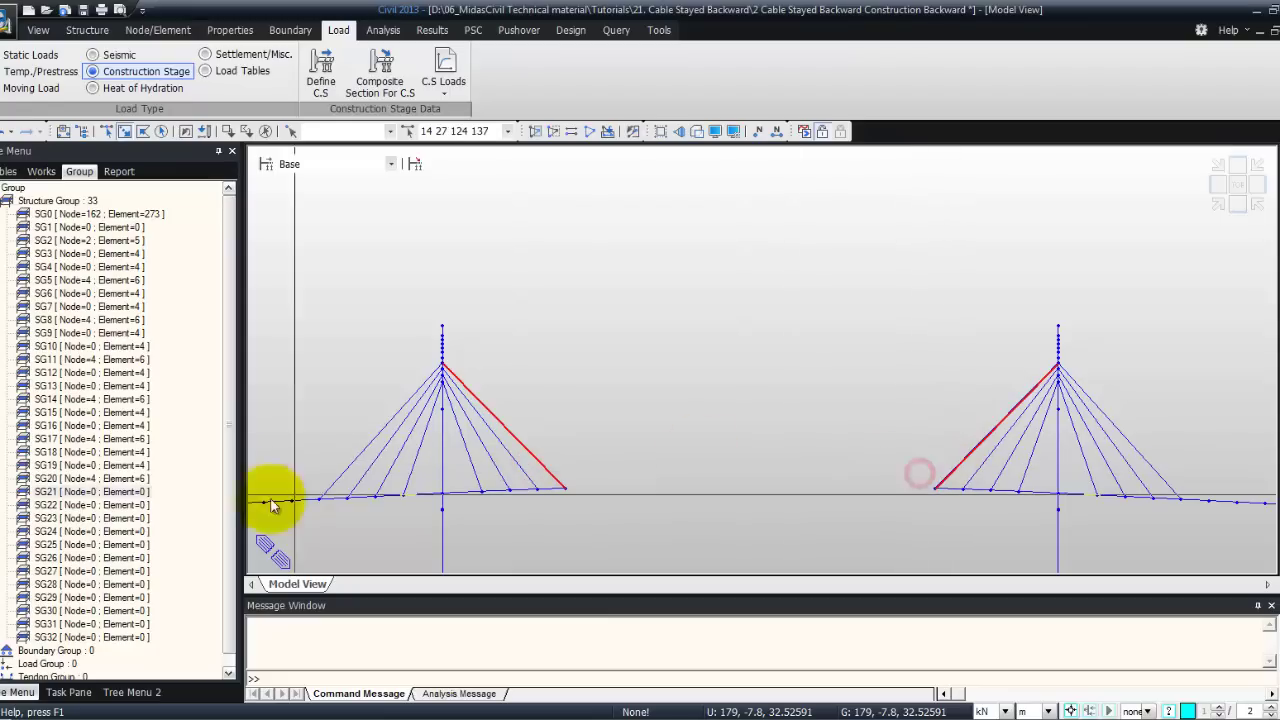
left_click_drag(143, 491, 340, 430)
right_click(128, 495)
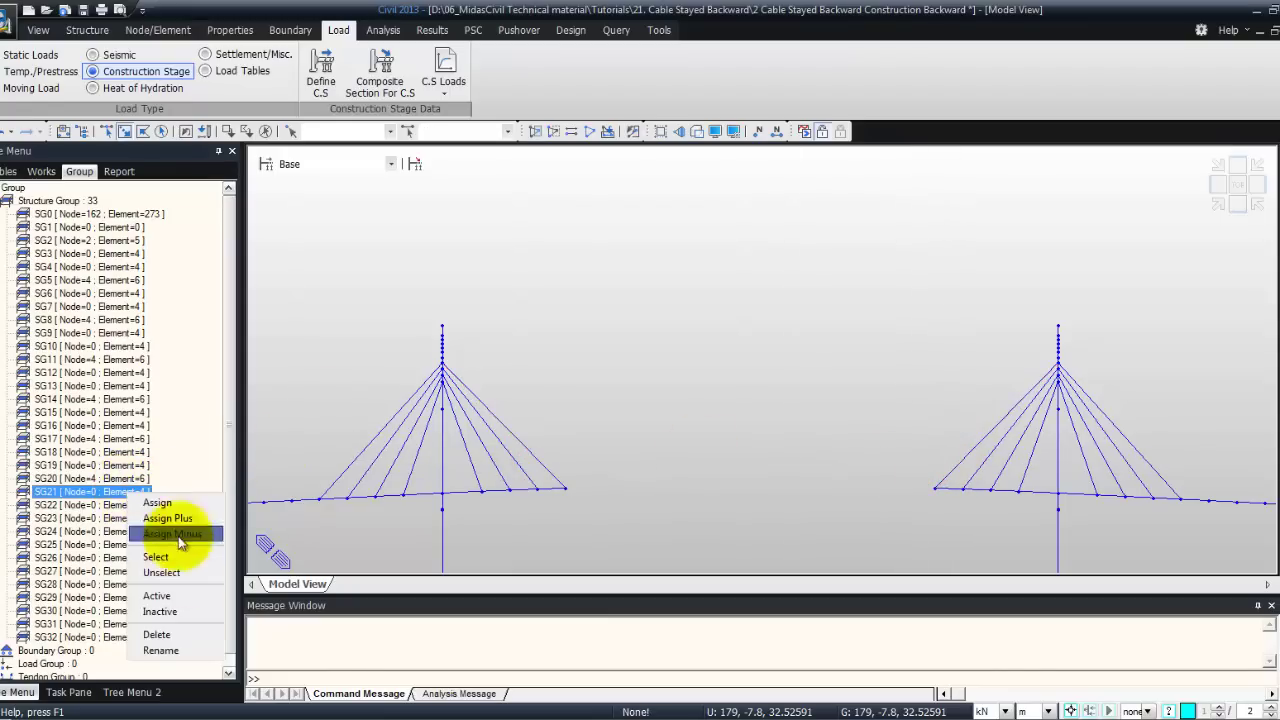
left_click(178, 600)
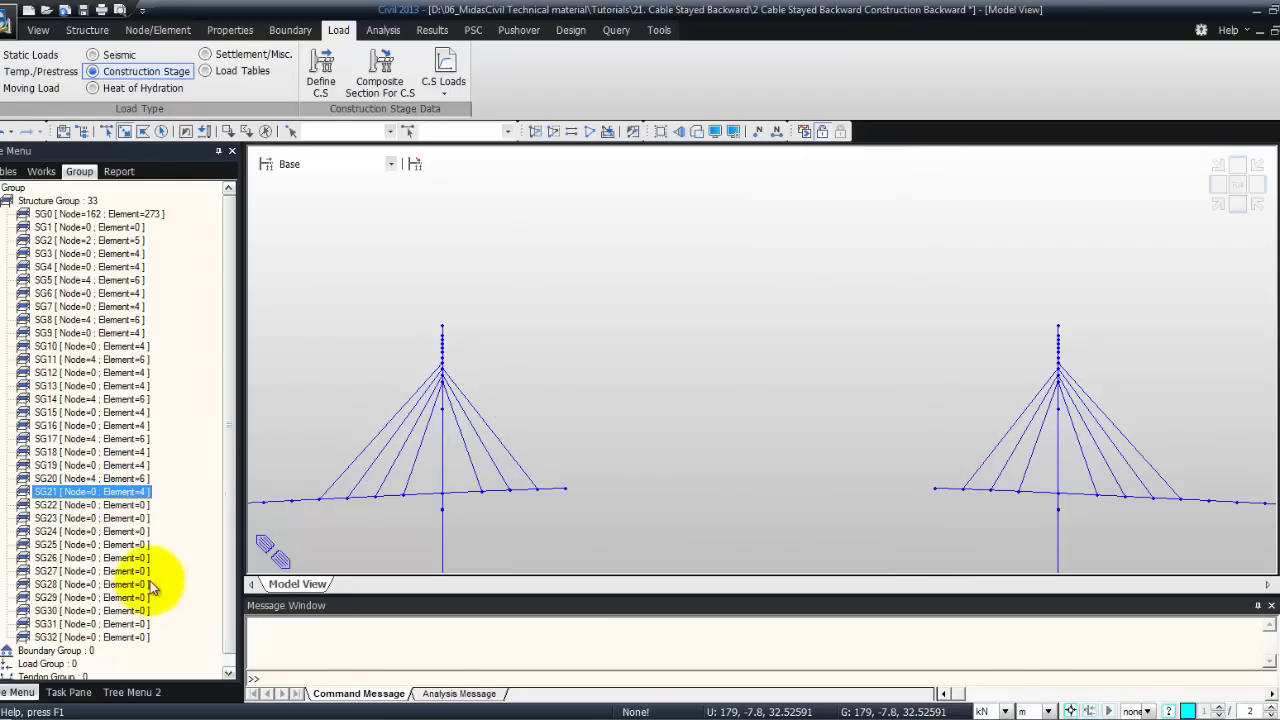
Assign the outermost remaining side-span cables of both pylons to structure group SG22 and make that group inactive
left_click_drag(349, 453, 327, 478)
left_click_drag(1151, 429, 1098, 460)
left_click_drag(127, 510, 251, 465)
right_click(135, 505)
left_click(180, 623)
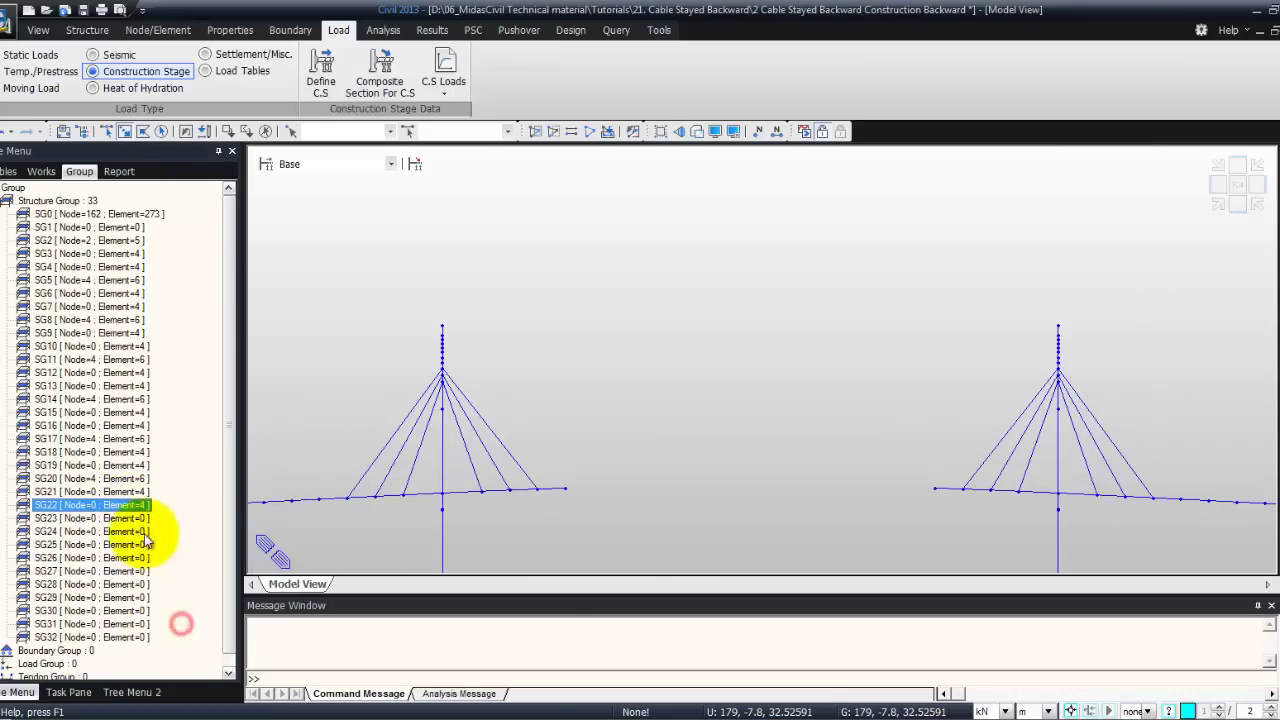
Assign the free girder end segments towards mid-span, with nodes 39, 53, 99 and 118, to structure group SG23 and make it inactive
left_click_drag(951, 457, 914, 514)
left_click_drag(163, 513, 457, 486)
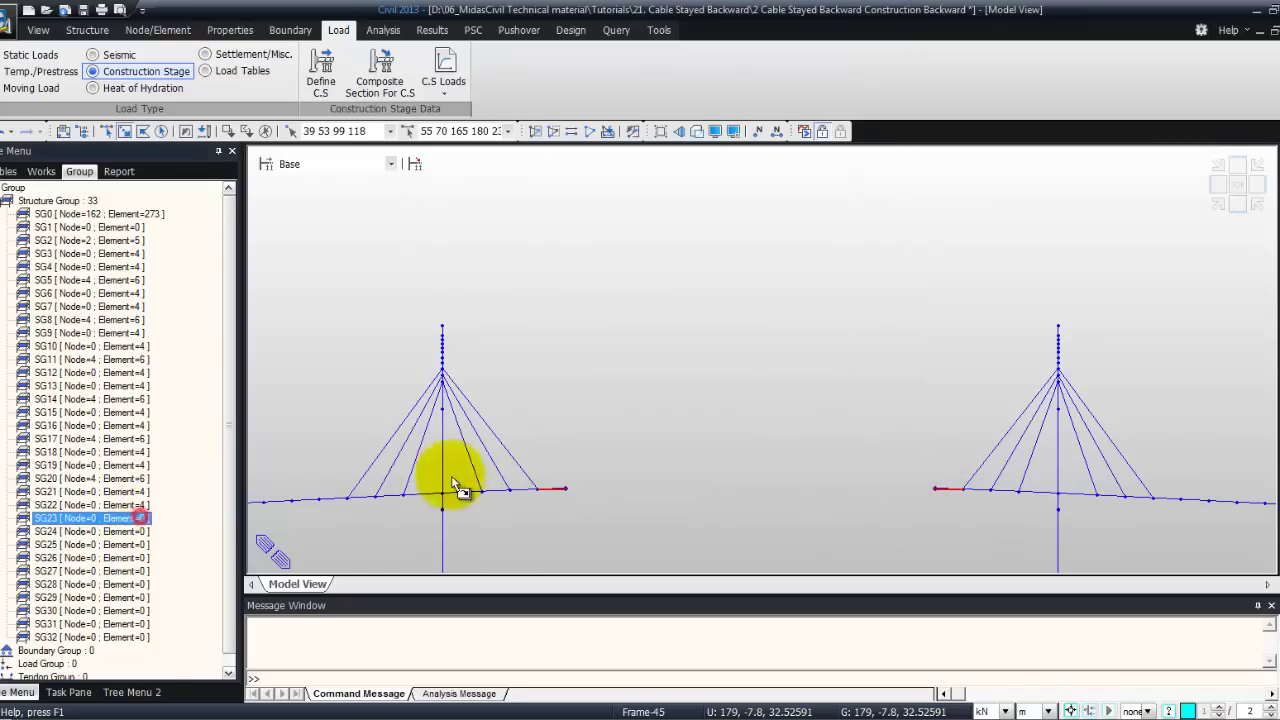
right_click(165, 518)
left_click(175, 633)
Assign the longest remaining centre-span cables, elements 13, 28, 123 and 138, to structure group SG24 and make that group inactive
left_click_drag(130, 531, 540, 459)
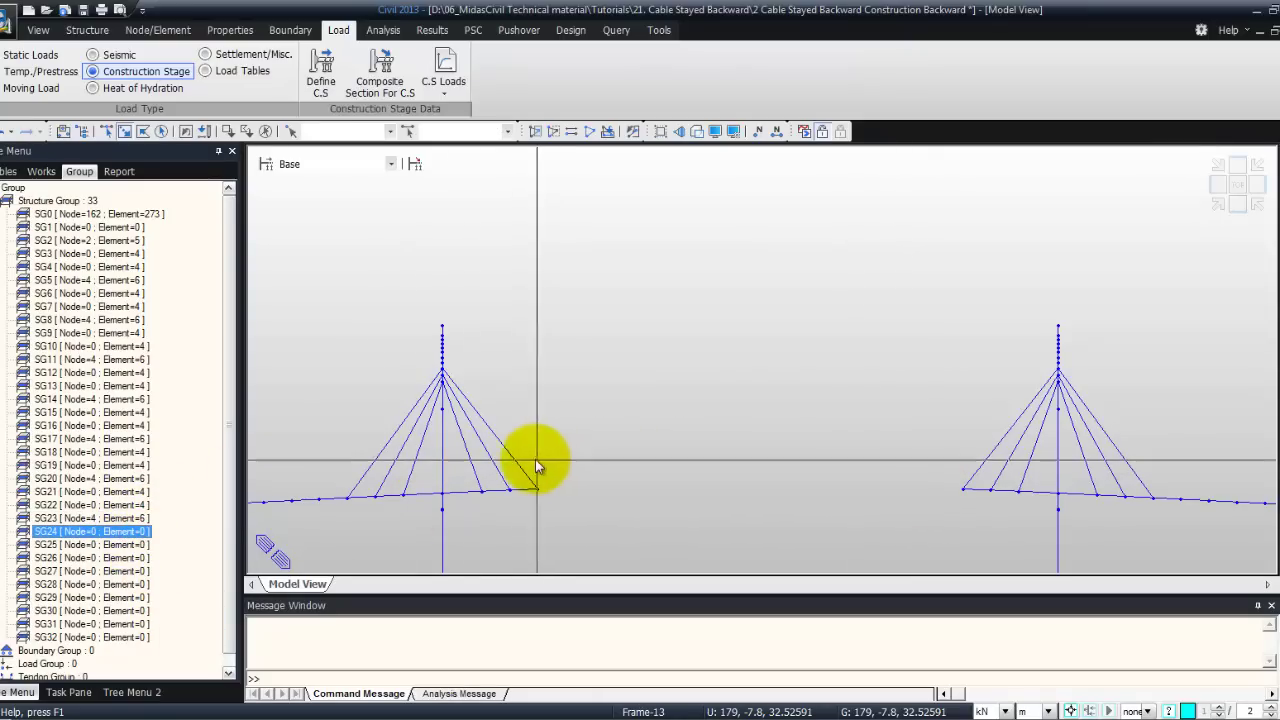
left_click(512, 459)
left_click(973, 465)
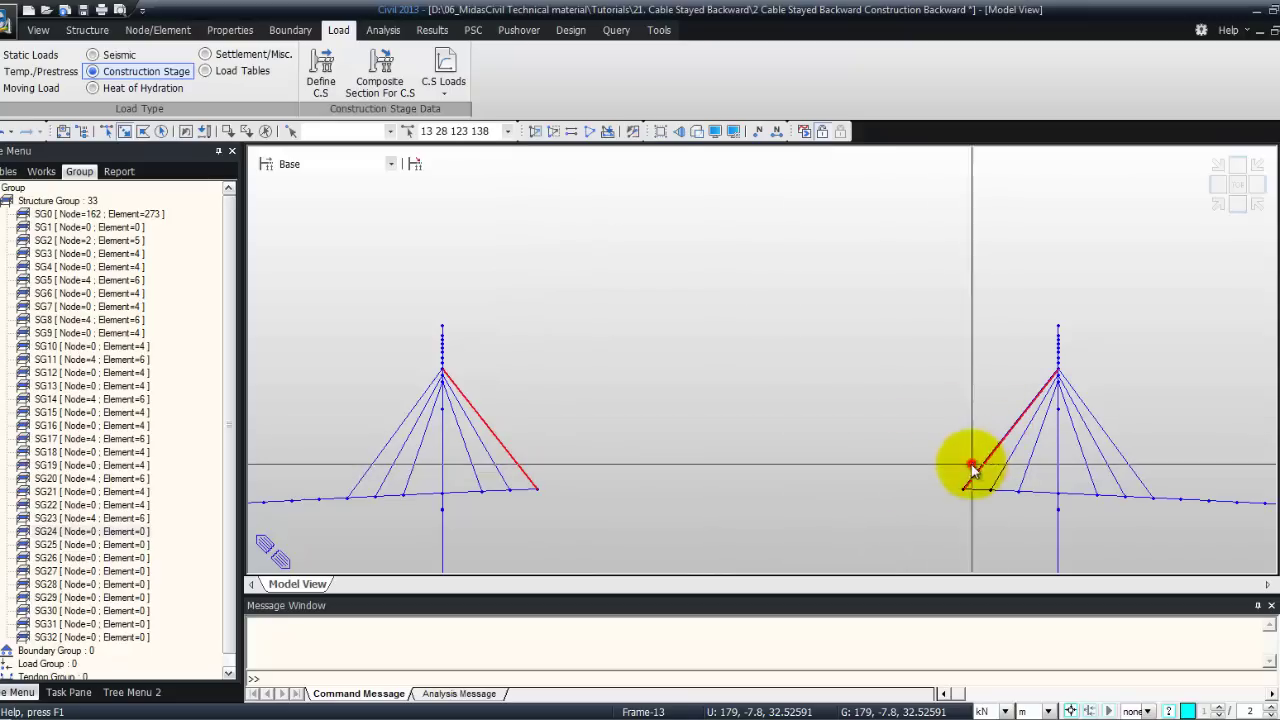
left_click(140, 531)
right_click(141, 531)
left_click(167, 652)
Assign the outermost remaining side-span cables, elements 8, 33, 118 and 143, to structure group SG25 and make that group inactive
left_click_drag(380, 430, 338, 487)
left_click_drag(1122, 479, 1120, 490)
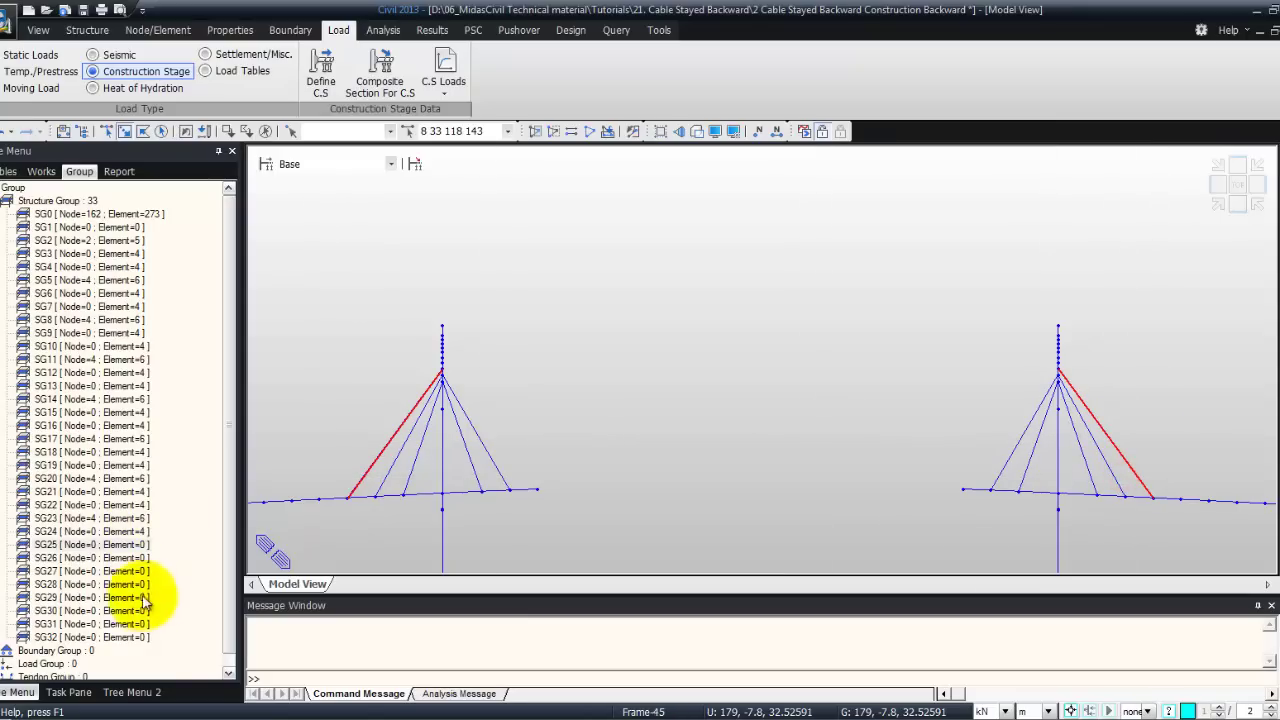
left_click(135, 546)
right_click(135, 546)
left_click(171, 583)
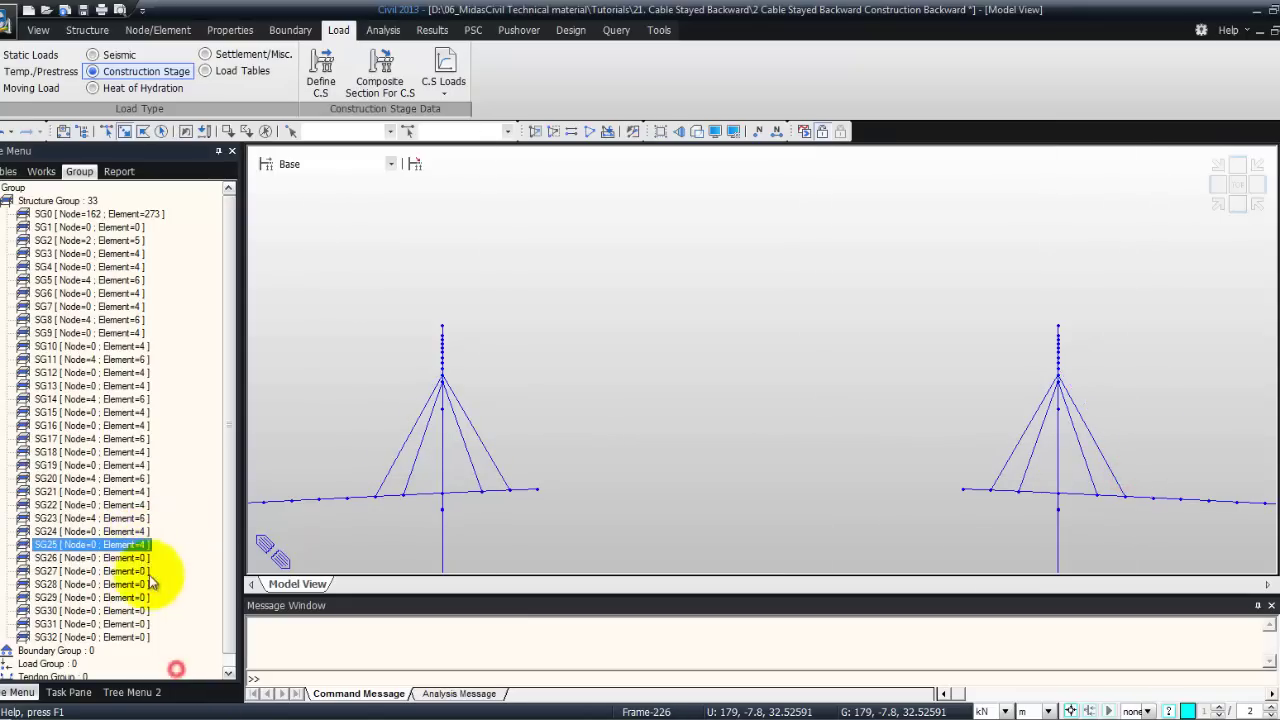
Assign the free girder end segments towards mid-span, with nodes 38, 54, 98 and 120, to structure group SG26 and make it inactive
left_click_drag(555, 461, 531, 508)
left_click_drag(980, 466, 943, 514)
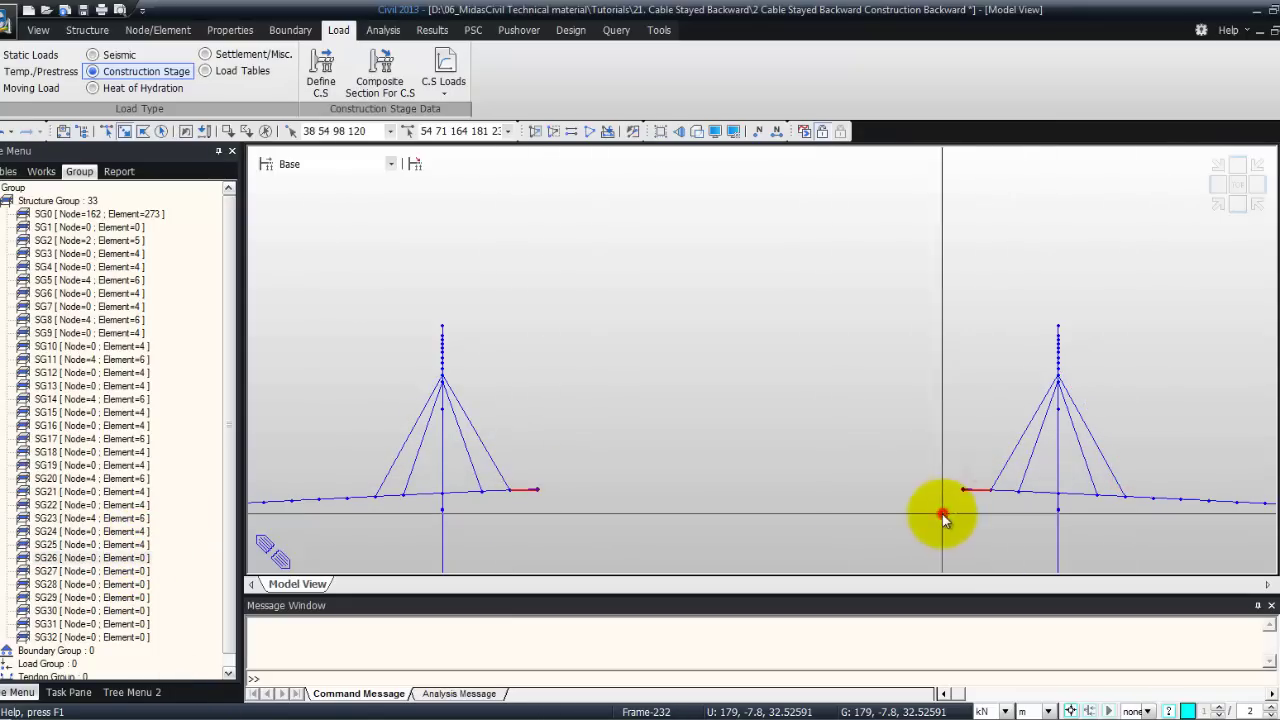
right_click(130, 558)
left_click(160, 509)
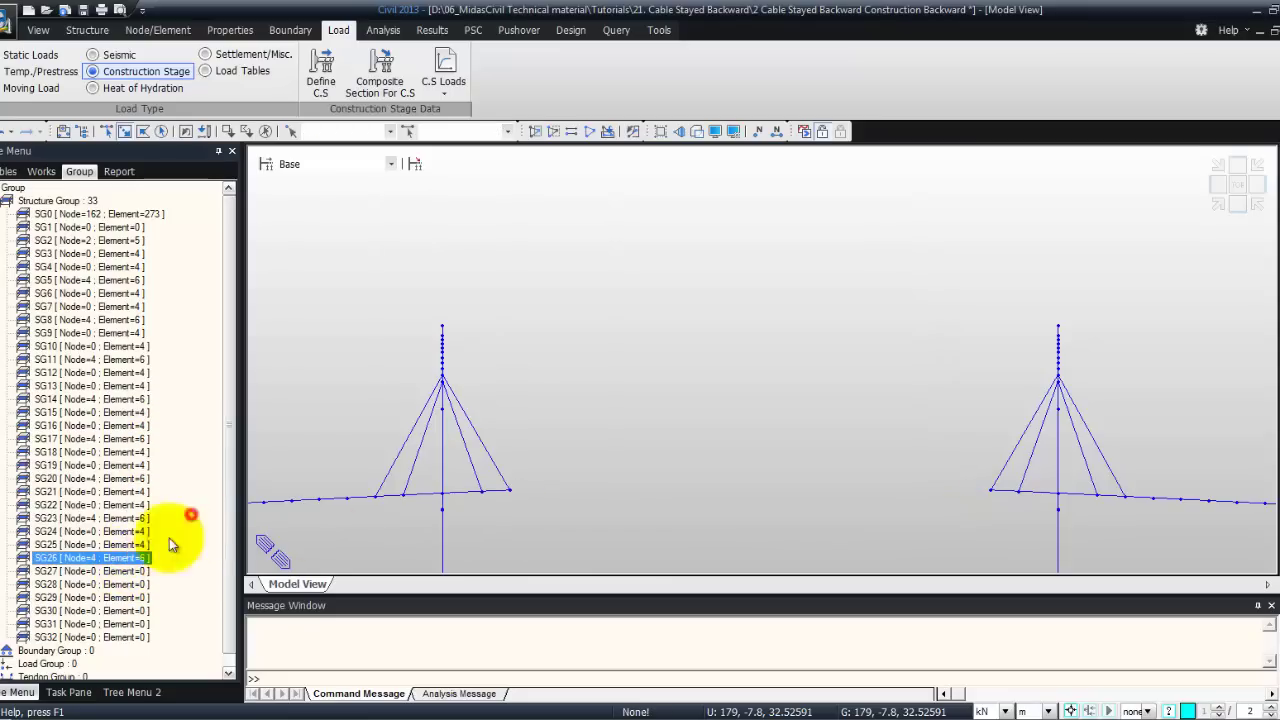
Assign the longest remaining centre-span cables, elements 12, 29, 122 and 139, to structure group SG27 and make that group inactive
left_click(122, 571)
left_click_drag(520, 434, 476, 475)
left_click_drag(1022, 398, 985, 482)
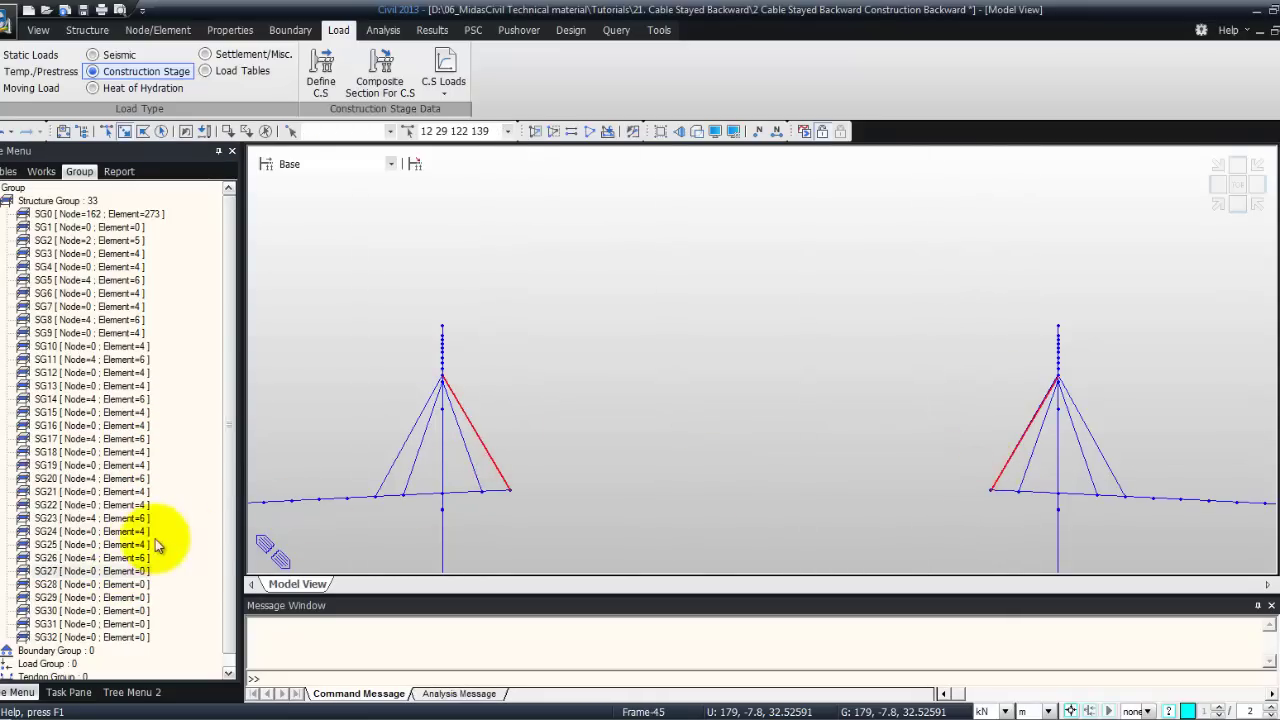
right_click(140, 571)
left_click(150, 598)
right_click(138, 571)
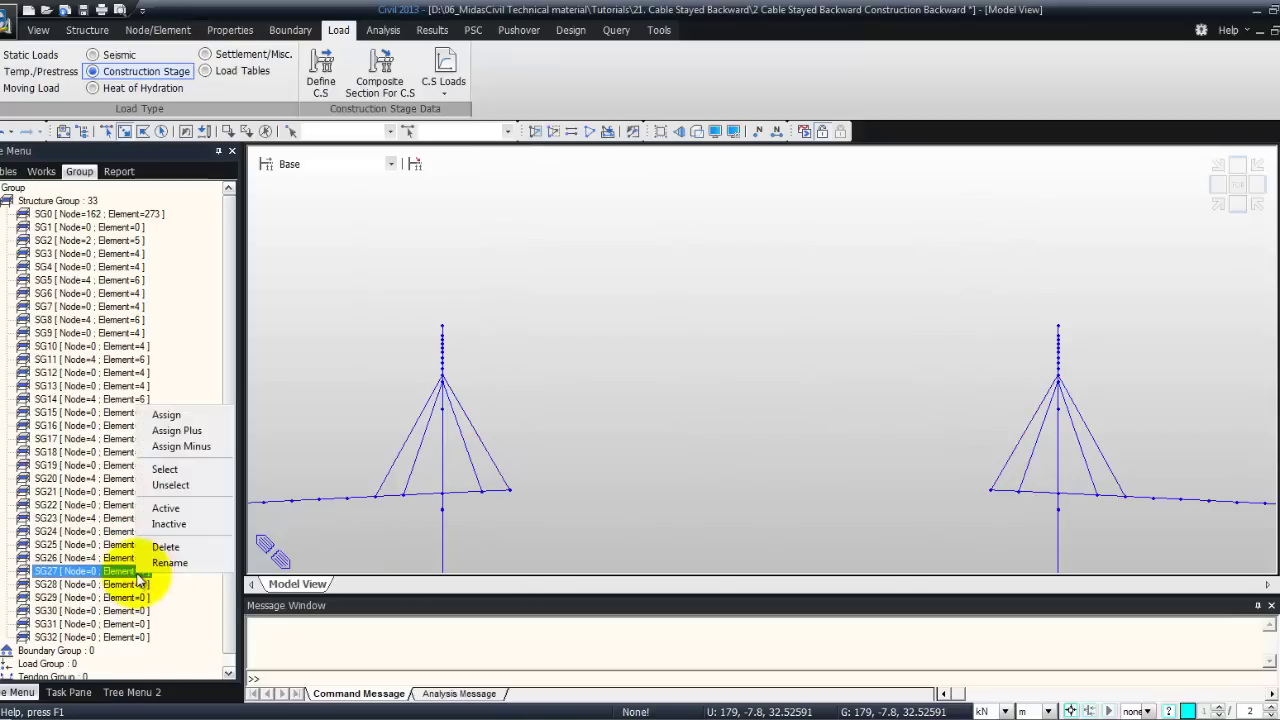
left_click(192, 524)
Assign the outermost remaining side-span cables, elements 9, 32, 119 and 142, to structure group SG28 and make that group inactive
left_click_drag(391, 443, 367, 478)
left_click_drag(1111, 422, 1094, 466)
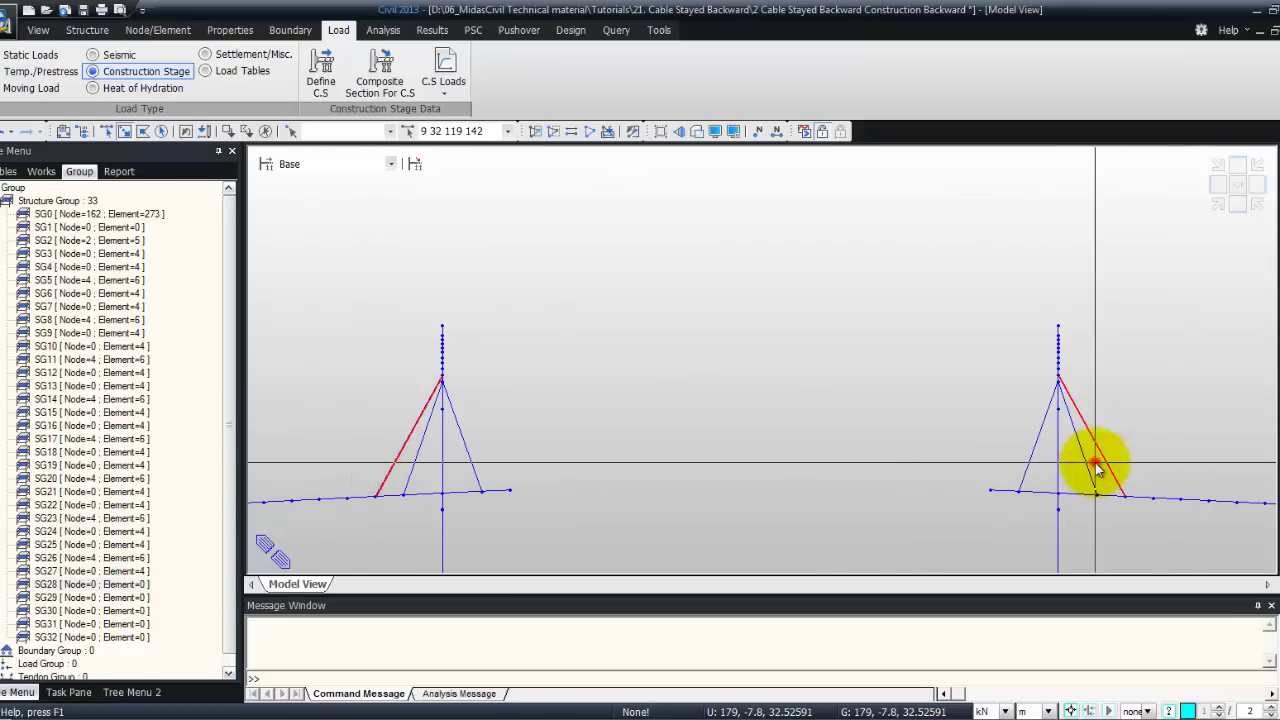
left_click(135, 585)
right_click(135, 585)
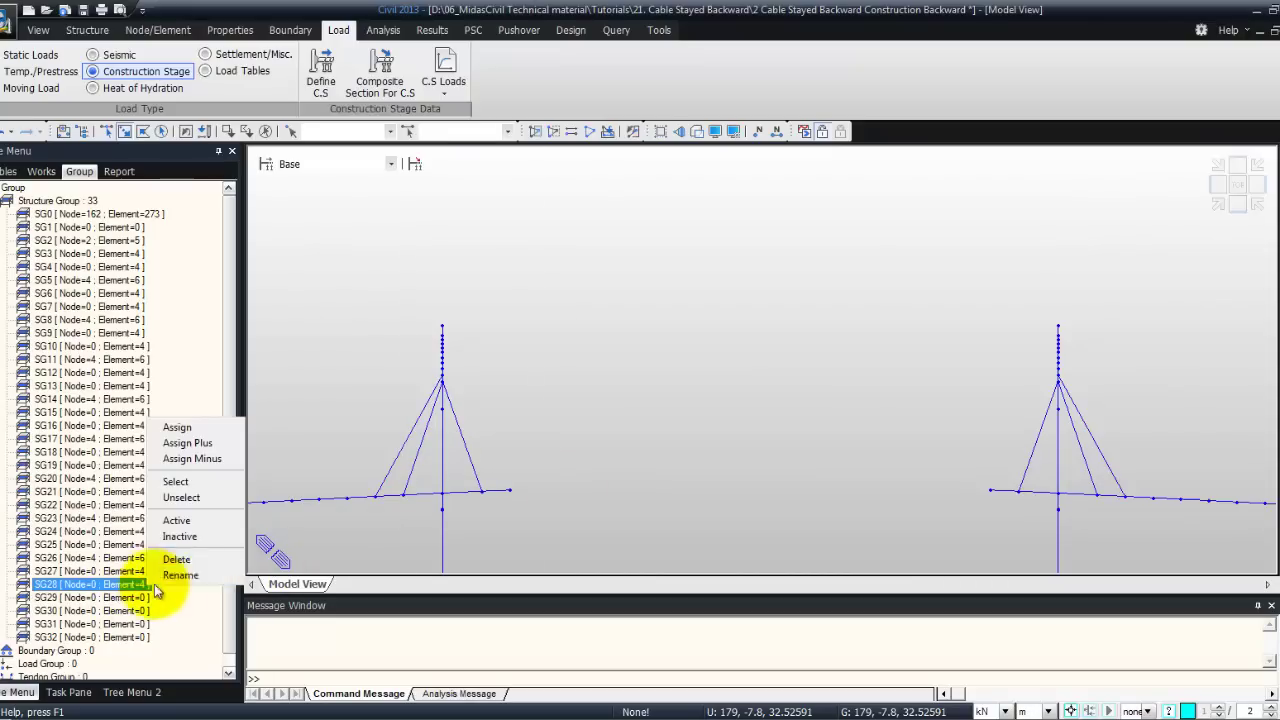
left_click(197, 542)
Assign the free girder end segments on the centre-span side of both pylons to structure group SG29 and make that group inactive
left_click_drag(526, 463, 497, 506)
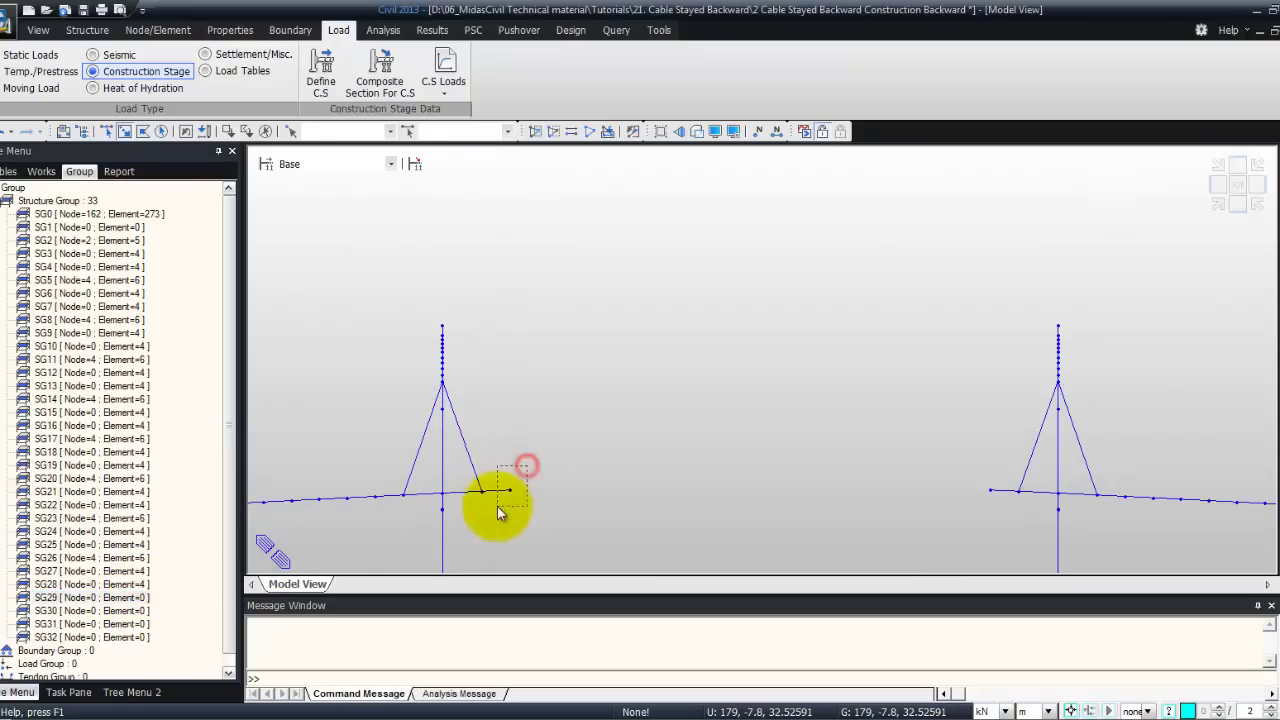
left_click_drag(998, 463, 975, 511)
left_click_drag(130, 597, 304, 566)
right_click(133, 600)
left_click(203, 548)
Assign the last centre-span cables of both pylons to structure group SG30 and make that group inactive
left_click_drag(130, 610, 490, 442)
left_click(466, 463)
left_click_drag(1030, 422, 1000, 473)
left_click_drag(140, 610, 491, 537)
right_click(128, 610)
left_click(176, 561)
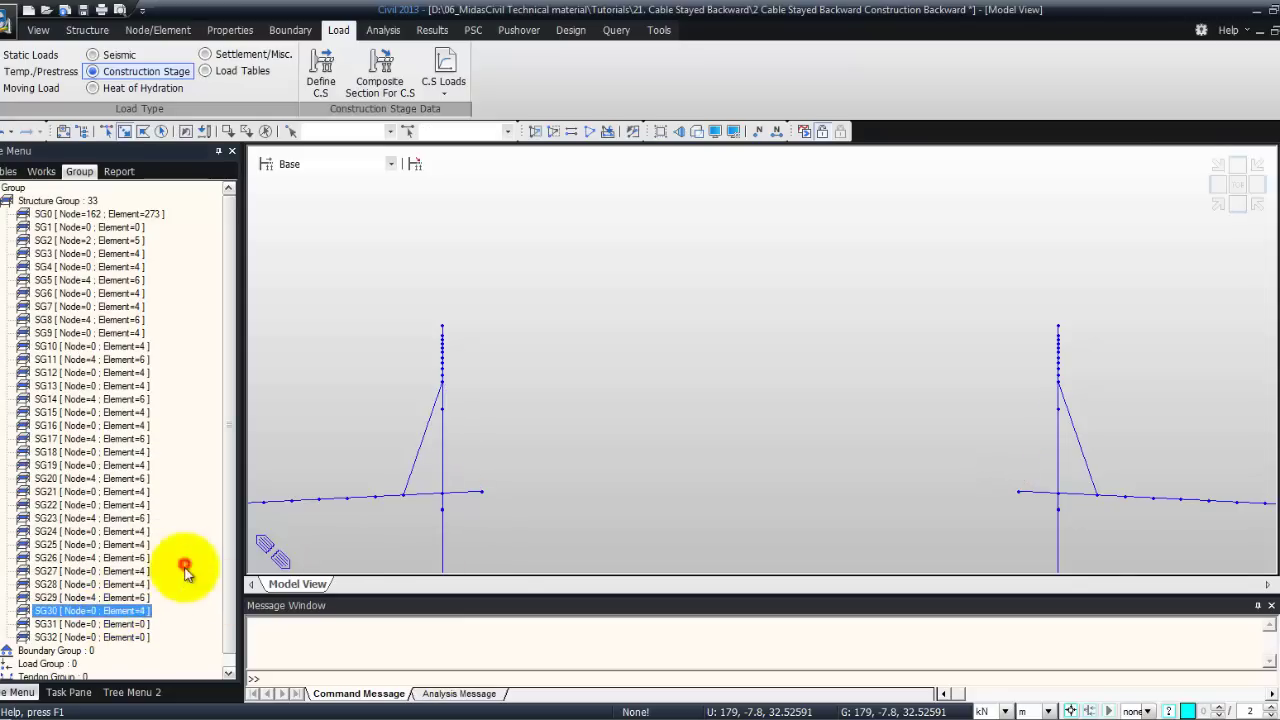
Assign the last side-span cables to SG31 and the centre-span girder segments adjoining the pylons to SG32, making both groups inactive
left_click_drag(130, 624, 420, 423)
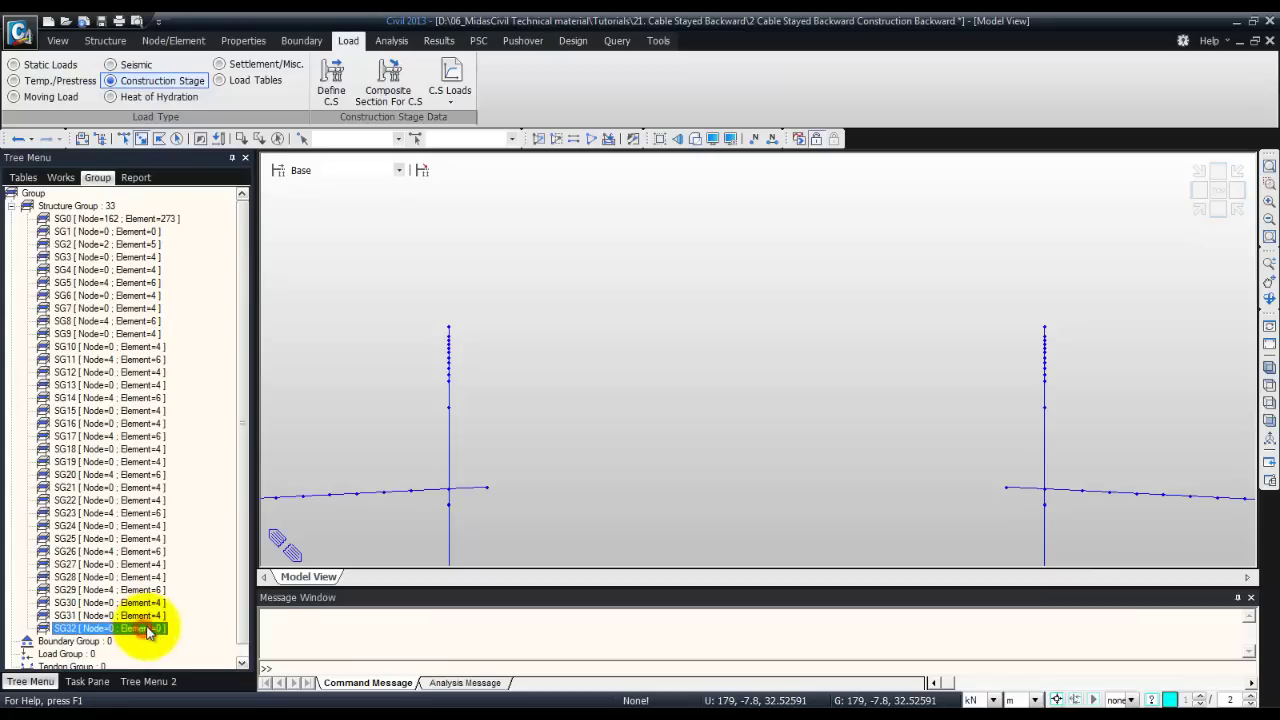
left_click_drag(509, 451, 469, 506)
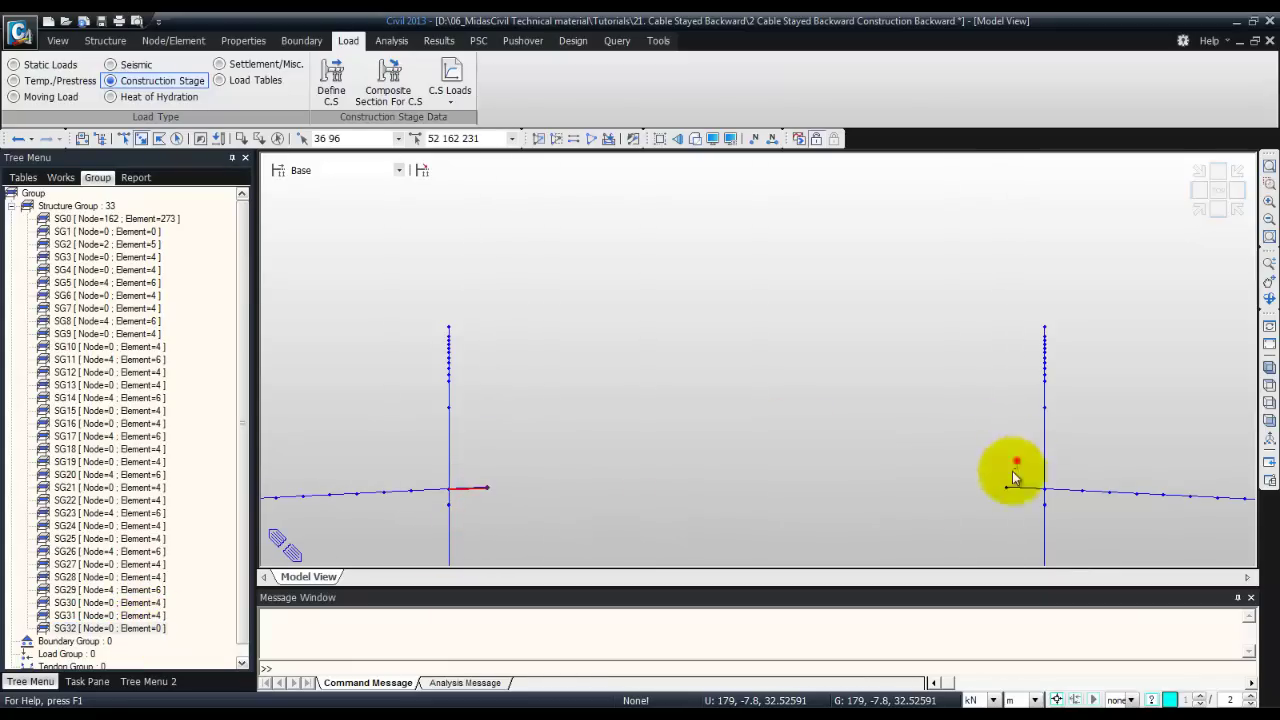
left_click_drag(1012, 466, 967, 508)
left_click_drag(150, 635, 663, 480)
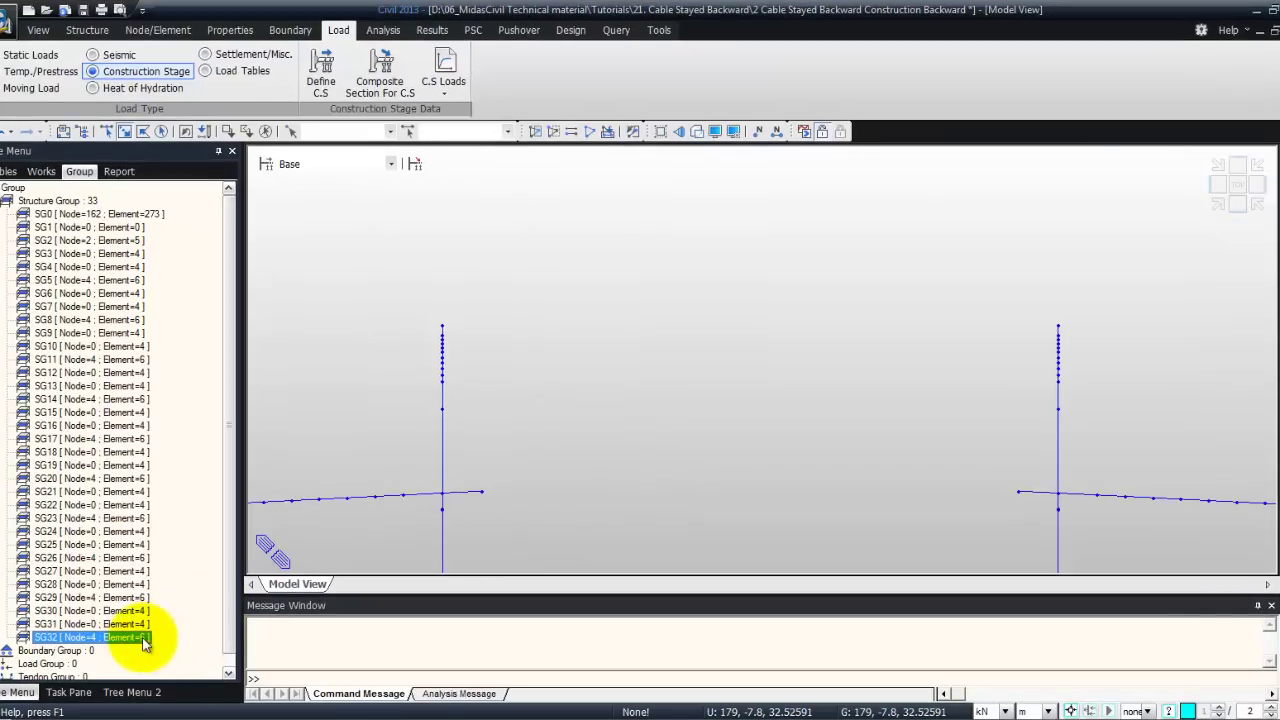
right_click(145, 641)
left_click(197, 592)
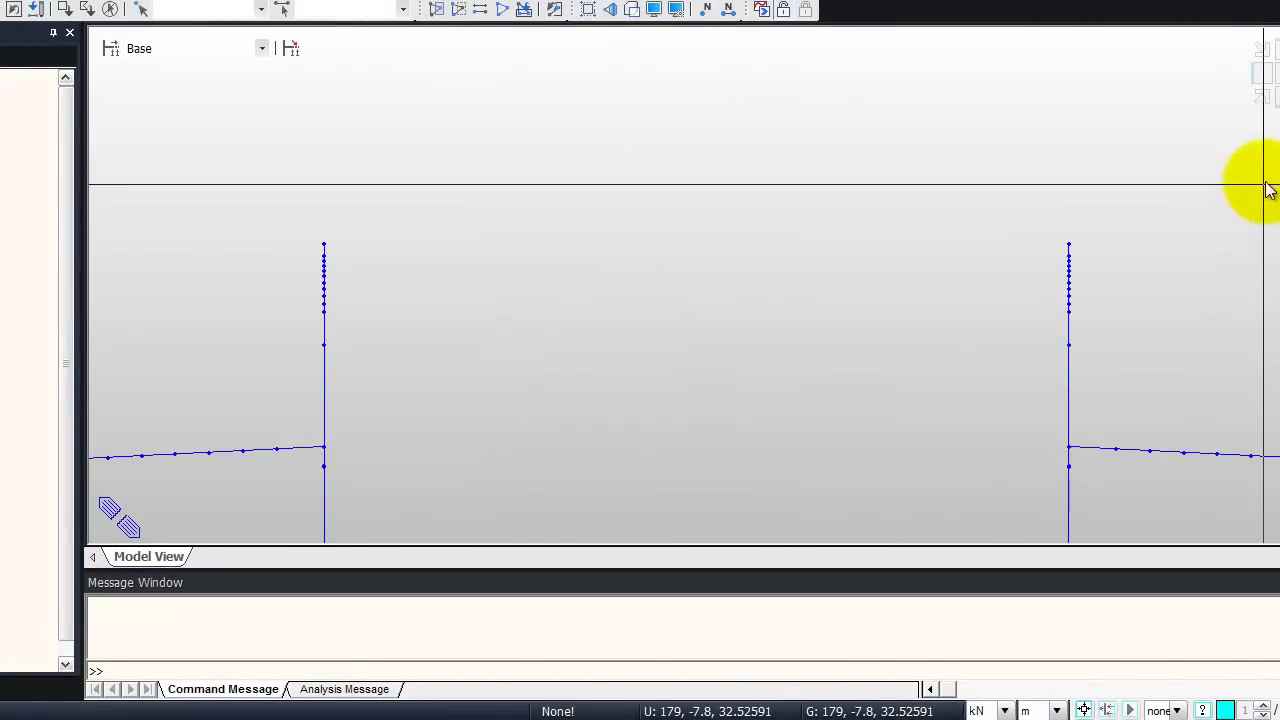
Show the remaining model in isometric view and add a boundary group named Fixed support
left_click(1263, 97)
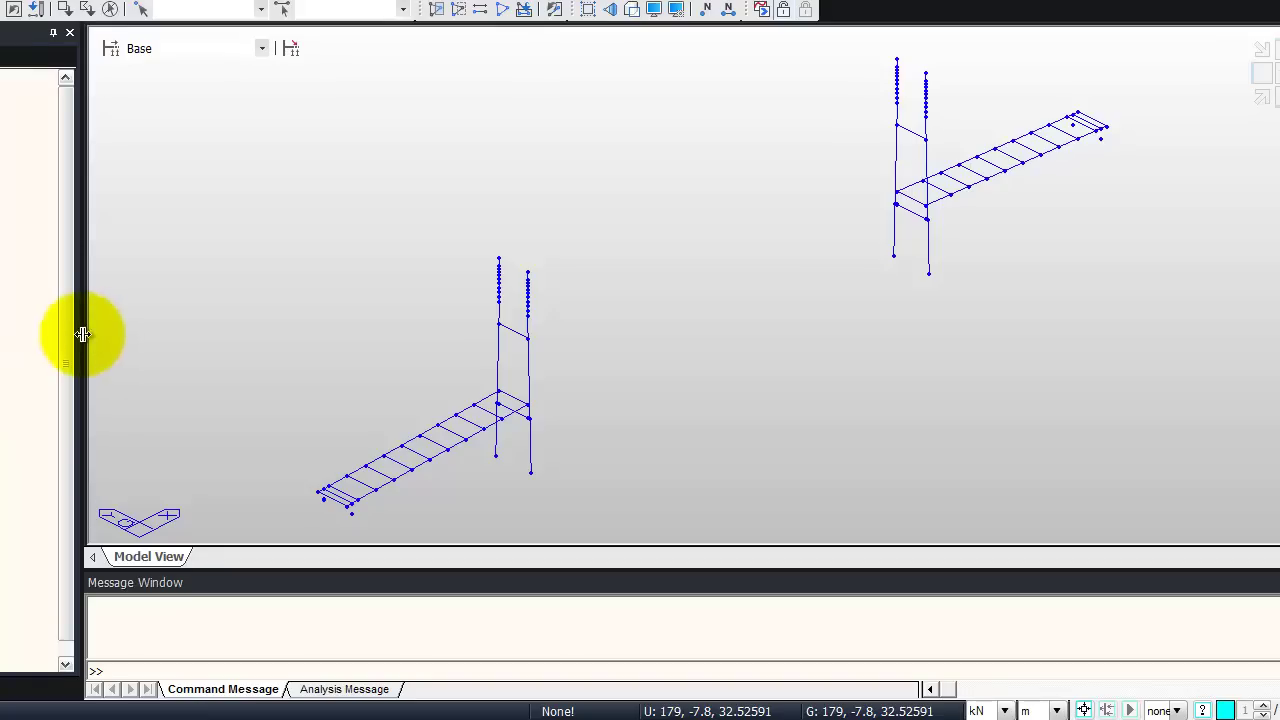
left_click_drag(64, 342, 64, 395)
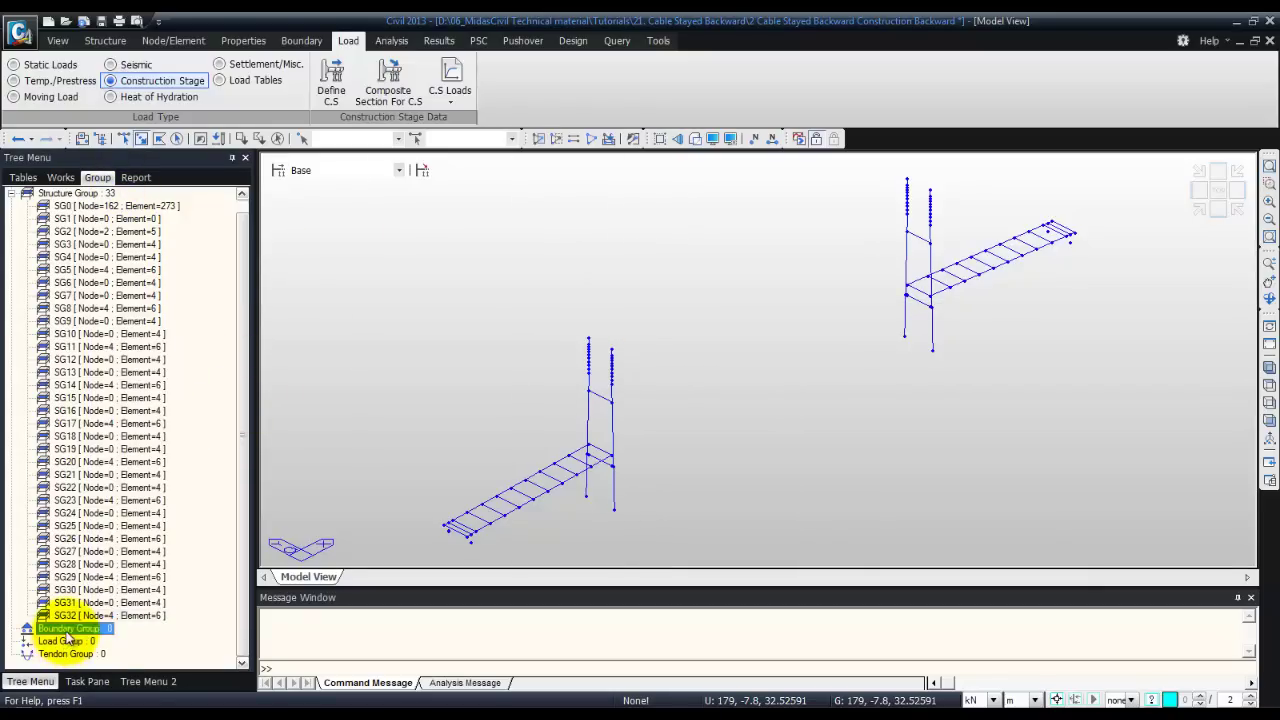
left_click(90, 655)
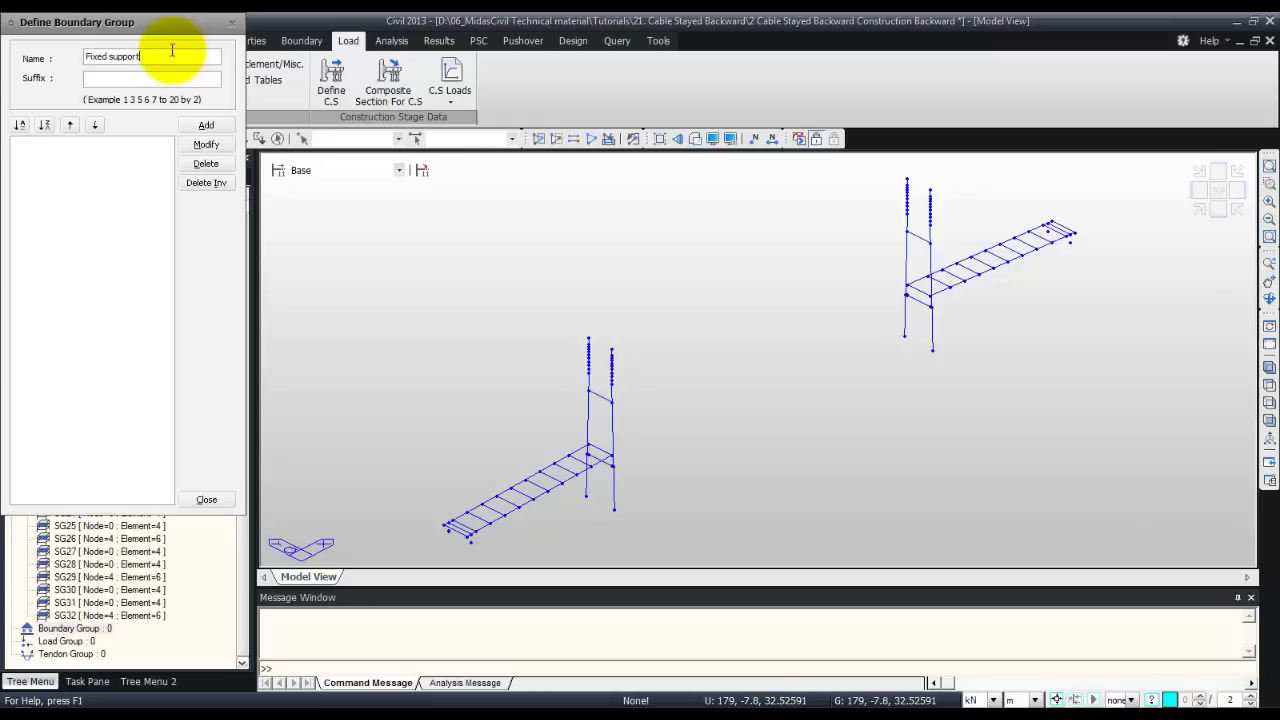
left_click(204, 125)
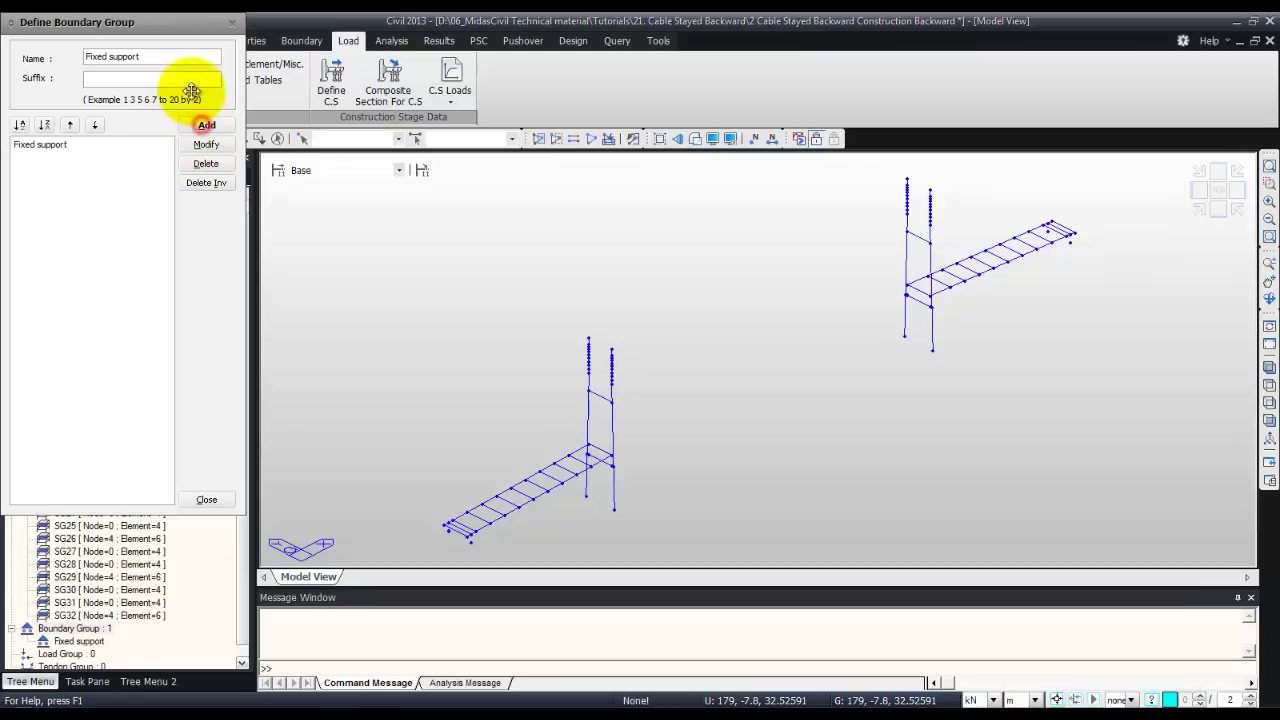
Add a second boundary group and name it Elastic link
left_click_drag(174, 54, 26, 52)
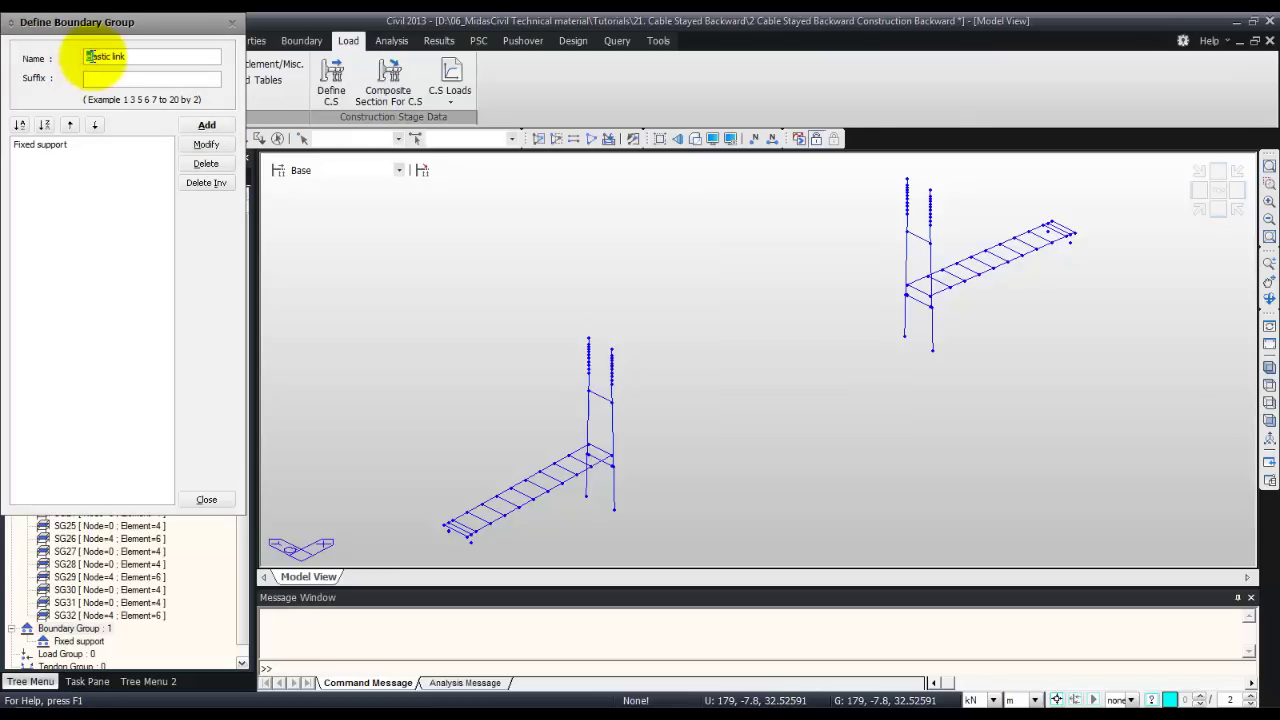
left_click(208, 124)
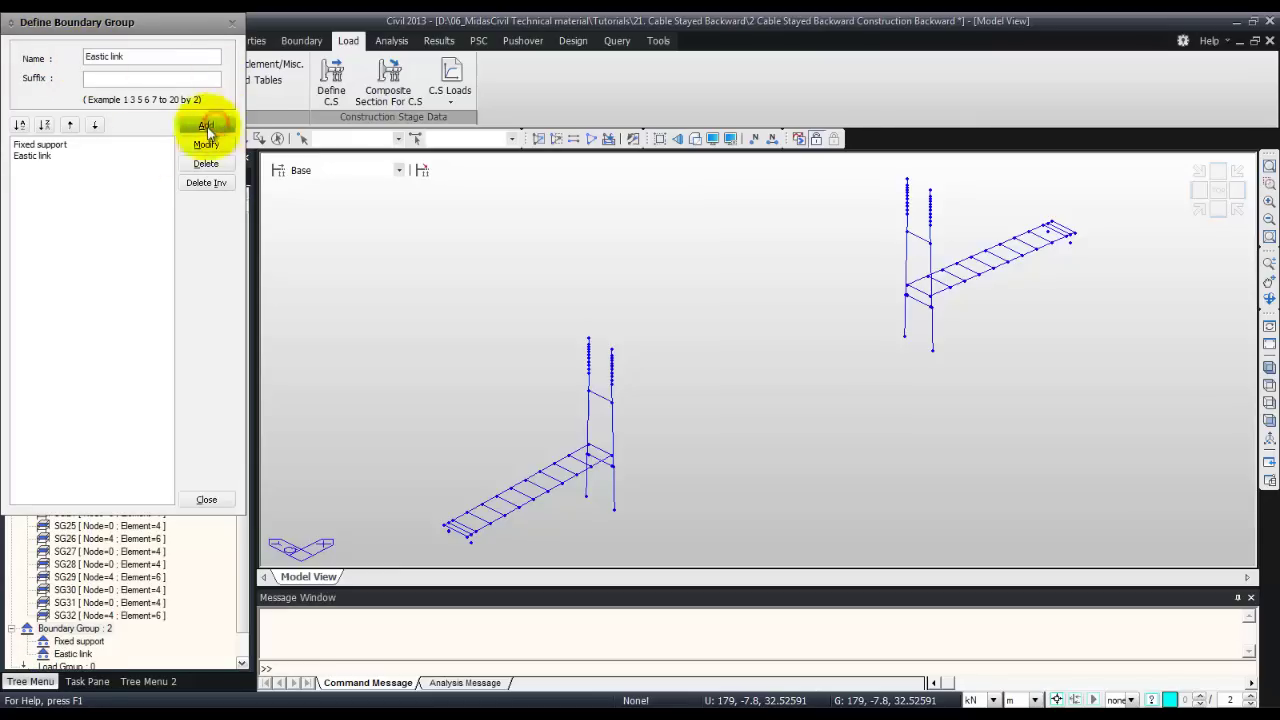
left_click(32, 156)
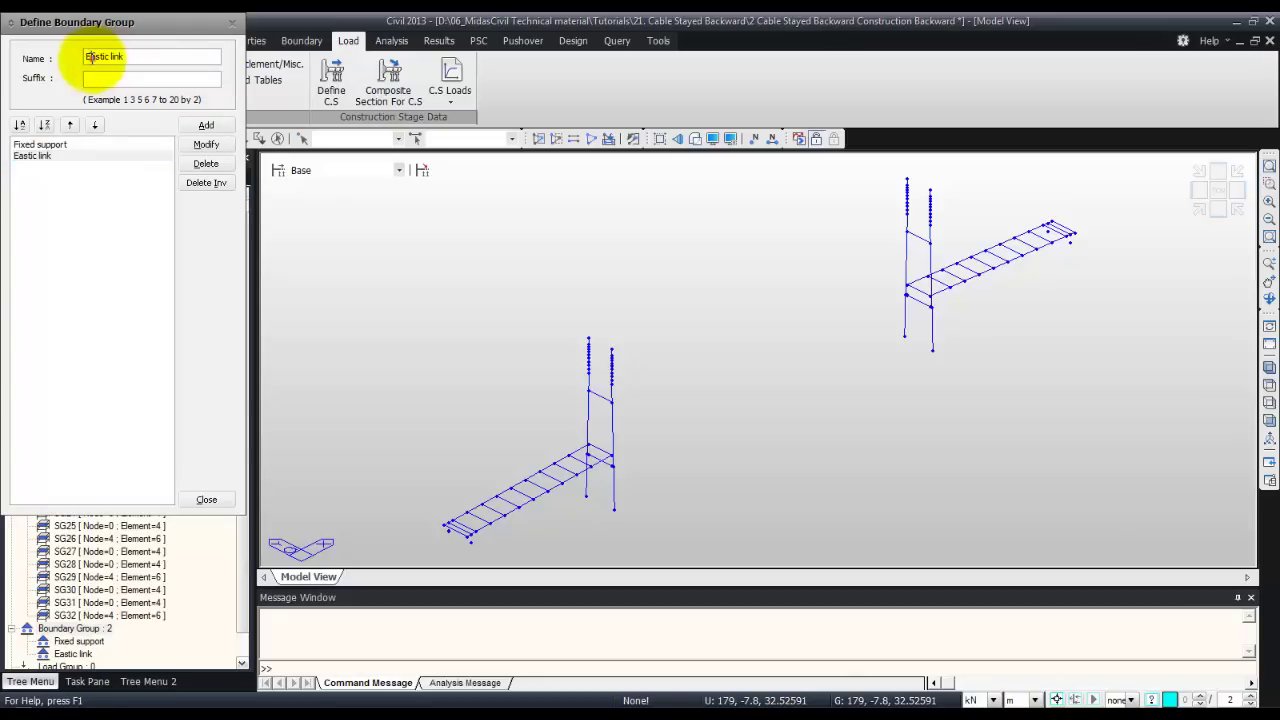
left_click(90, 57)
type("l")
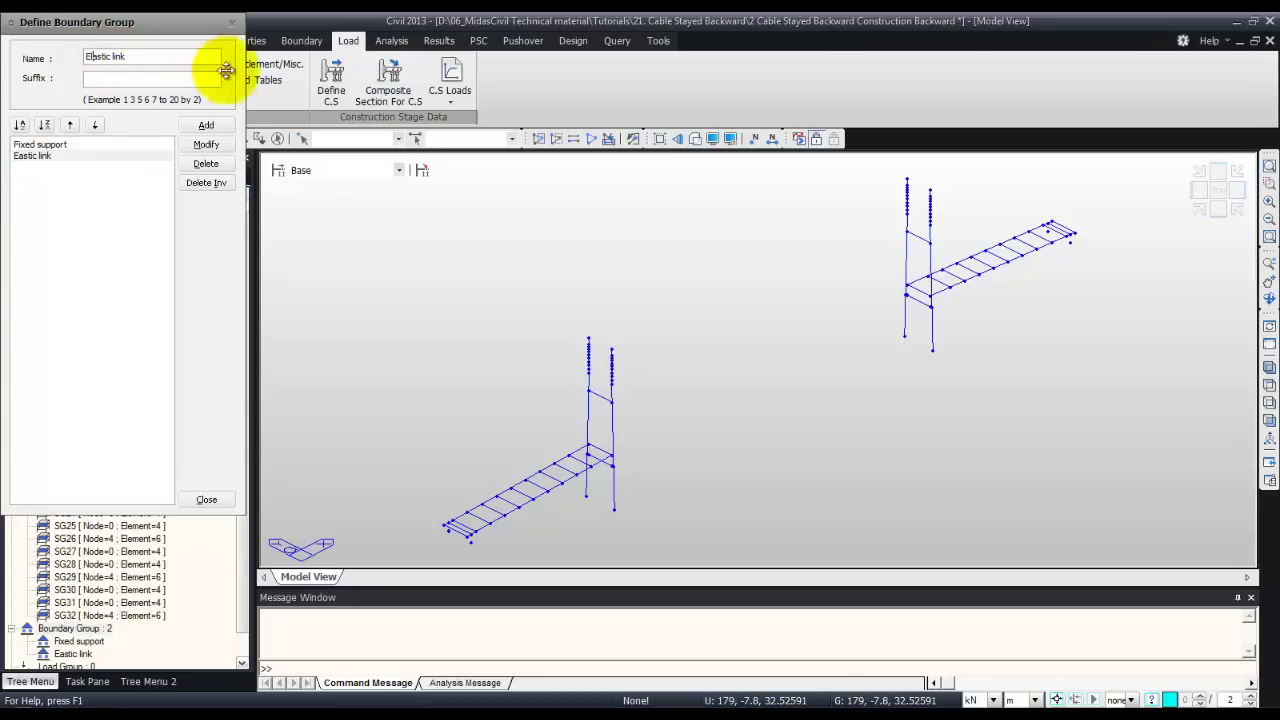
left_click(217, 145)
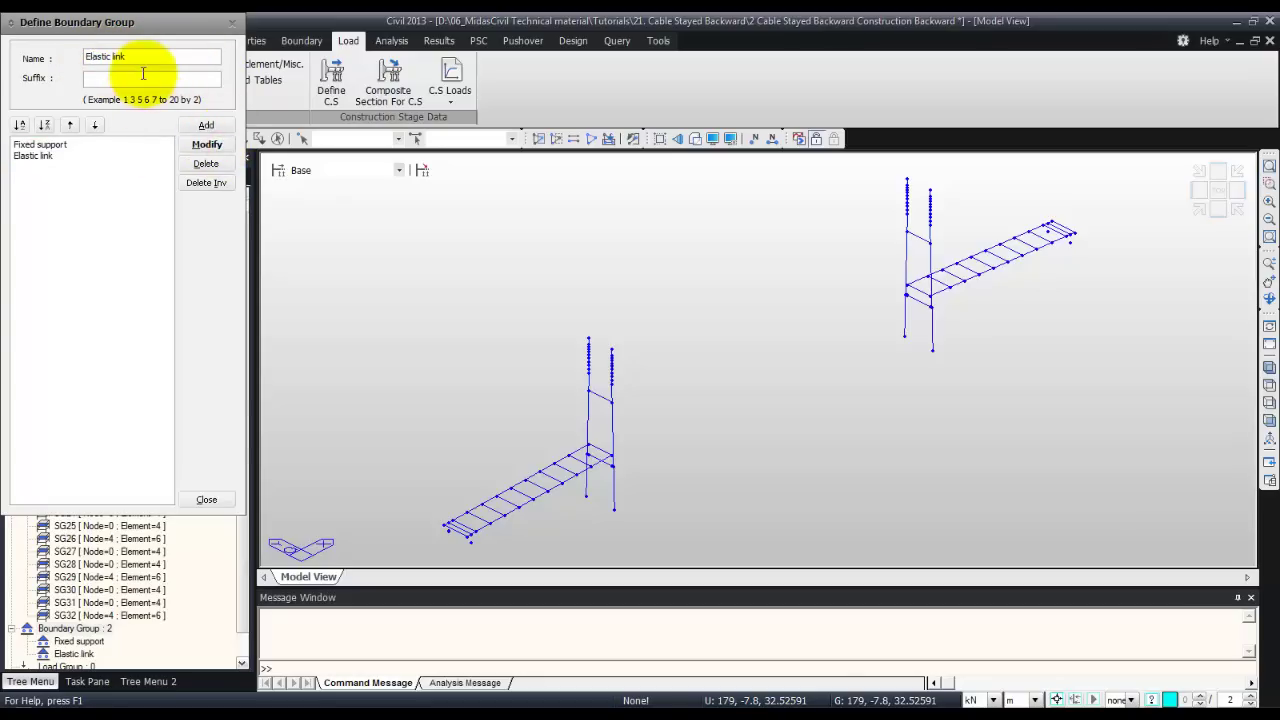
Add a third boundary group named Bent
double_click(155, 57)
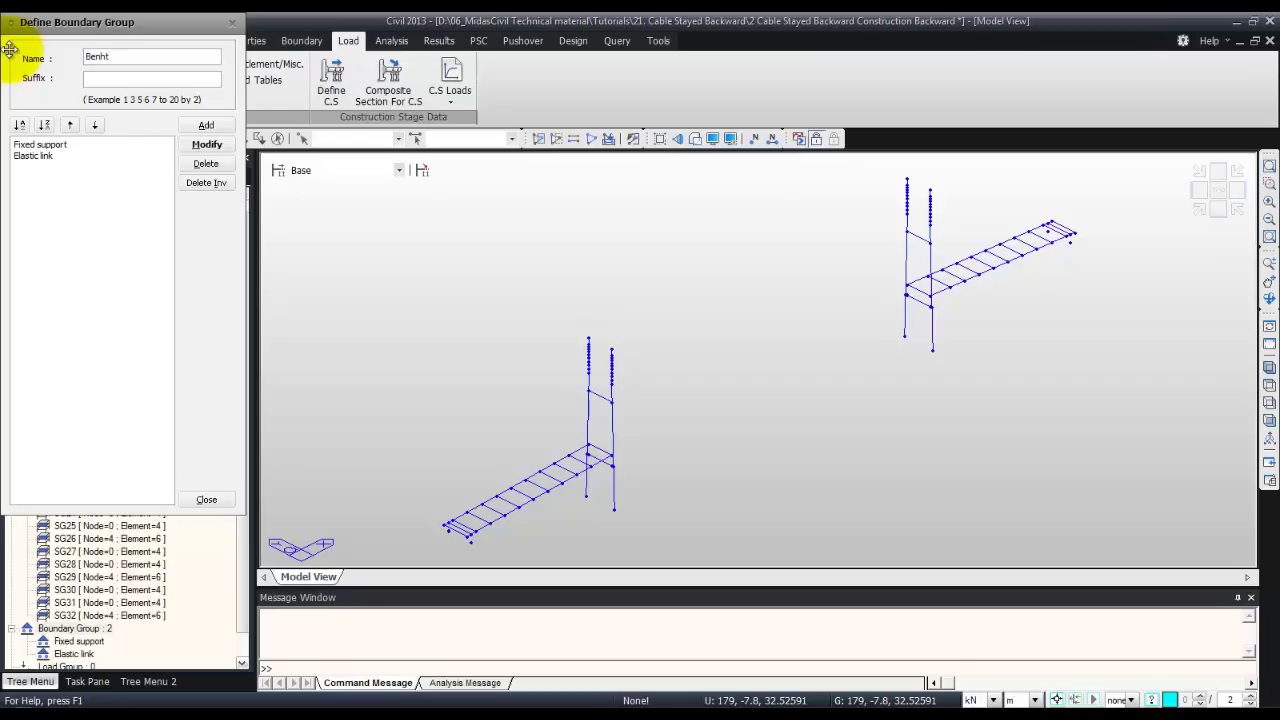
type("Benht")
key("BackSpace")
key("BackSpace")
type("t")
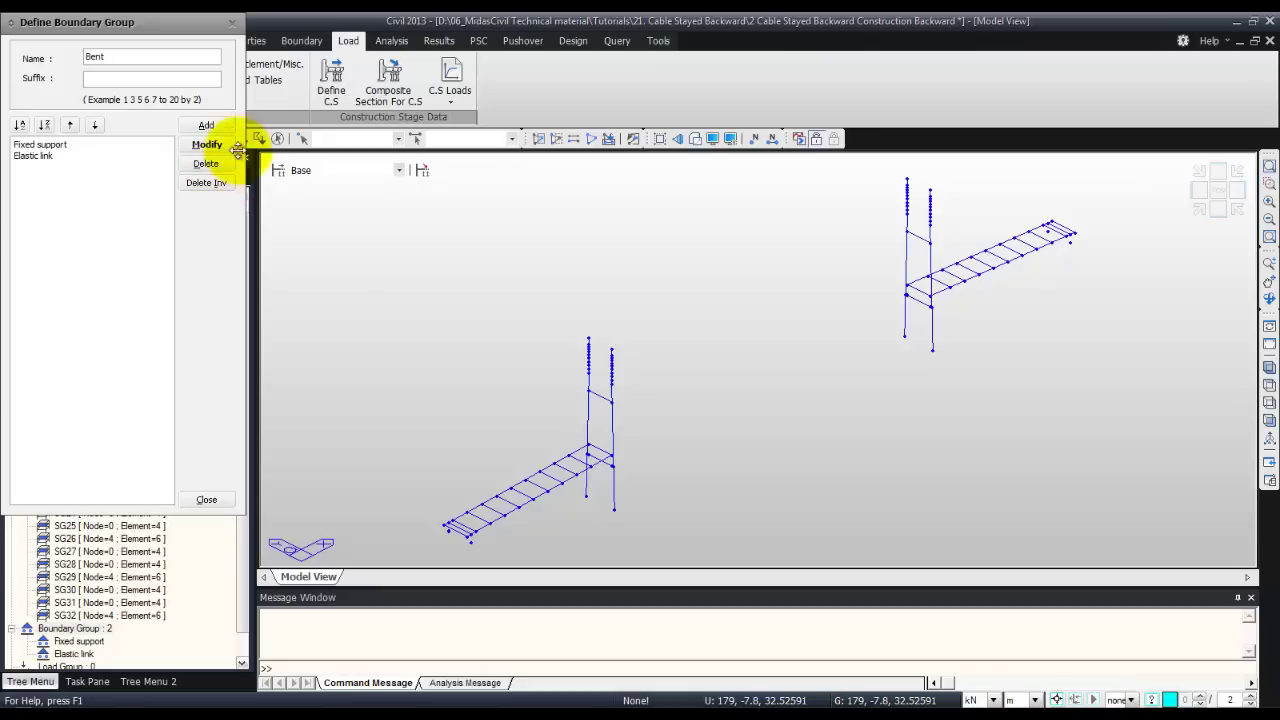
left_click(208, 125)
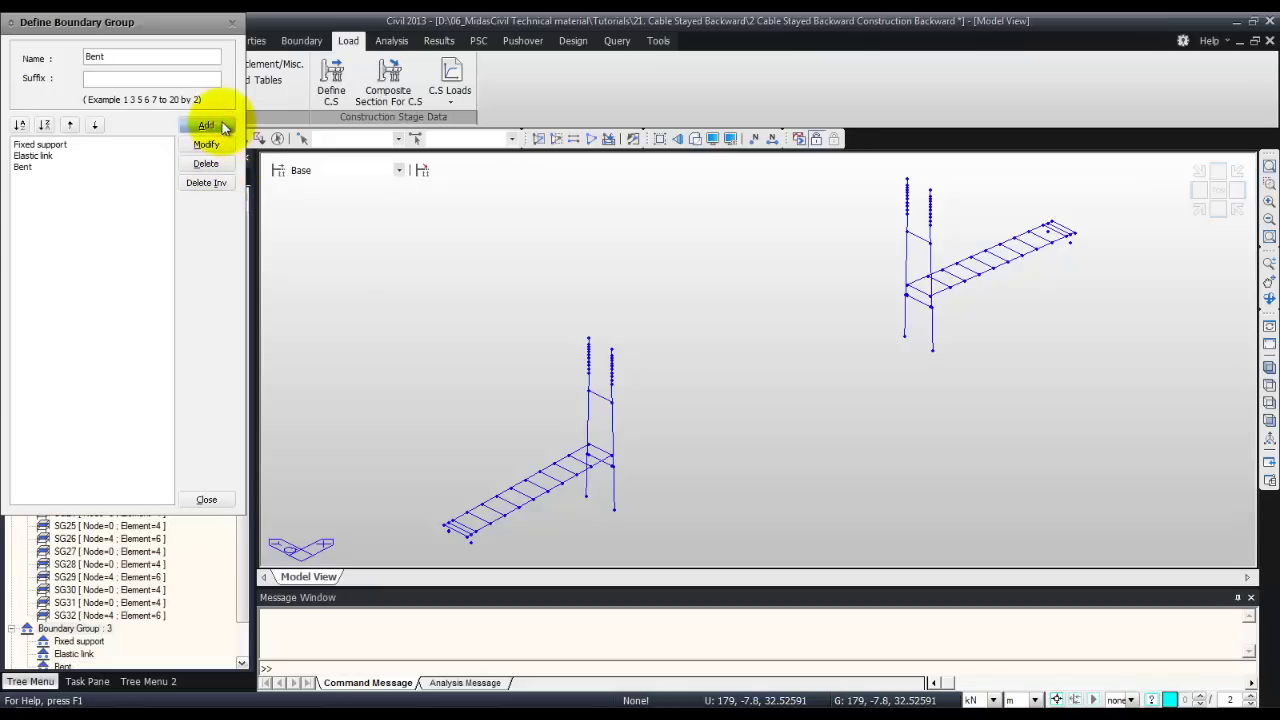
Add a fourth boundary group named Rigid link and finish defining boundary groups
double_click(147, 56)
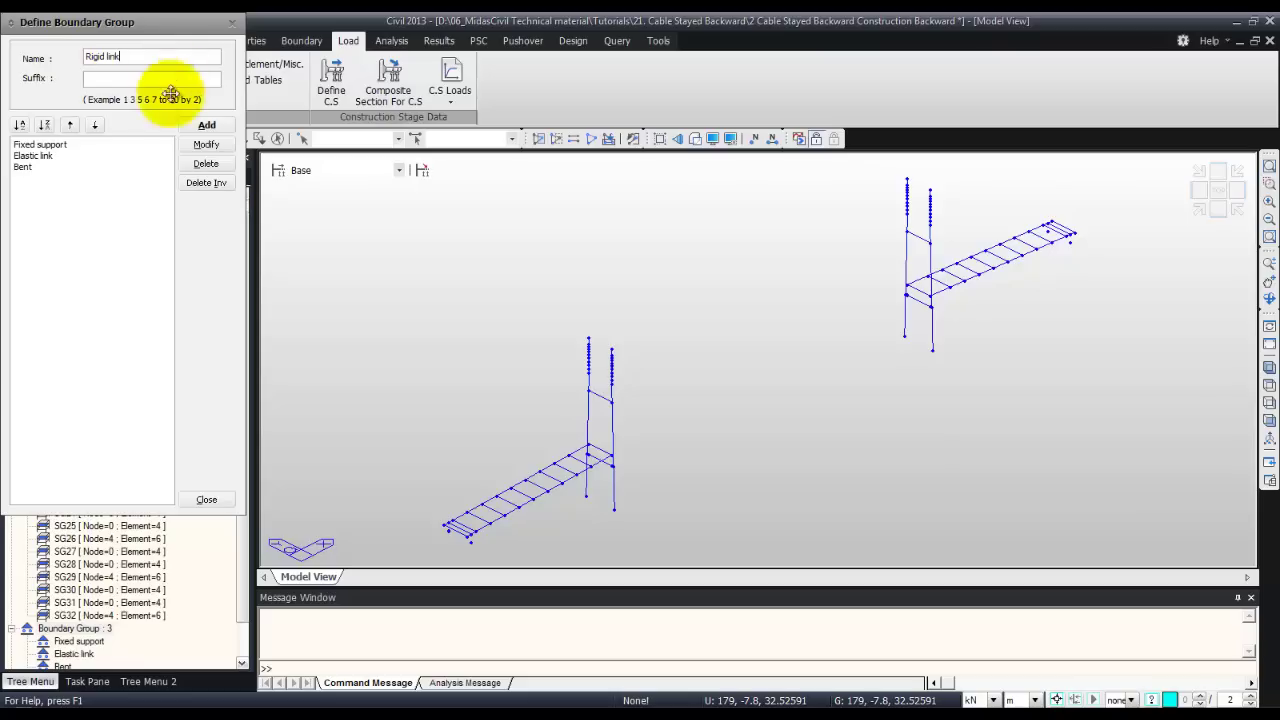
left_click(205, 125)
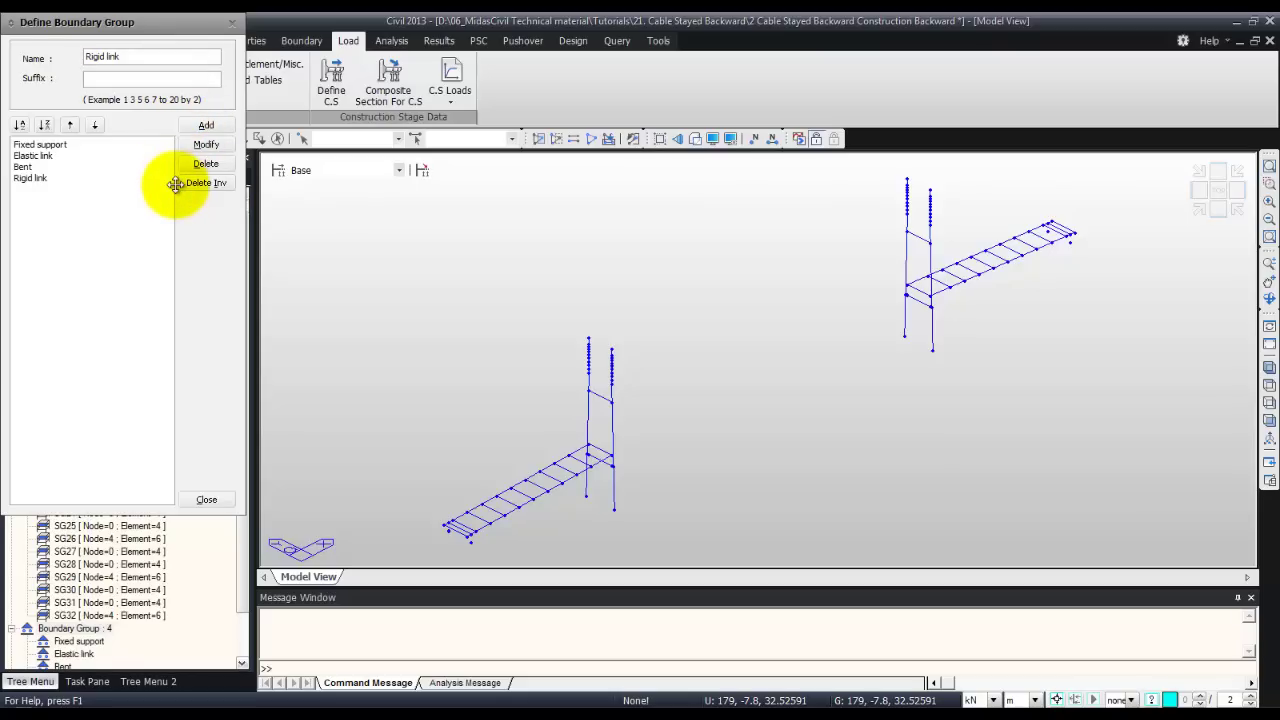
left_click(210, 500)
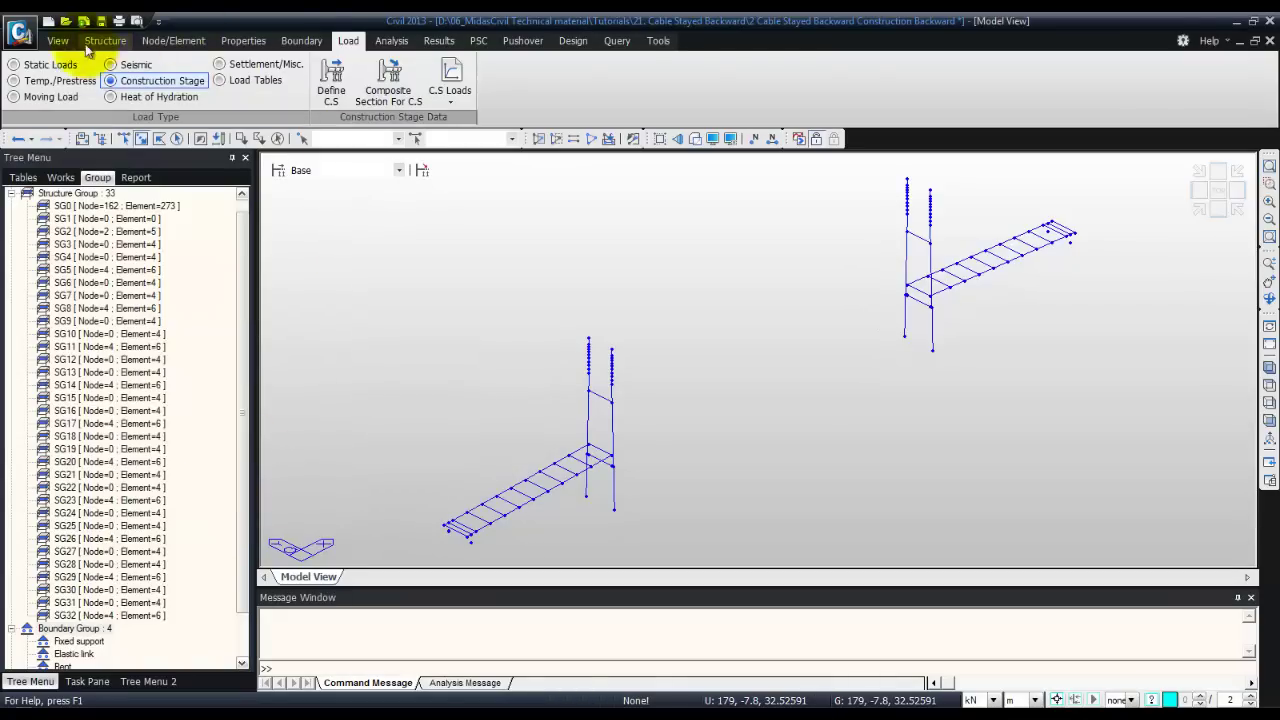
Reactivate all nodes and elements of the bridge and bring the boundary groups into view in the group list
left_click(57, 40)
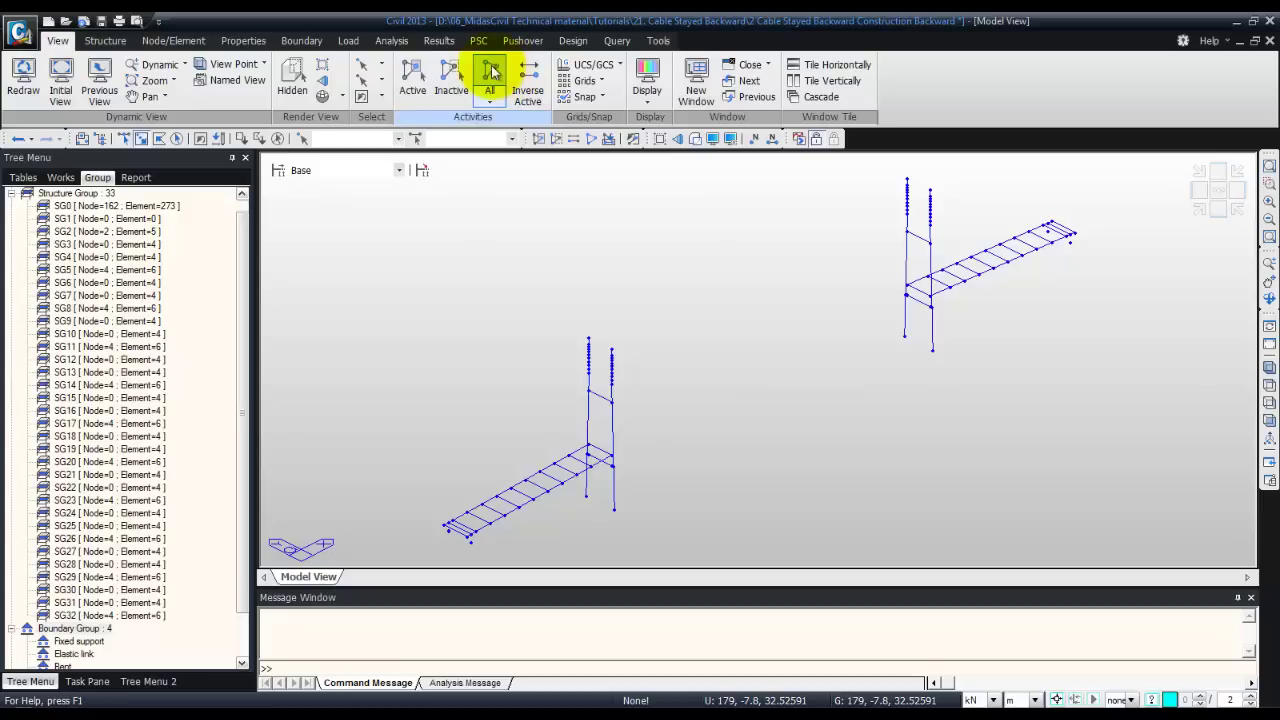
left_click(491, 72)
left_click(241, 344)
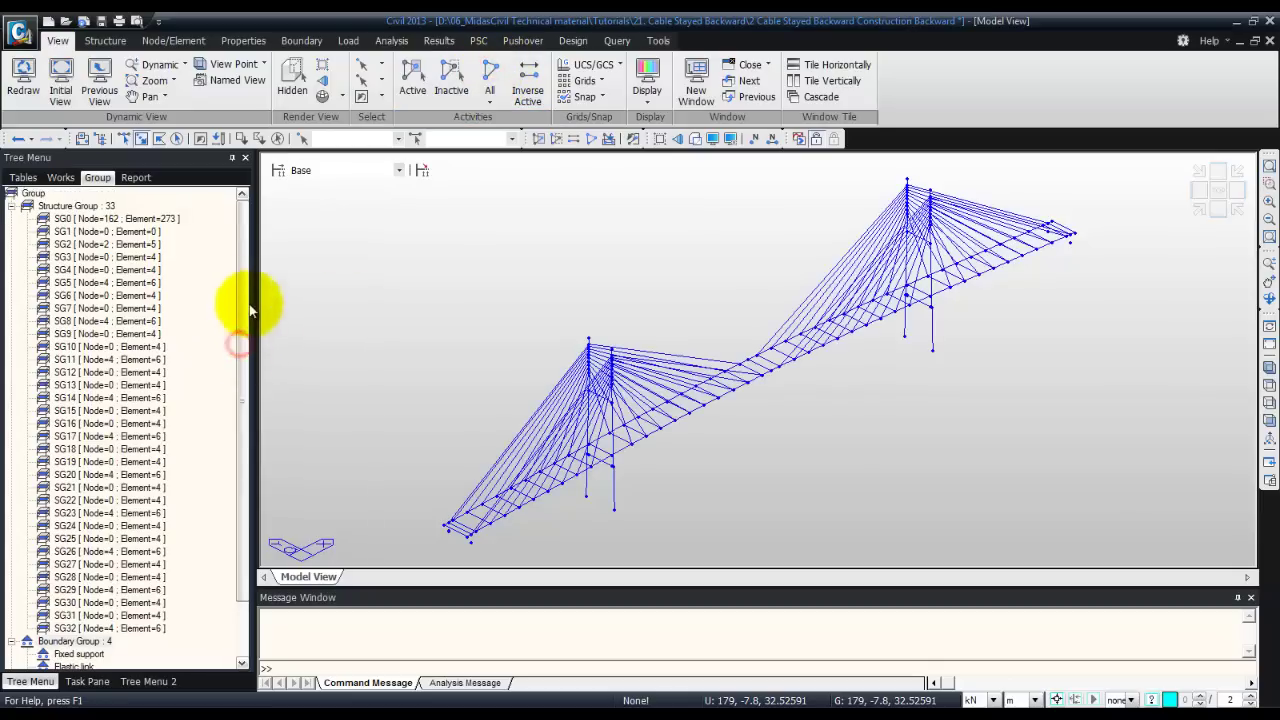
left_click_drag(243, 434, 232, 530)
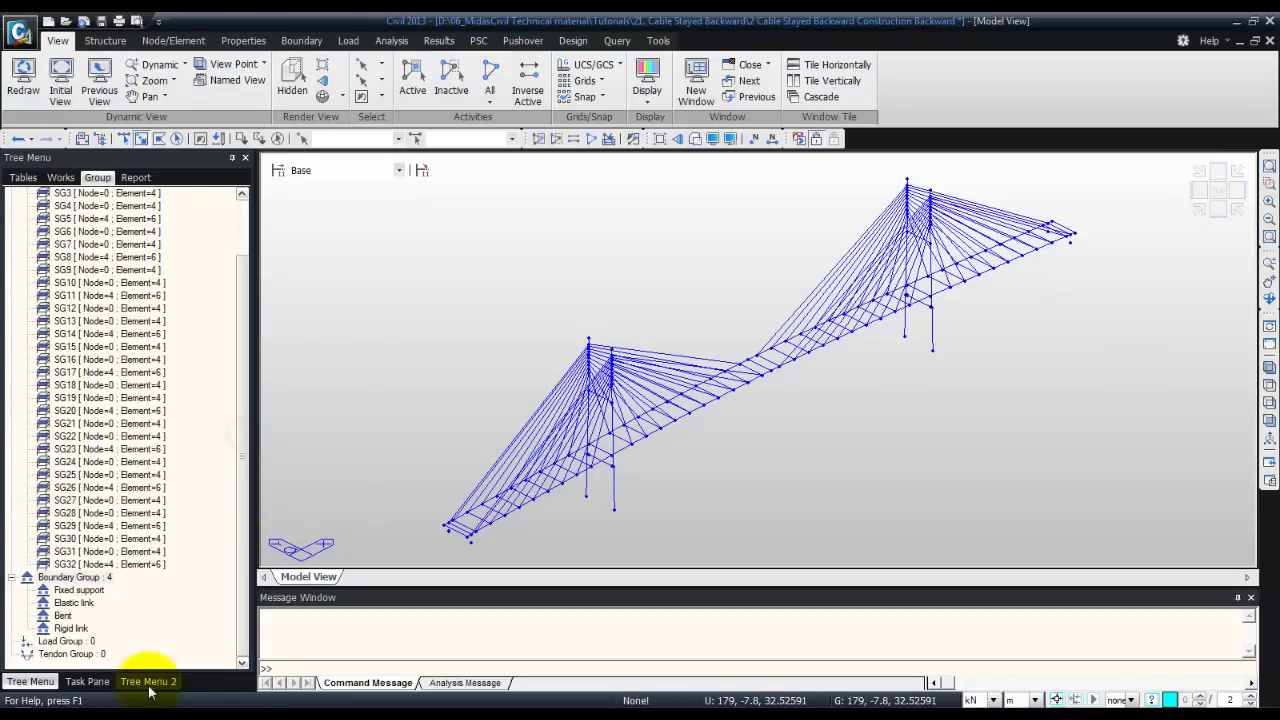
Assign the model's boundary conditions to the Fixed support boundary group, keeping only the Support type included
left_click_drag(75, 591, 360, 411)
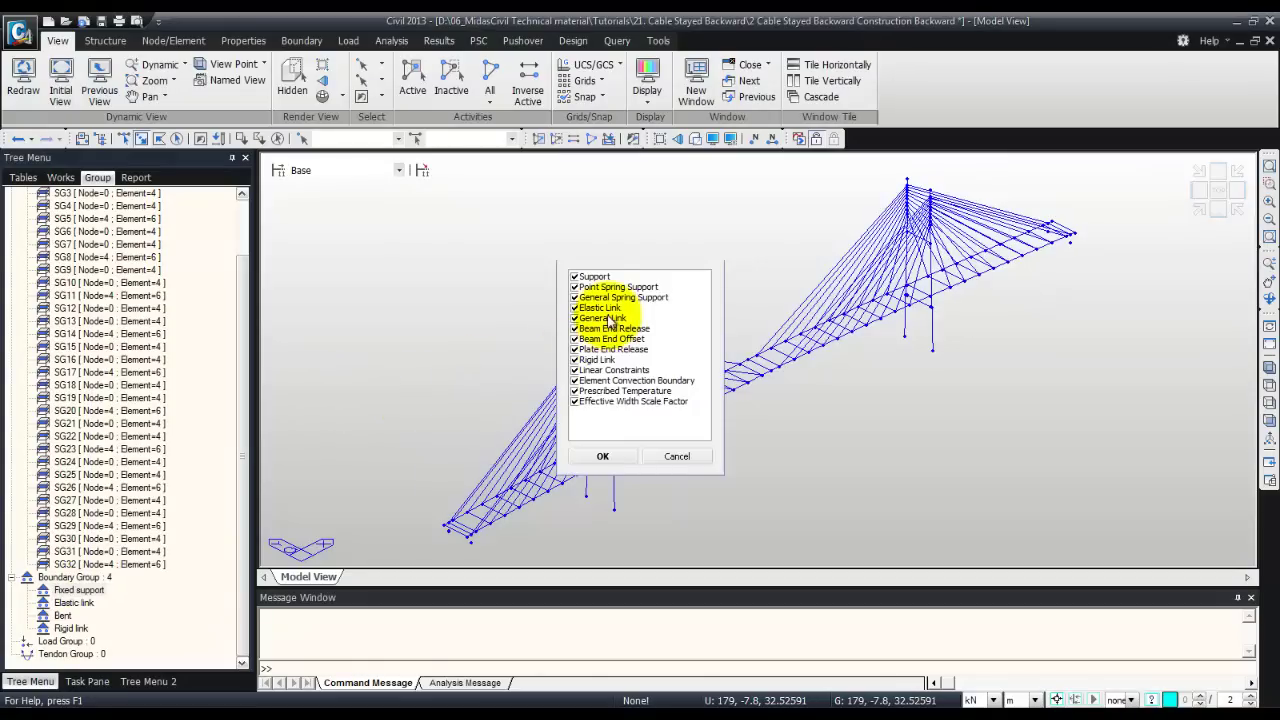
left_click(575, 287)
left_click(575, 297)
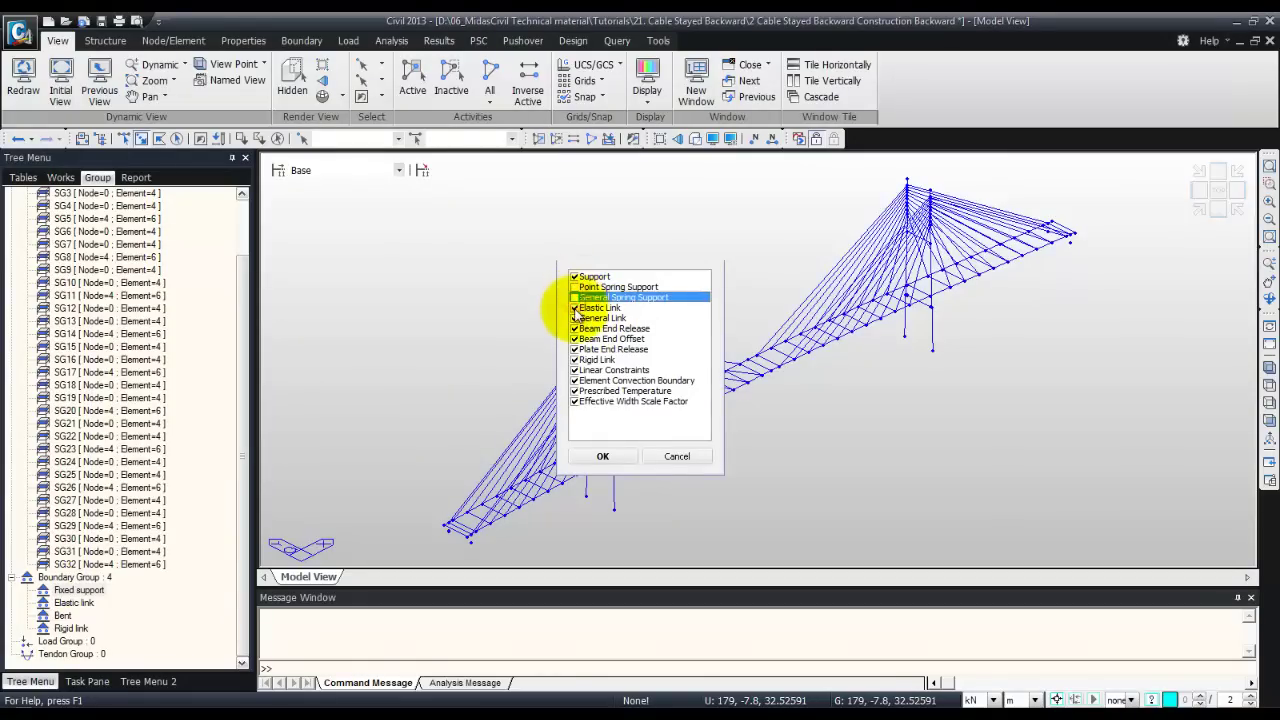
left_click(575, 307)
left_click(575, 318)
left_click(596, 401, "shift")
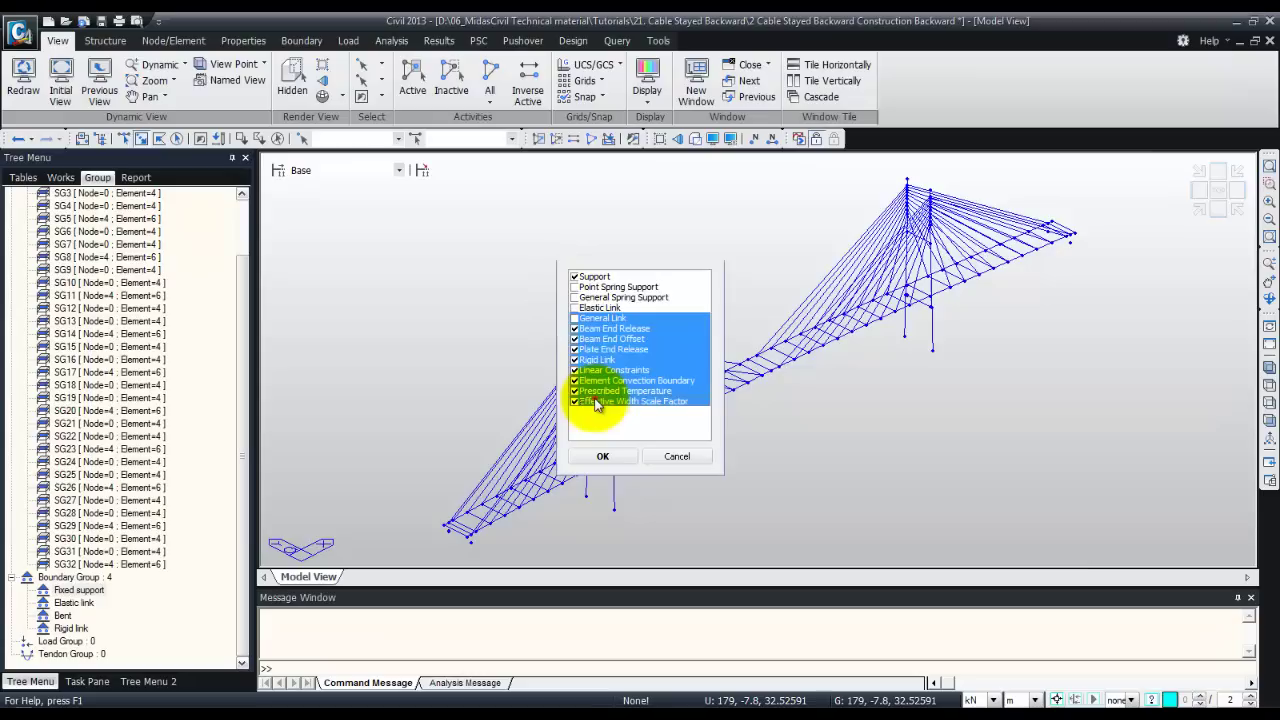
left_click(575, 400)
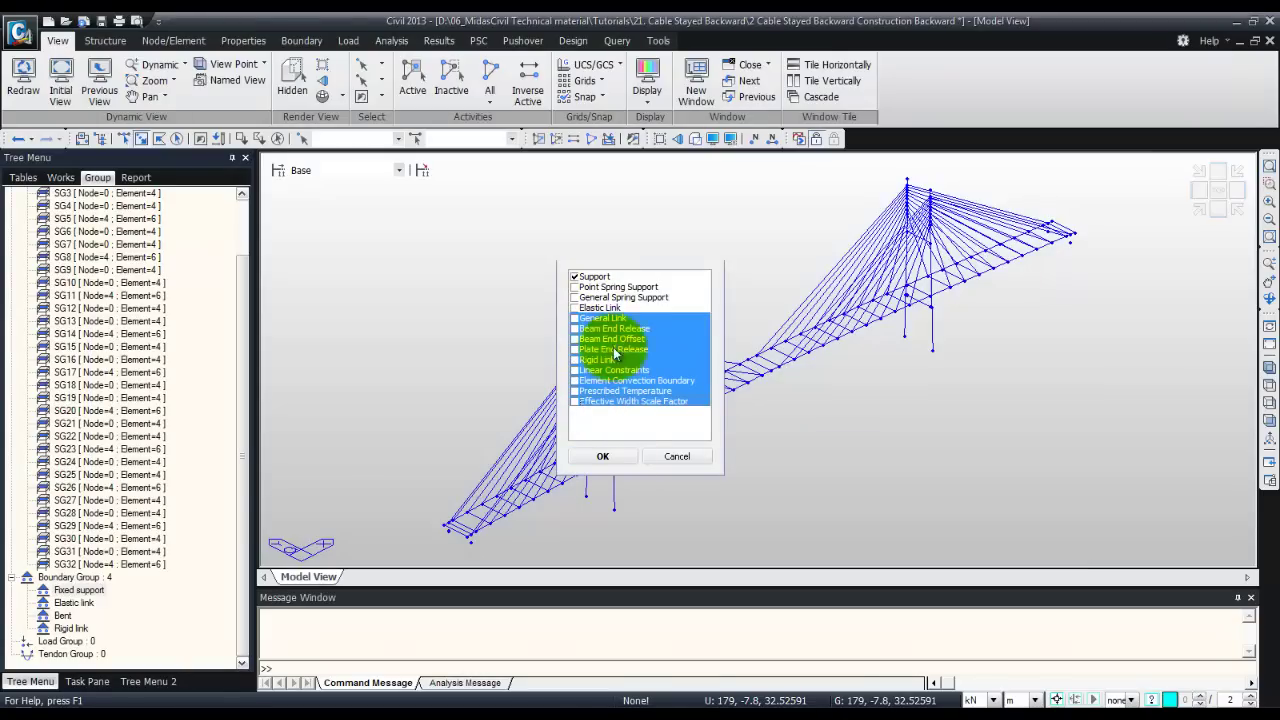
left_click(608, 458)
Assign the model's boundary conditions to the Elastic link boundary group, keeping only the Elastic Link type included
left_click_drag(82, 608, 432, 436)
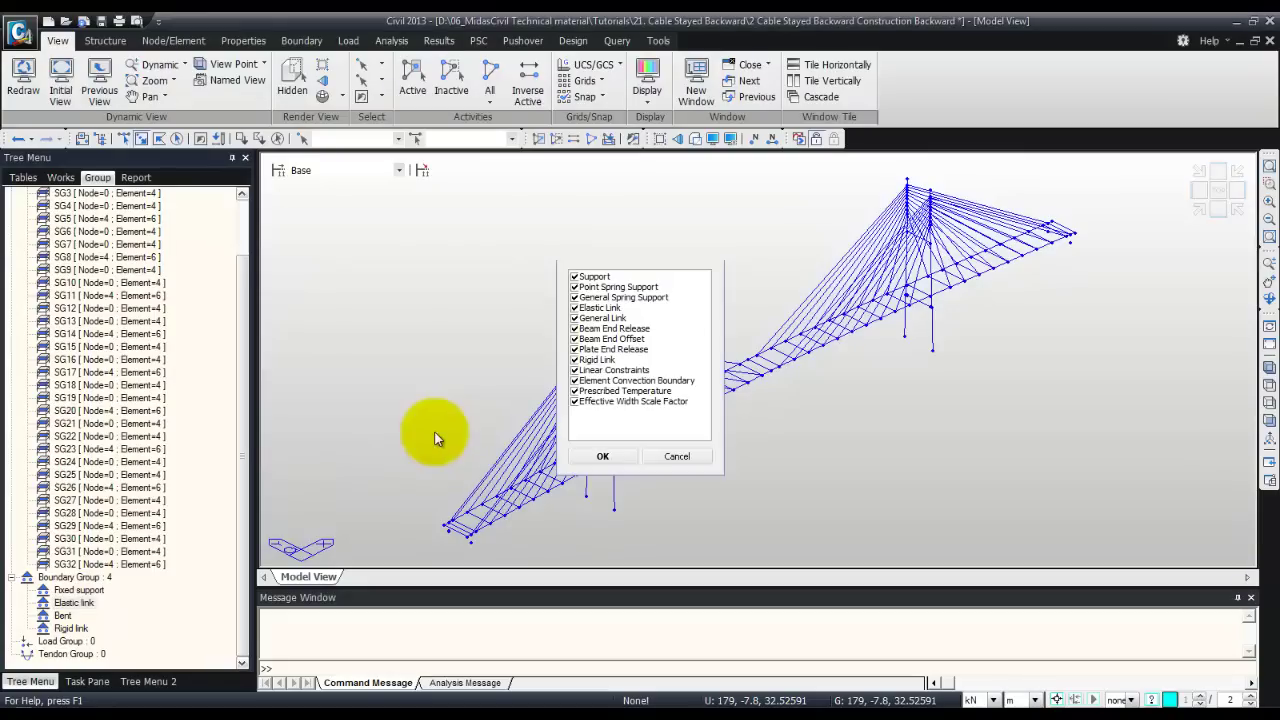
left_click_drag(577, 278, 578, 297)
left_click(575, 297)
left_click(578, 318)
left_click(578, 401, "shift")
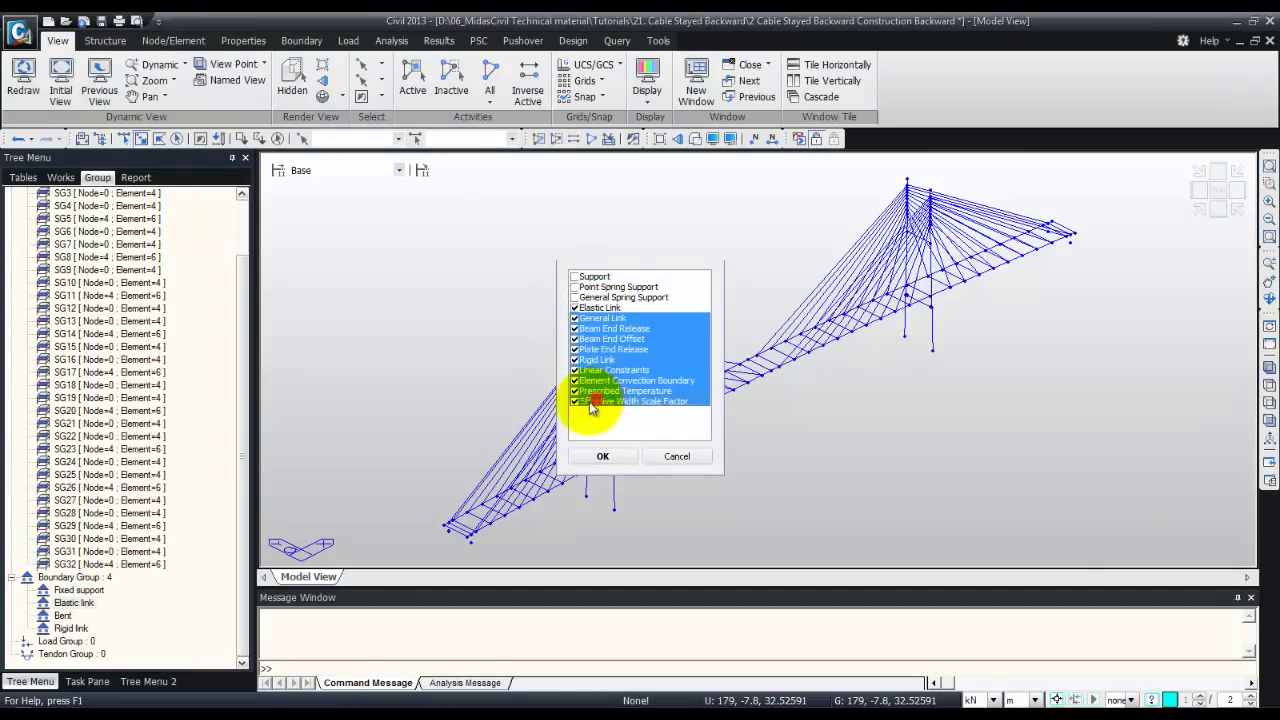
left_click(576, 401)
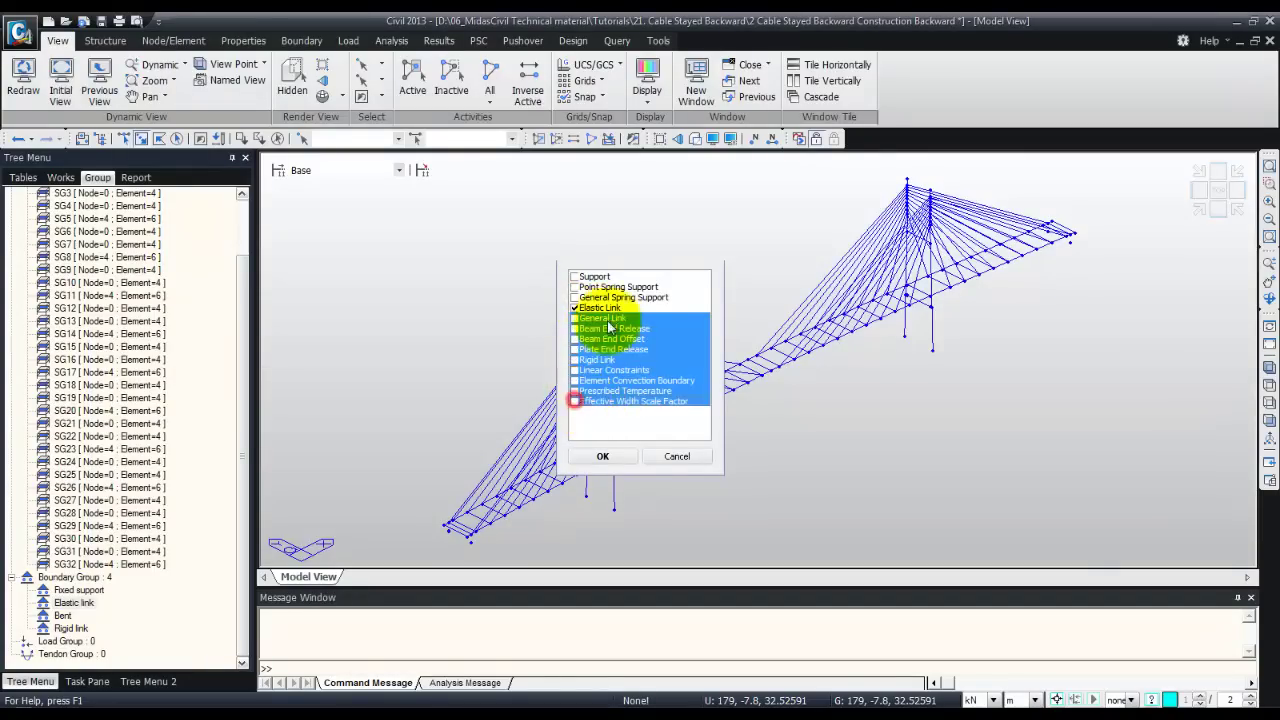
left_click(602, 456)
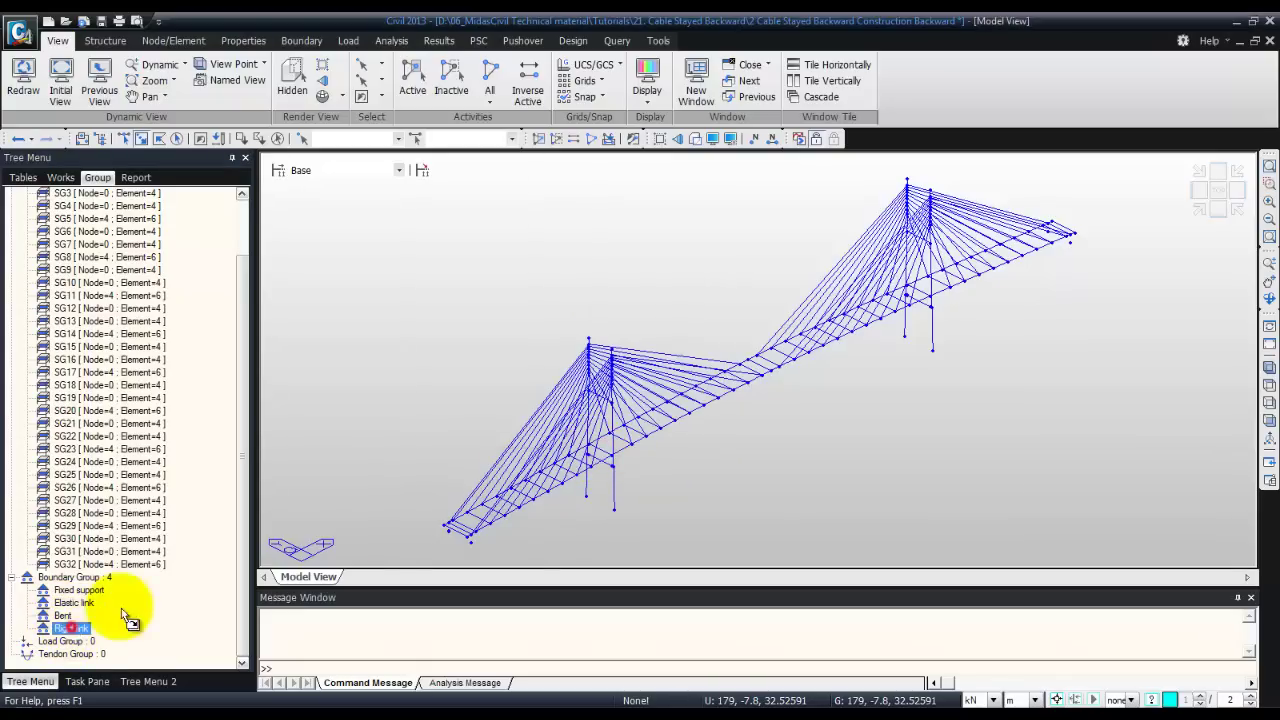
Assign the model's boundary conditions to the Rigid link boundary group, keeping only the Rigid Link type included
left_click(71, 628)
left_click(600, 276)
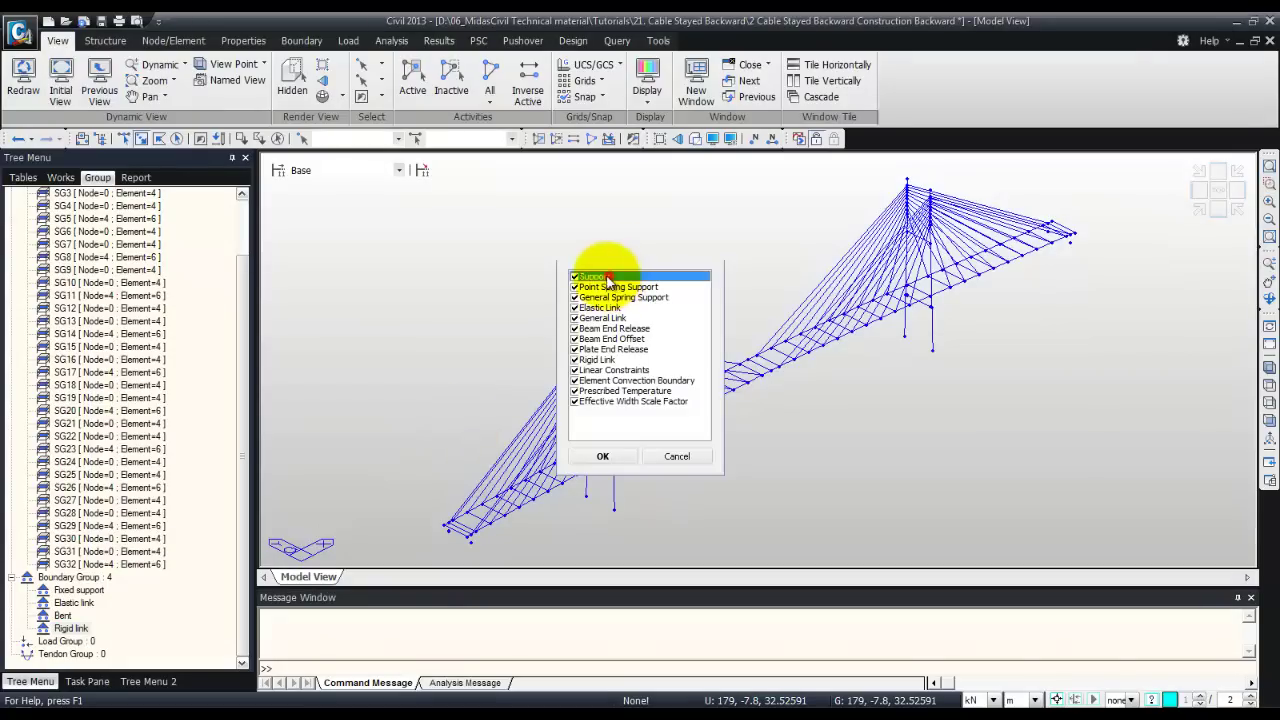
left_click(594, 350, "shift")
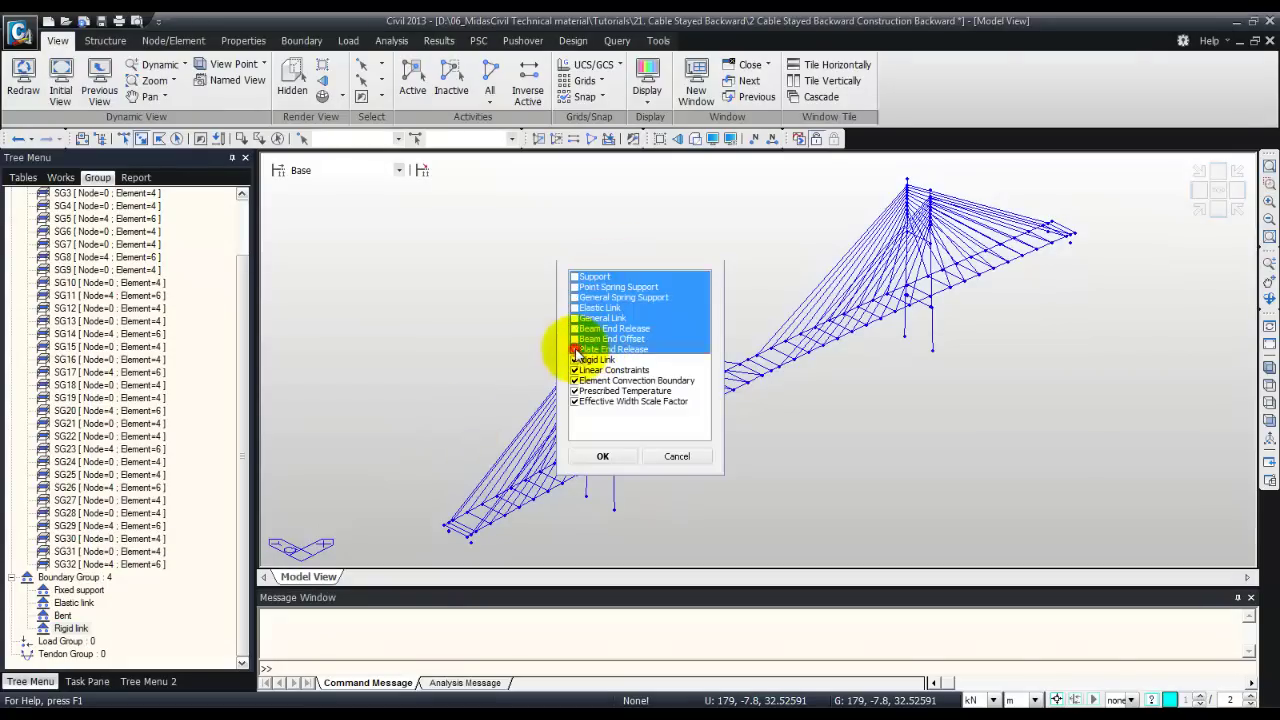
left_click(595, 371)
left_click(592, 401, "shift")
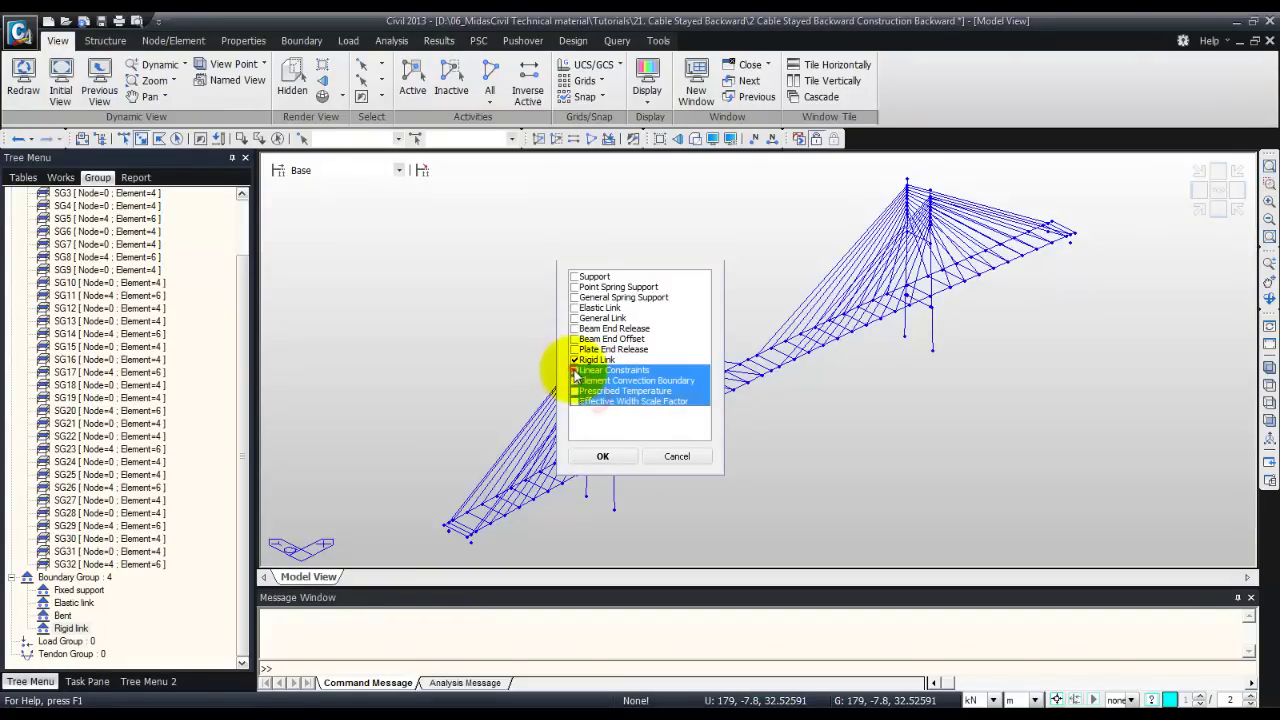
left_click(574, 370)
left_click(602, 456)
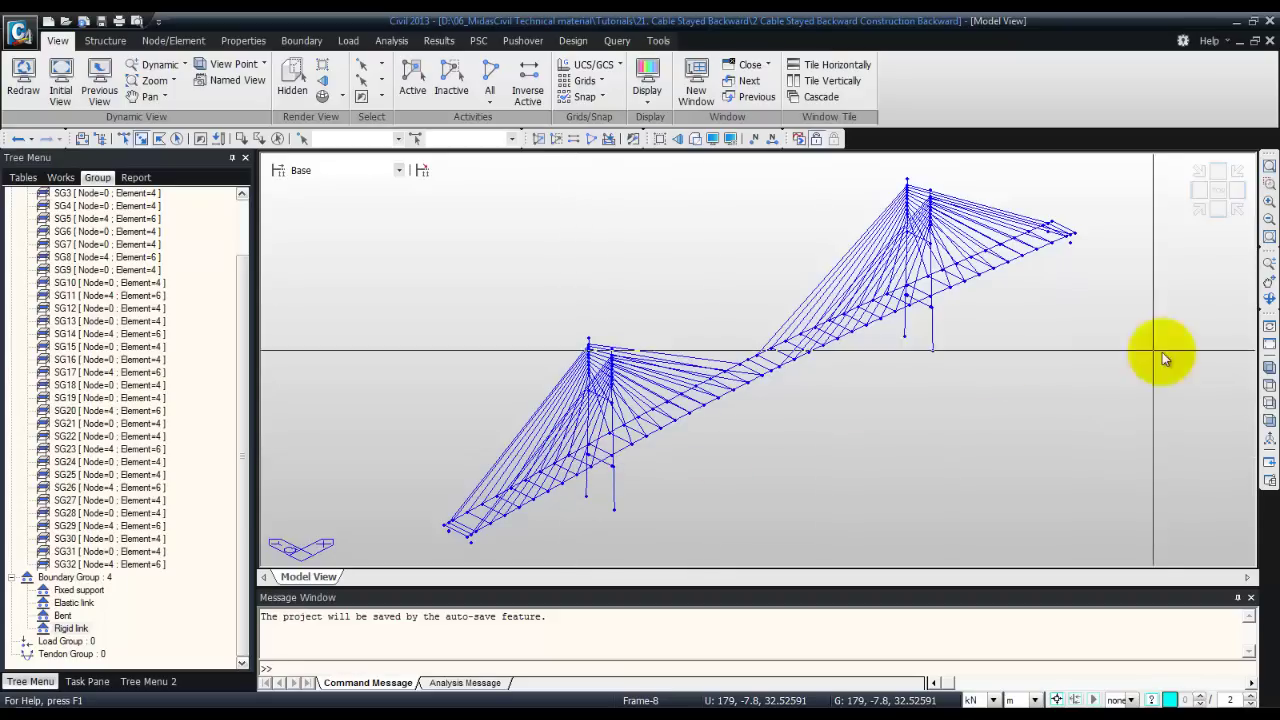
Add supports at nodes 86, 29, 130 and 63 in boundary group Bent, restraining all translations (D-ALL) and Rz
left_click(1269, 367)
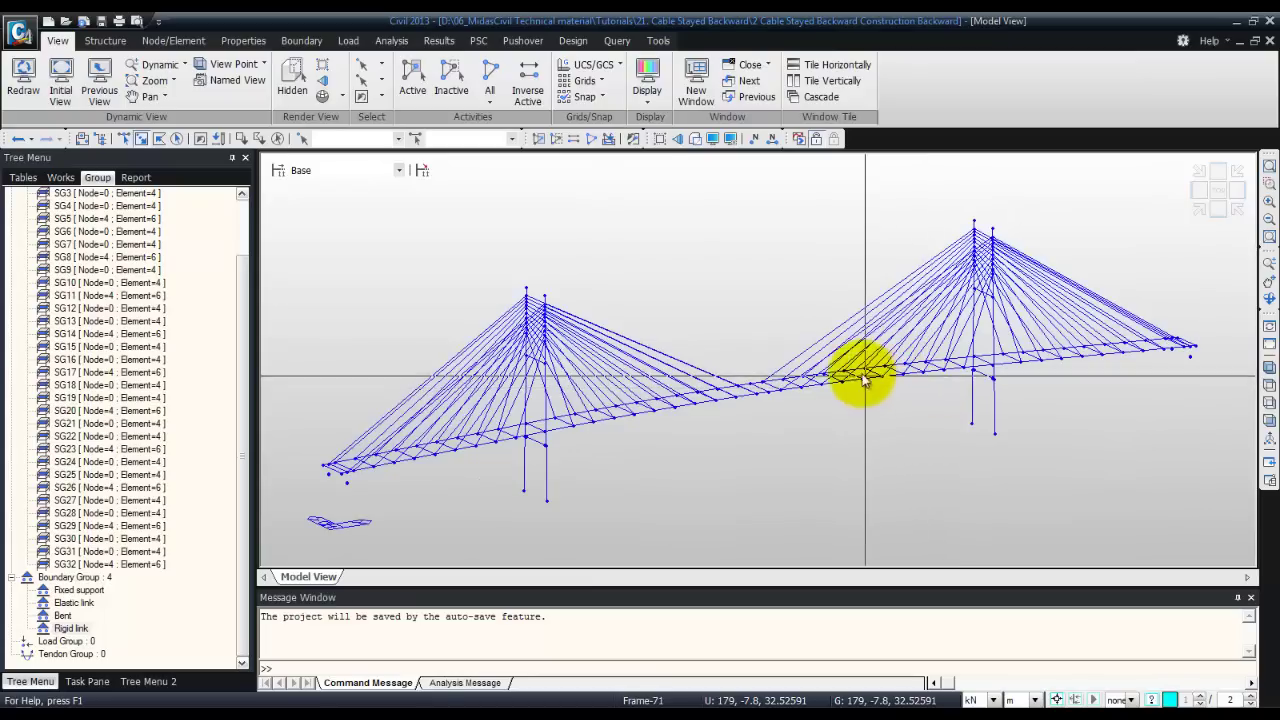
left_click(312, 40)
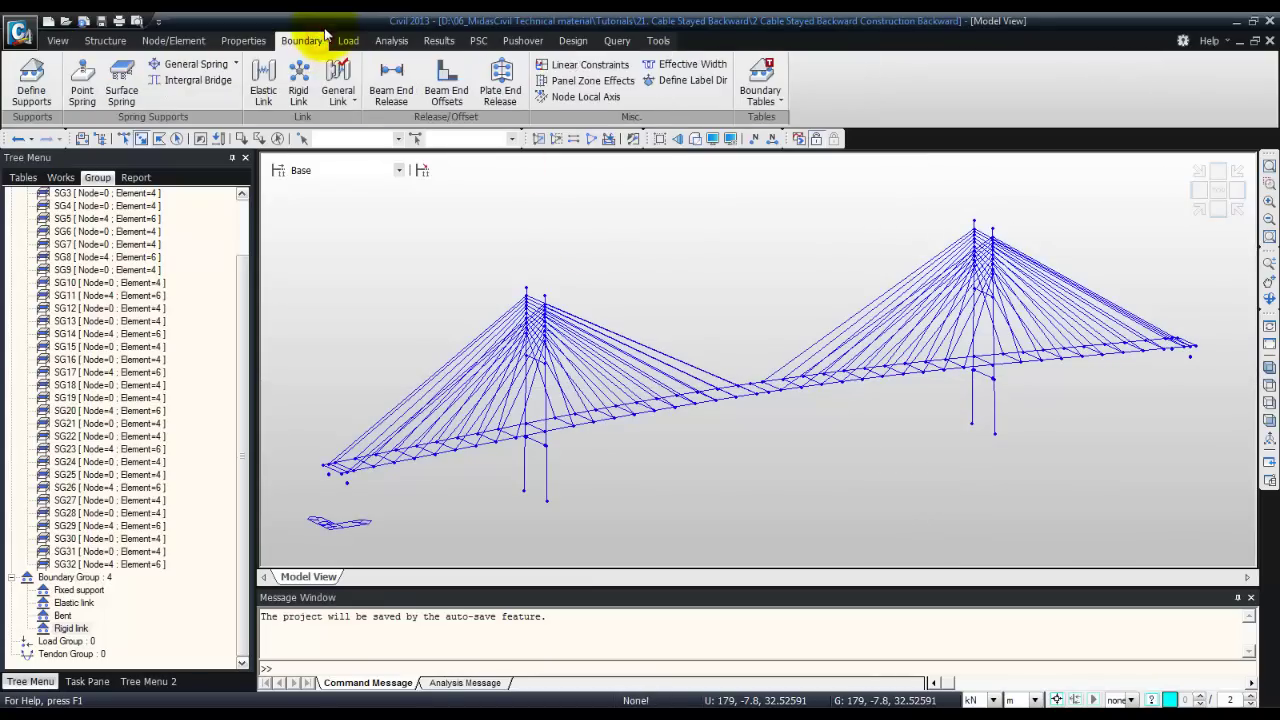
left_click(33, 85)
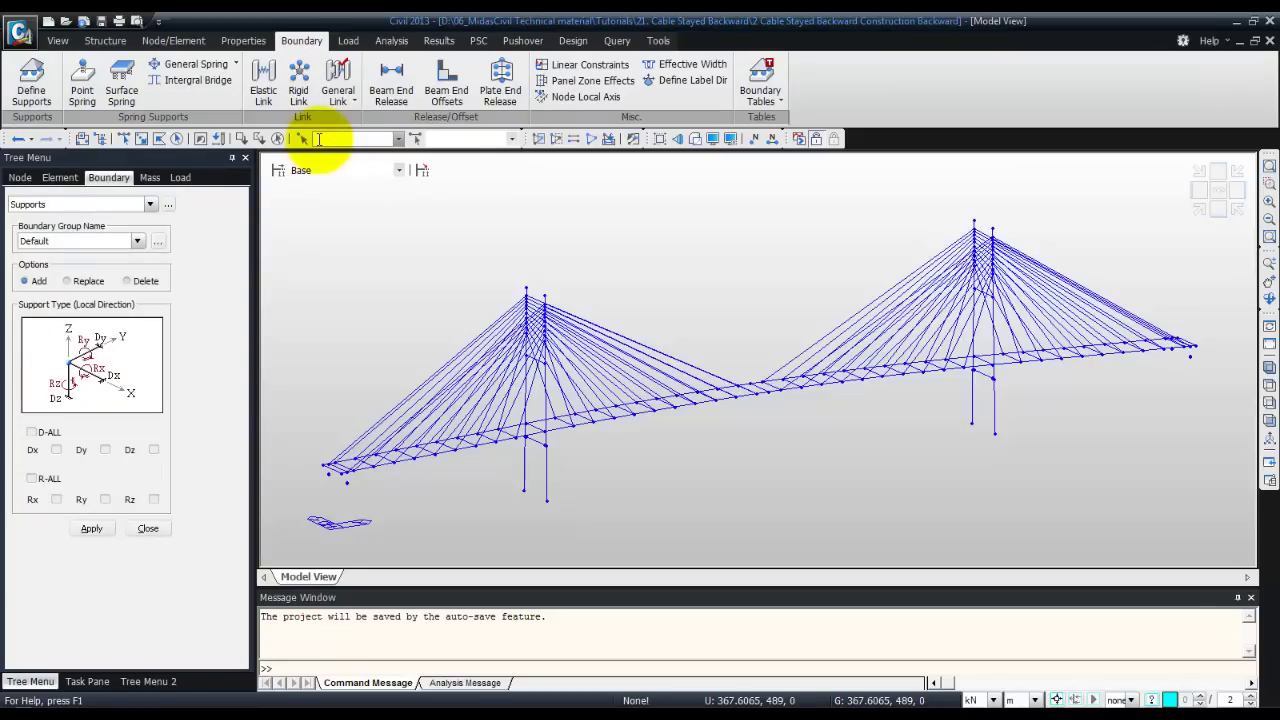
left_click(315, 140)
type("86 29 130 63")
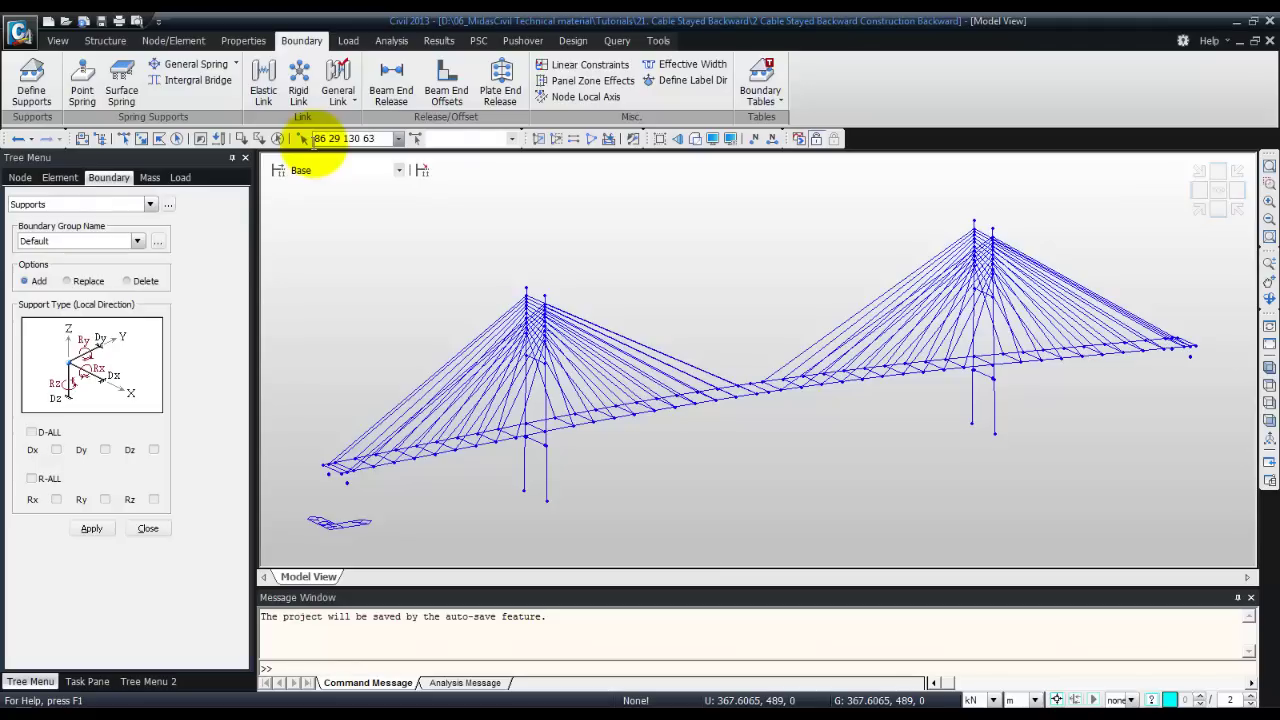
key("Return")
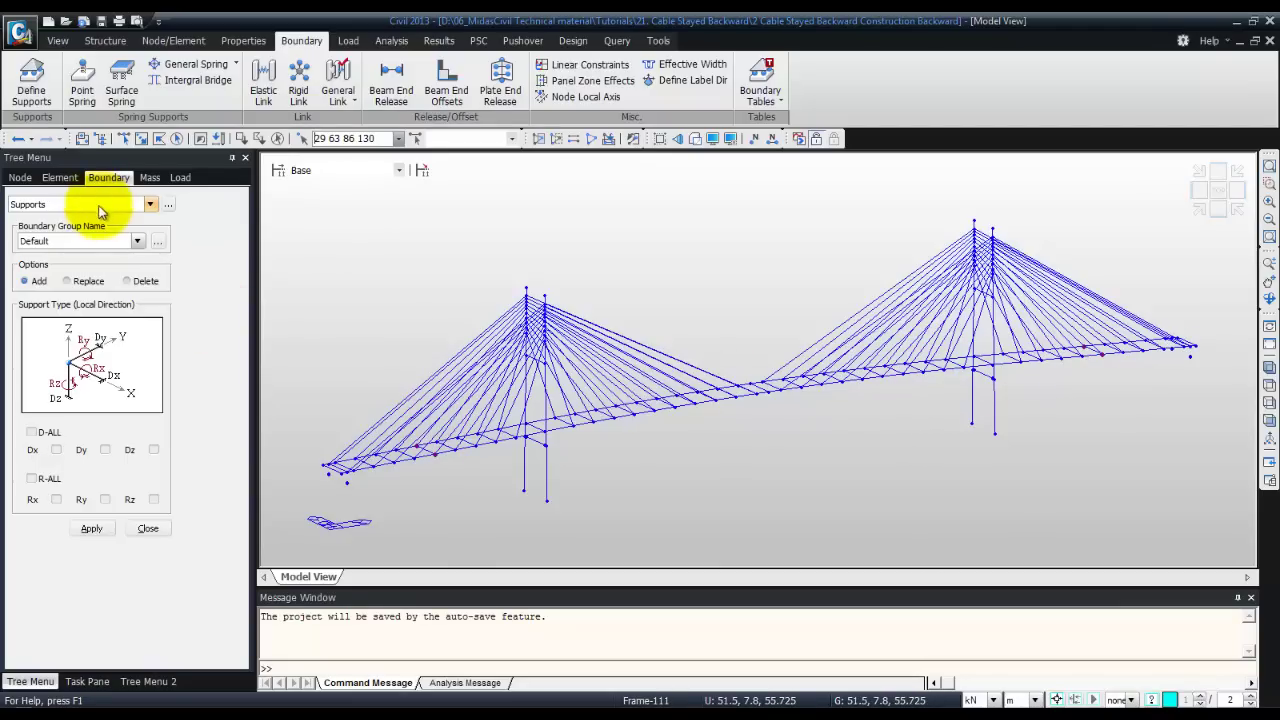
left_click(148, 205)
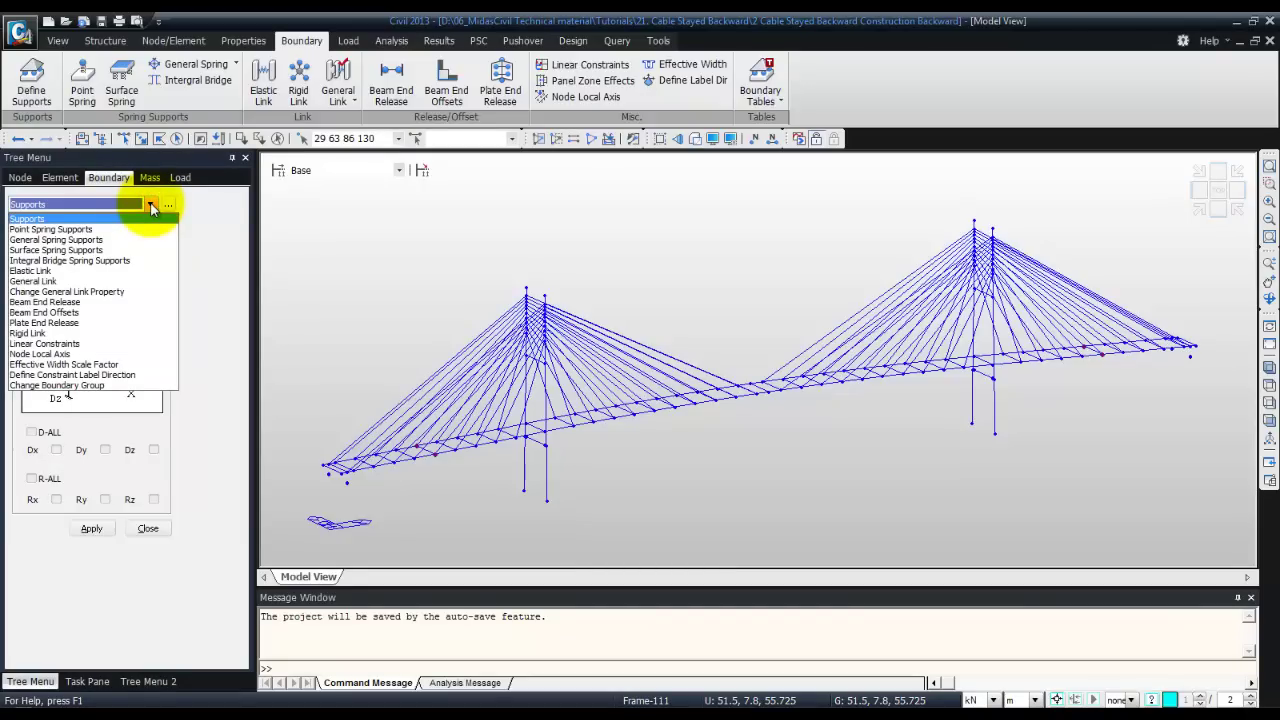
left_click(152, 203)
left_click(138, 241)
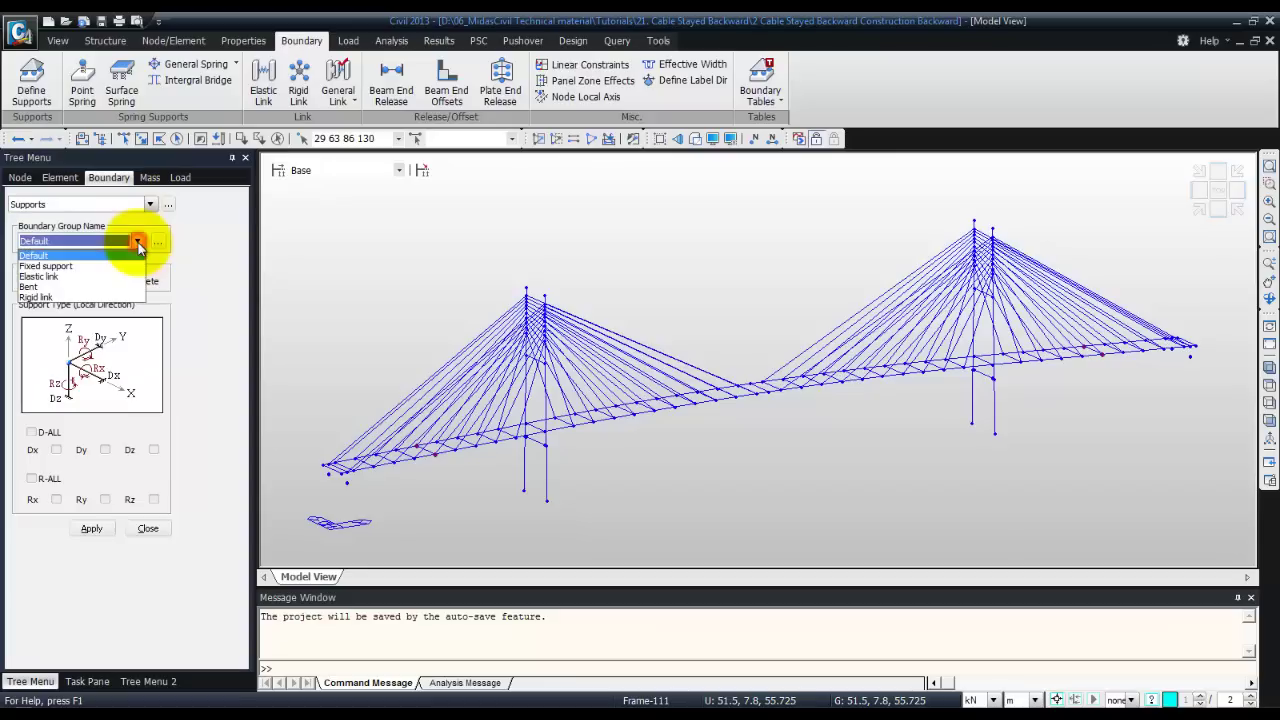
left_click(130, 288)
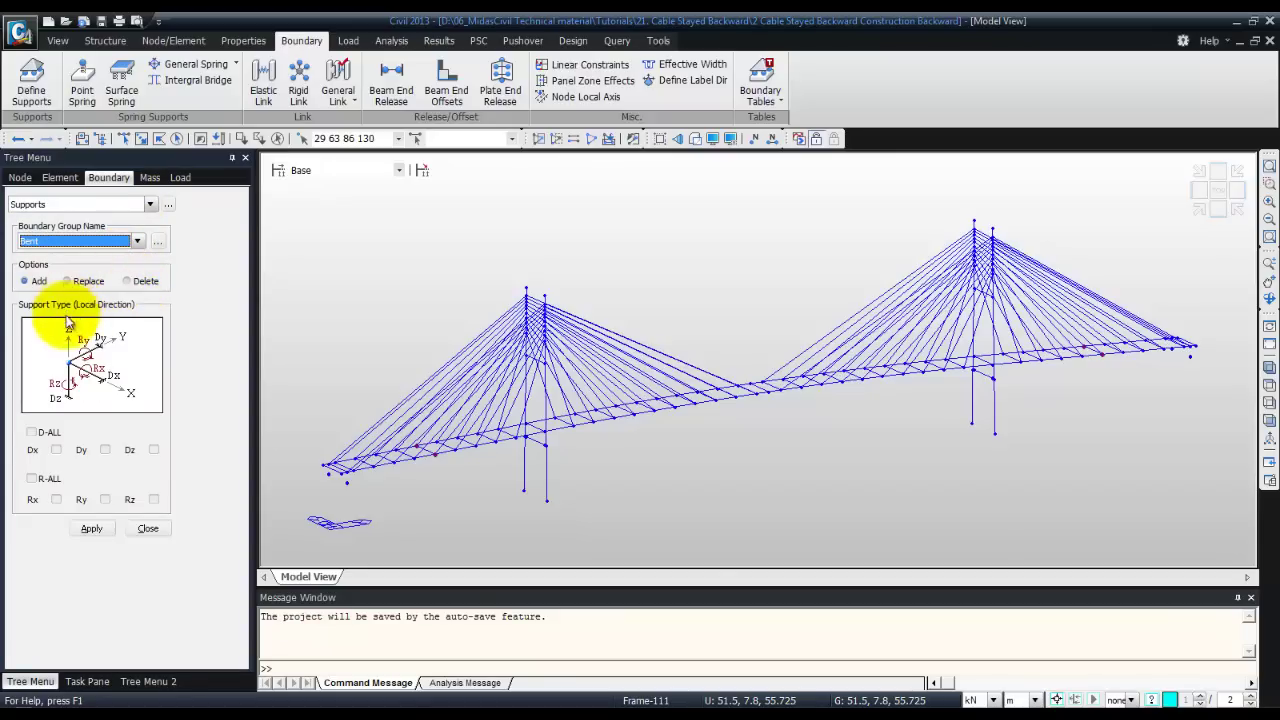
left_click(33, 433)
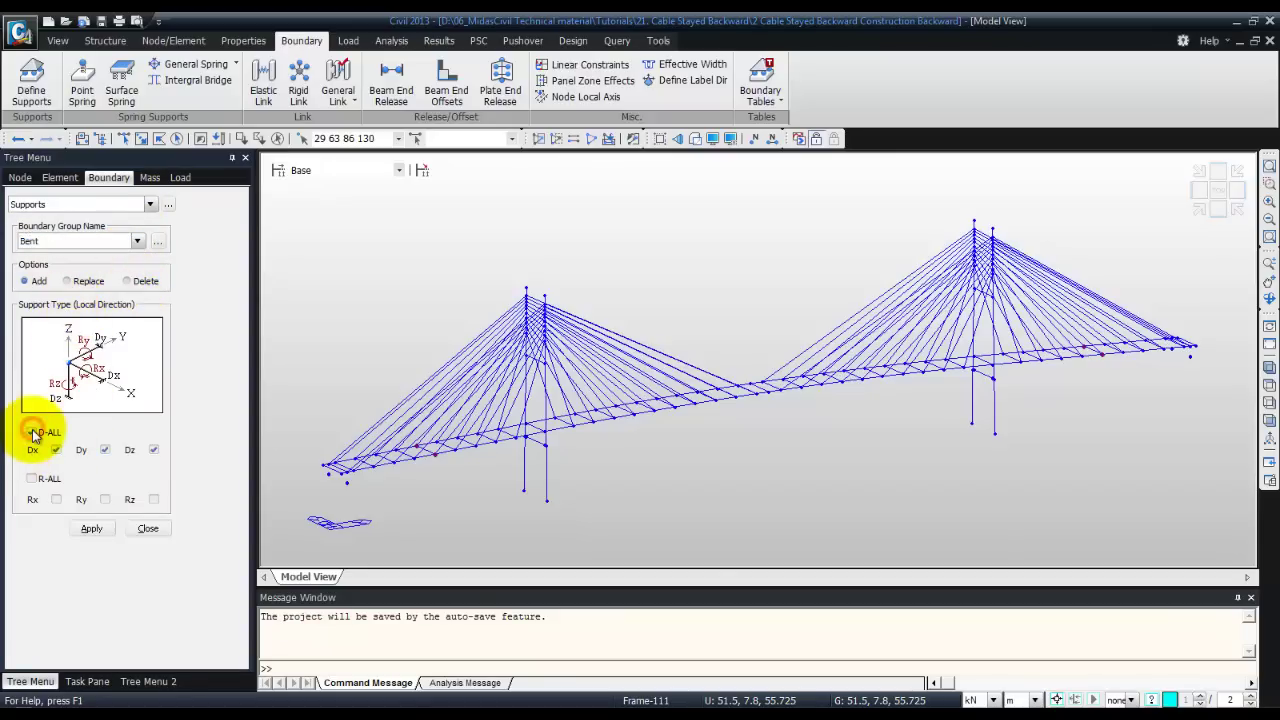
left_click(155, 500)
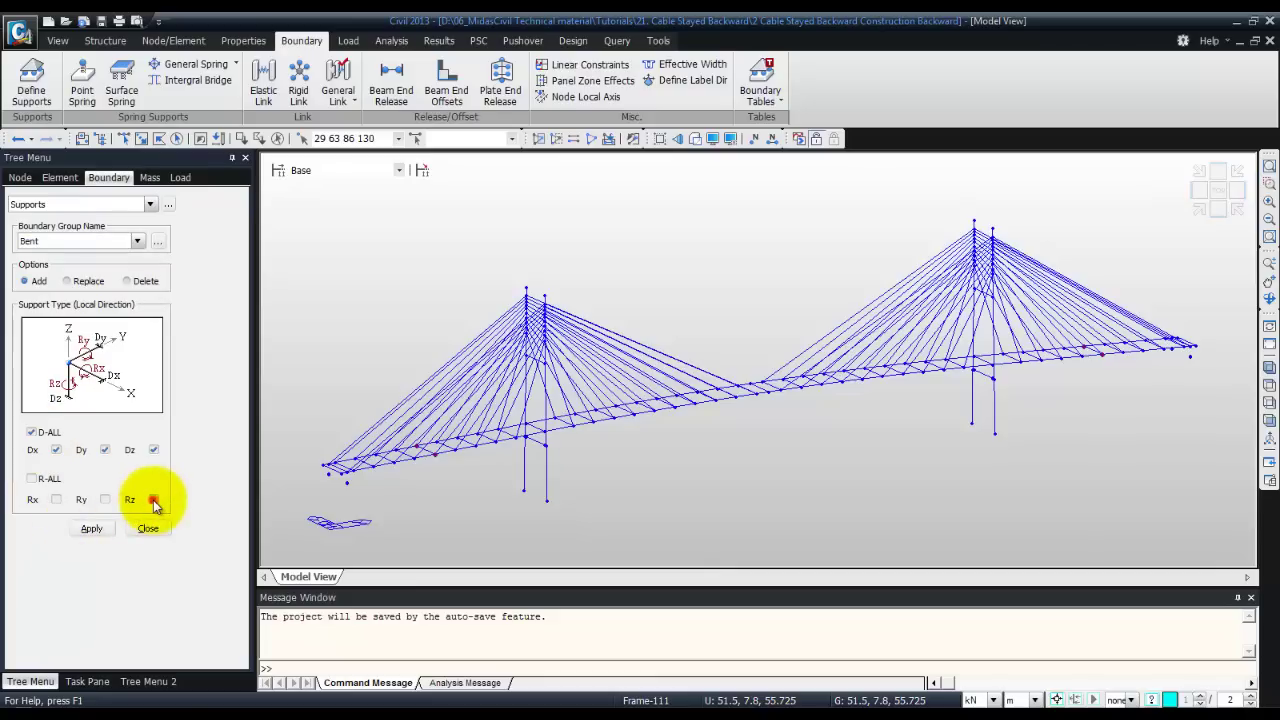
left_click(93, 529)
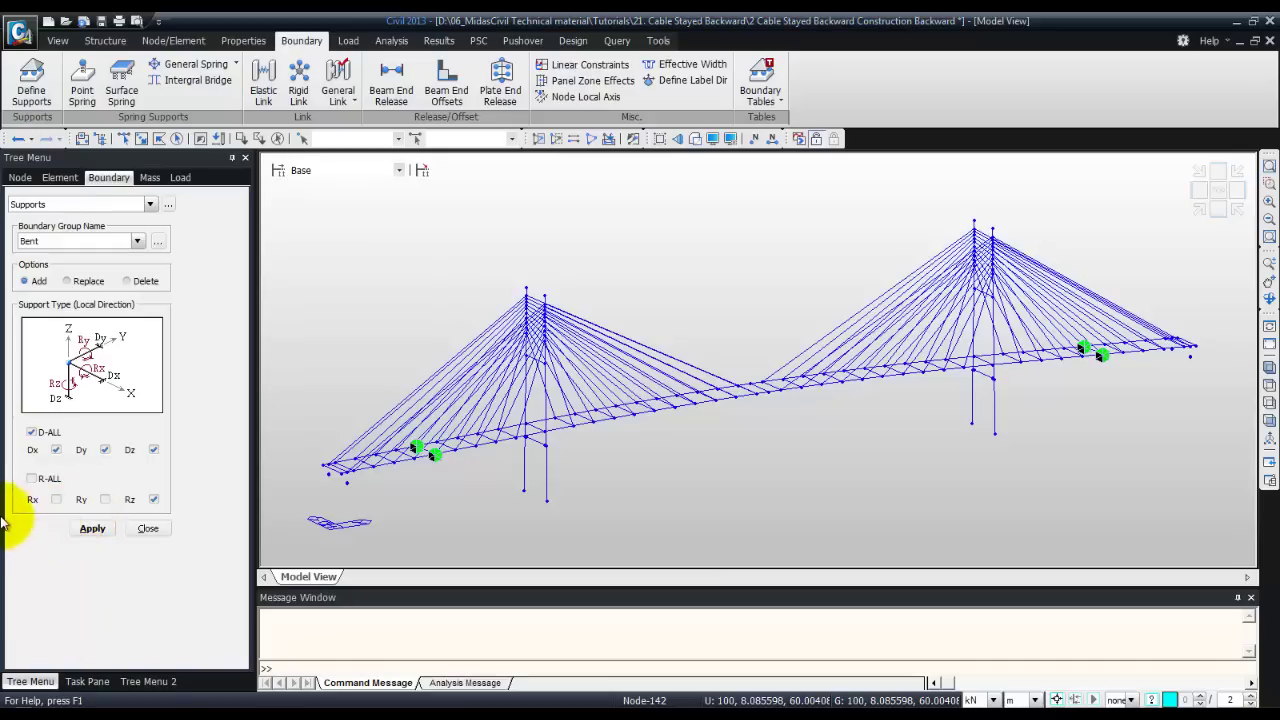
left_click(149, 526)
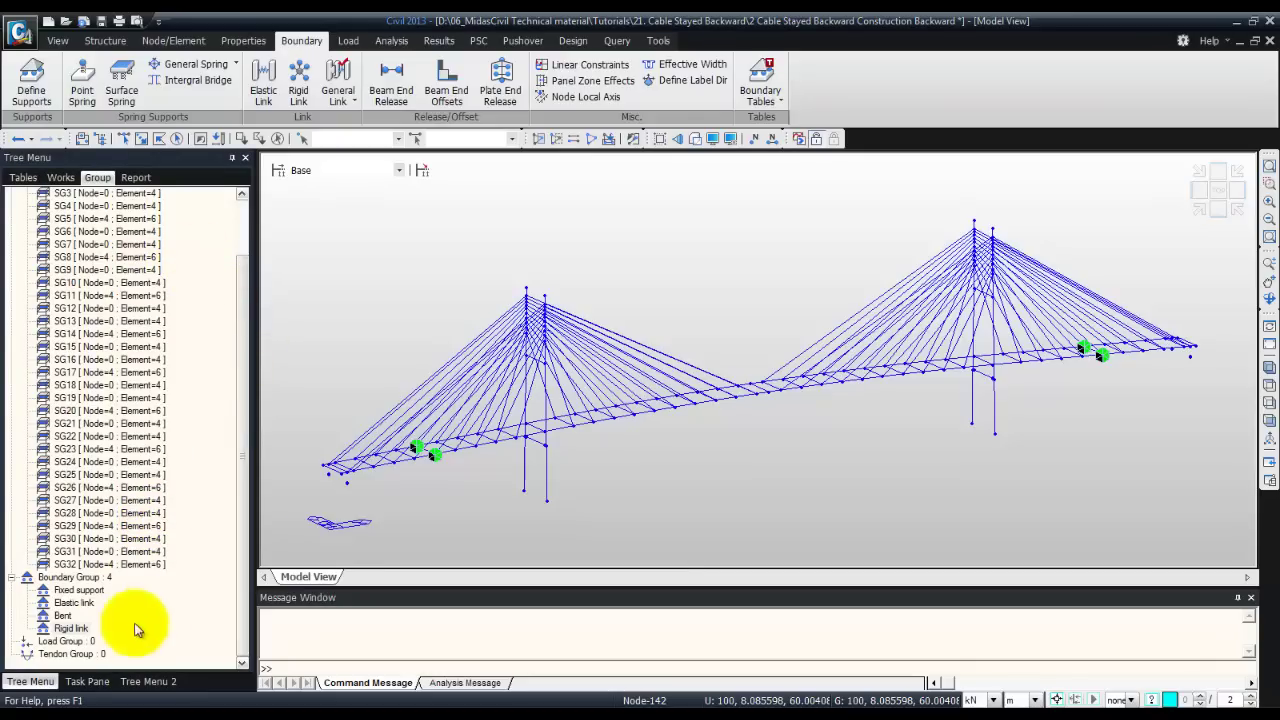
Start defining load groups and add one named SelfWeight
double_click(65, 641)
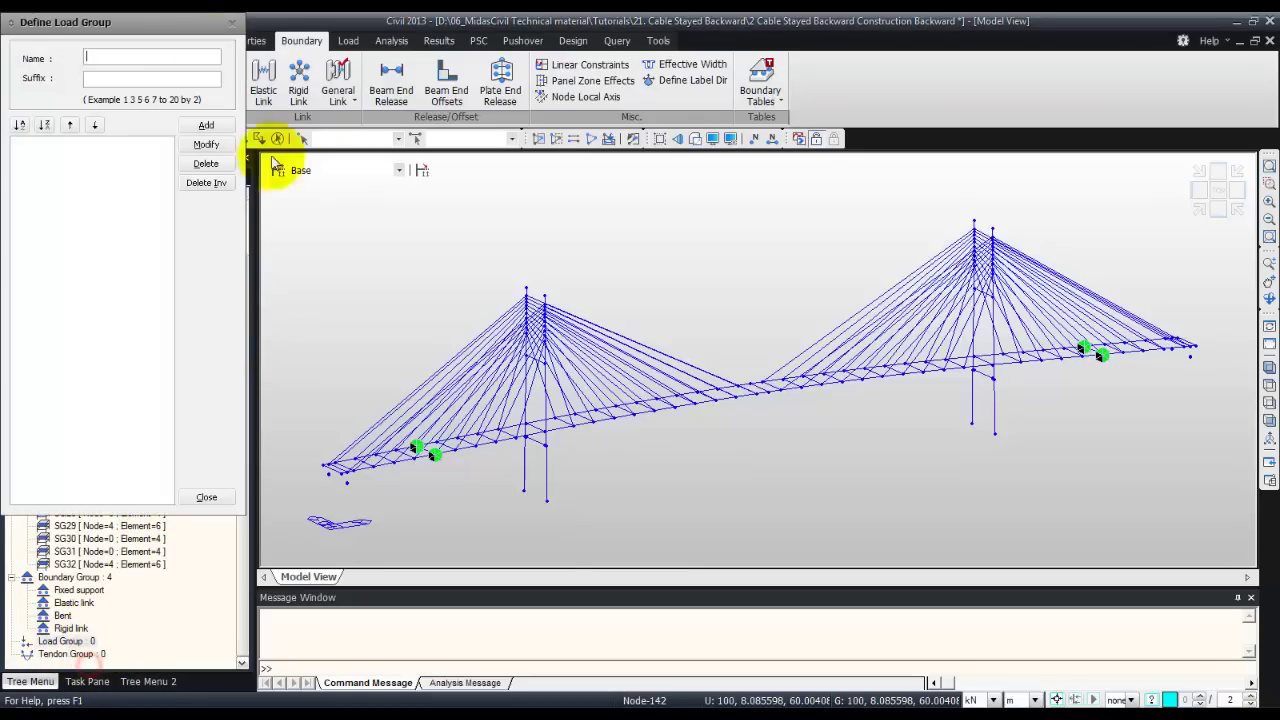
left_click_drag(160, 34, 214, 50)
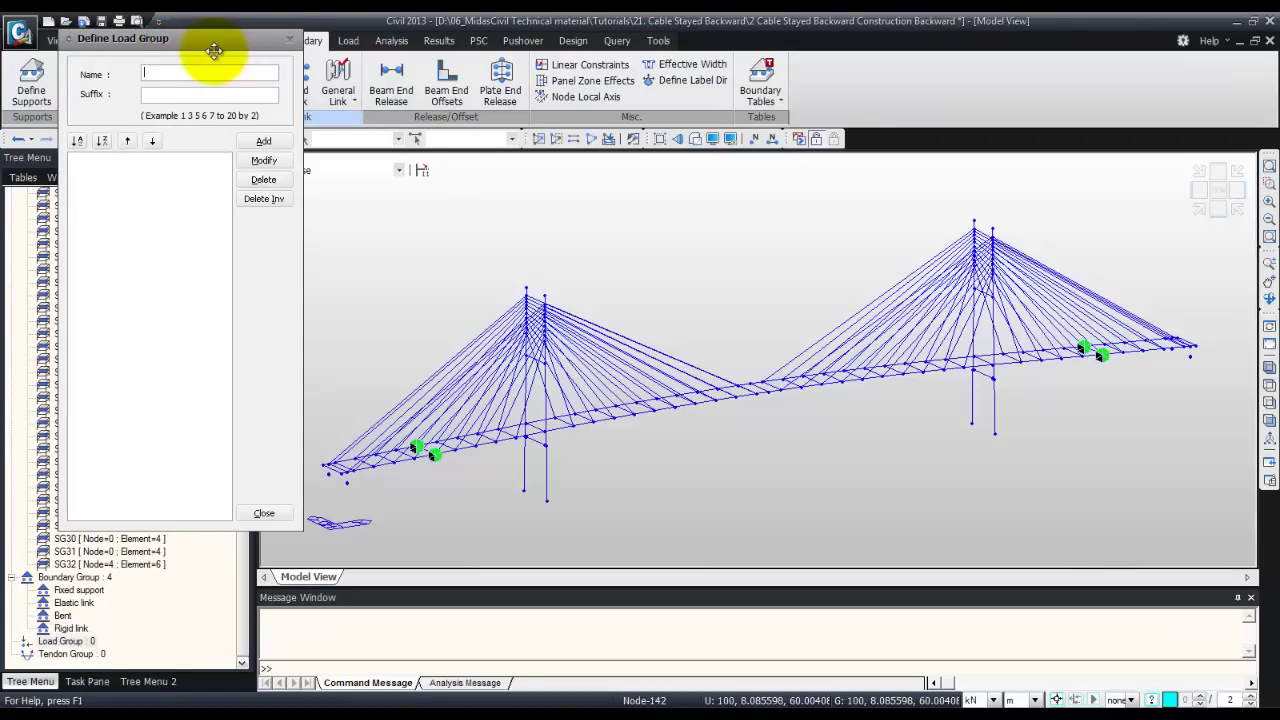
left_click(222, 68)
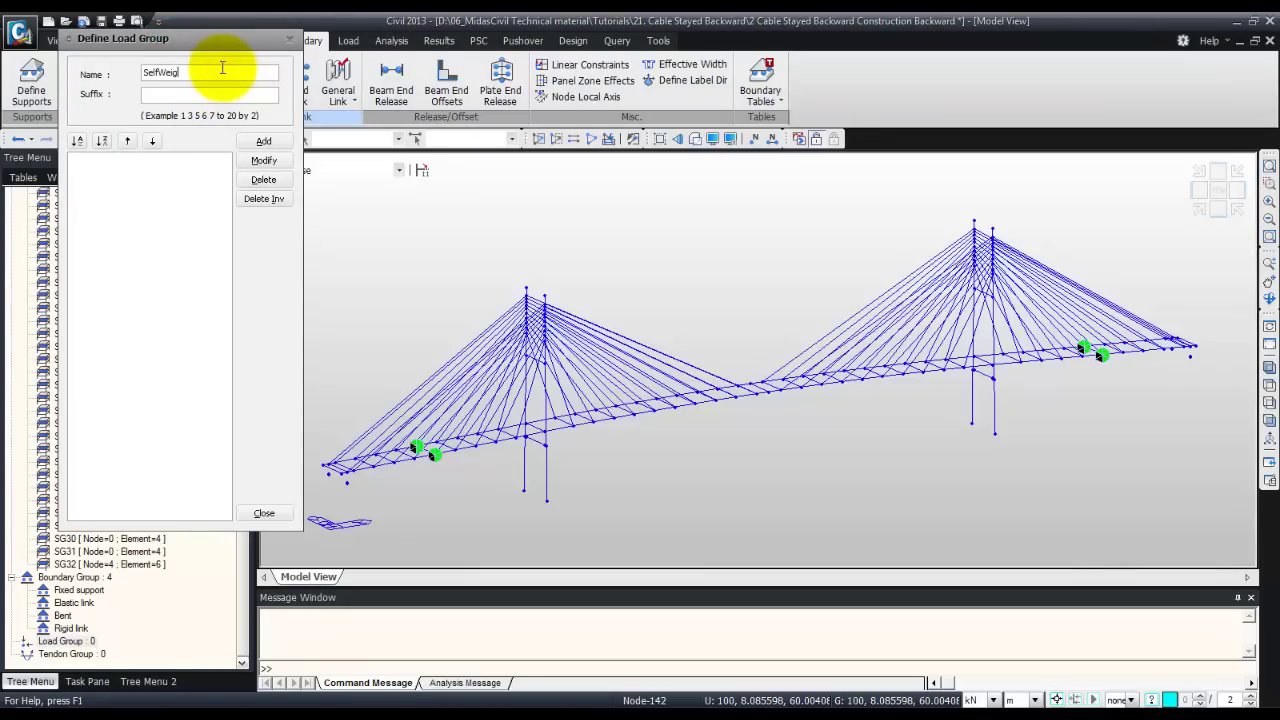
type("SelfWeight")
left_click(258, 143)
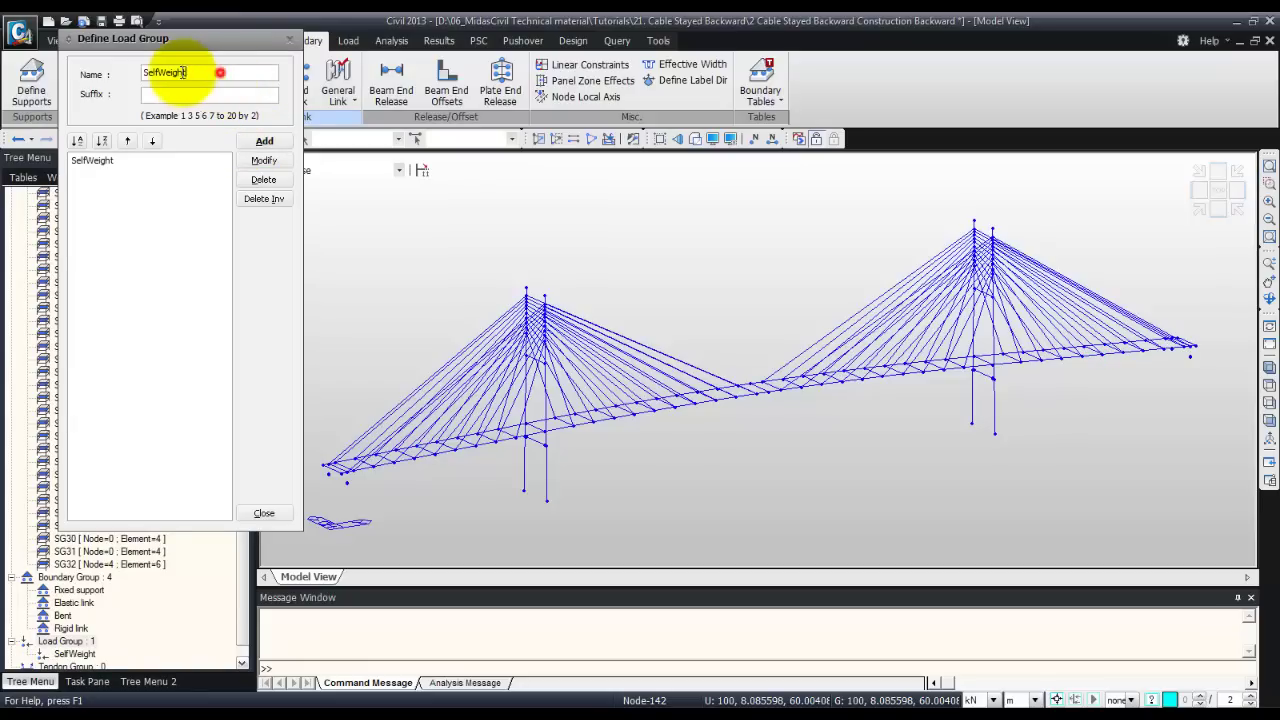
Add the load groups Additional Load and Pretension Load and finish defining load groups
left_click_drag(178, 73, 111, 64)
type("Additional Load")
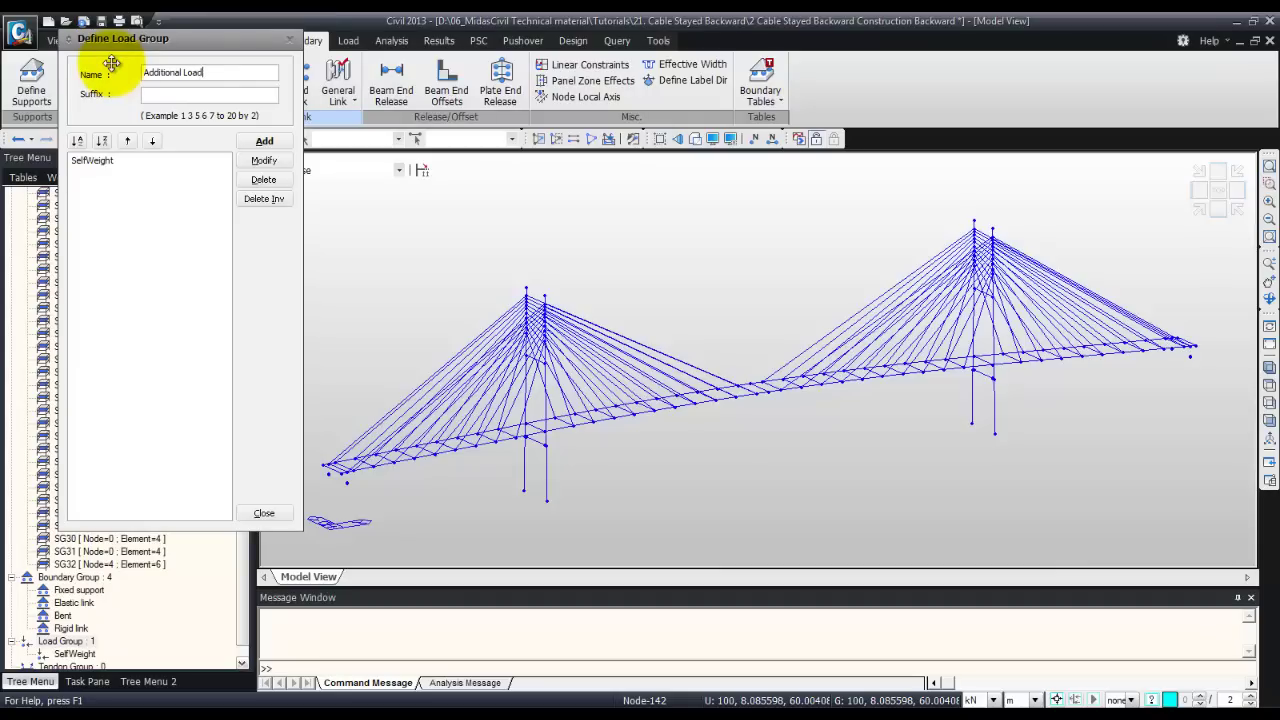
left_click(247, 143)
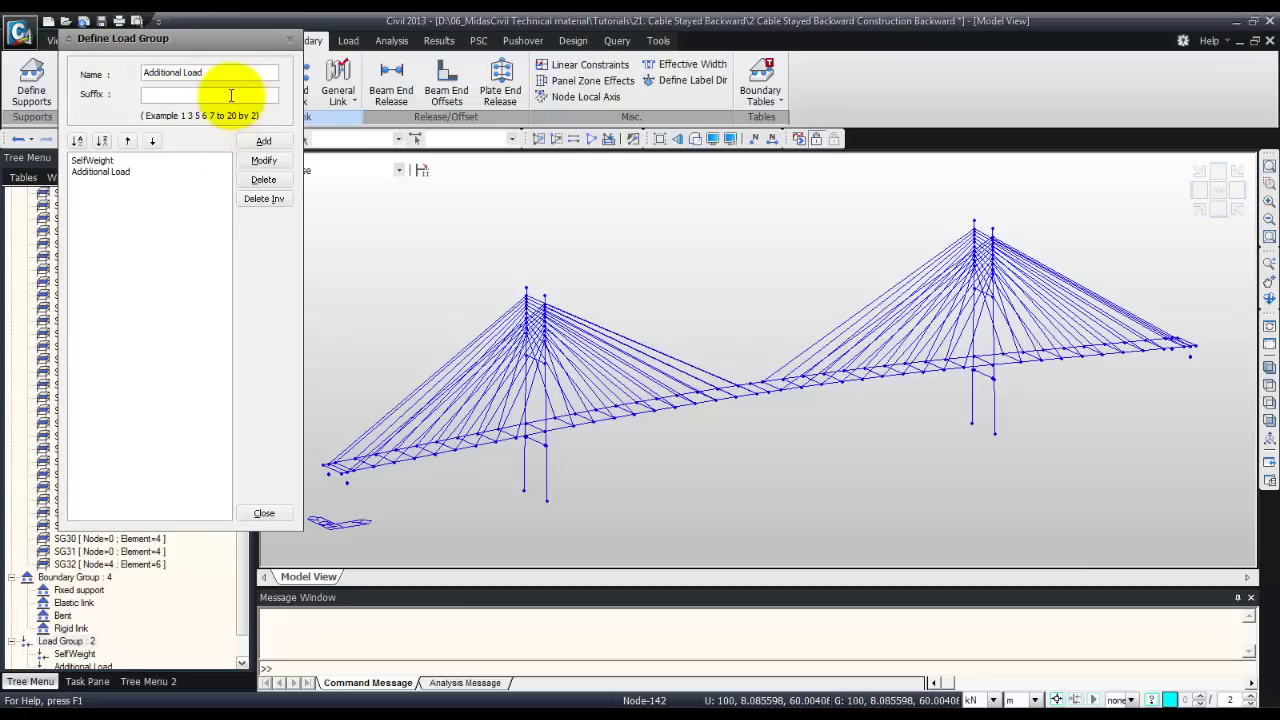
left_click_drag(222, 73, 104, 71)
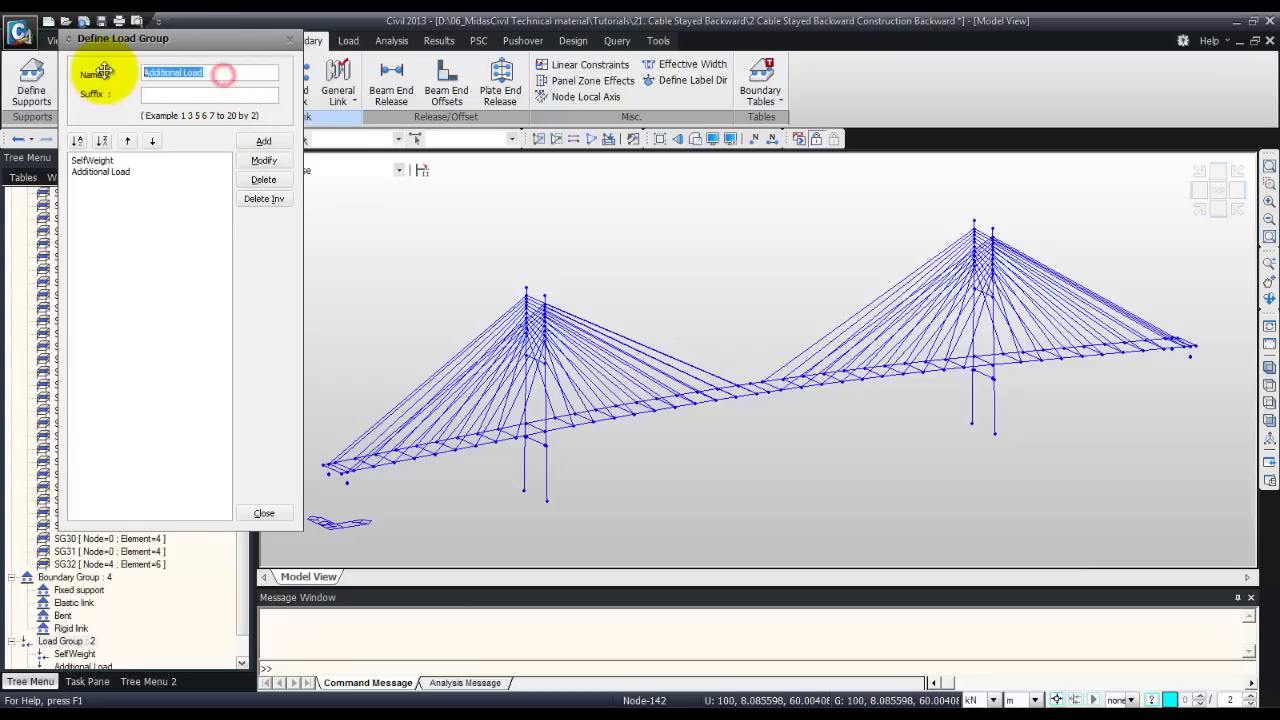
type("Pretens")
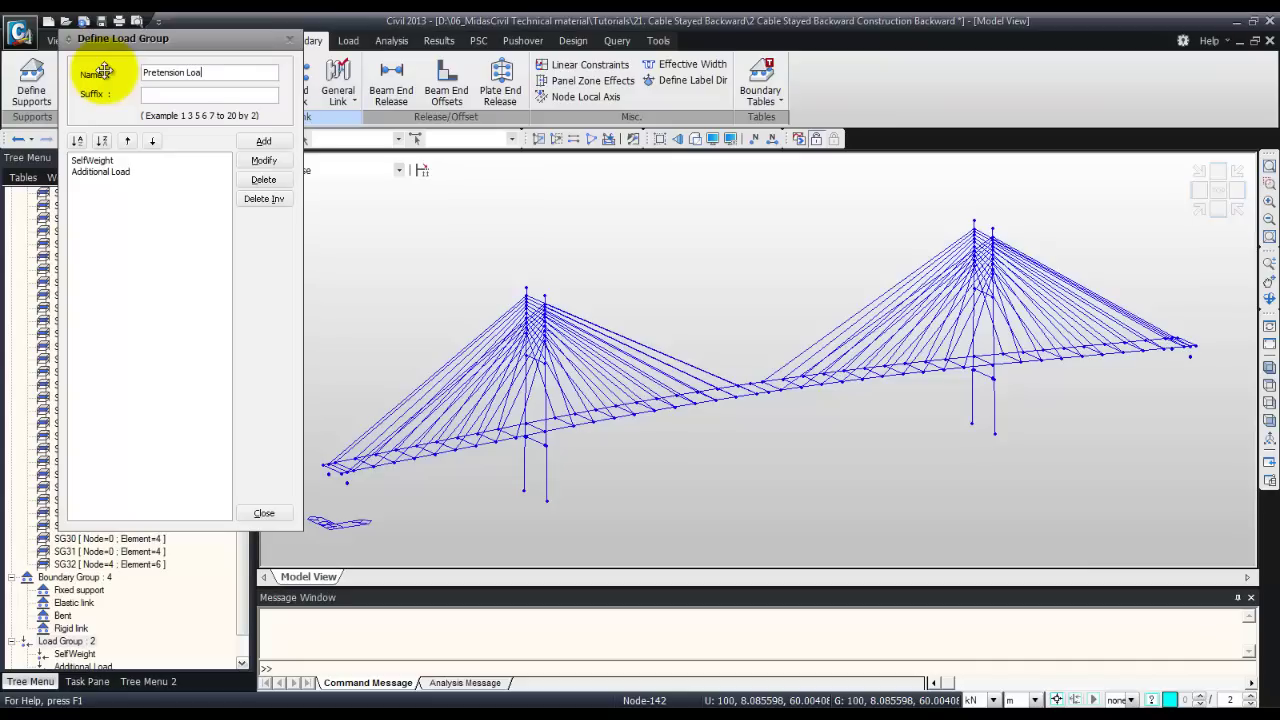
left_click(252, 141)
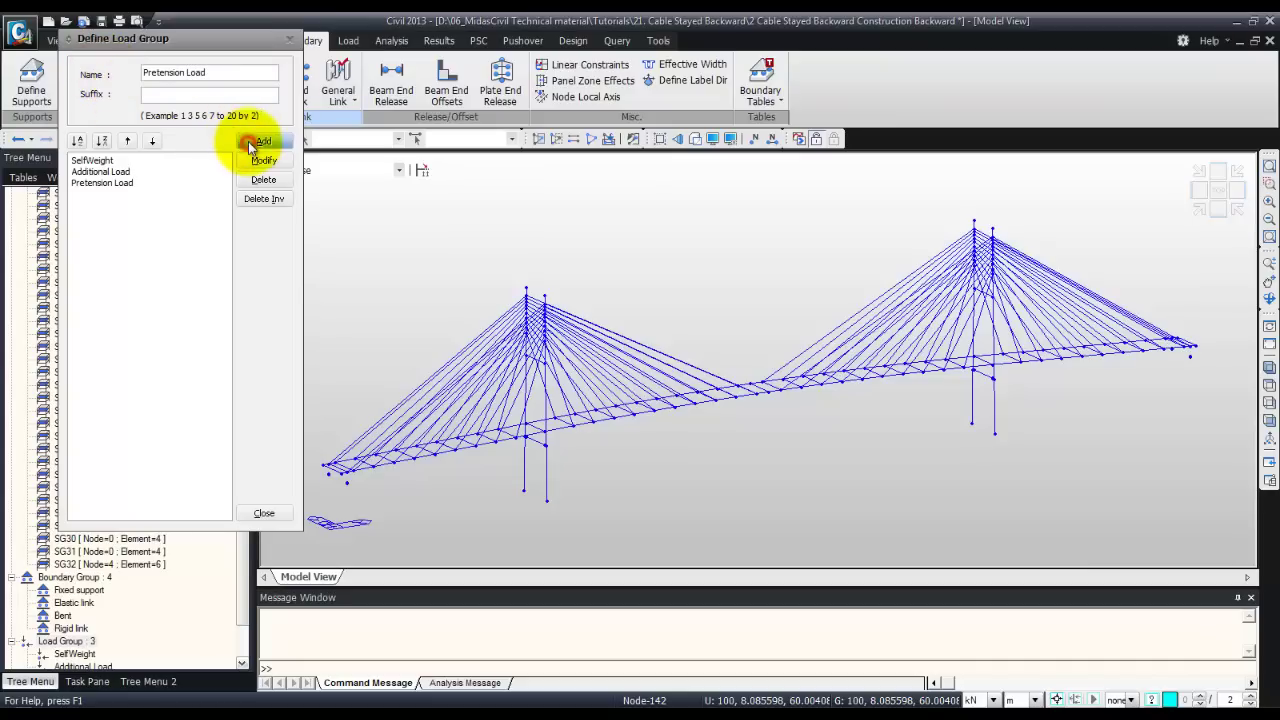
left_click(264, 513)
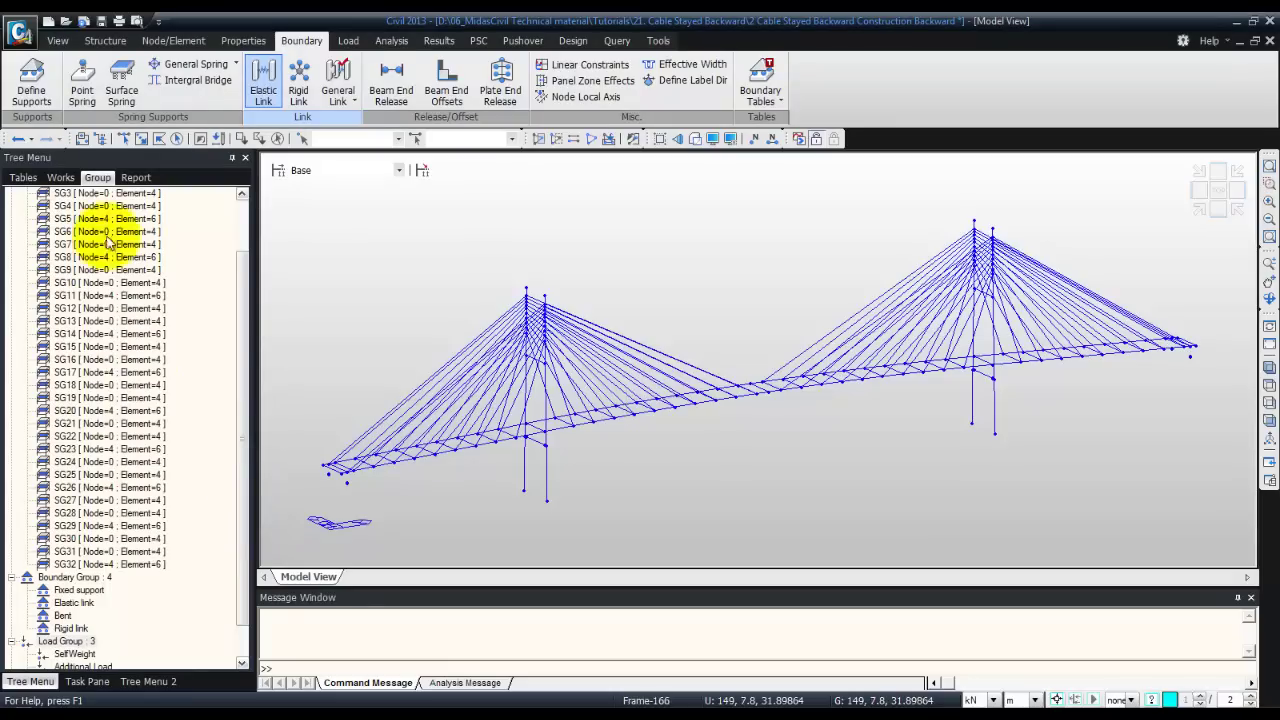
Add a self weight load for load case SELF WEIGHT in load group SelfWeight with a Z factor of -1
left_click(350, 41)
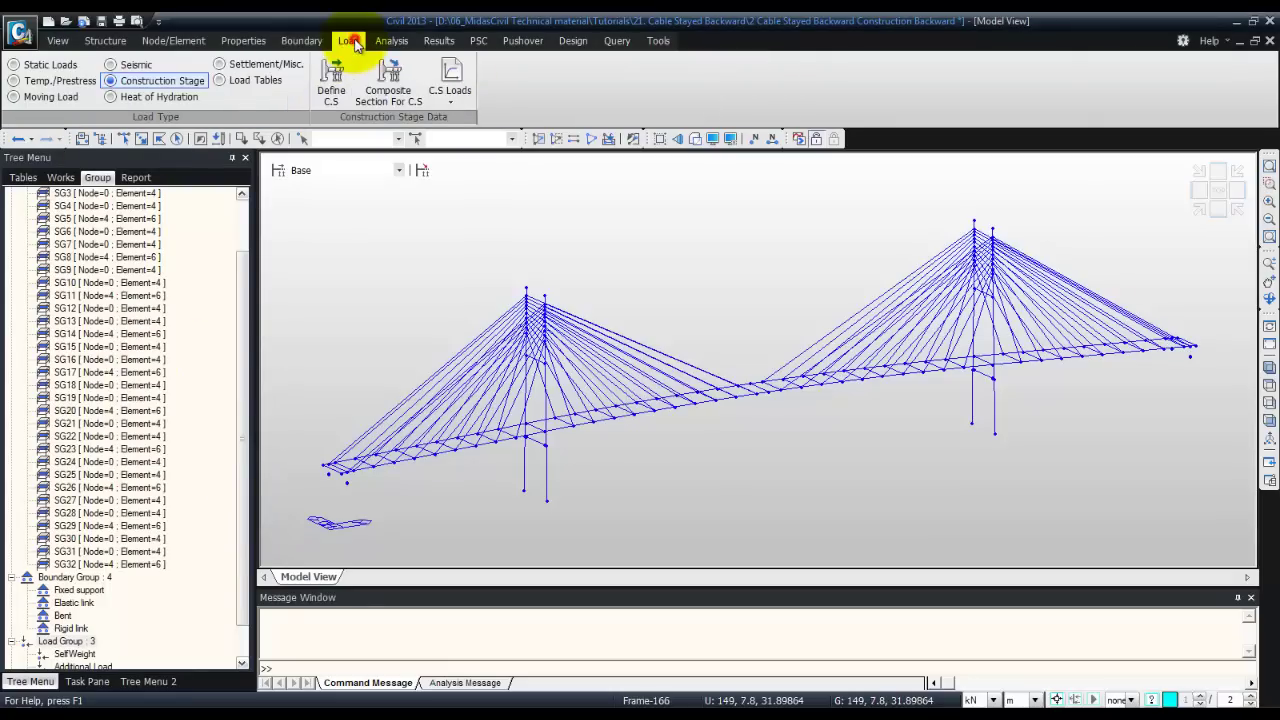
left_click(45, 64)
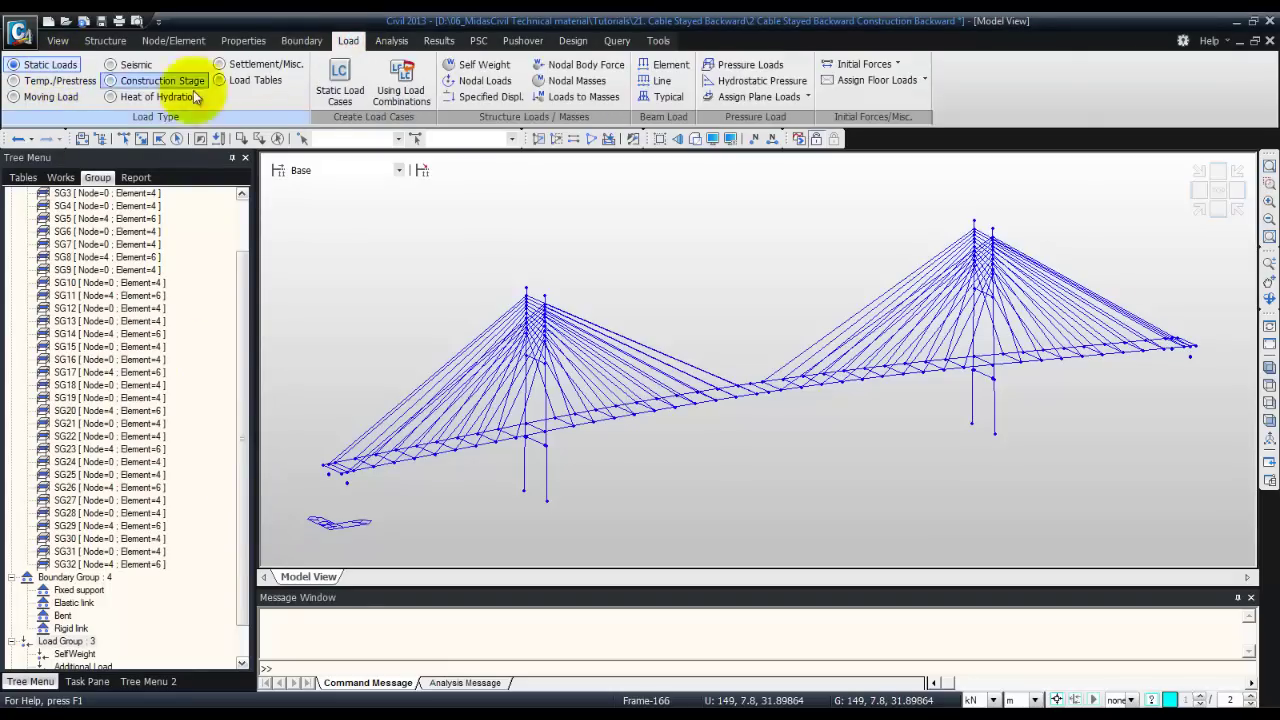
left_click(478, 64)
left_click(127, 250)
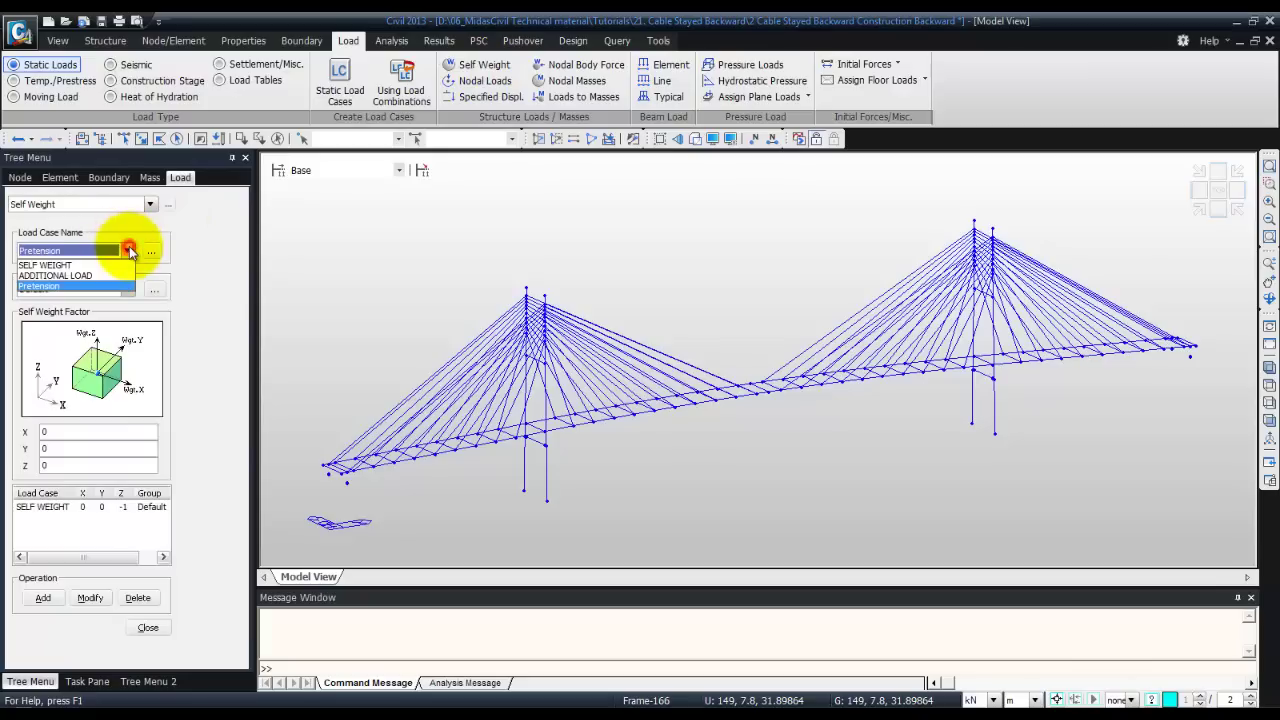
left_click(122, 264)
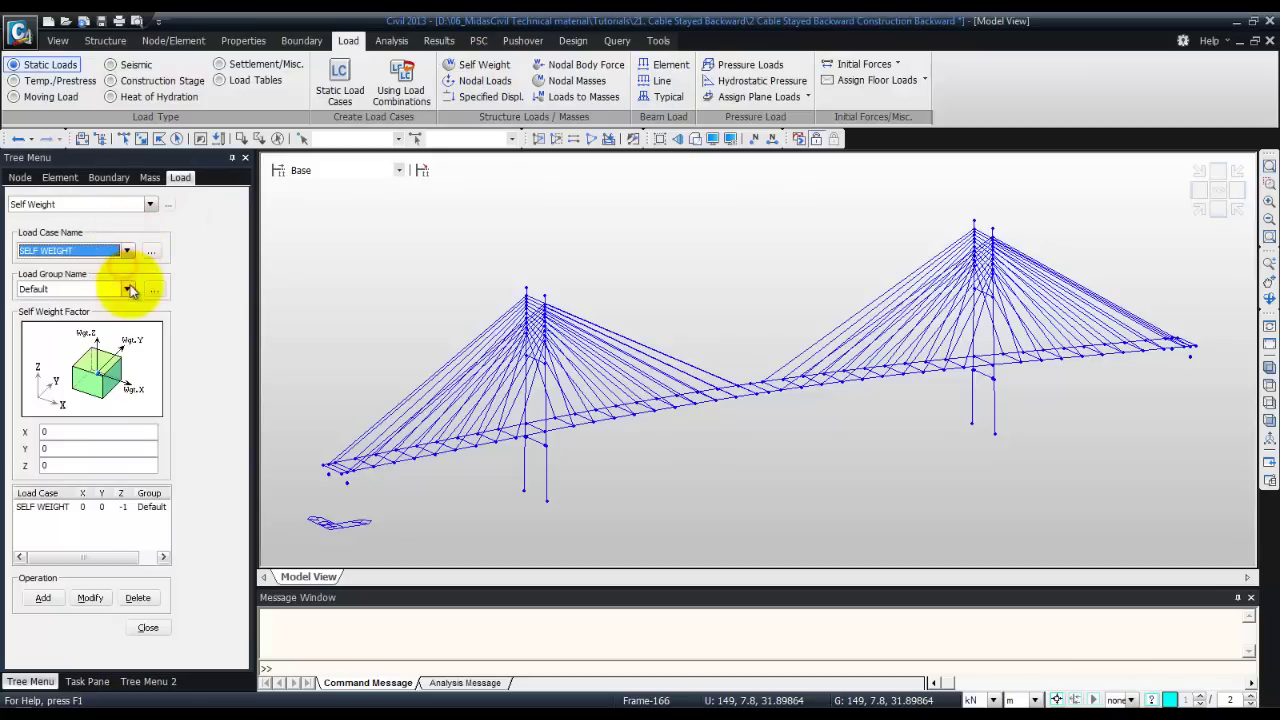
left_click(127, 289)
left_click(114, 314)
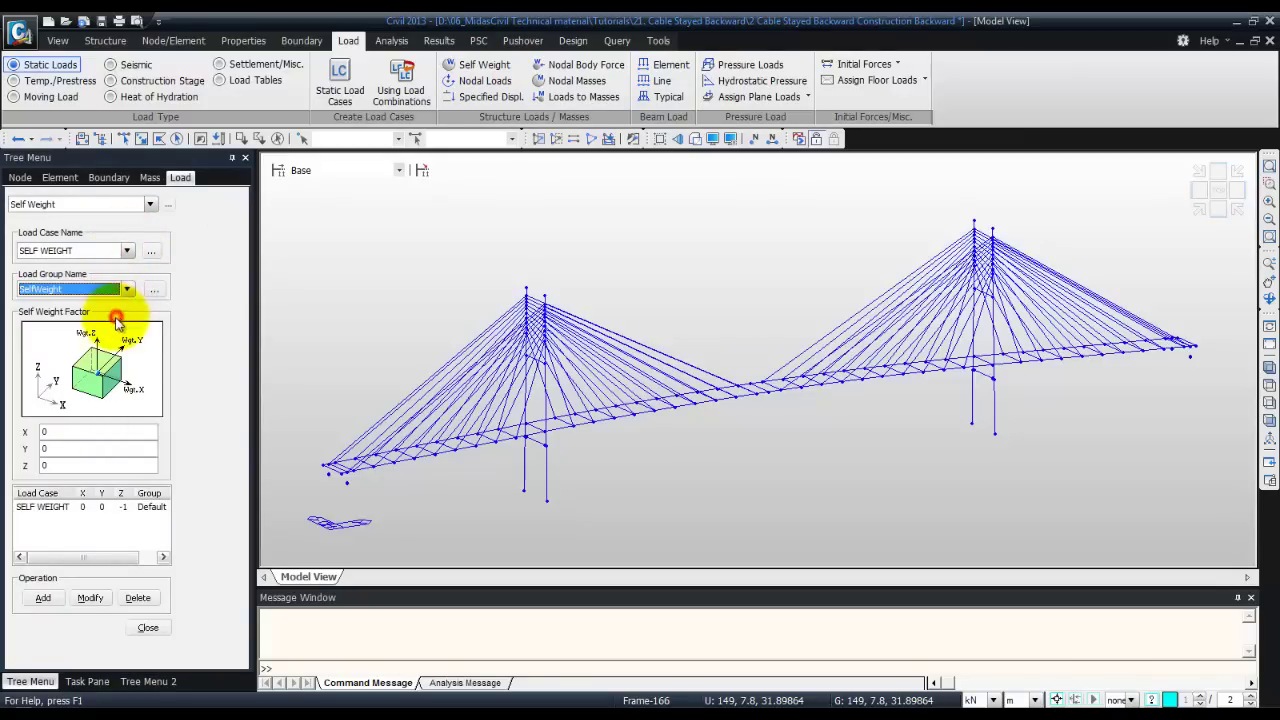
double_click(88, 467)
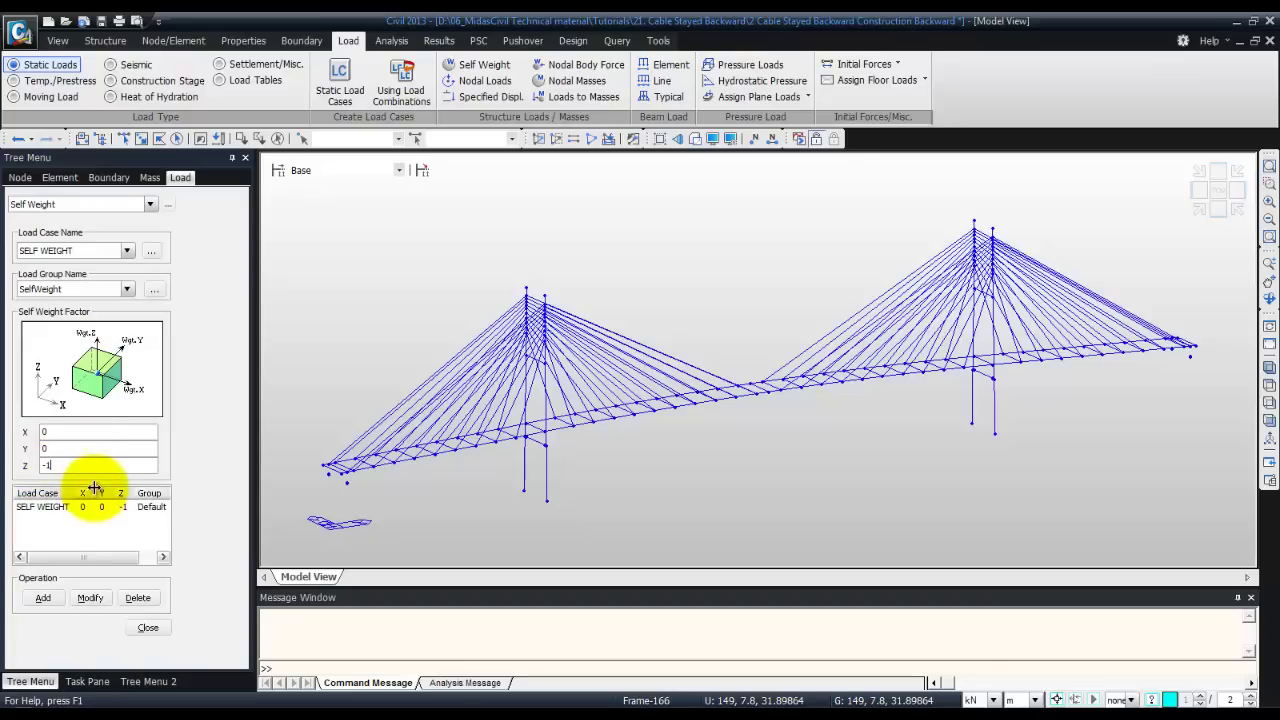
left_click(42, 598)
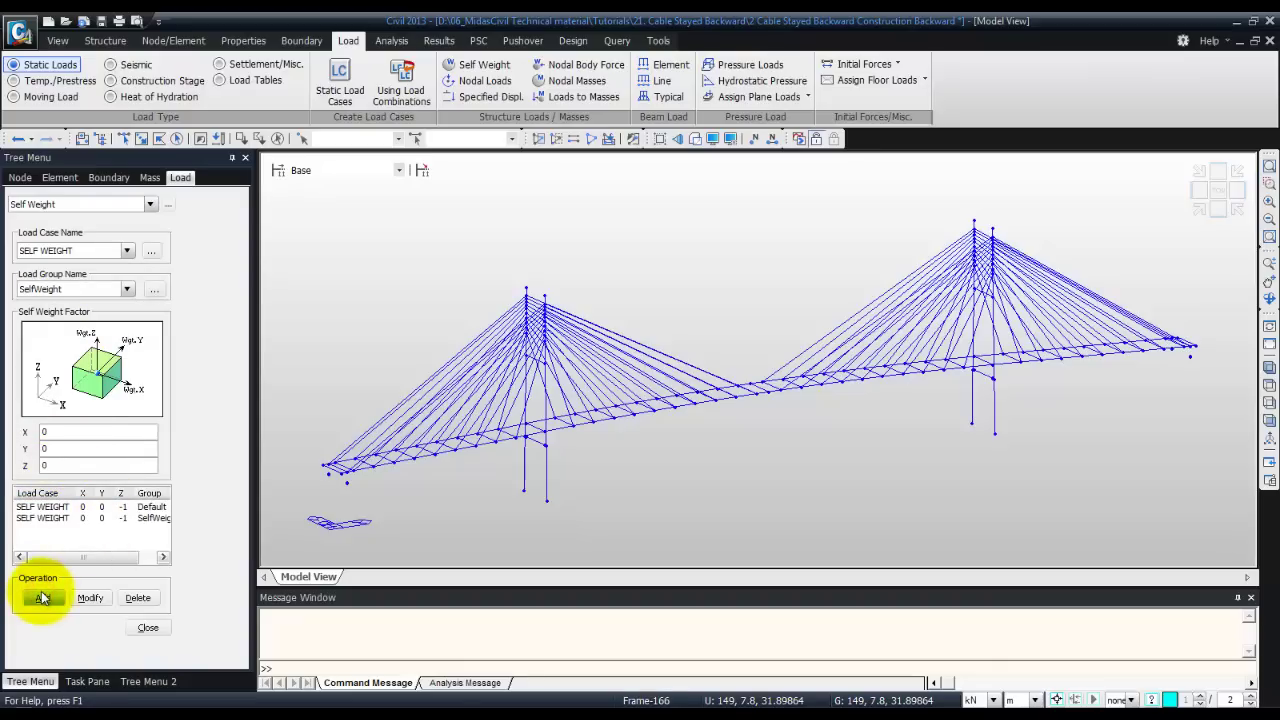
Delete the self weight entry assigned to the Default load group and finish defining self weight
left_click(92, 507)
left_click(135, 599)
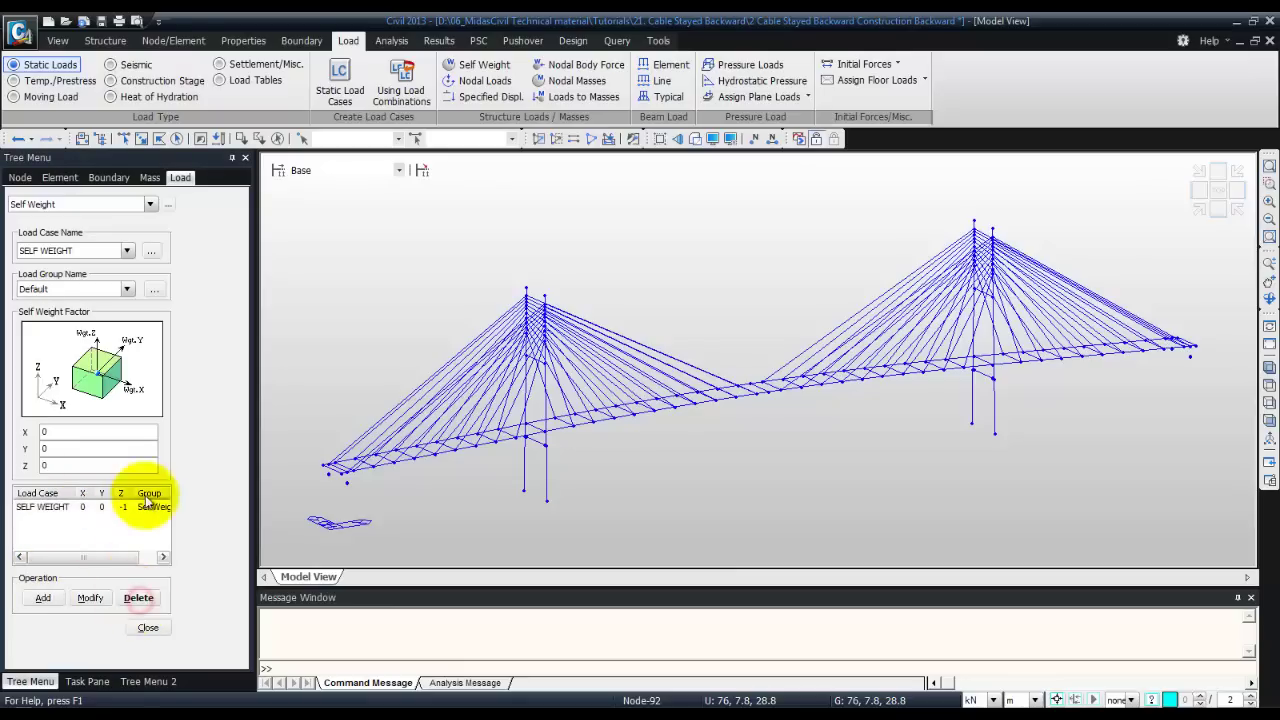
left_click(148, 628)
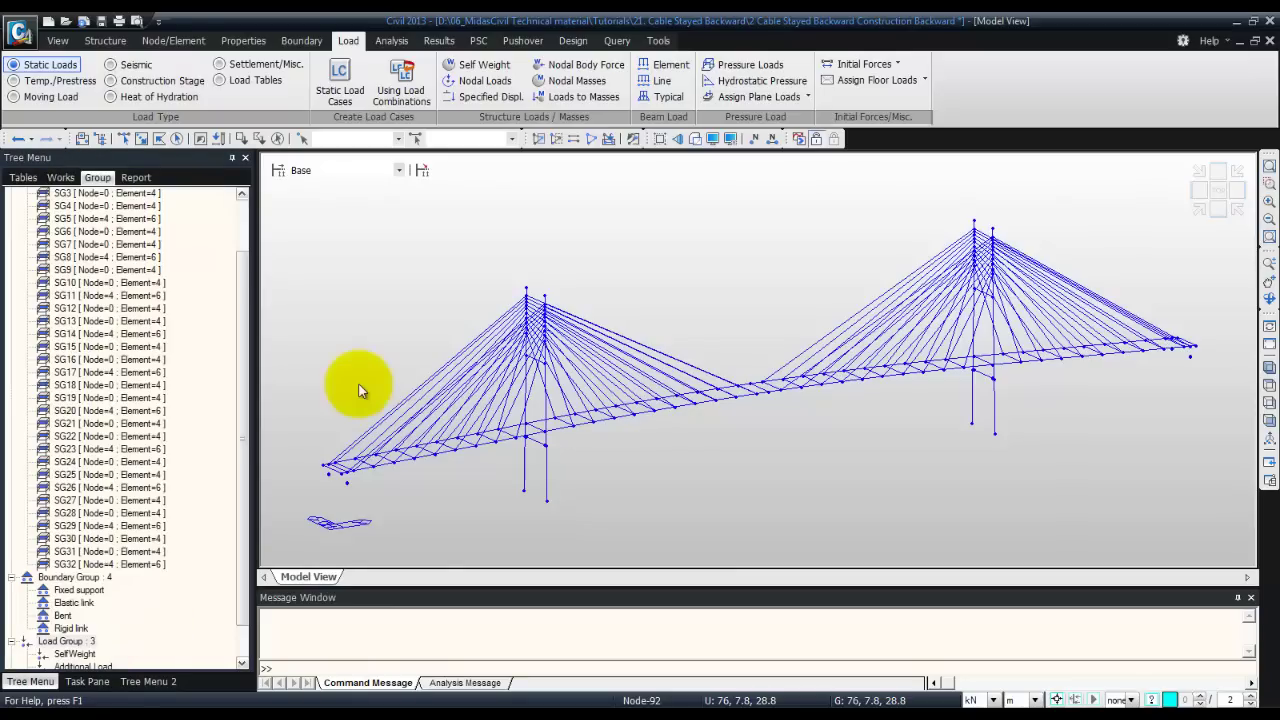
Assign the model's loads to the Additional Load group, keeping only the Beam Loads type included
scroll(222, 600, "down", 1)
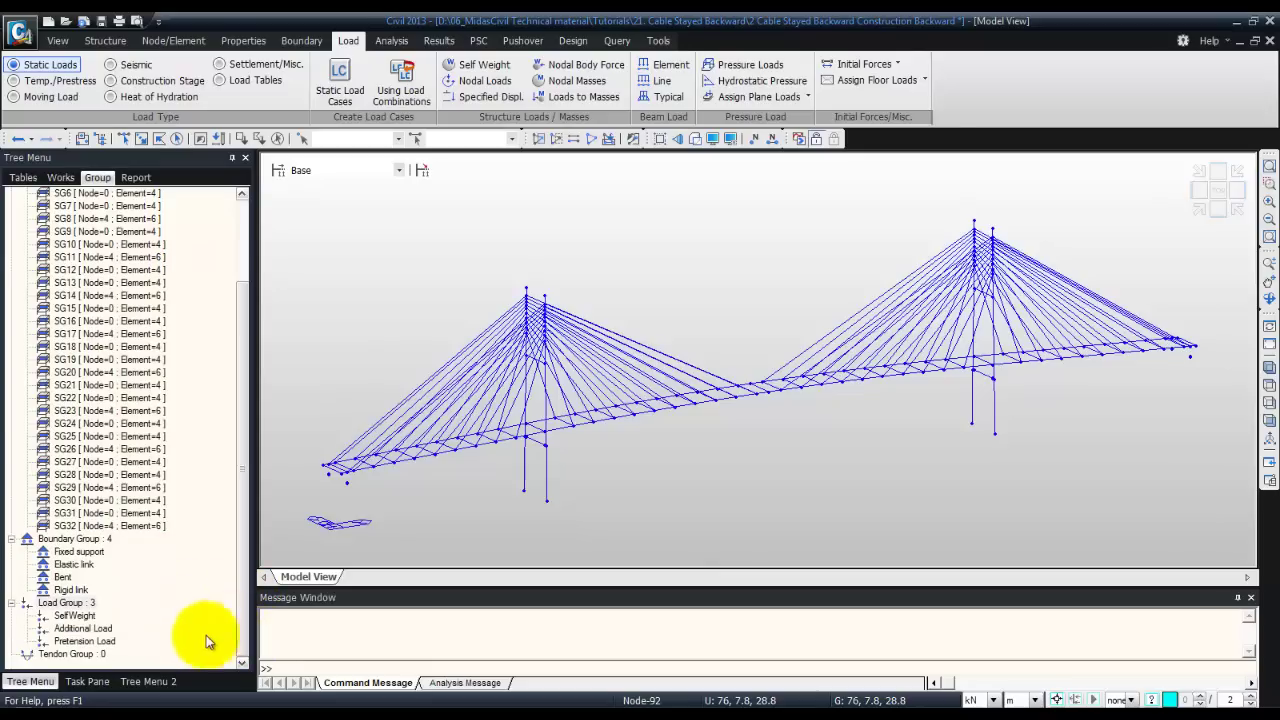
left_click(88, 628)
left_click_drag(89, 632, 463, 444)
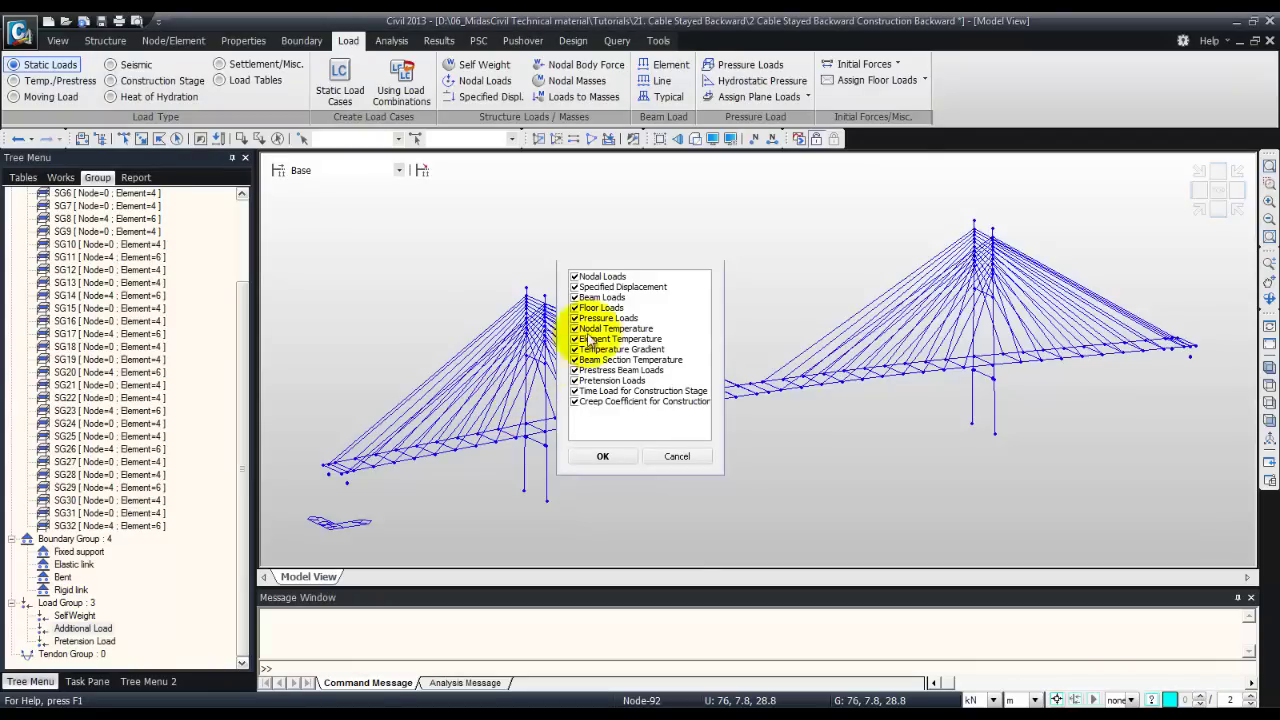
left_click(576, 286)
left_click(574, 276)
left_click(585, 307)
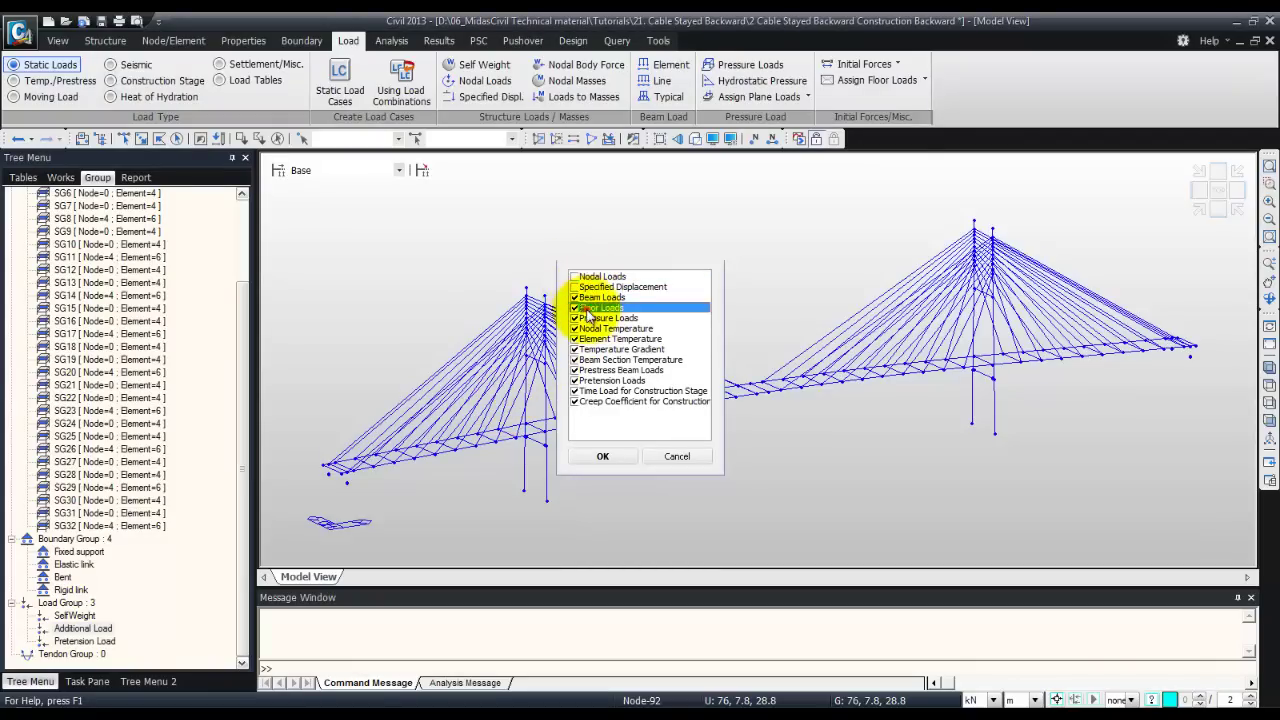
left_click(601, 401)
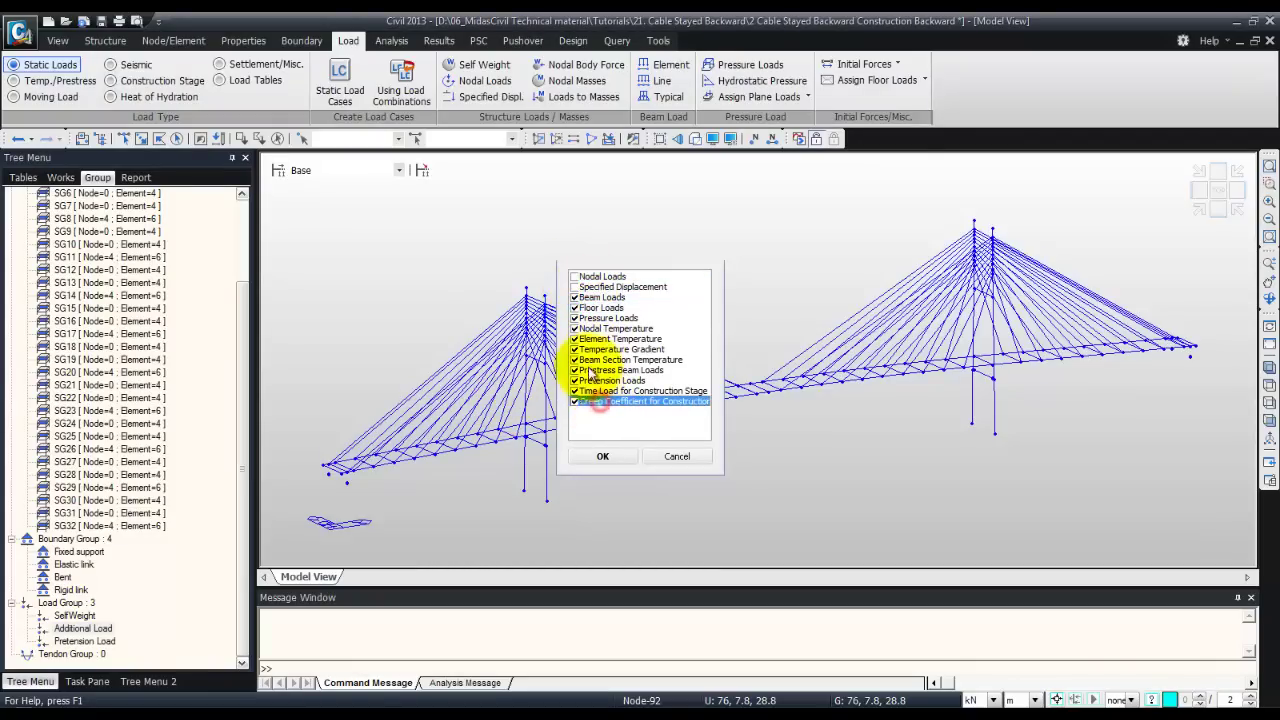
left_click(588, 307, "shift")
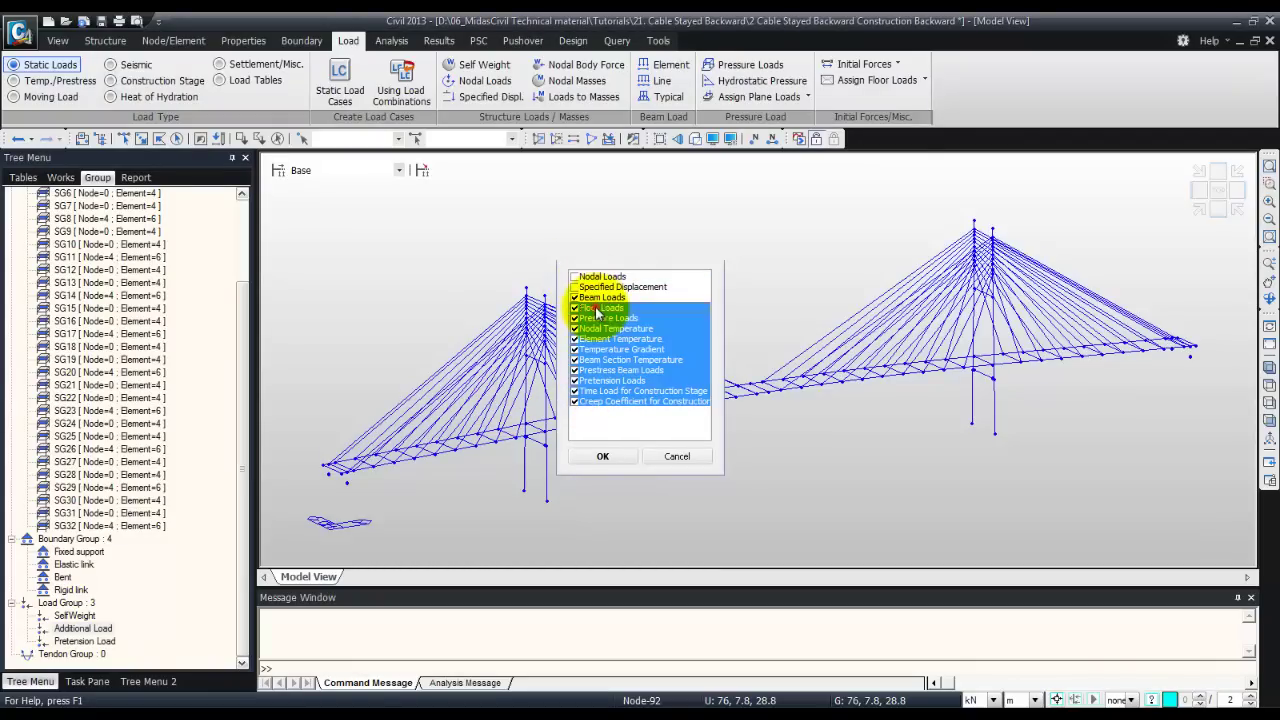
left_click(603, 456)
Assign the model's loads to the Pretension Load group, keeping only the Pretension Loads type included
left_click_drag(88, 641, 525, 431)
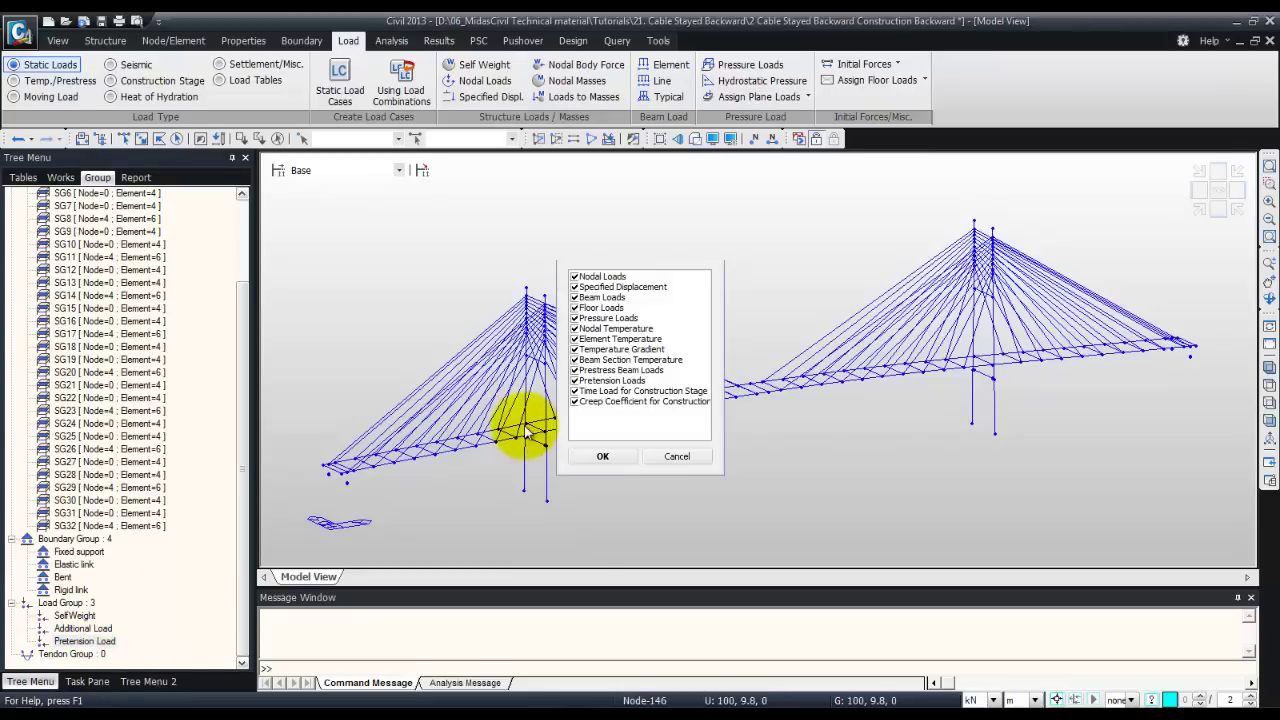
left_click(575, 391)
left_click(576, 401)
left_click(590, 369)
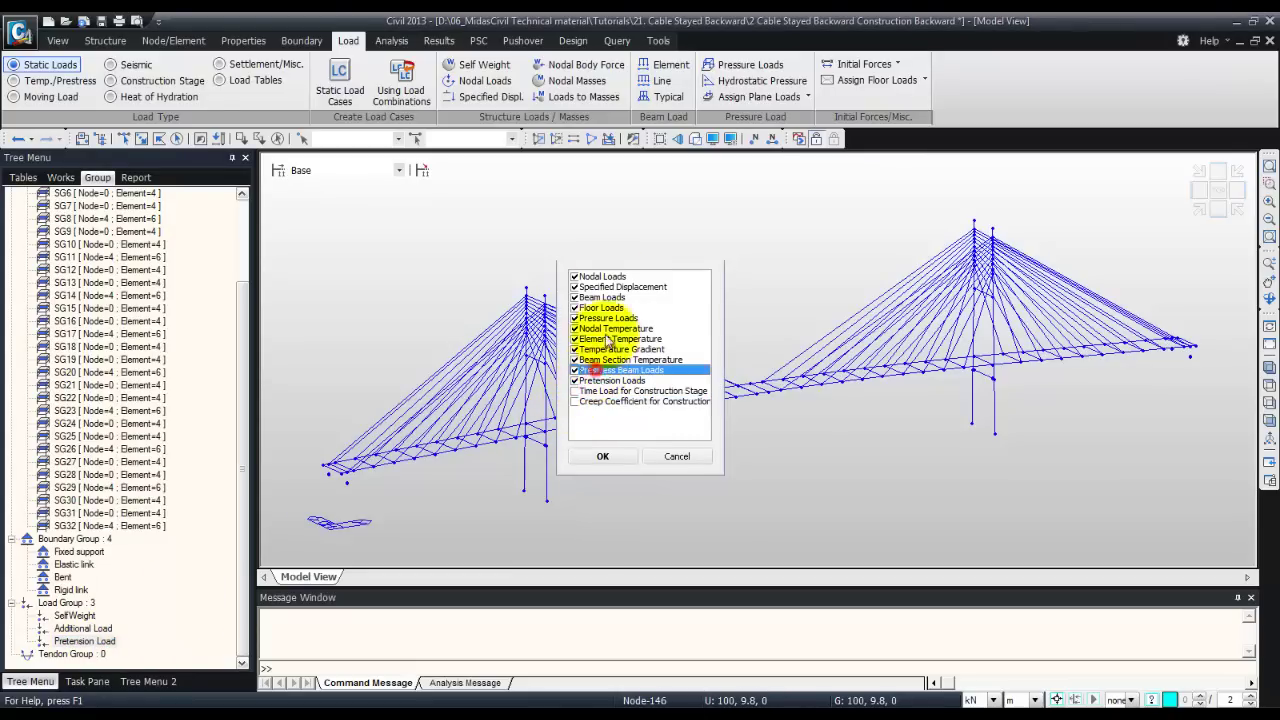
left_click(603, 277, "shift")
left_click(575, 277)
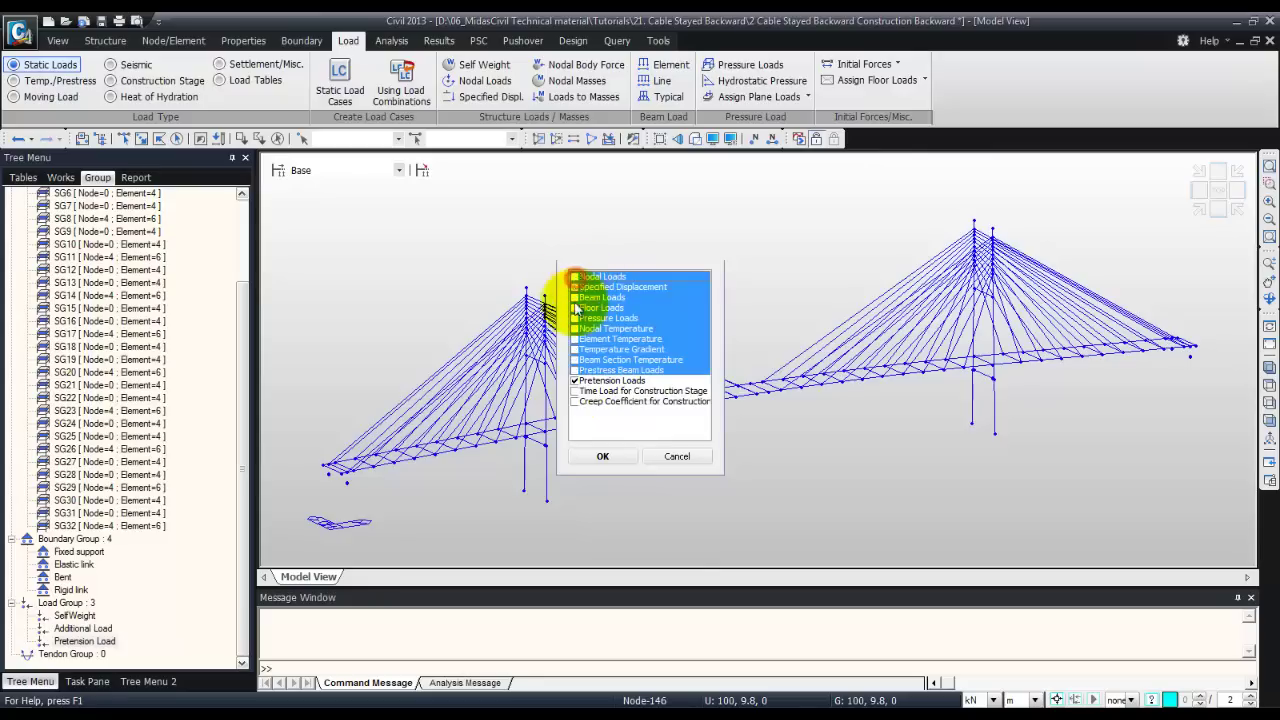
left_click(602, 456)
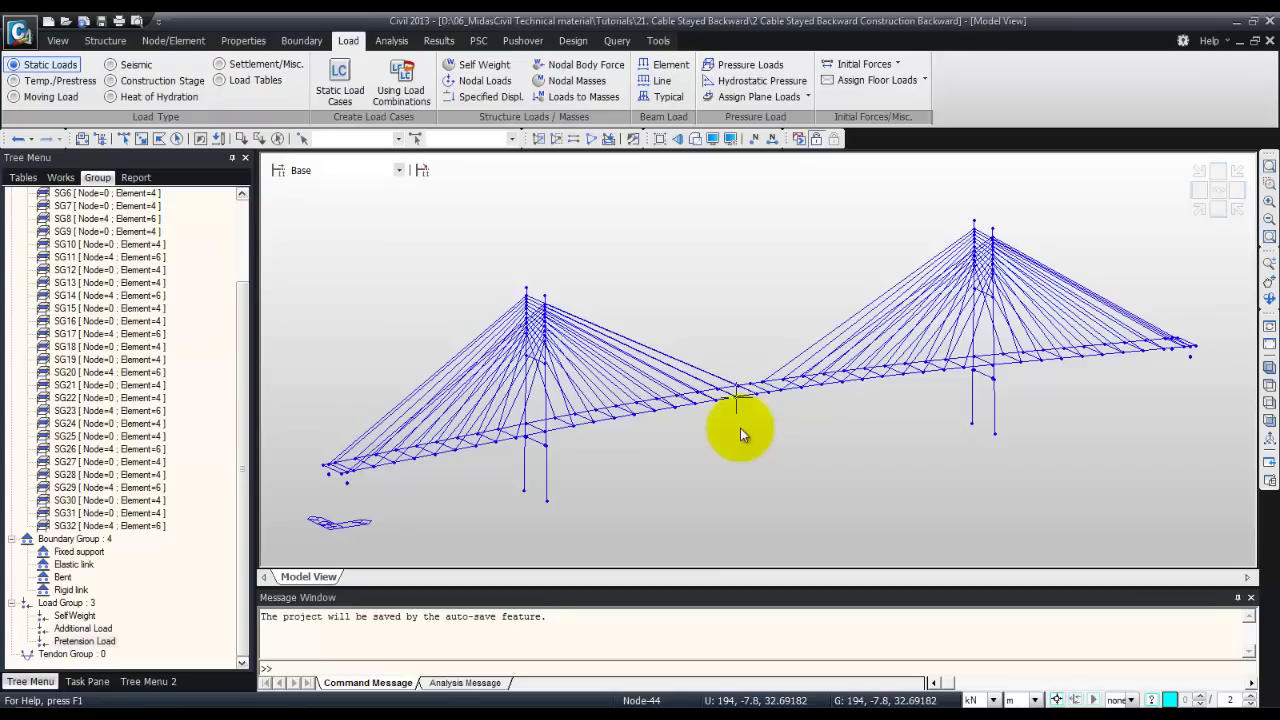
Open construction stage CS0 for modification and activate structure group SG0 with an age of 0 days
left_click(160, 81)
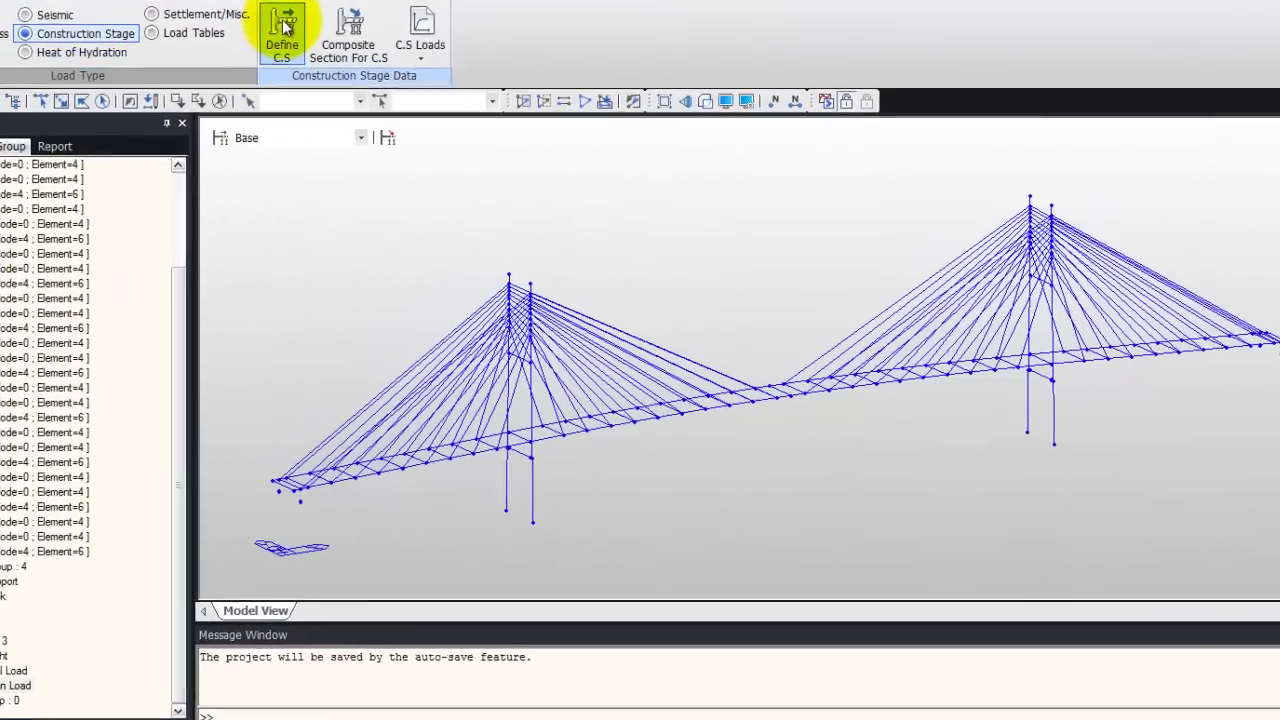
left_click(325, 68)
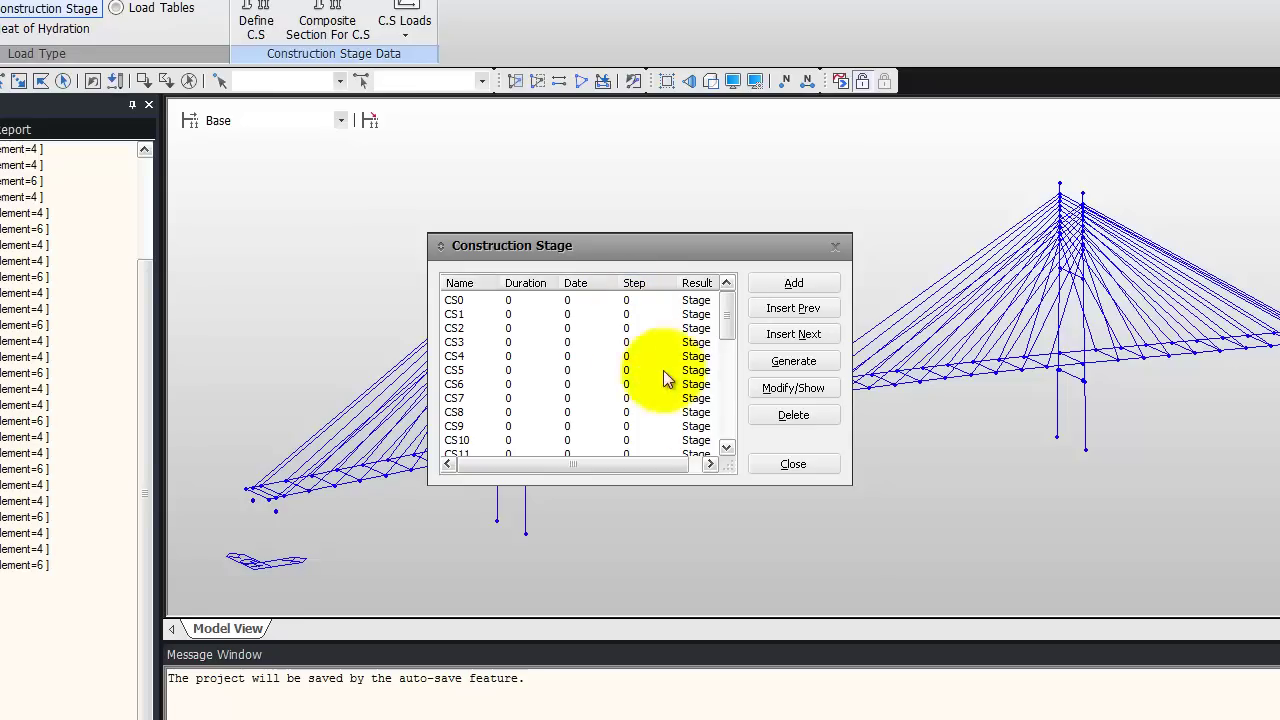
left_click(507, 305)
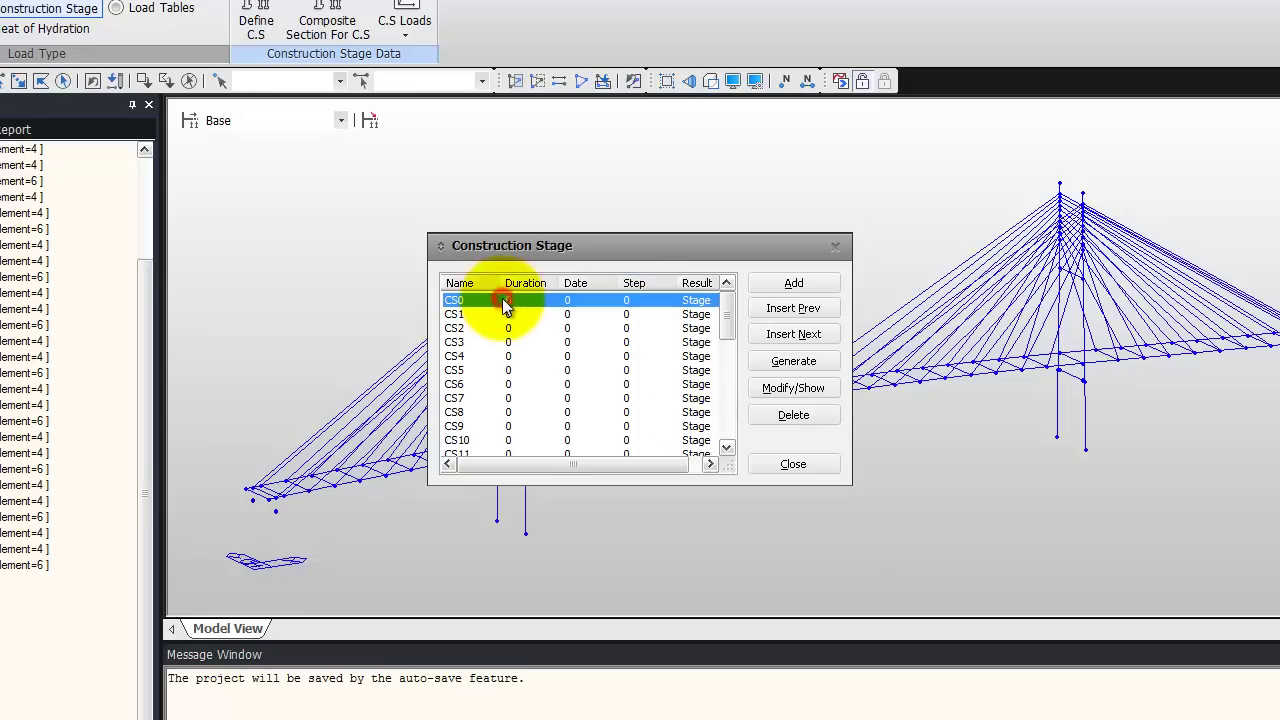
left_click(790, 388)
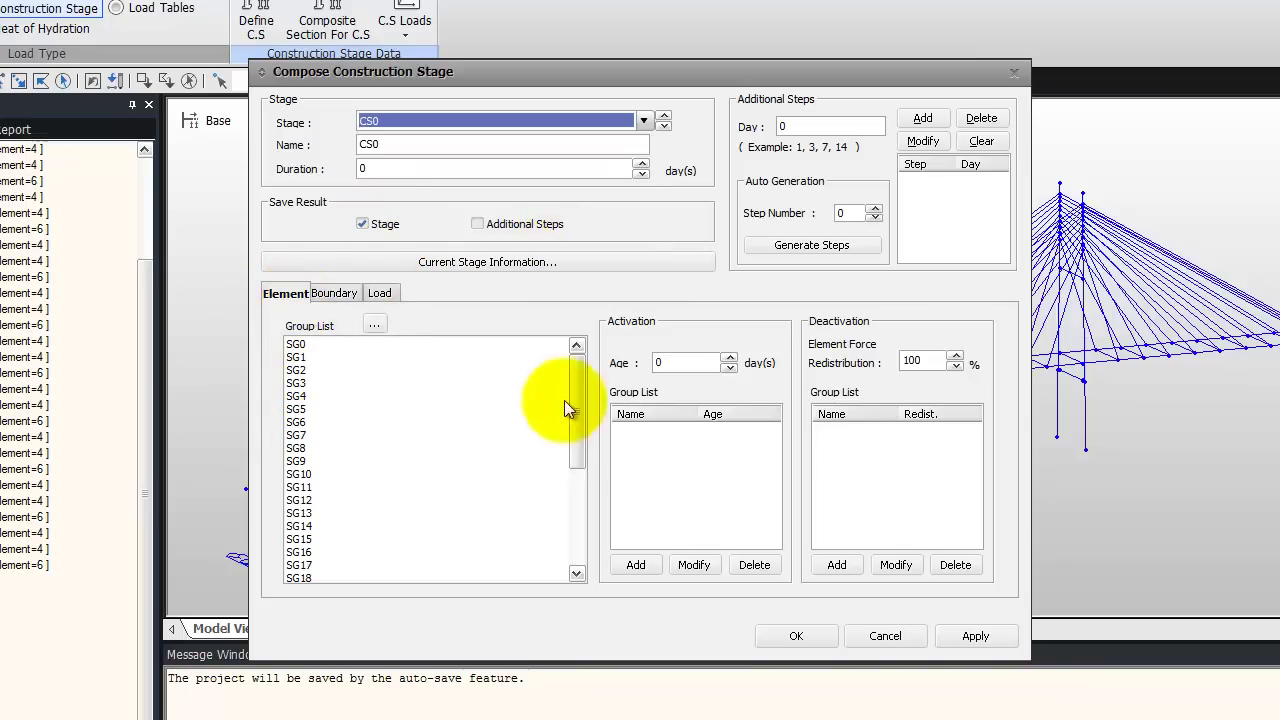
left_click(316, 342)
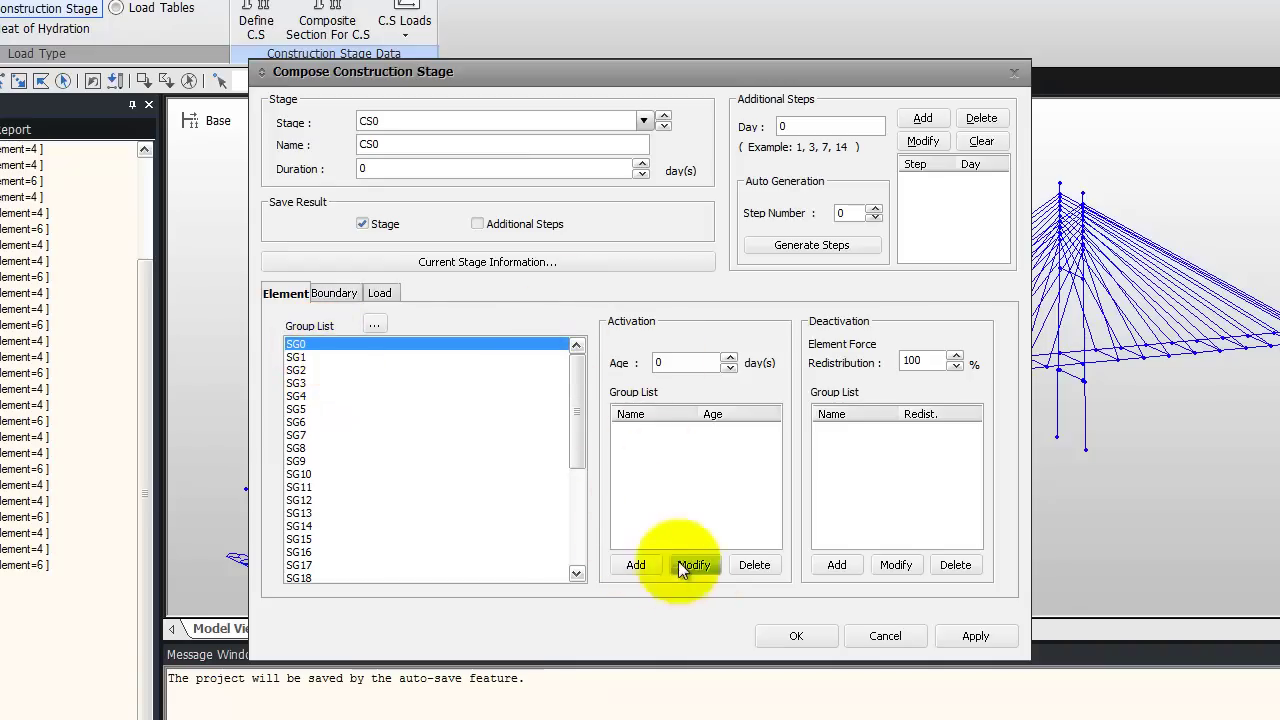
left_click(636, 565)
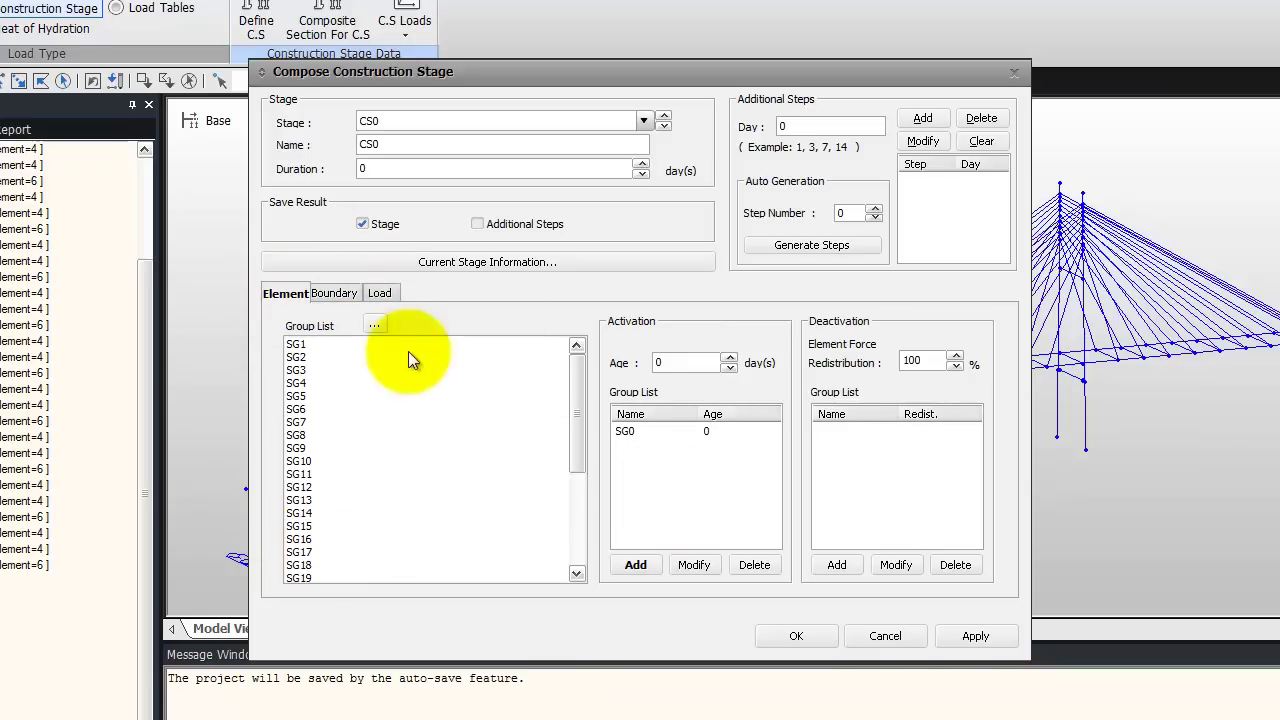
Activate boundary groups Fixed support, Elastic link and Rigid link in stage CS0 with the Original support position
left_click(333, 294)
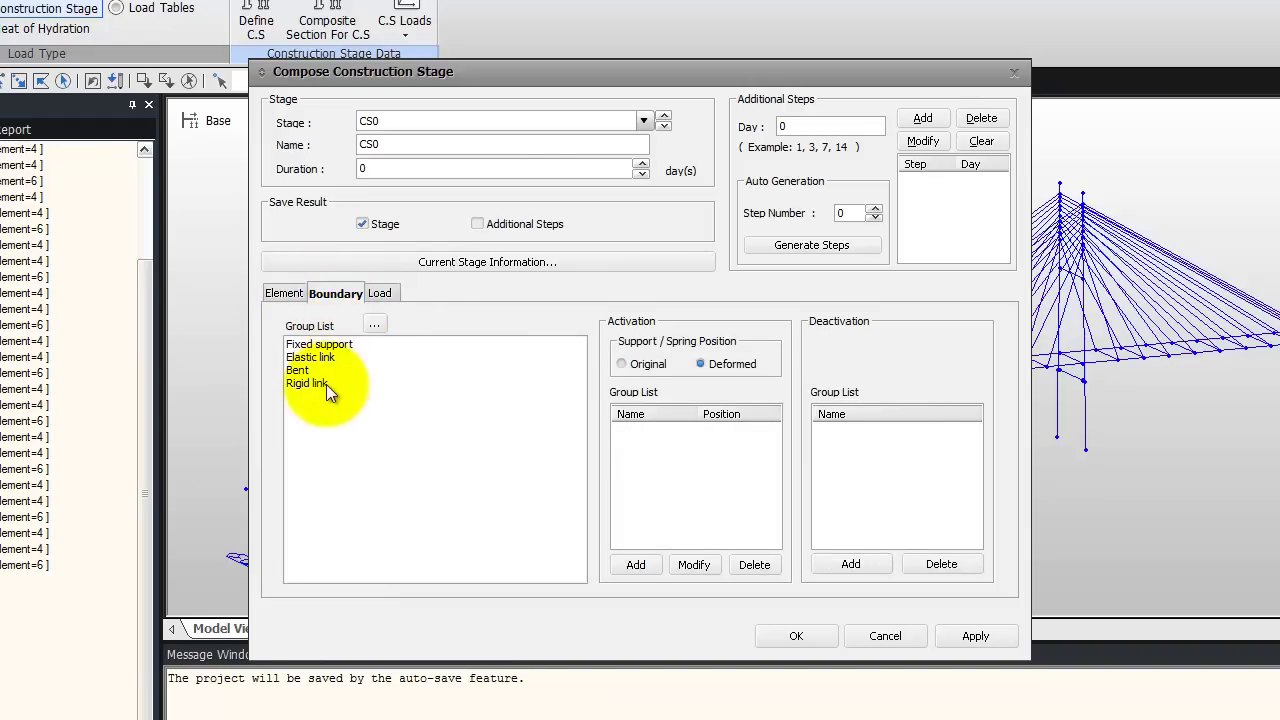
left_click(327, 345)
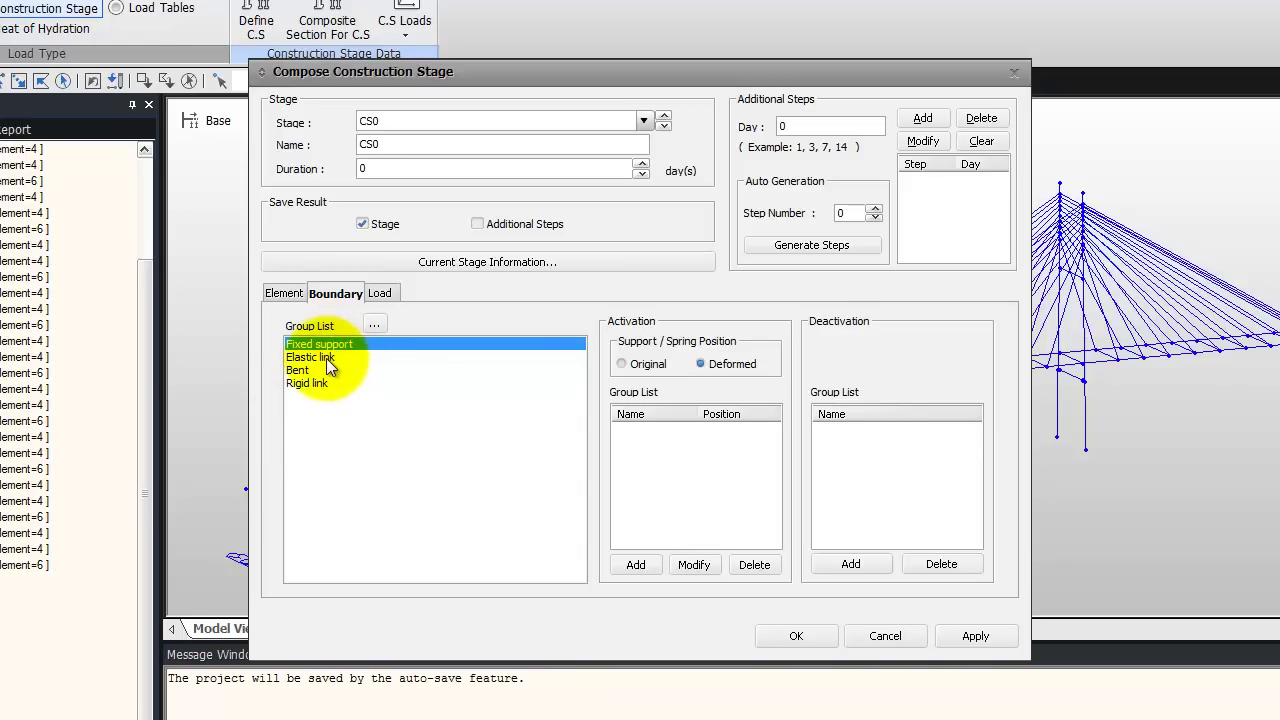
left_click(326, 358, "shift")
left_click(328, 382, "shift")
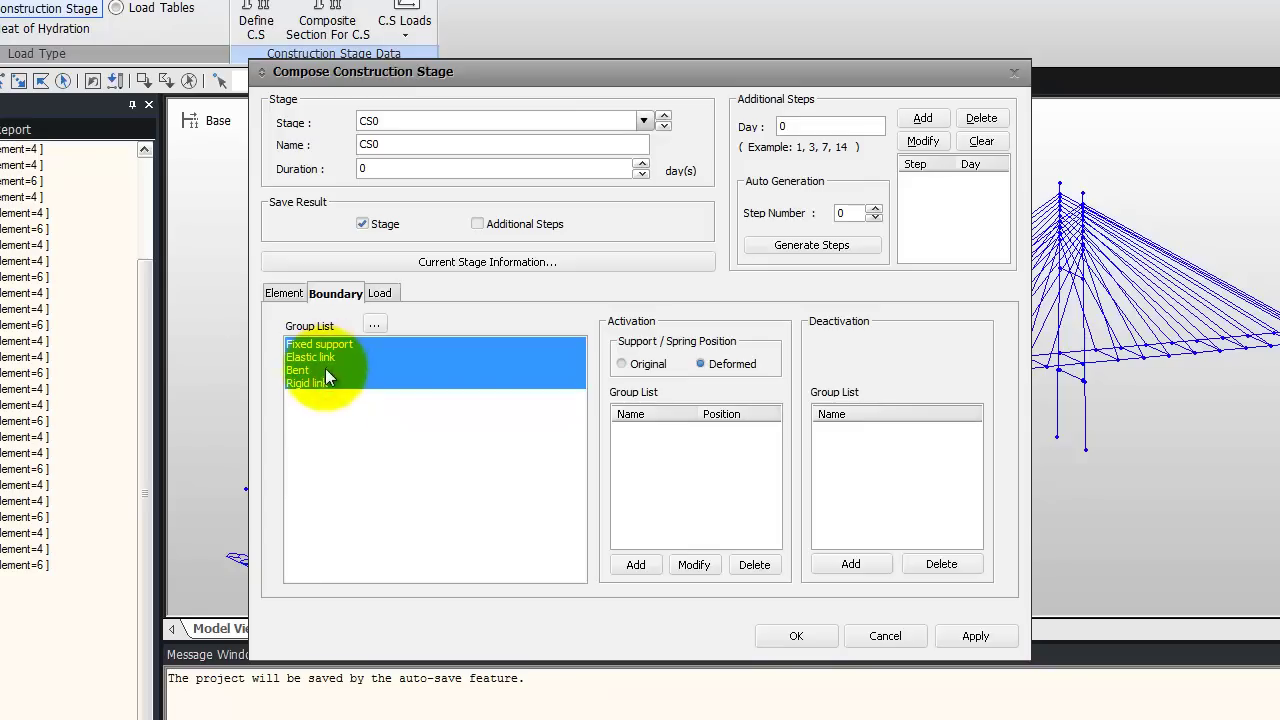
left_click(325, 370, "ctrl")
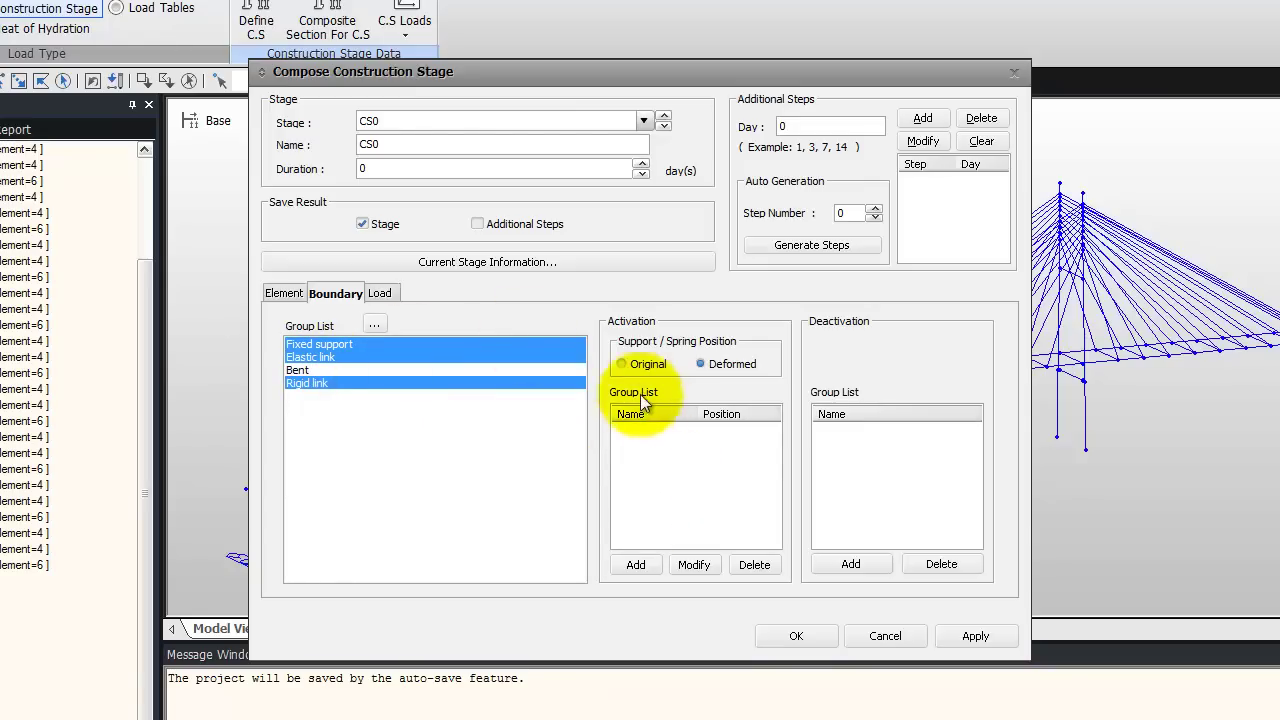
left_click(631, 366)
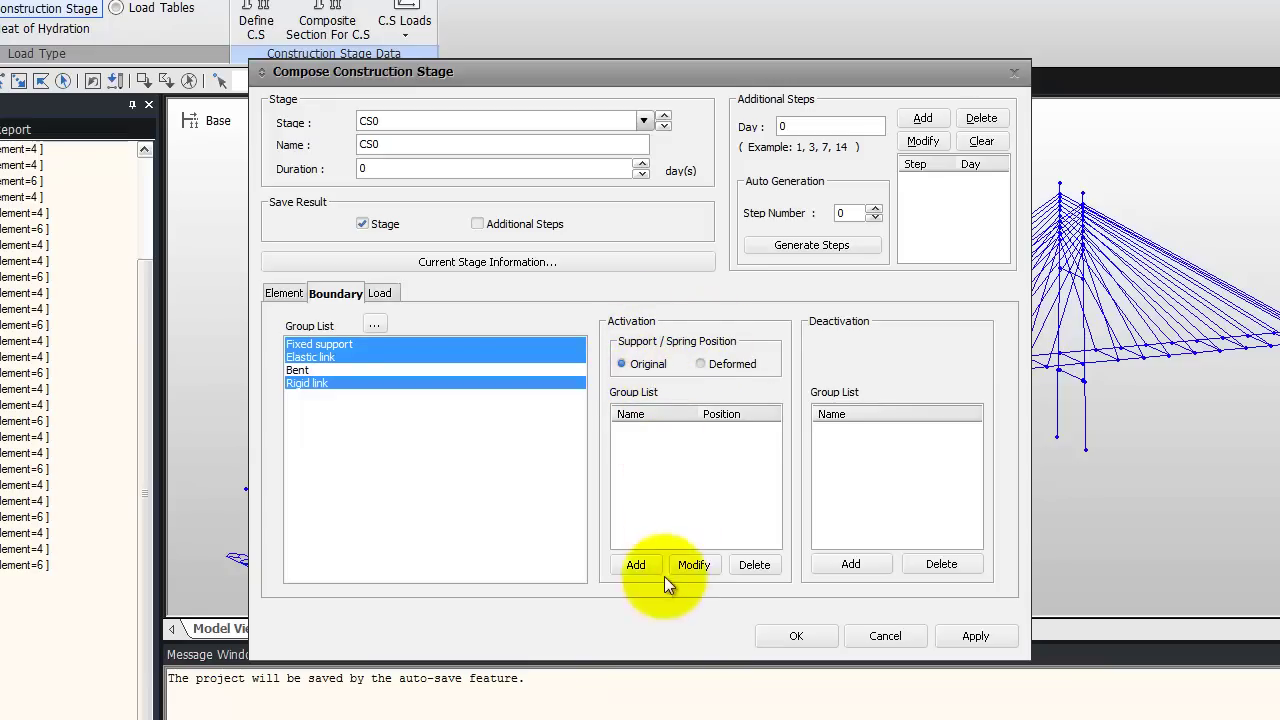
left_click(635, 565)
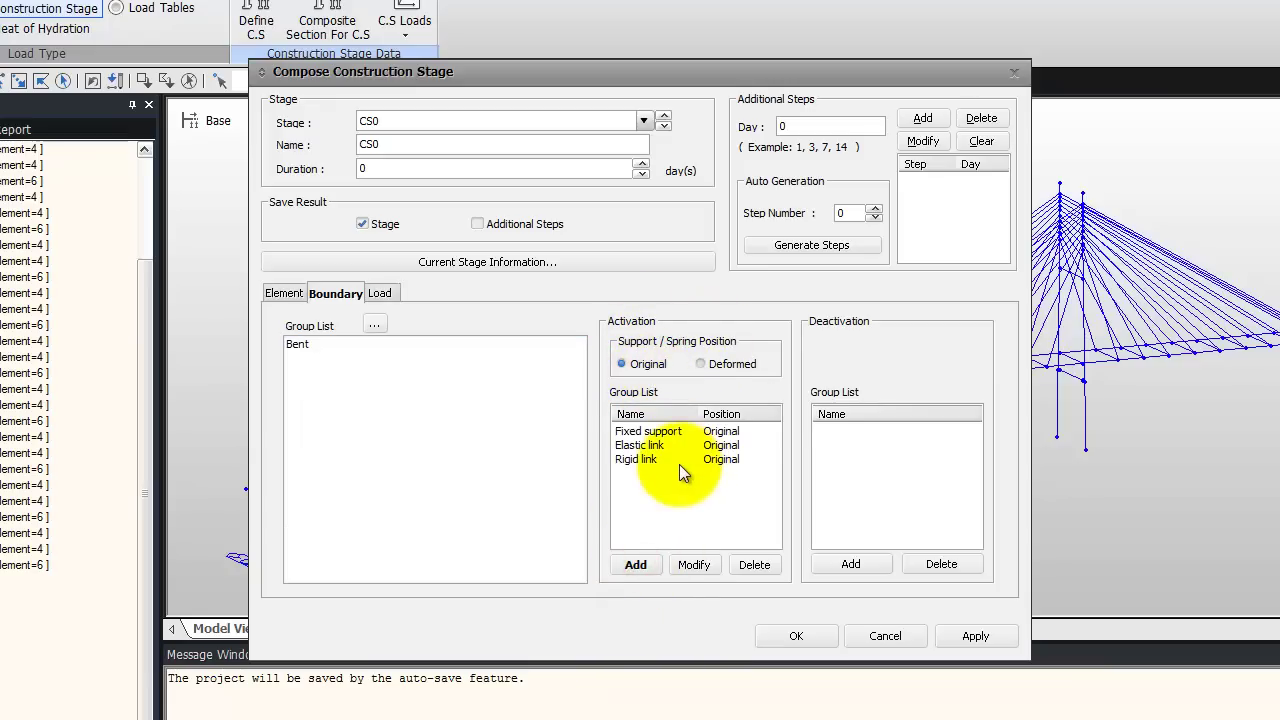
Activate load groups SelfWeight, Additional Load and Pretension Load on the first day of CS0 and apply the stage
left_click(393, 294)
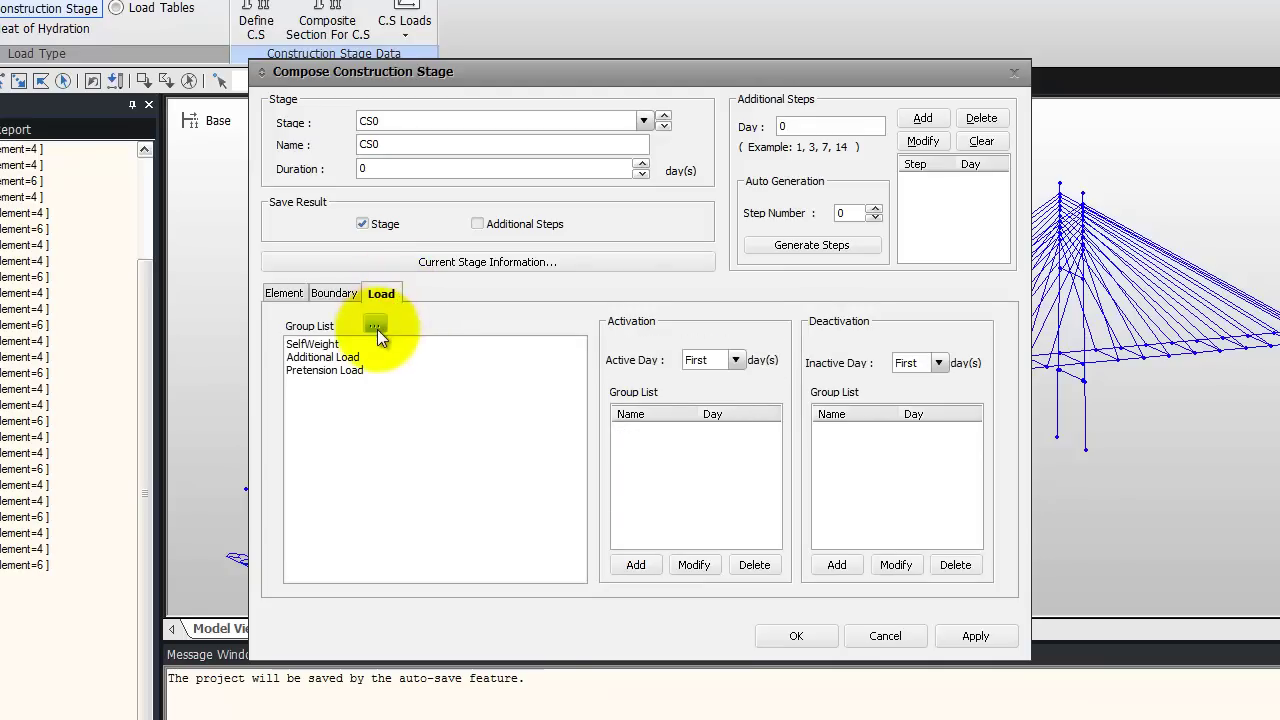
left_click(336, 352)
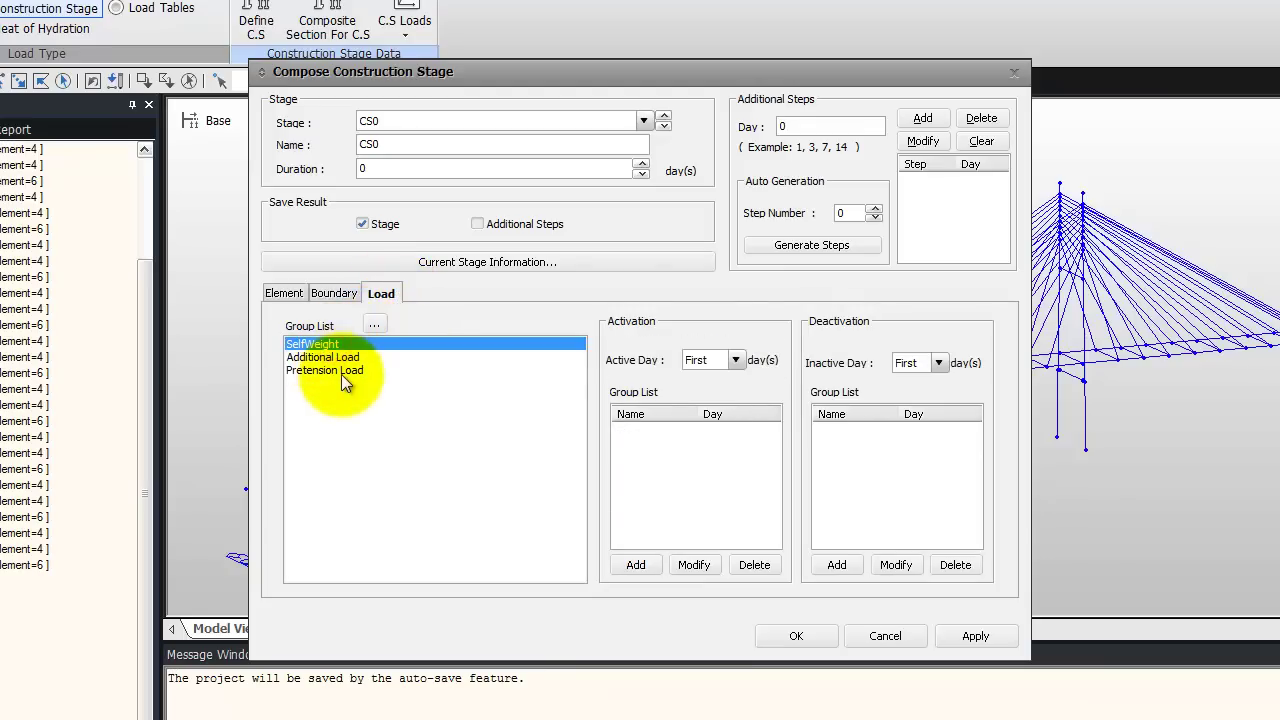
left_click(342, 370, "shift")
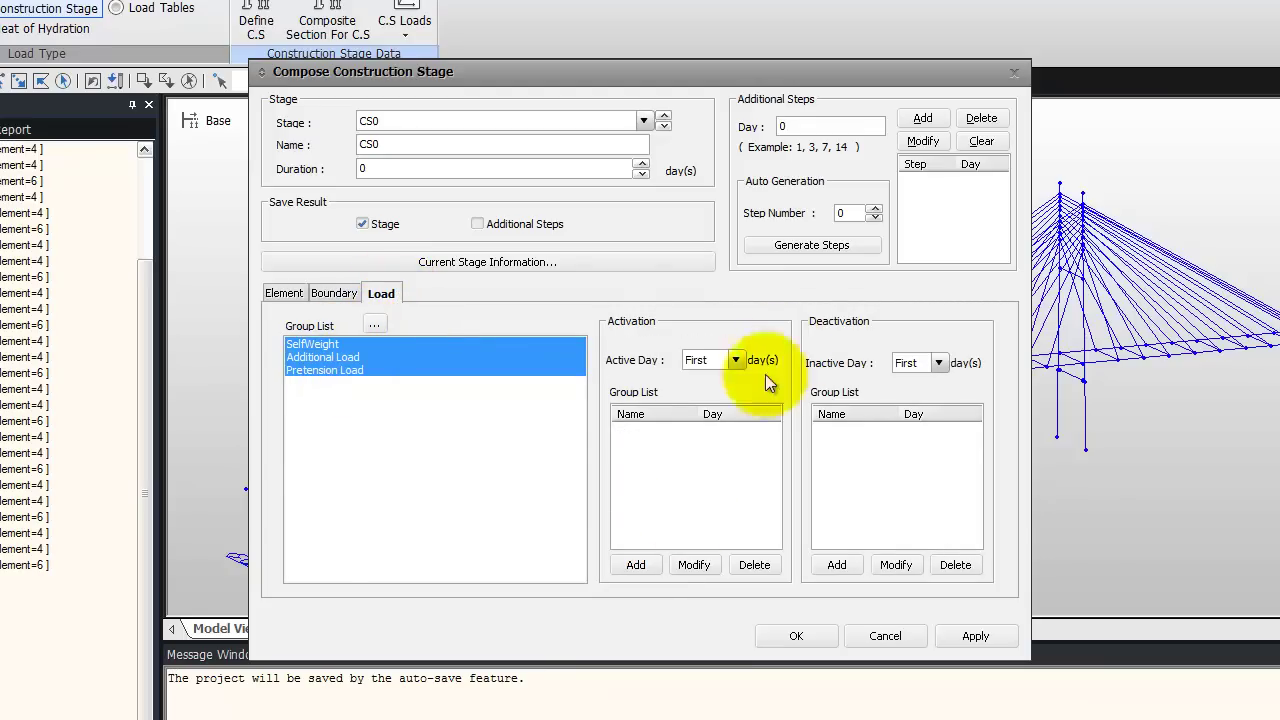
left_click(640, 562)
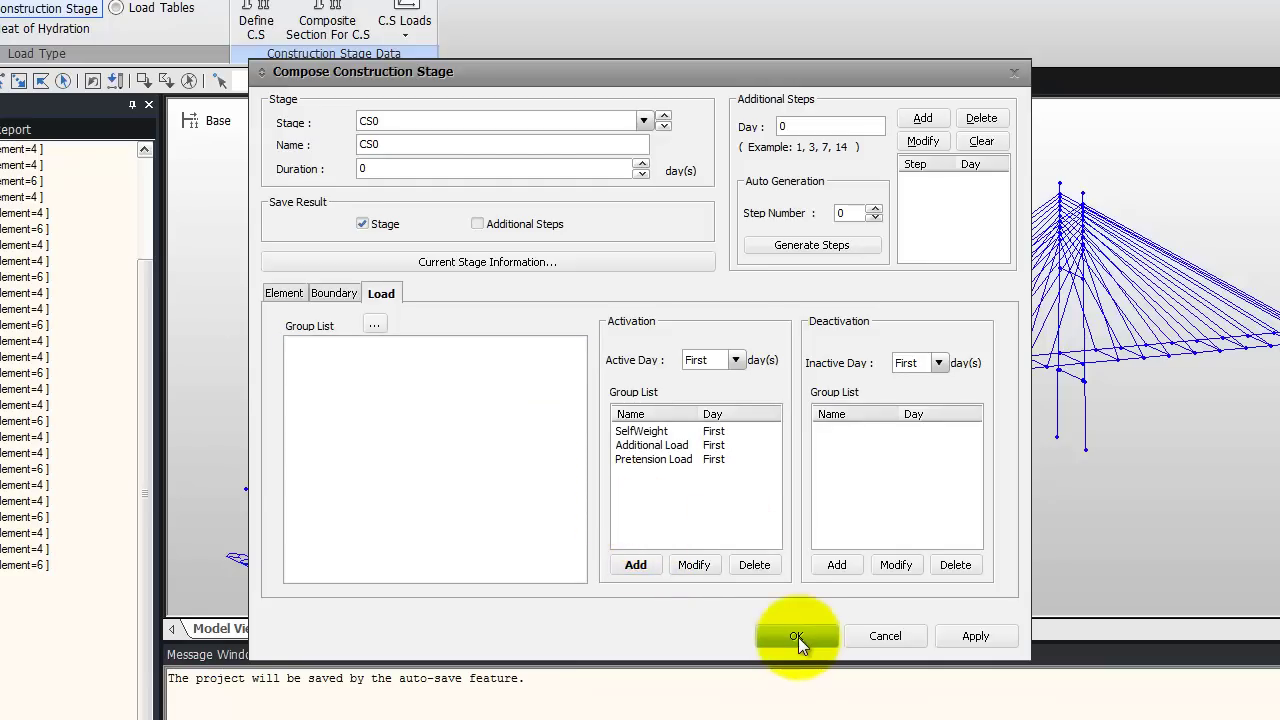
left_click(966, 640)
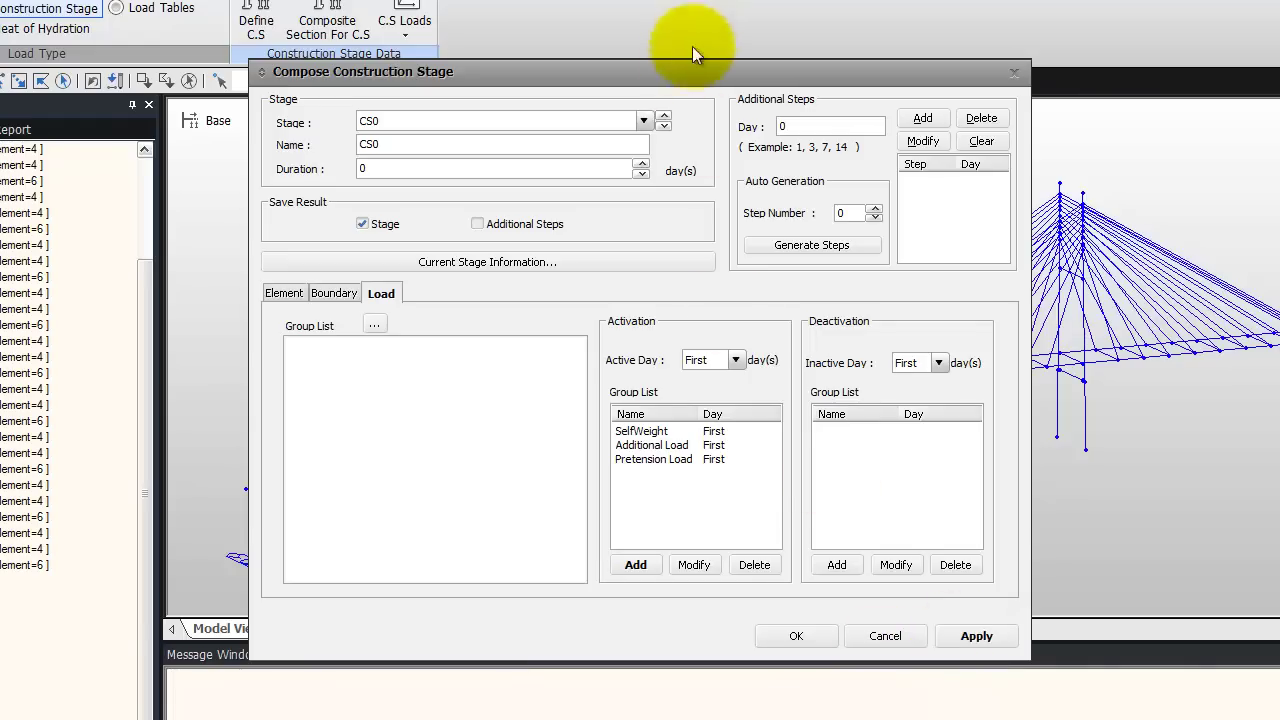
Deactivate the Additional Load group on the first day of construction stage CS1 and apply the stage
left_click(642, 121)
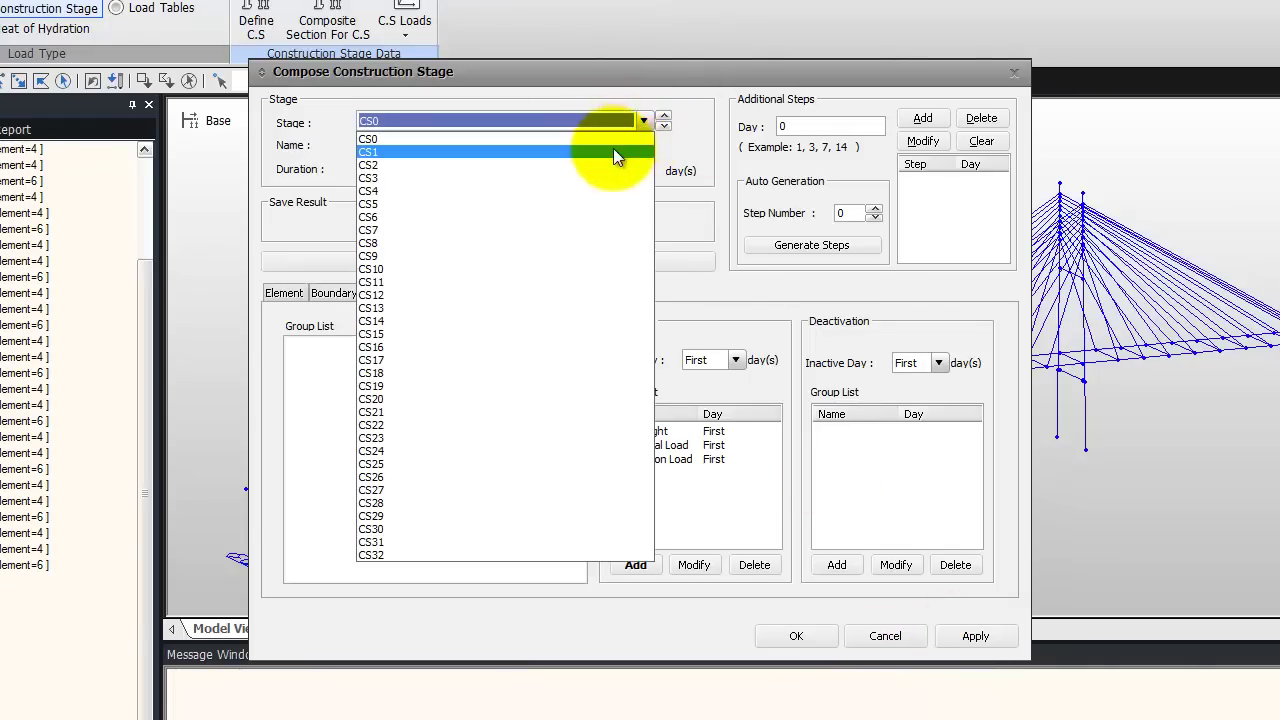
left_click(612, 148)
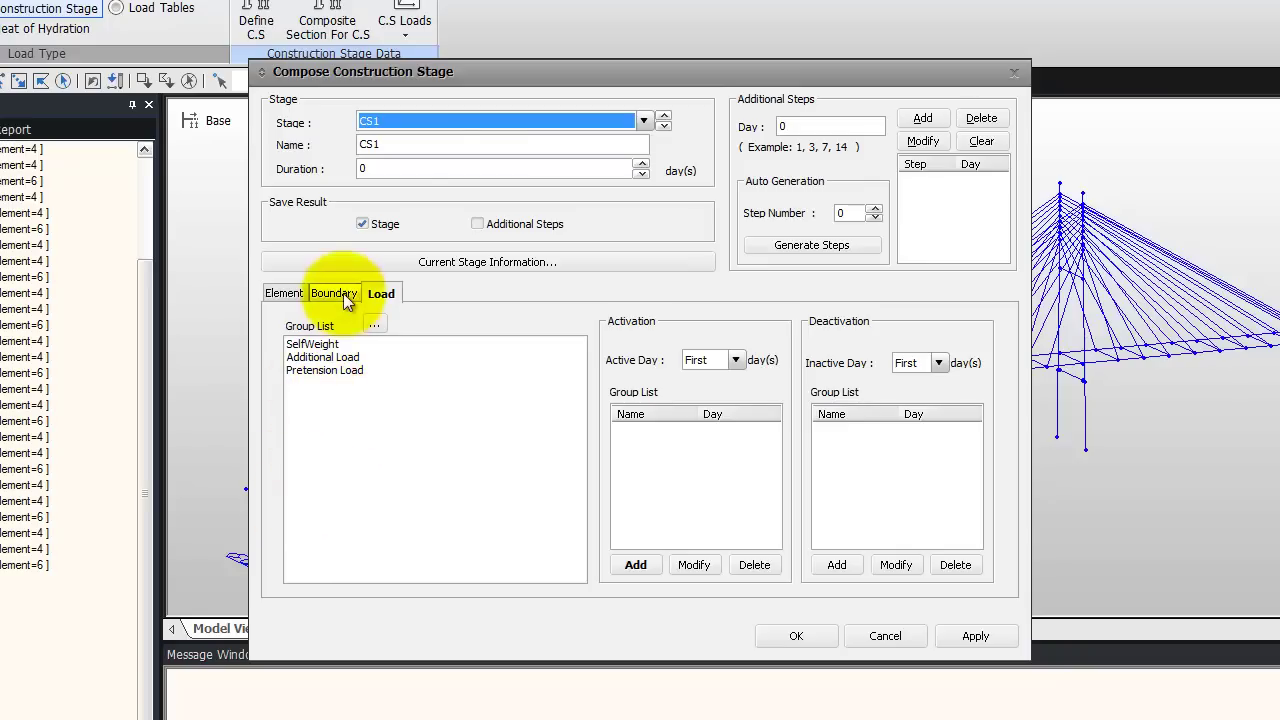
left_click(323, 357)
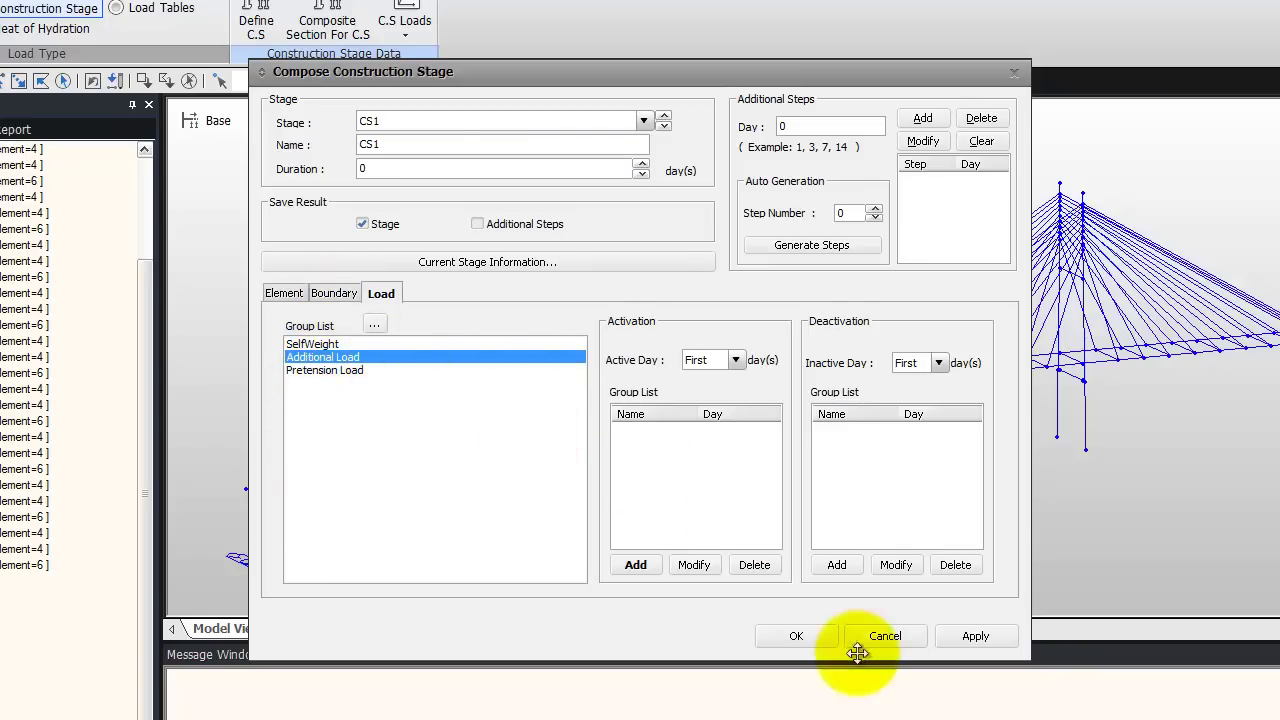
left_click(836, 565)
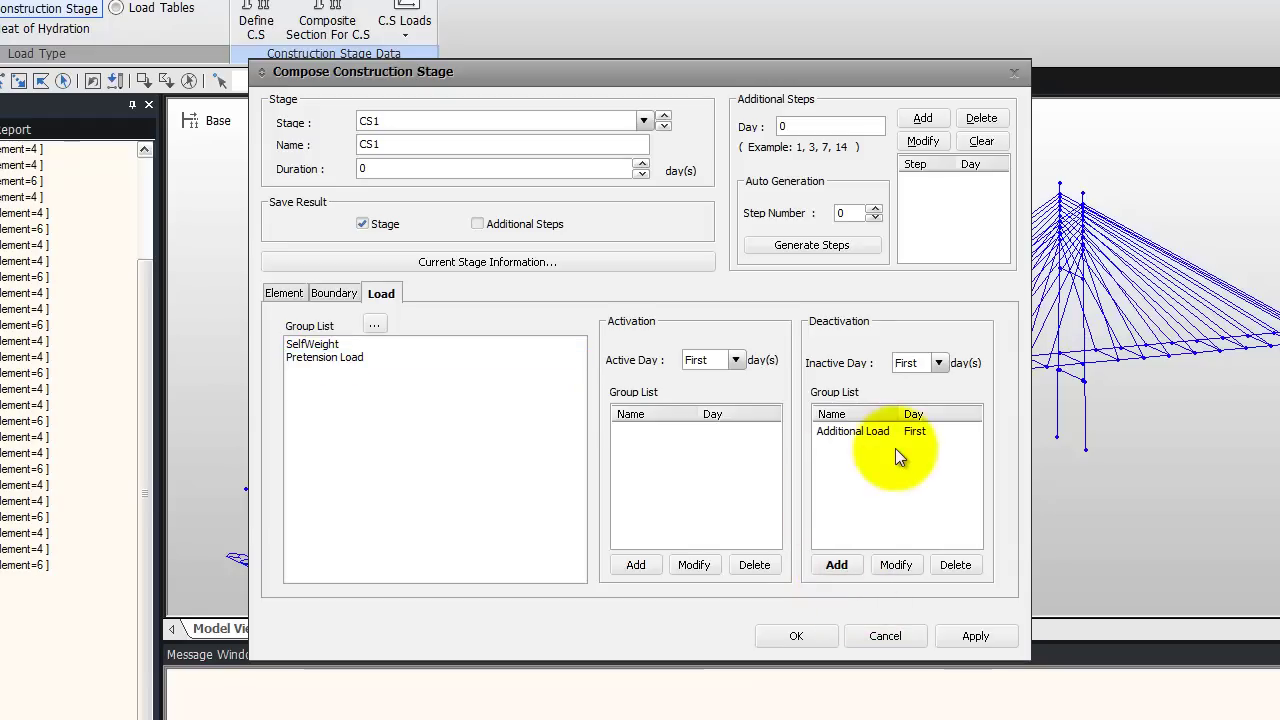
left_click(975, 637)
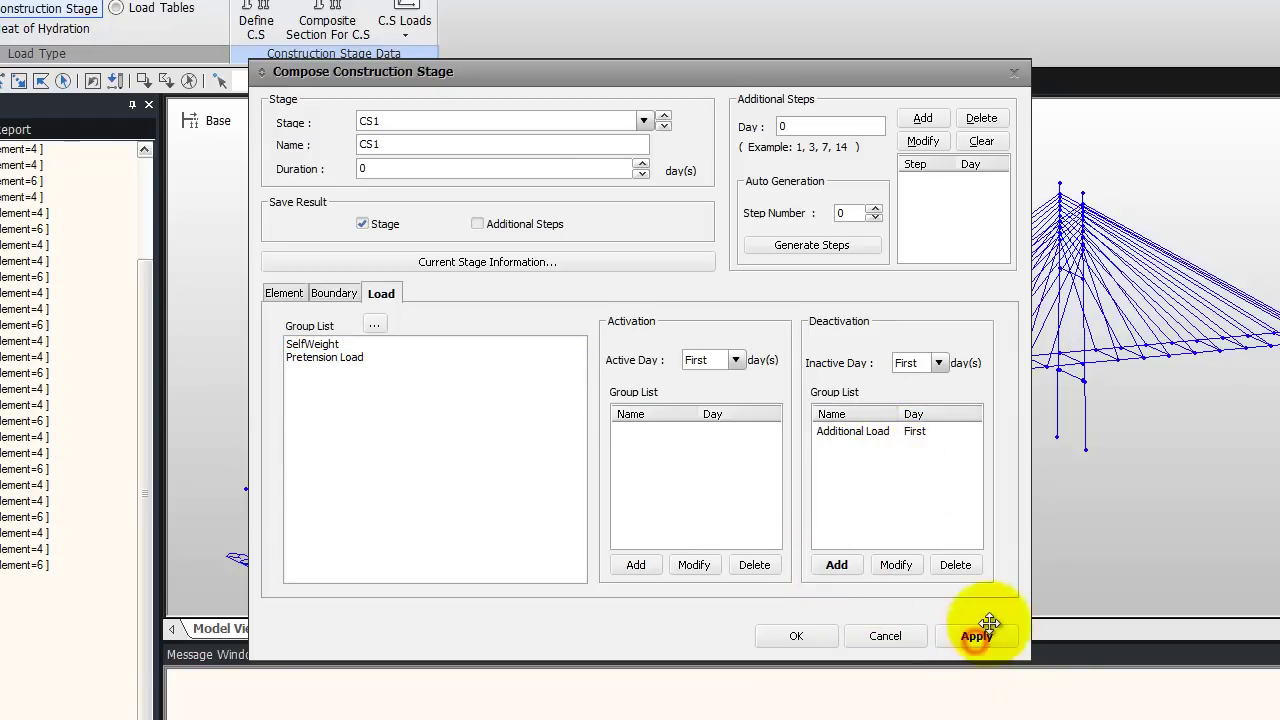
Deactivate structure group SG2 with 100% element force redistribution in construction stage CS2
left_click(644, 121)
left_click(614, 163)
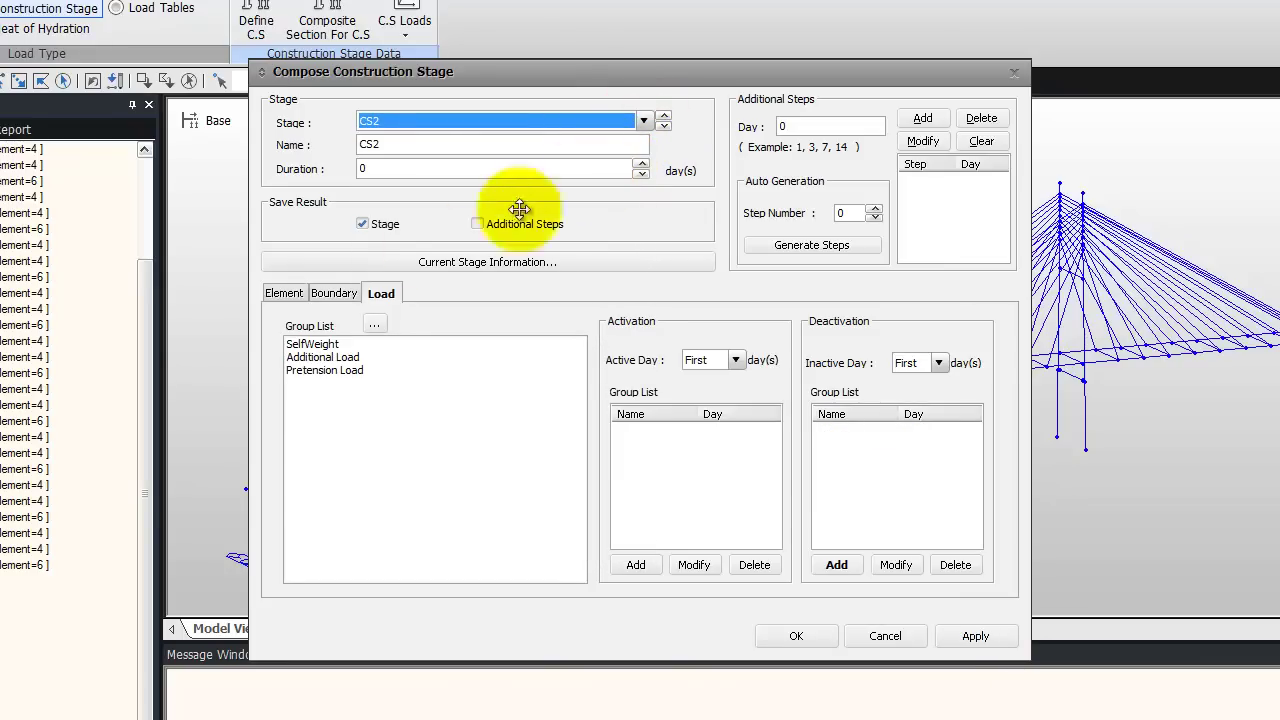
left_click(286, 296)
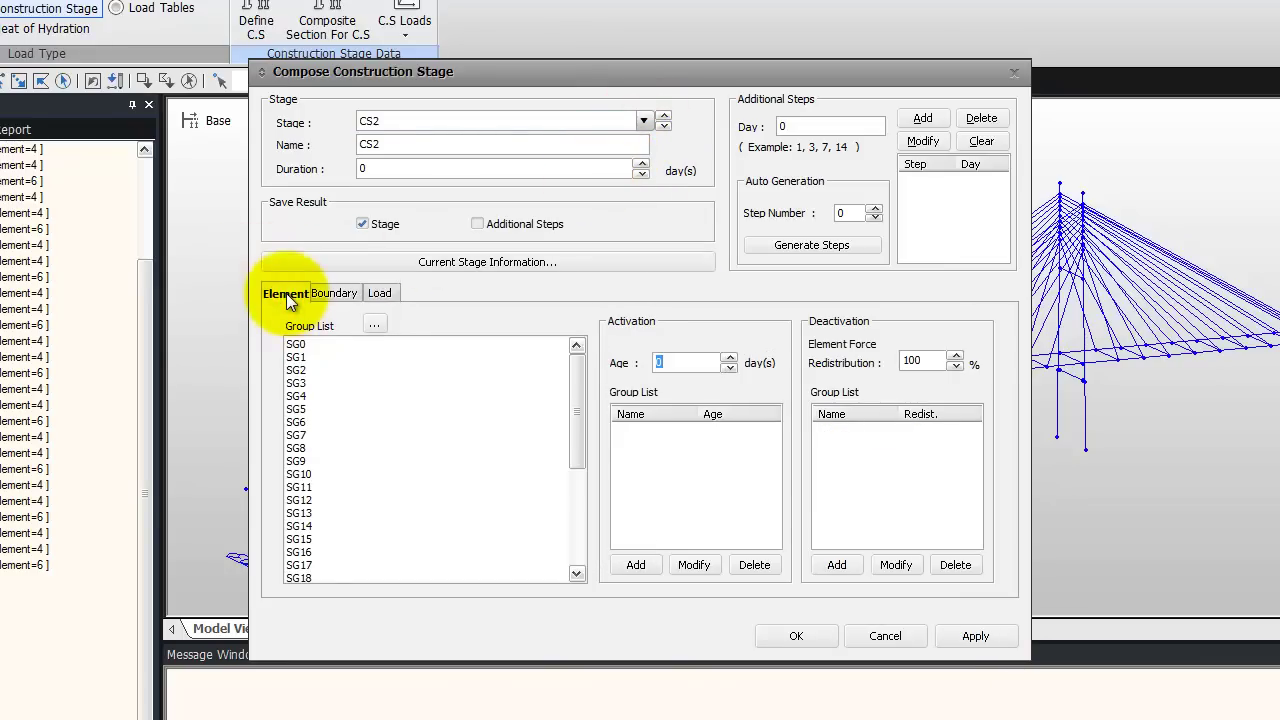
left_click(300, 370)
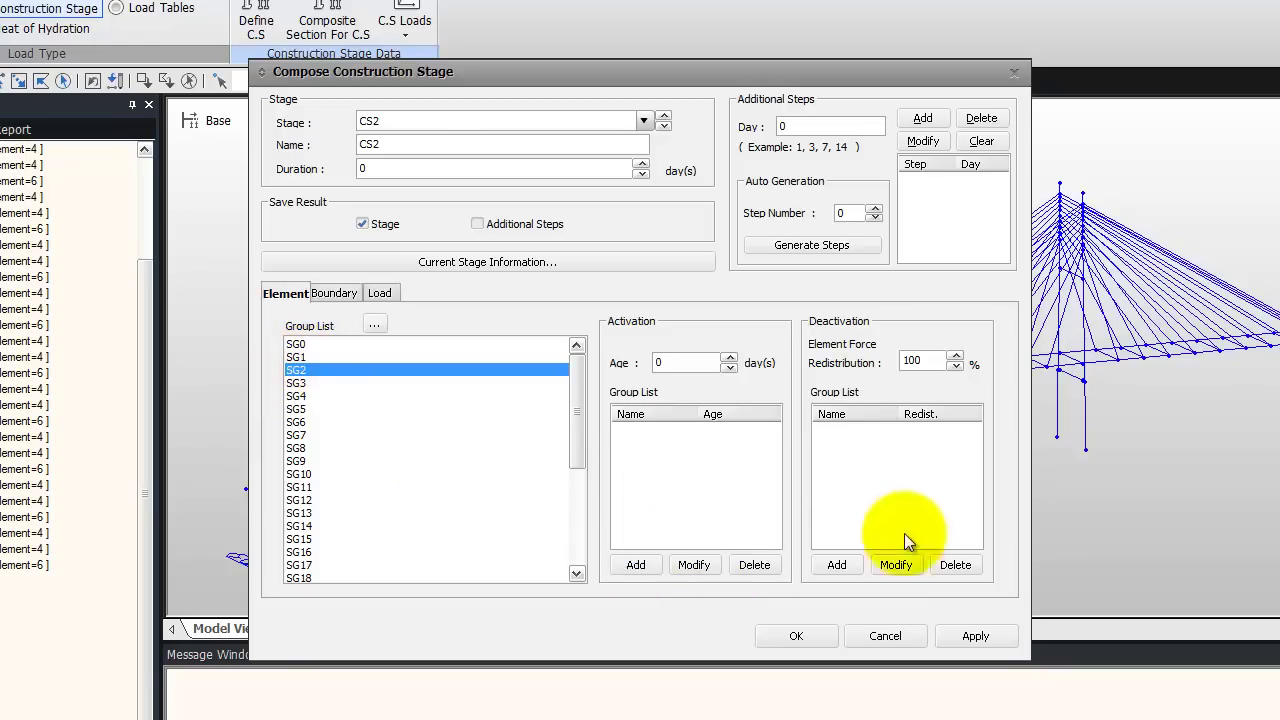
left_click(838, 566)
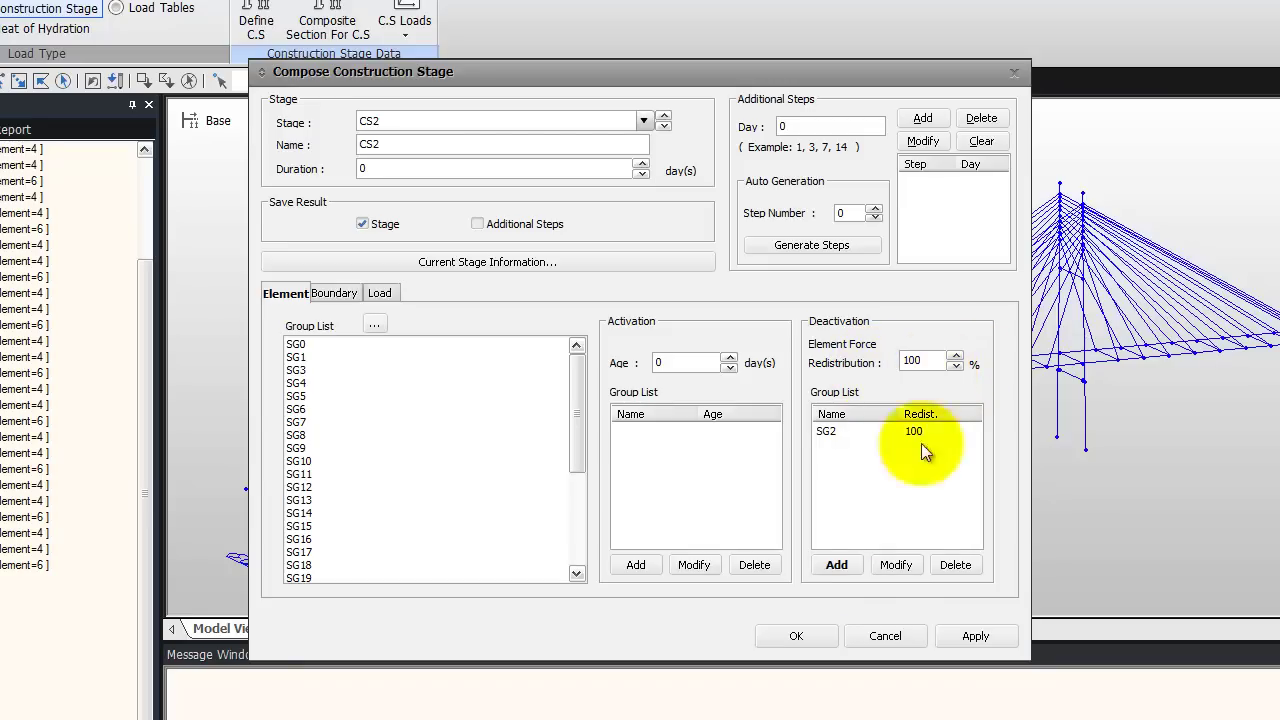
Activate boundary group Bent with the Original support position in stage CS2 and apply the stage
left_click(328, 294)
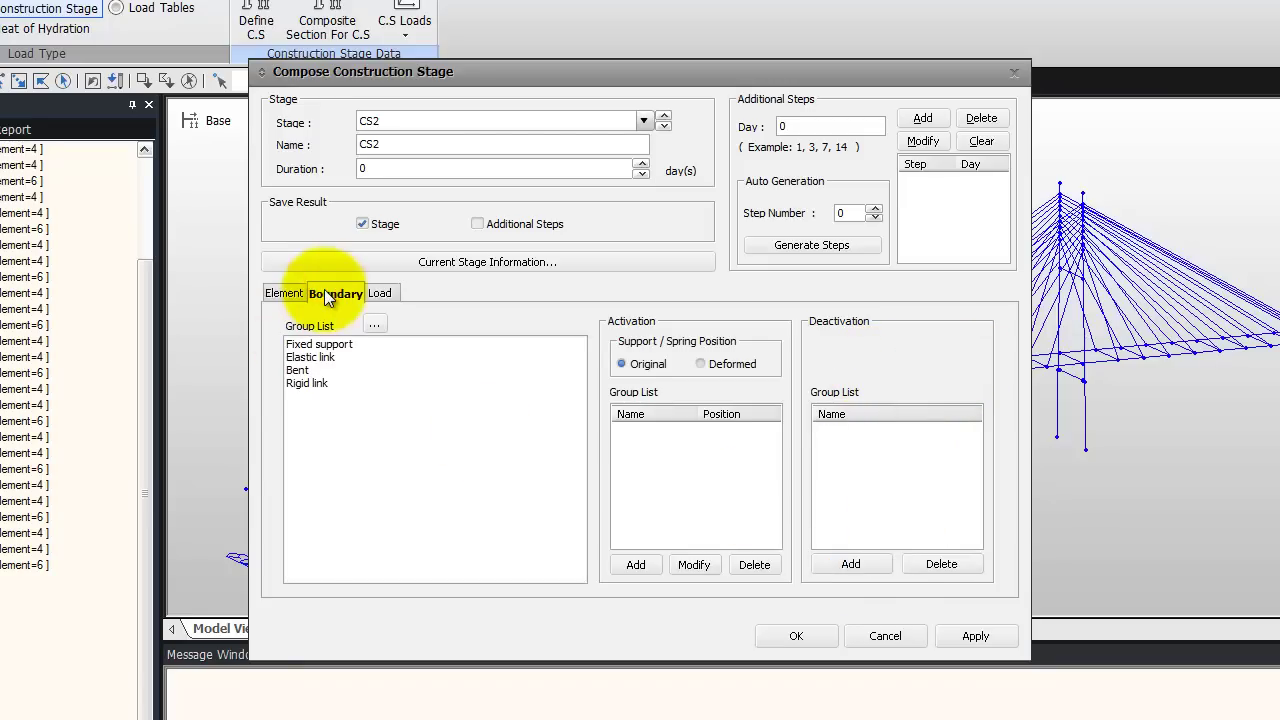
left_click(314, 371)
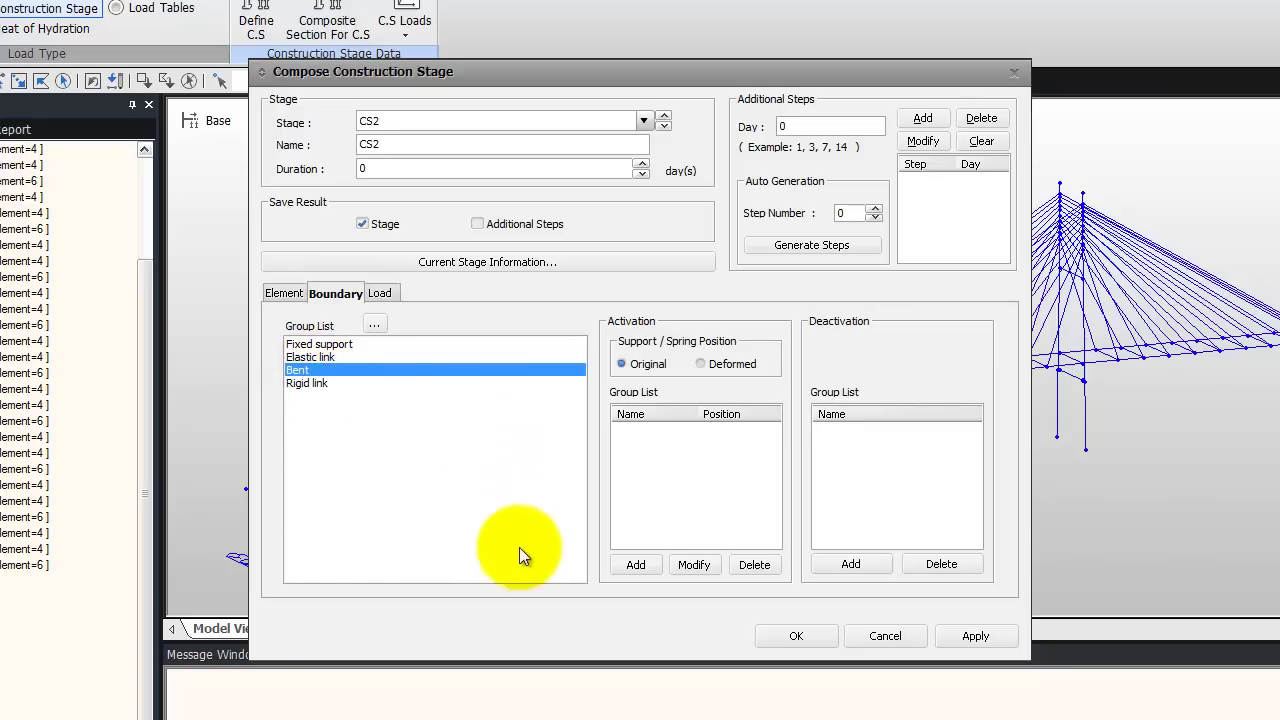
left_click(634, 565)
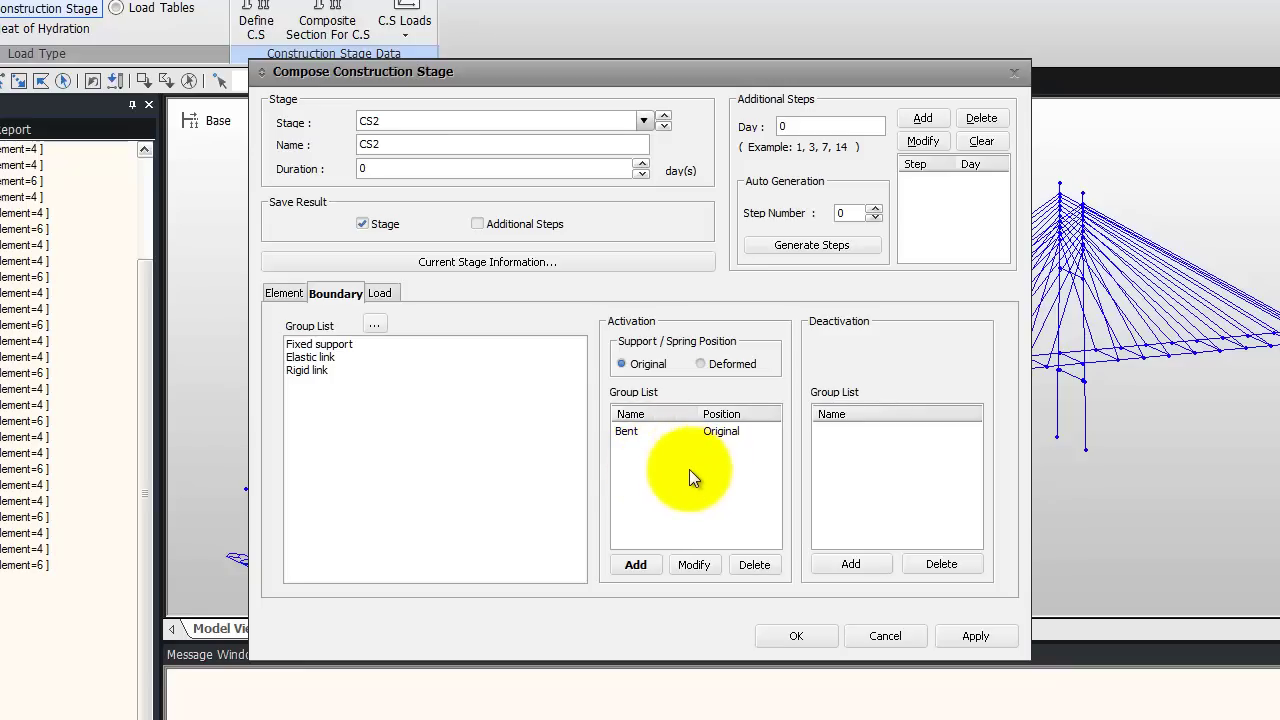
left_click(975, 636)
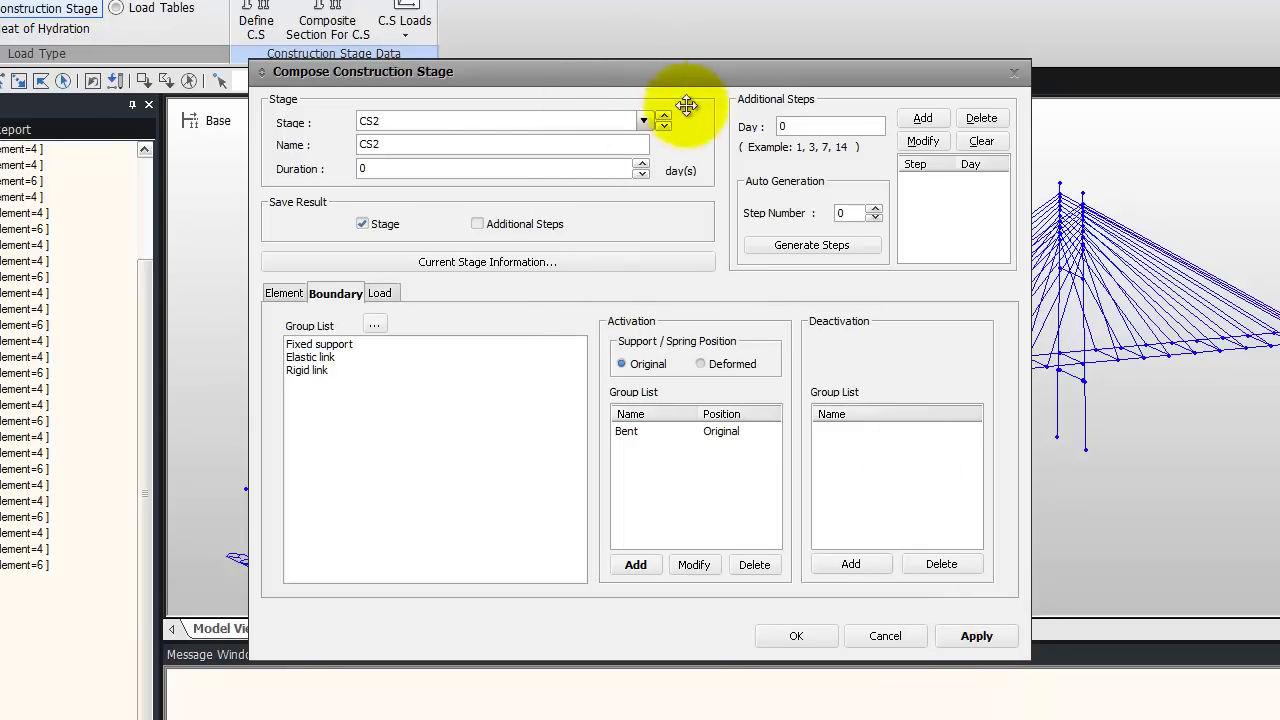
Deactivate structure group SG3 with 100% element force redistribution in stage CS3 and apply the stage
left_click(643, 120)
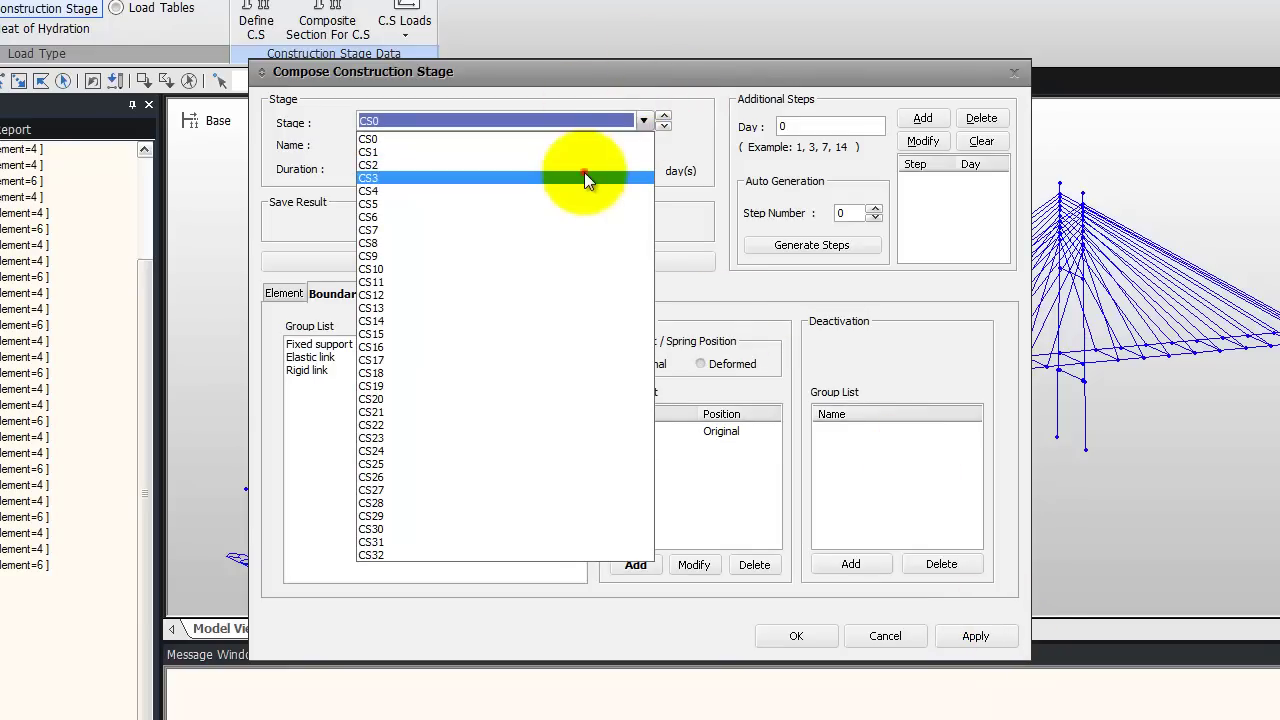
left_click(584, 176)
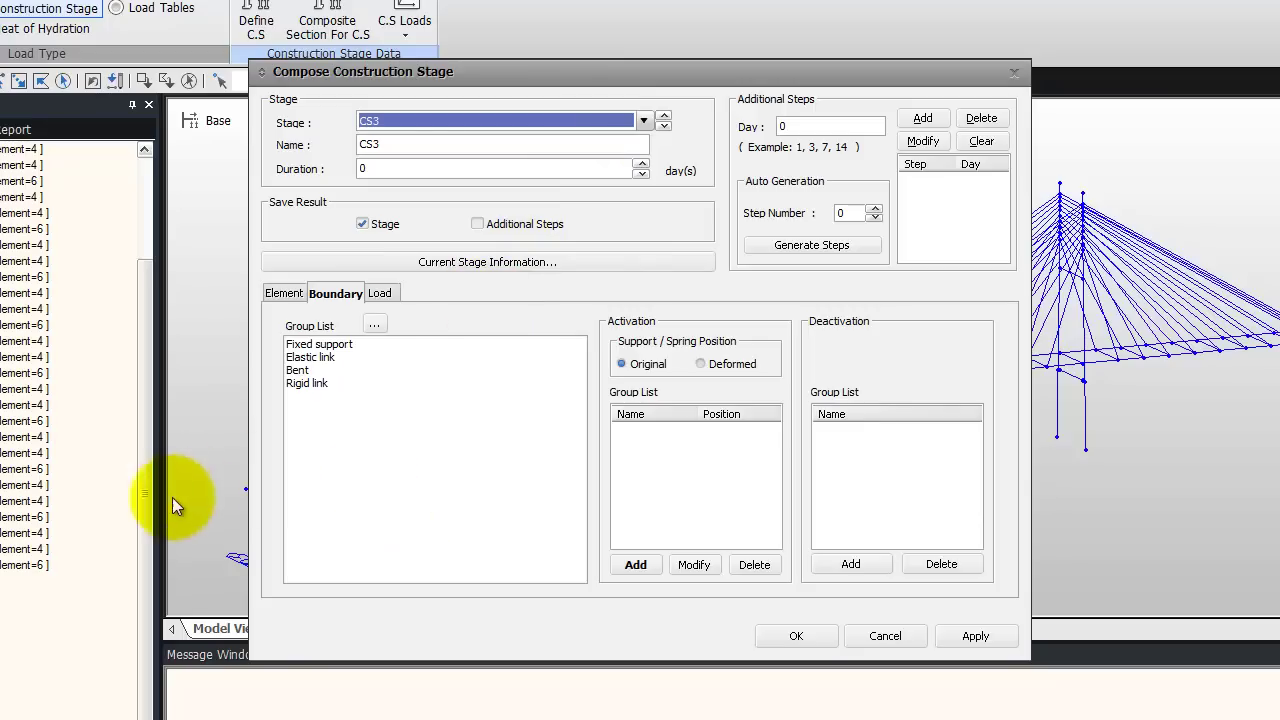
left_click(280, 295)
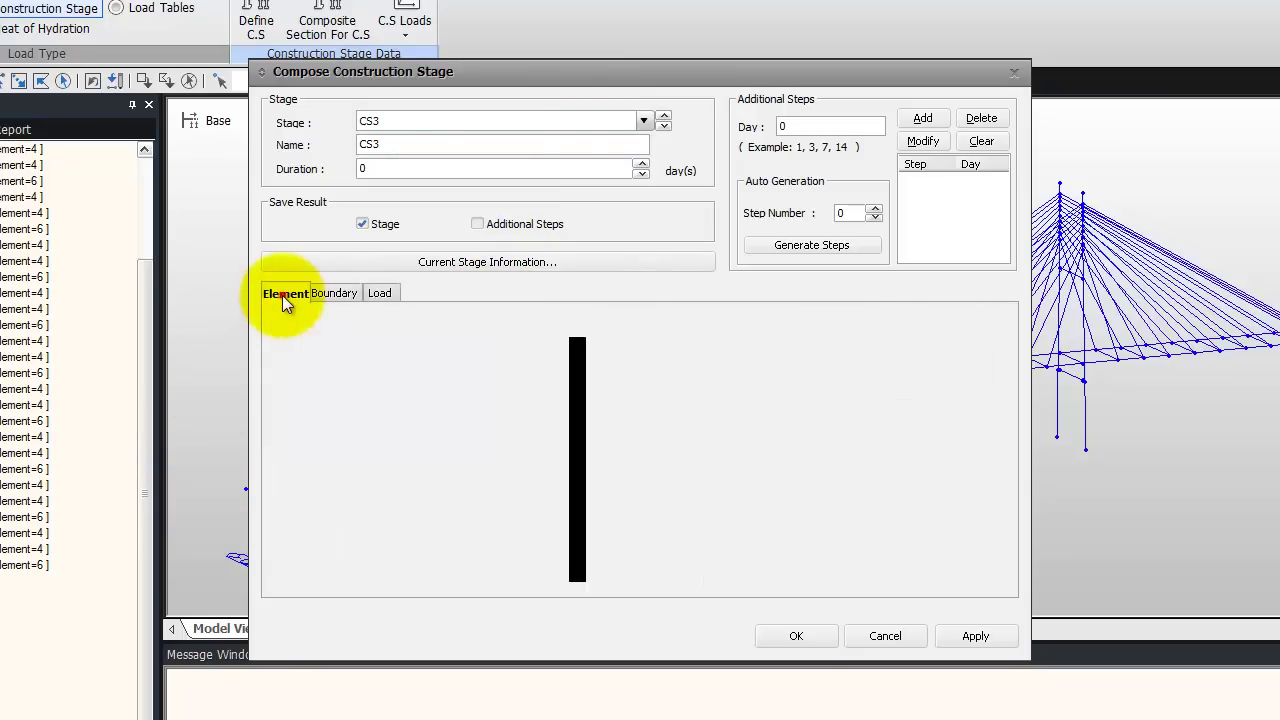
left_click(298, 383)
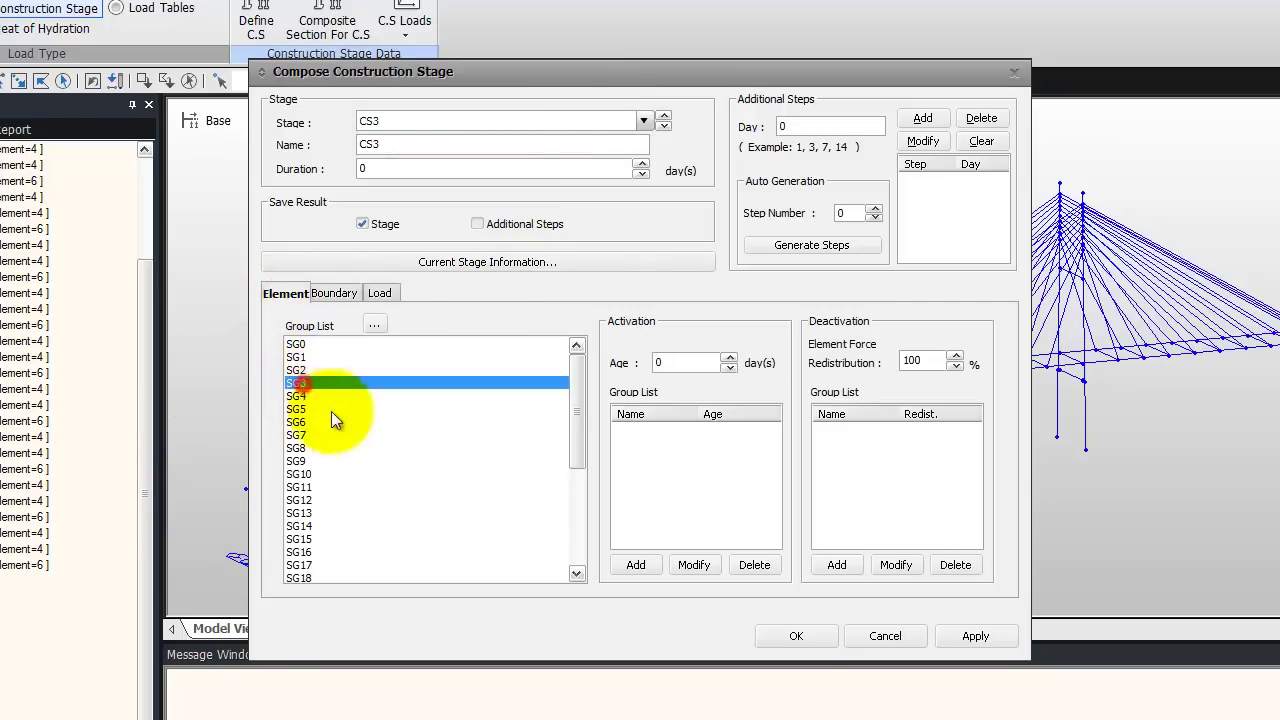
left_click(837, 565)
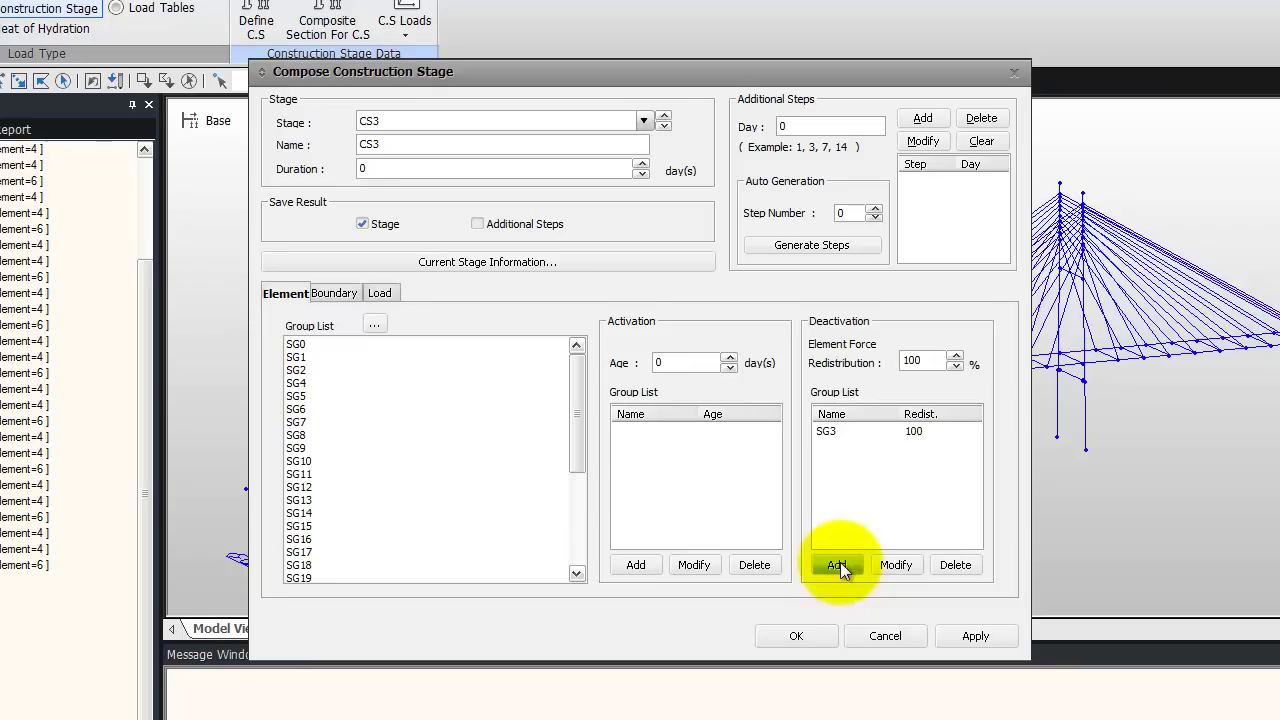
left_click(984, 634)
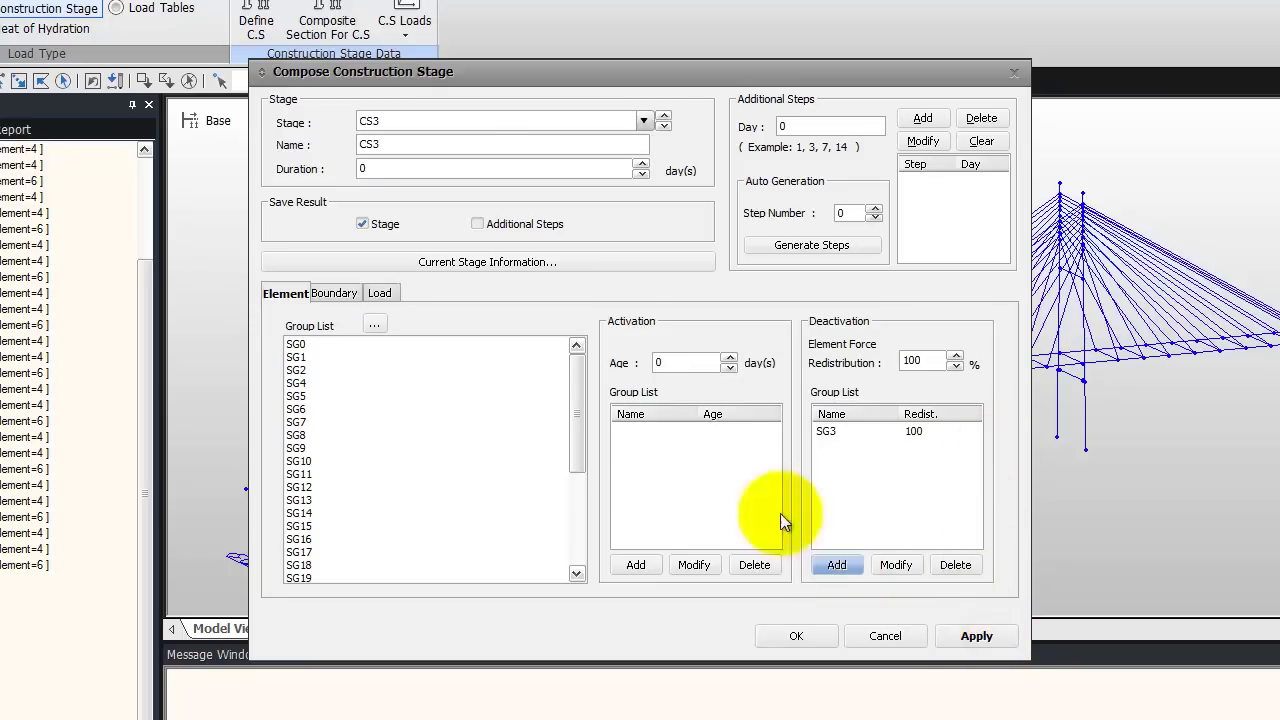
Deactivate SG4 in stage CS4 and SG5 in stage CS5 with 100% redistribution, applying each stage
left_click(663, 116)
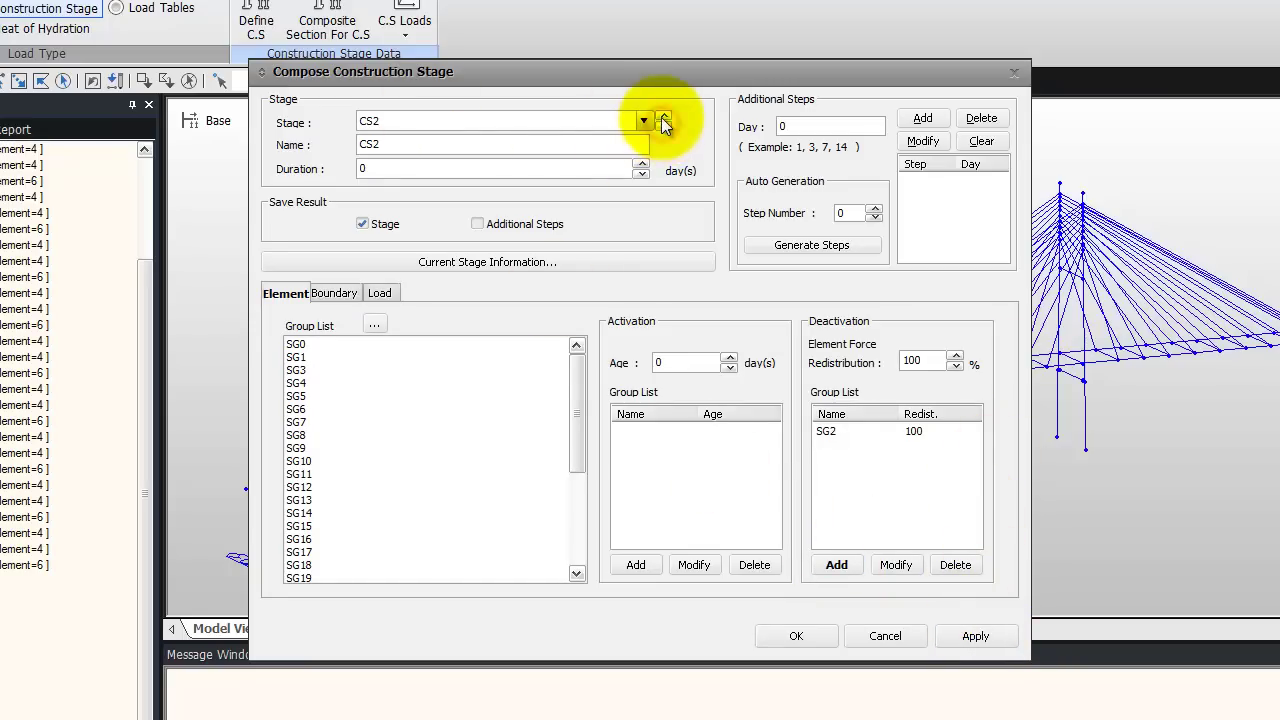
left_click(312, 395)
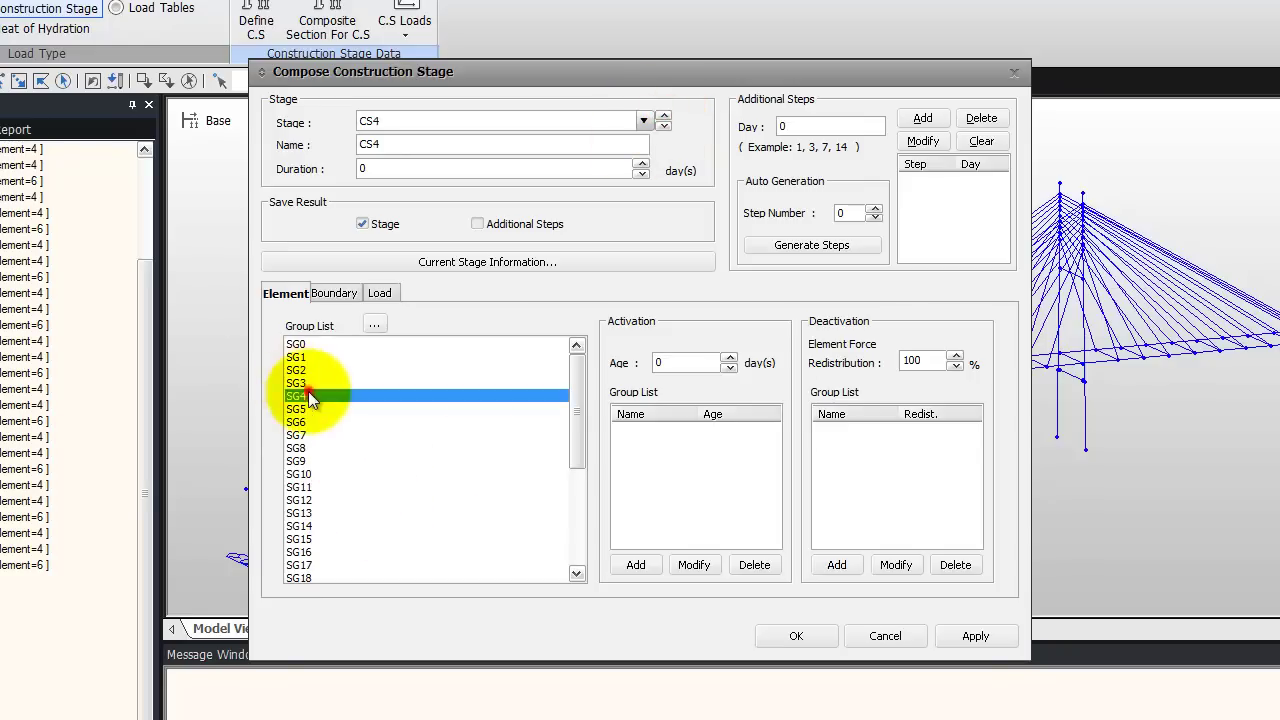
left_click(837, 565)
left_click(973, 634)
left_click(663, 116)
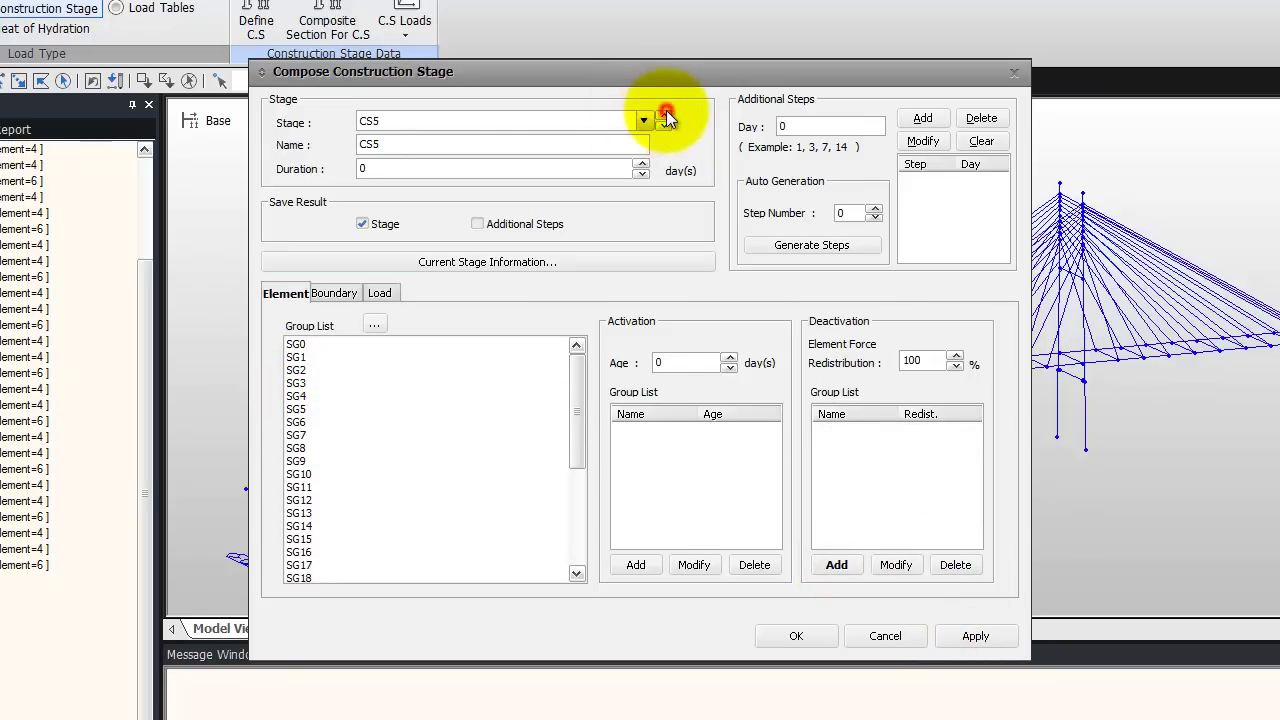
left_click(305, 409)
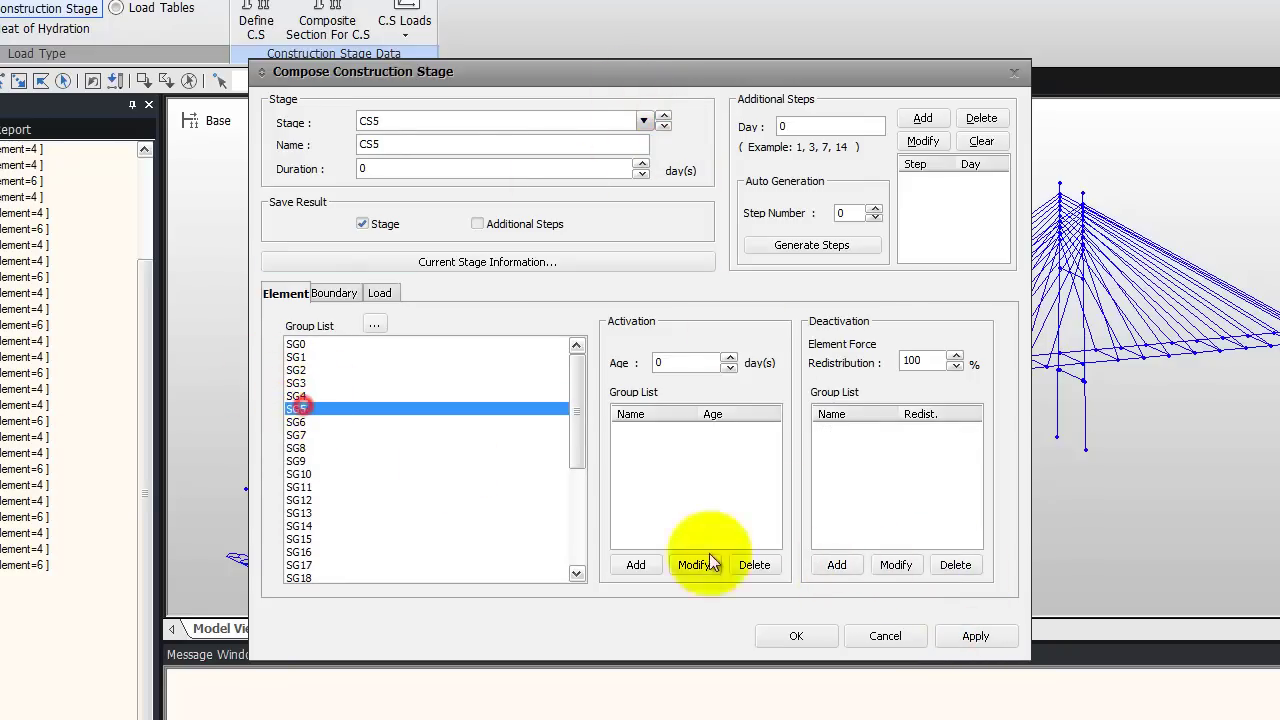
left_click(837, 565)
left_click(973, 636)
Deactivate SG6 in stage CS6 and SG7 in stage CS7 with 100% redistribution, applying each stage
left_click(663, 116)
left_click(299, 422)
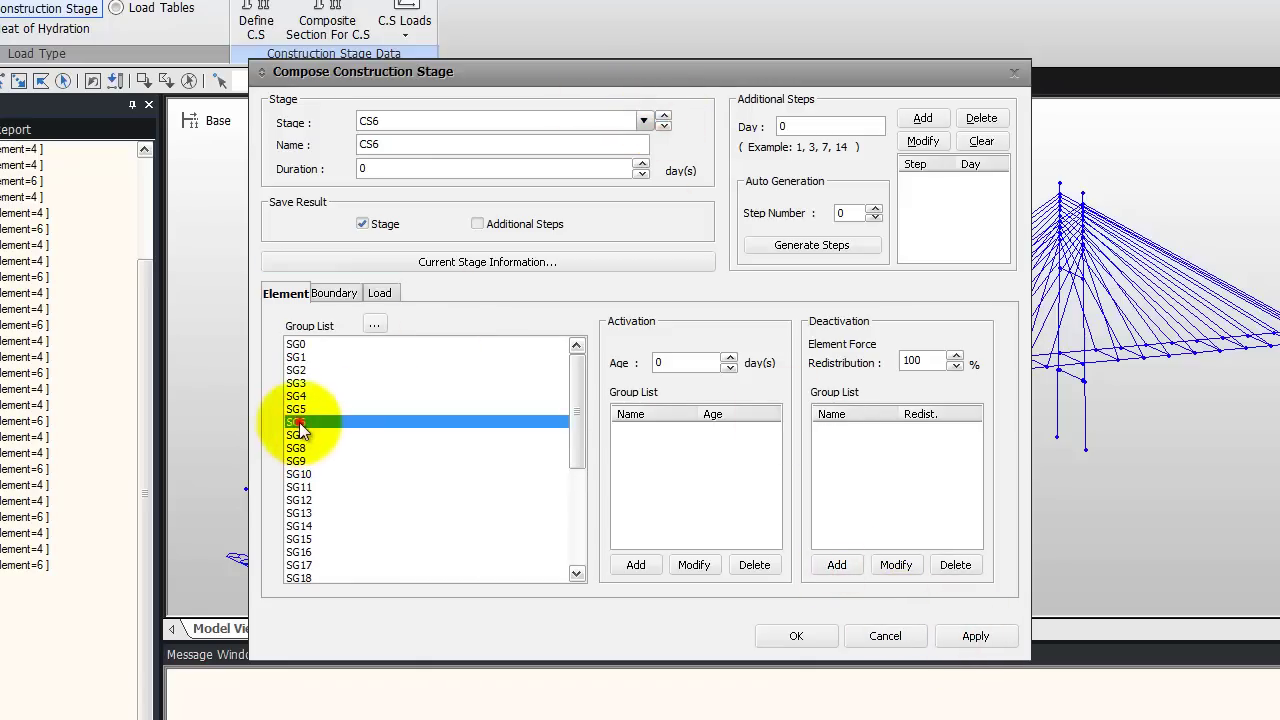
left_click(827, 565)
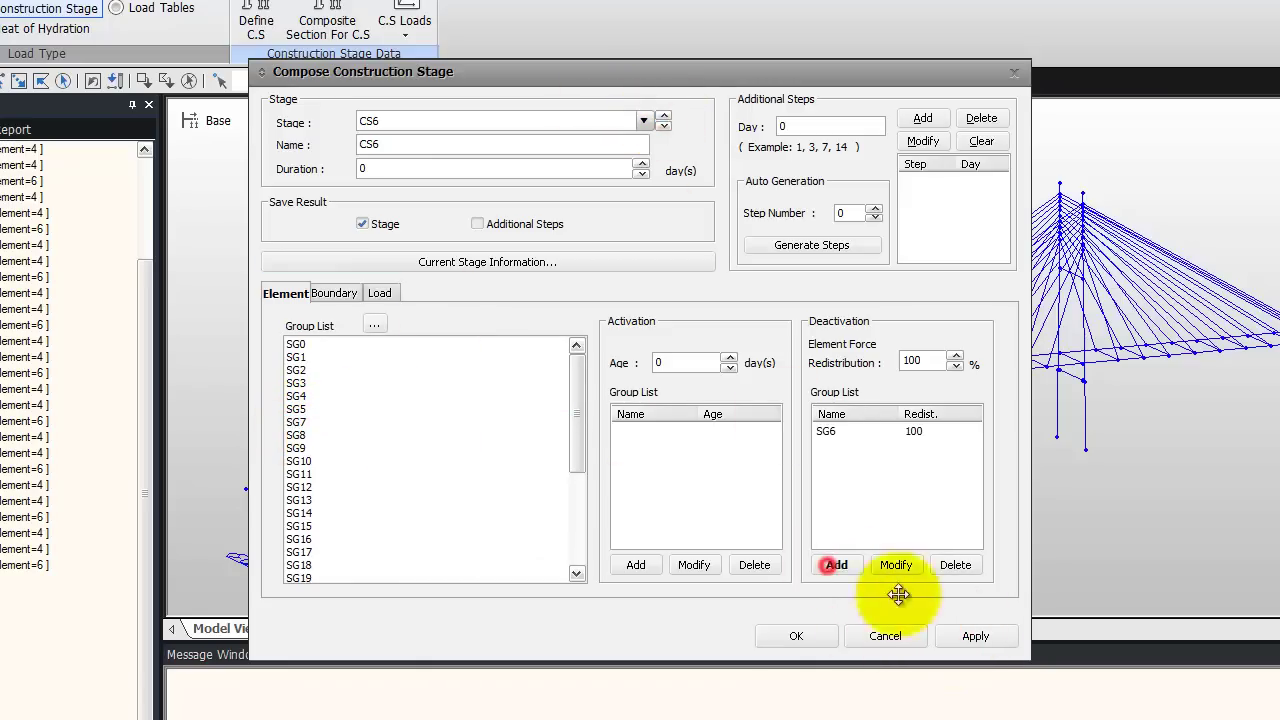
left_click(664, 124)
left_click(296, 435)
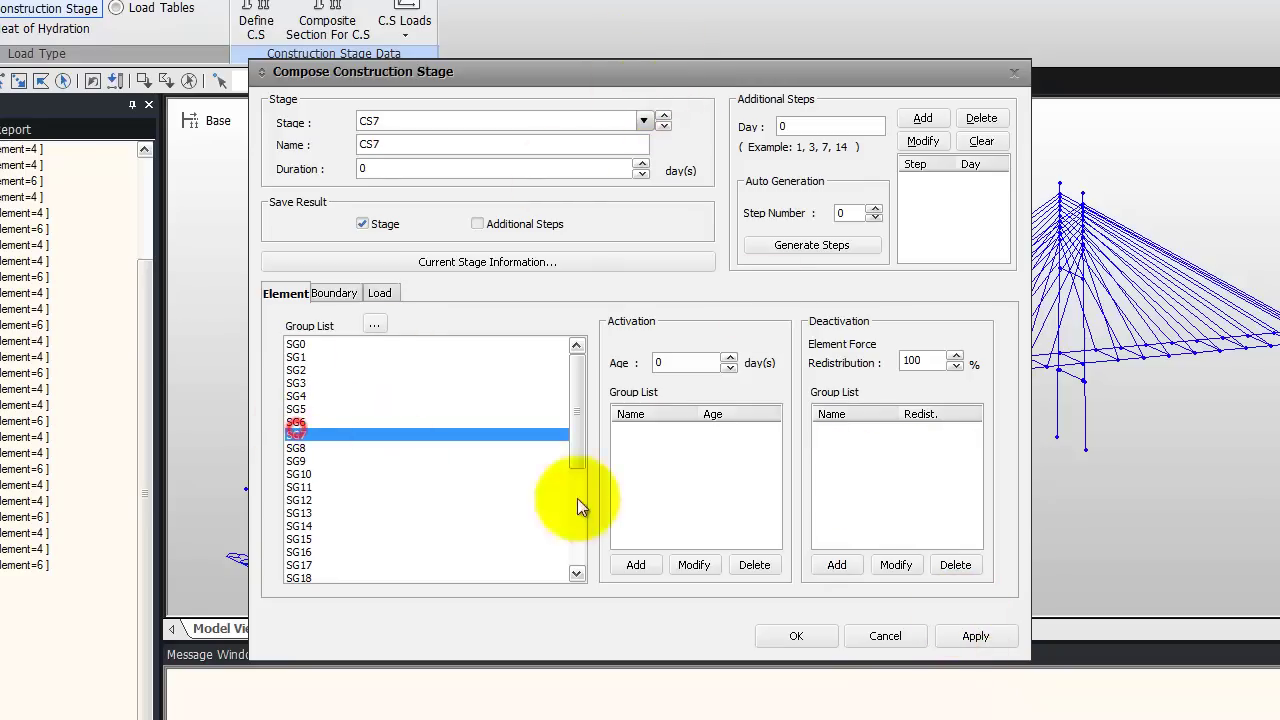
left_click(836, 565)
left_click(977, 636)
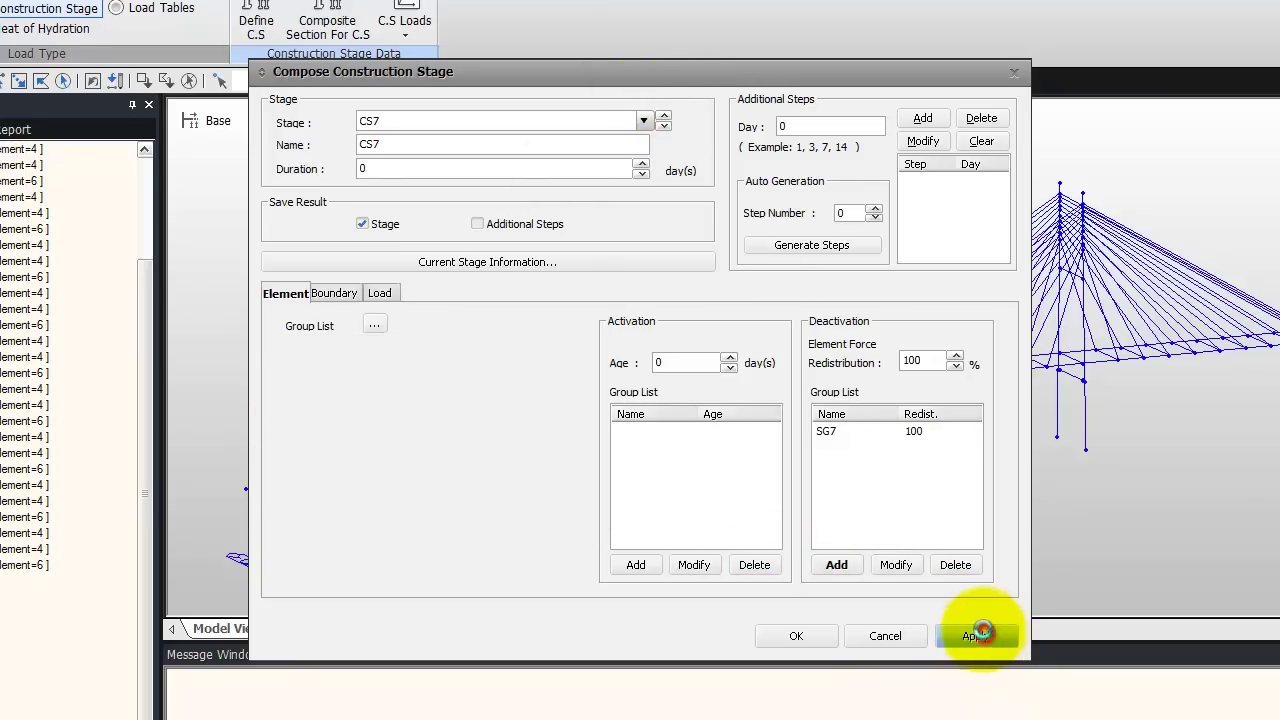
Deactivate SG8 in stage CS8 and SG9 in stage CS9 with 100% redistribution, applying each stage
left_click(664, 117)
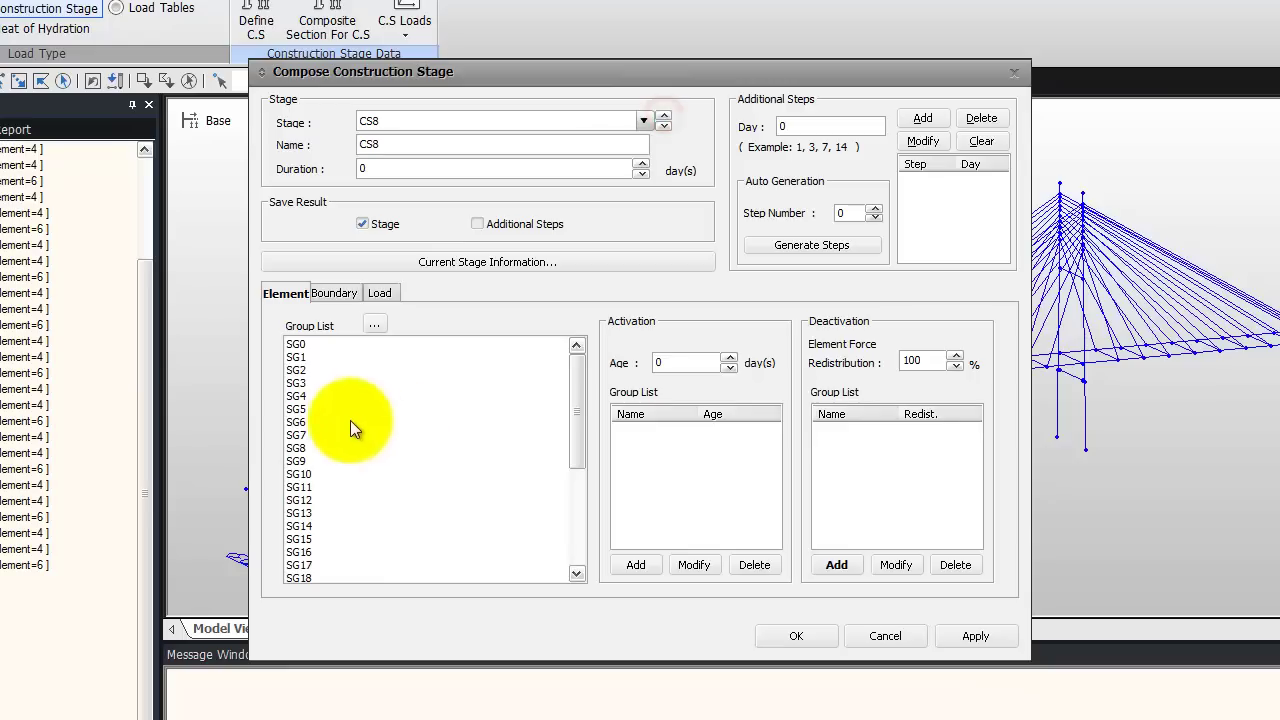
left_click(297, 448)
left_click(836, 565)
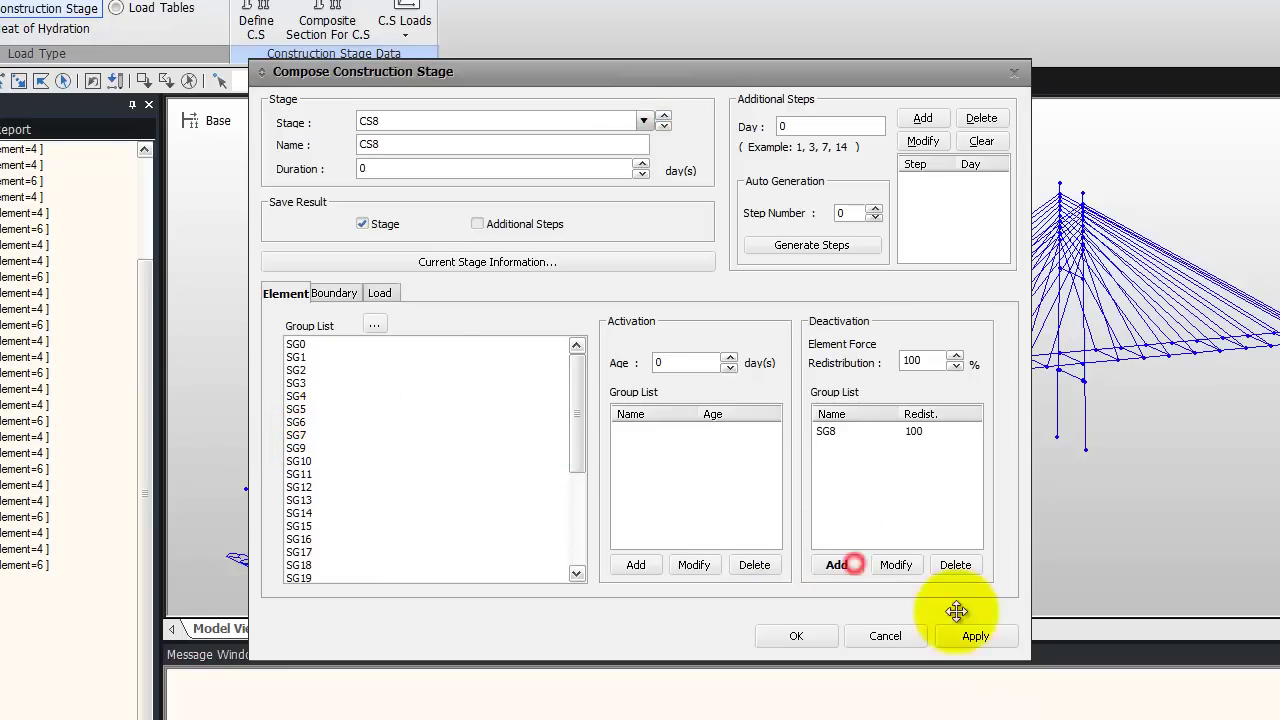
left_click(976, 636)
left_click(664, 117)
left_click(297, 461)
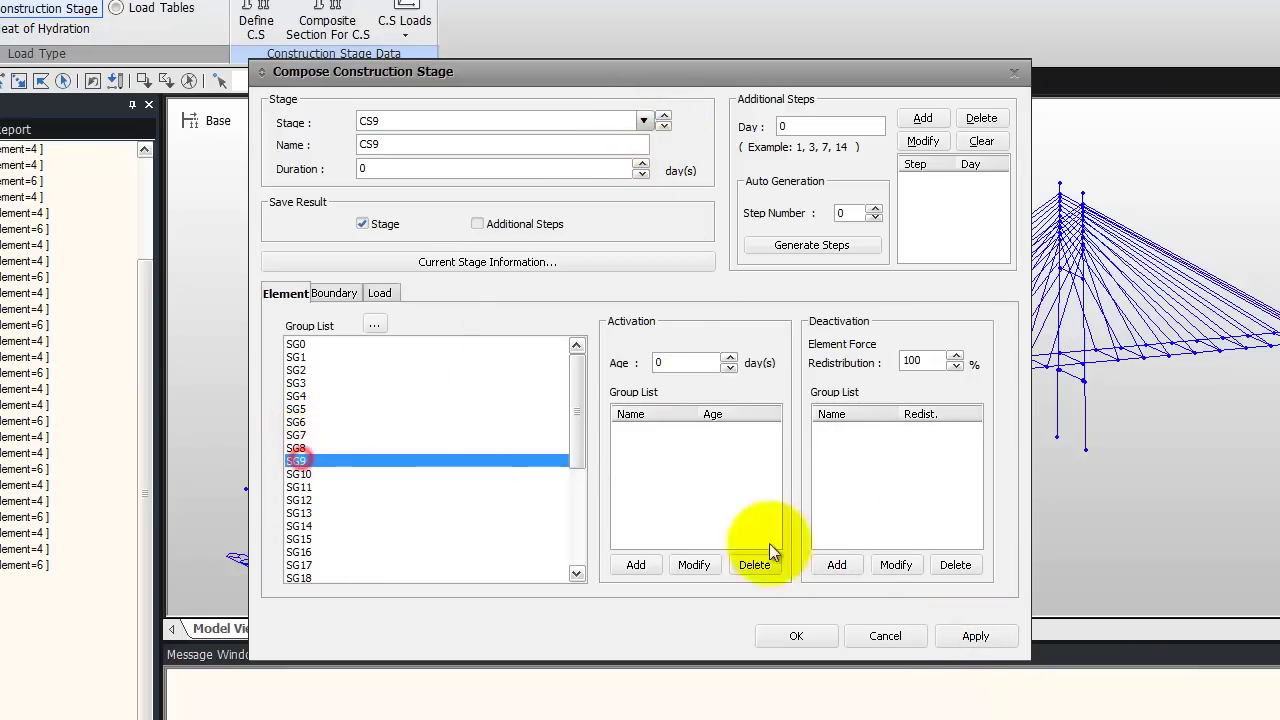
left_click(834, 565)
left_click(987, 635)
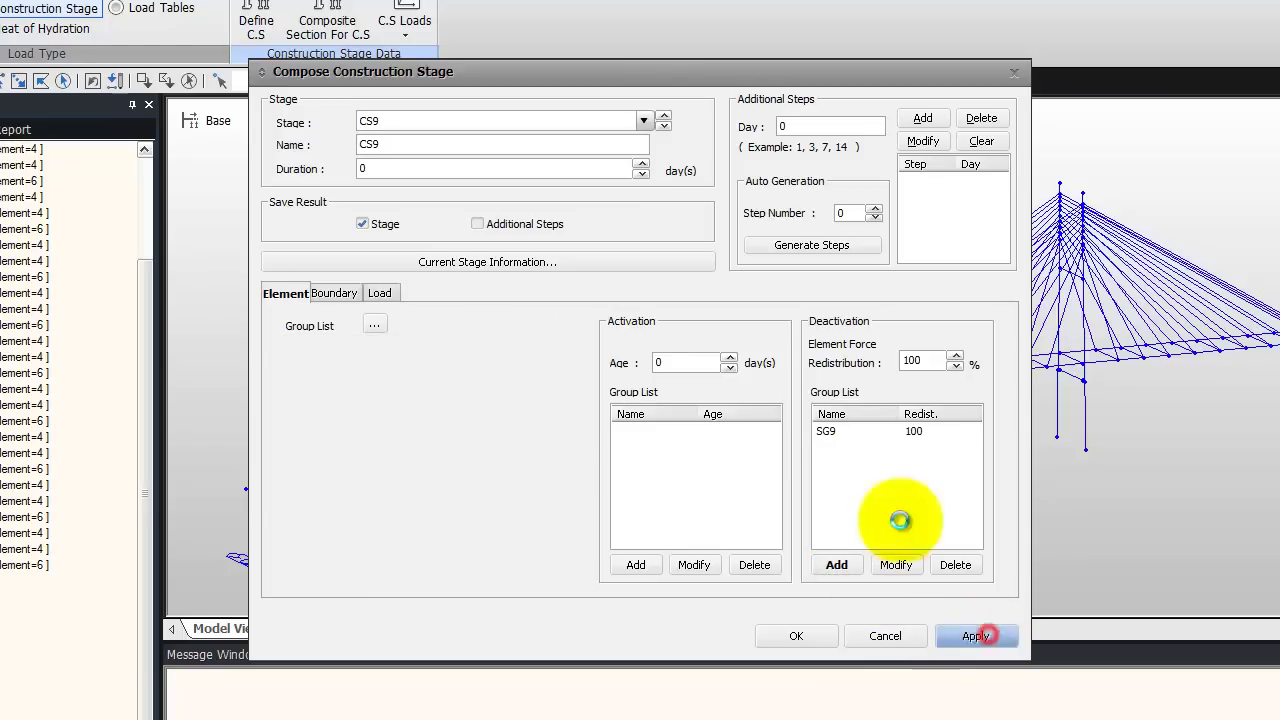
Deactivate SG10 in stage CS10 and SG11 in stage CS11 with 100% redistribution, applying each stage
left_click(664, 117)
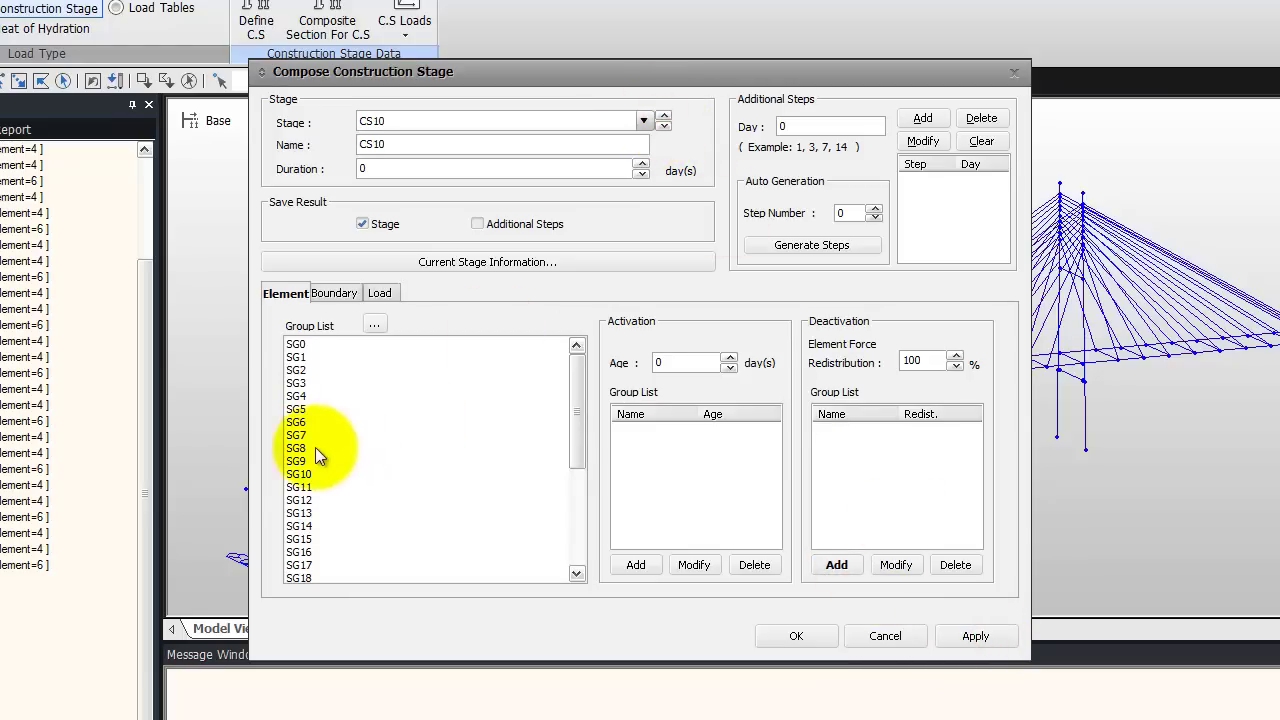
left_click(372, 474)
left_click(834, 565)
left_click(978, 636)
left_click(663, 116)
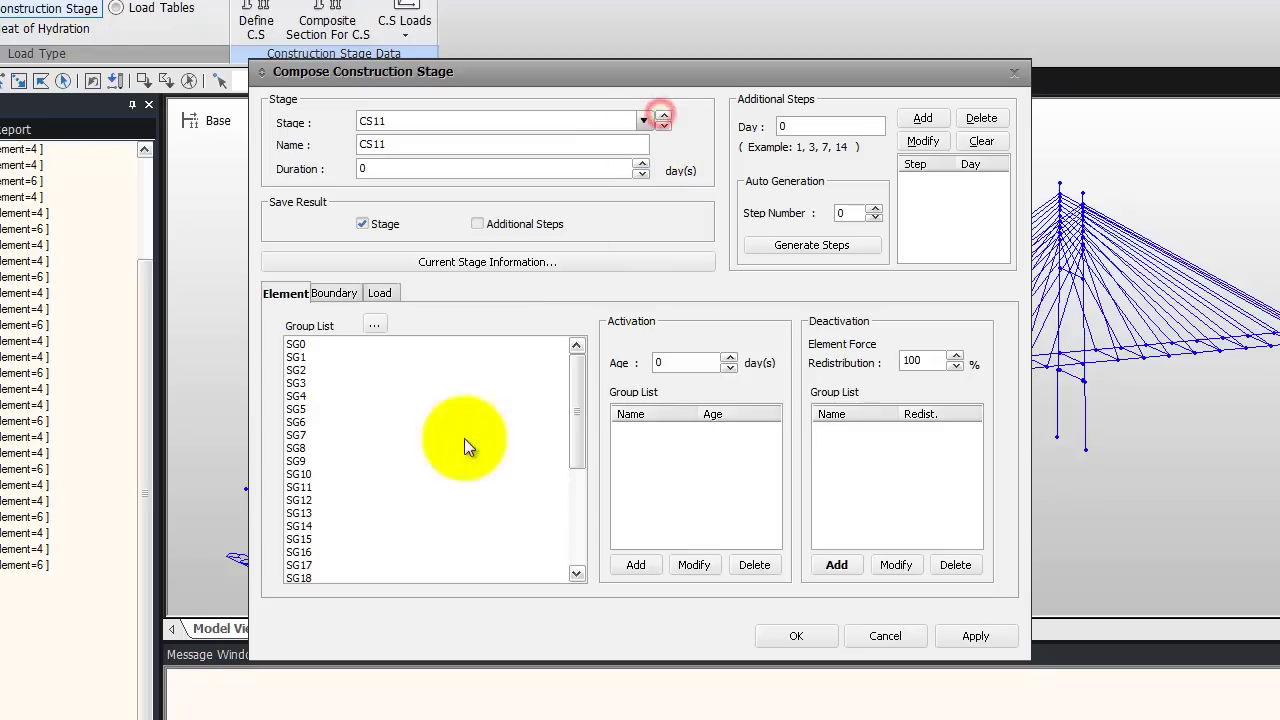
left_click(318, 487)
left_click(836, 565)
left_click(975, 632)
Deactivate SG12 in stage CS12 and SG13 in stage CS13 with 100% redistribution, applying each stage
left_click(663, 117)
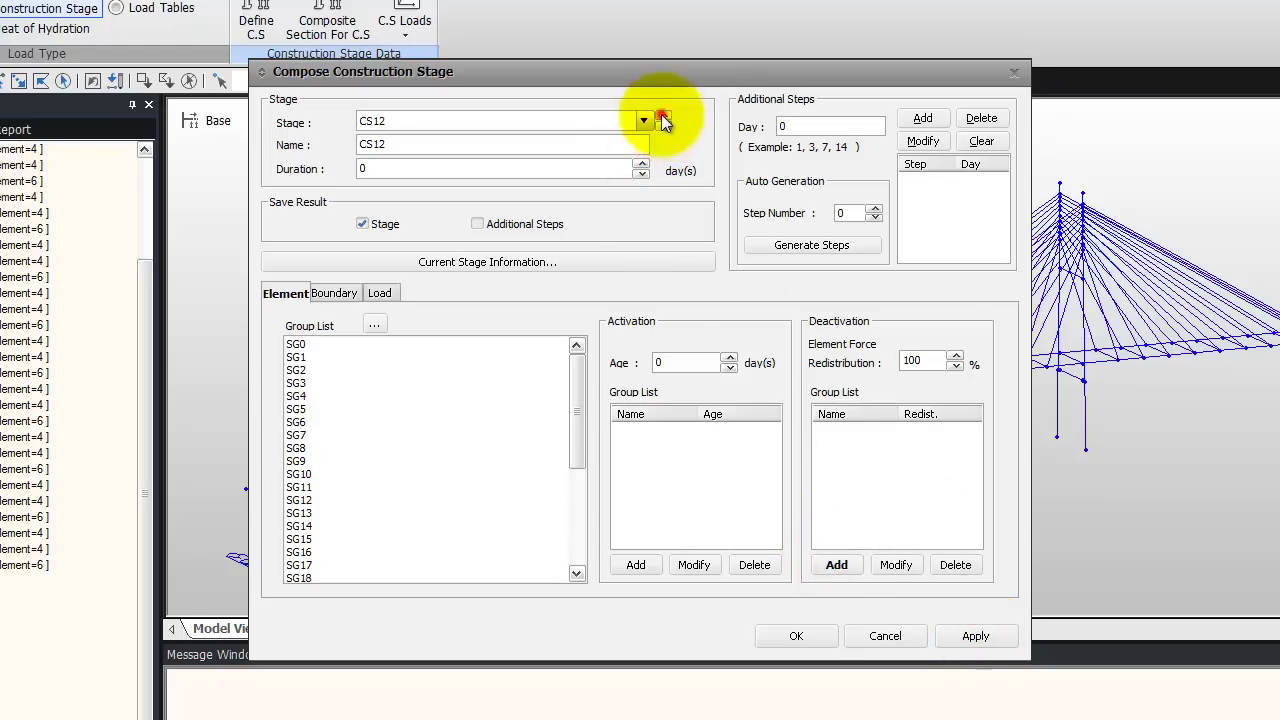
left_click(350, 501)
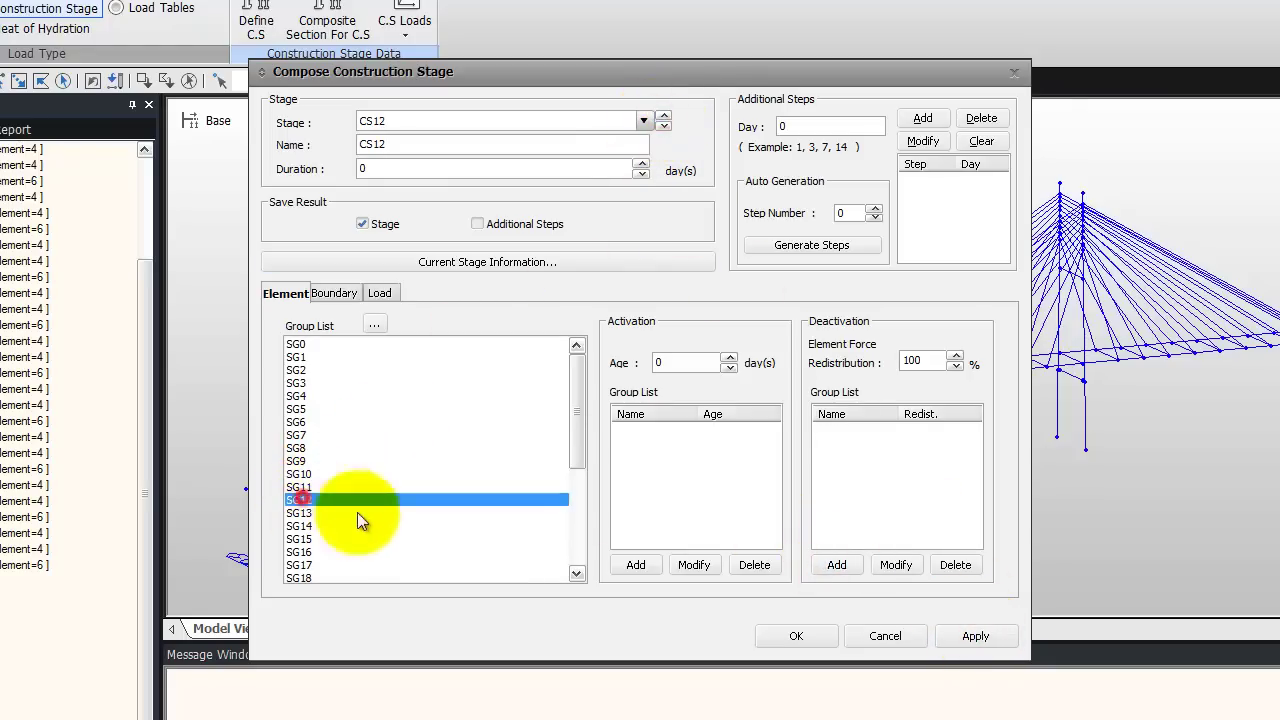
left_click(836, 565)
left_click(978, 636)
left_click(663, 117)
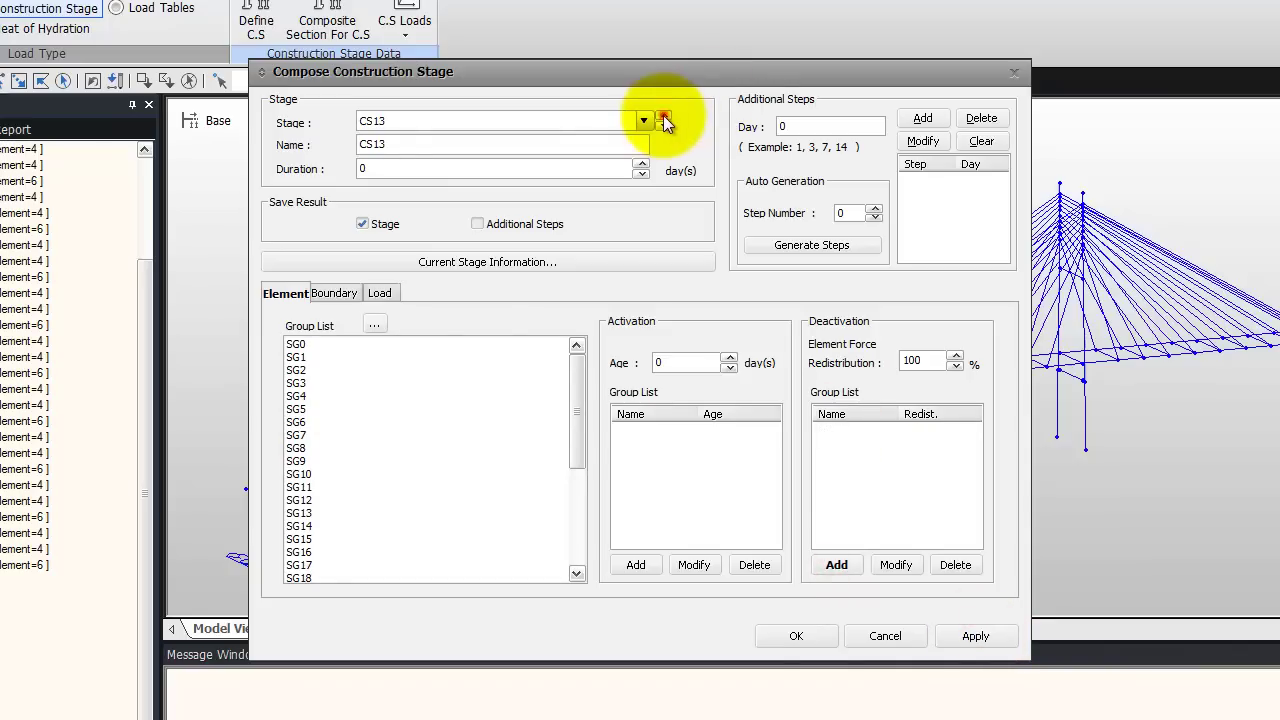
left_click(298, 513)
left_click(837, 566)
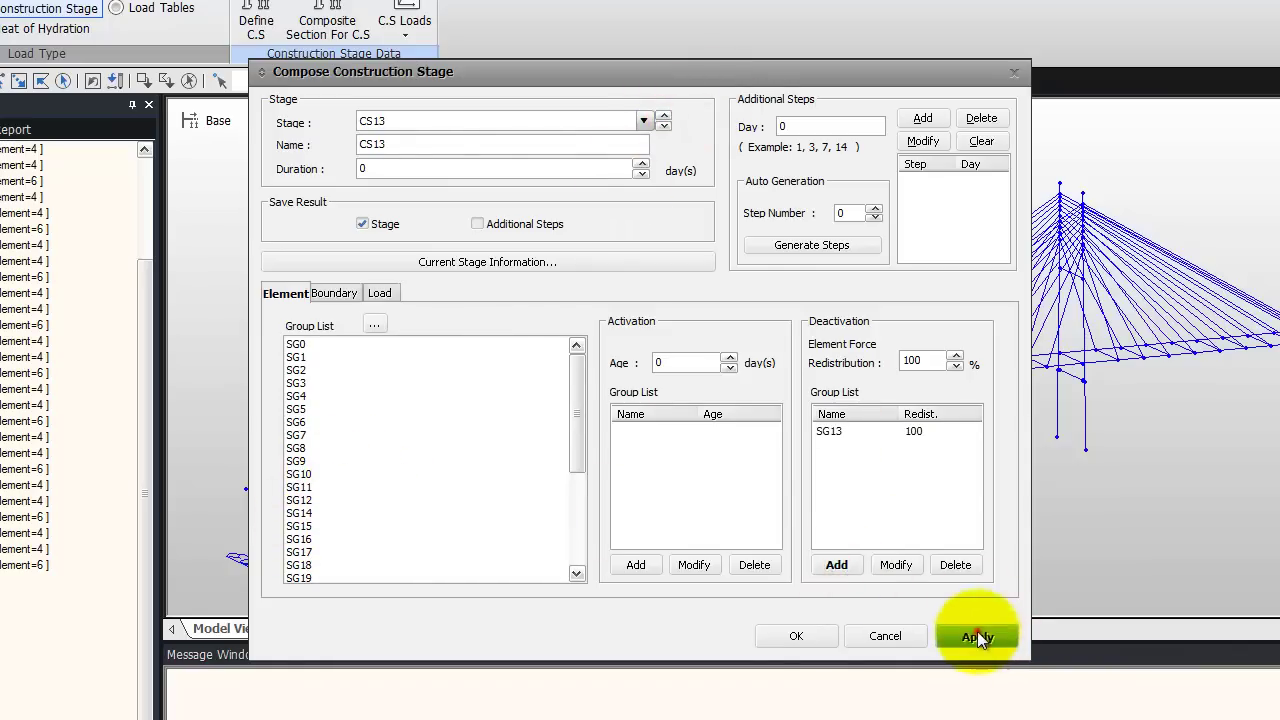
left_click(978, 636)
Deactivate SG14 in stage CS14 and SG15 in stage CS15 with 100% redistribution, applying each stage
left_click(663, 117)
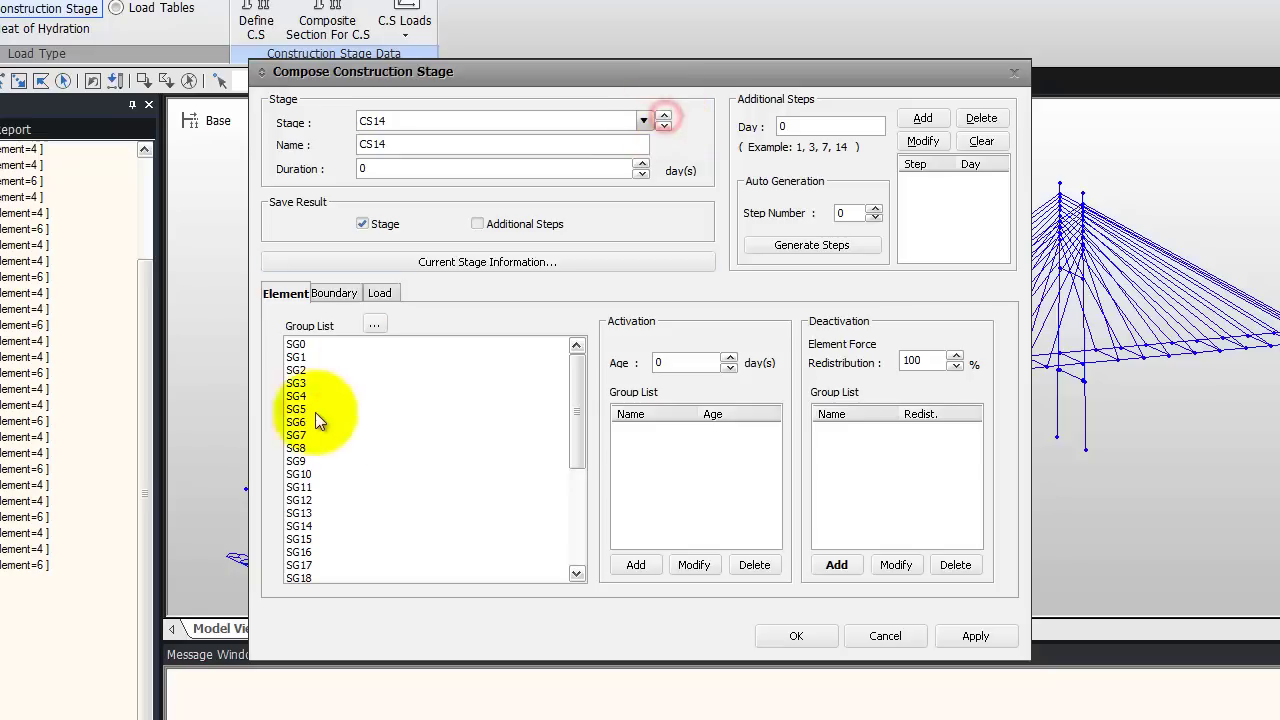
left_click(312, 526)
left_click(837, 566)
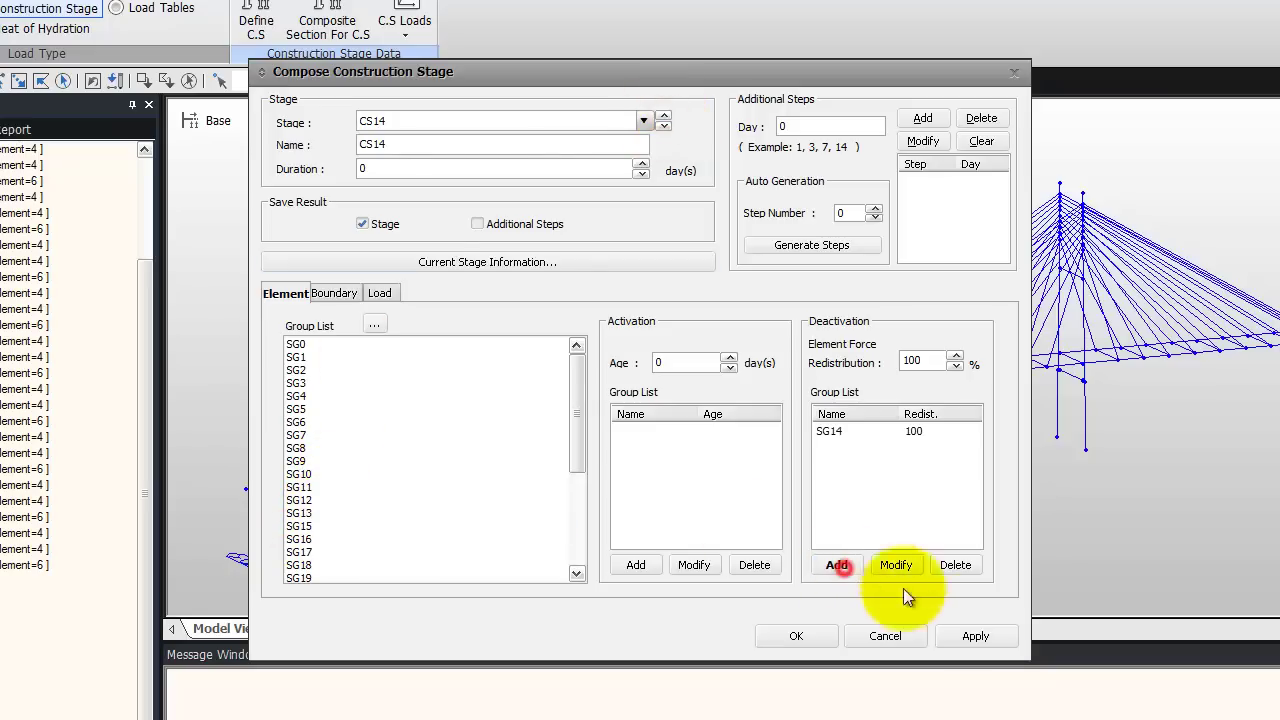
left_click(978, 636)
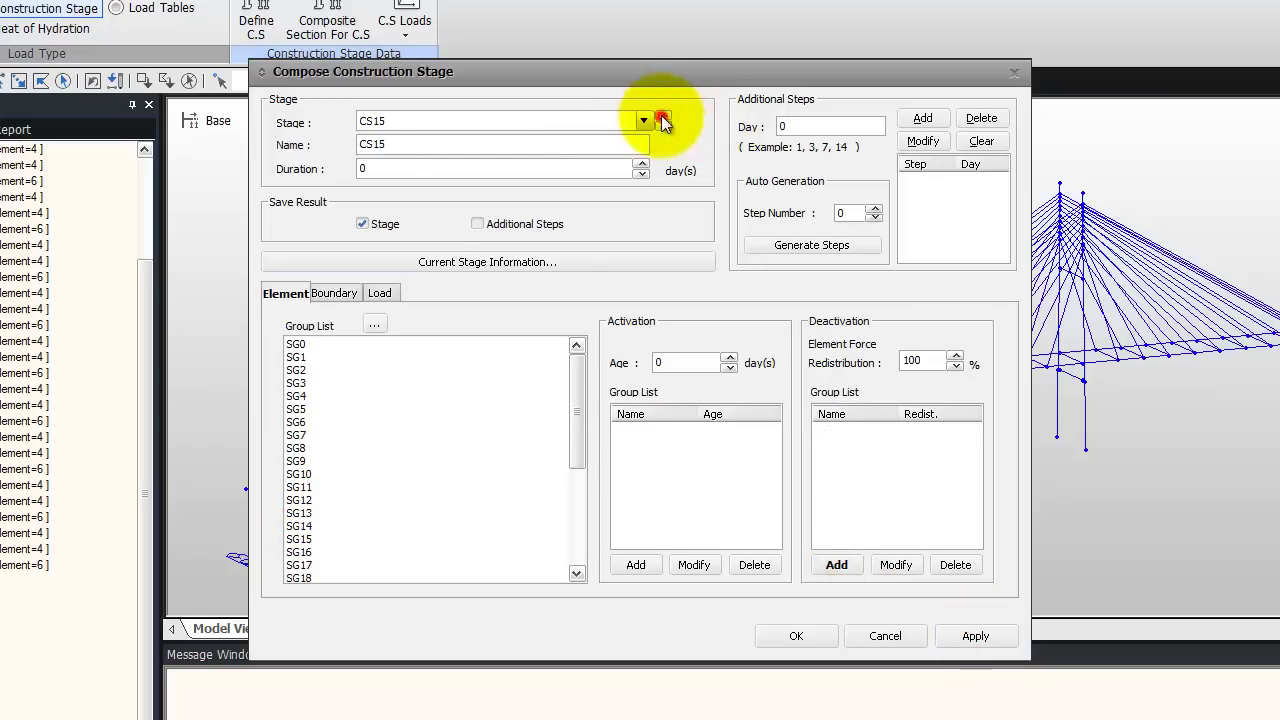
left_click(318, 540)
left_click(838, 566)
left_click(977, 636)
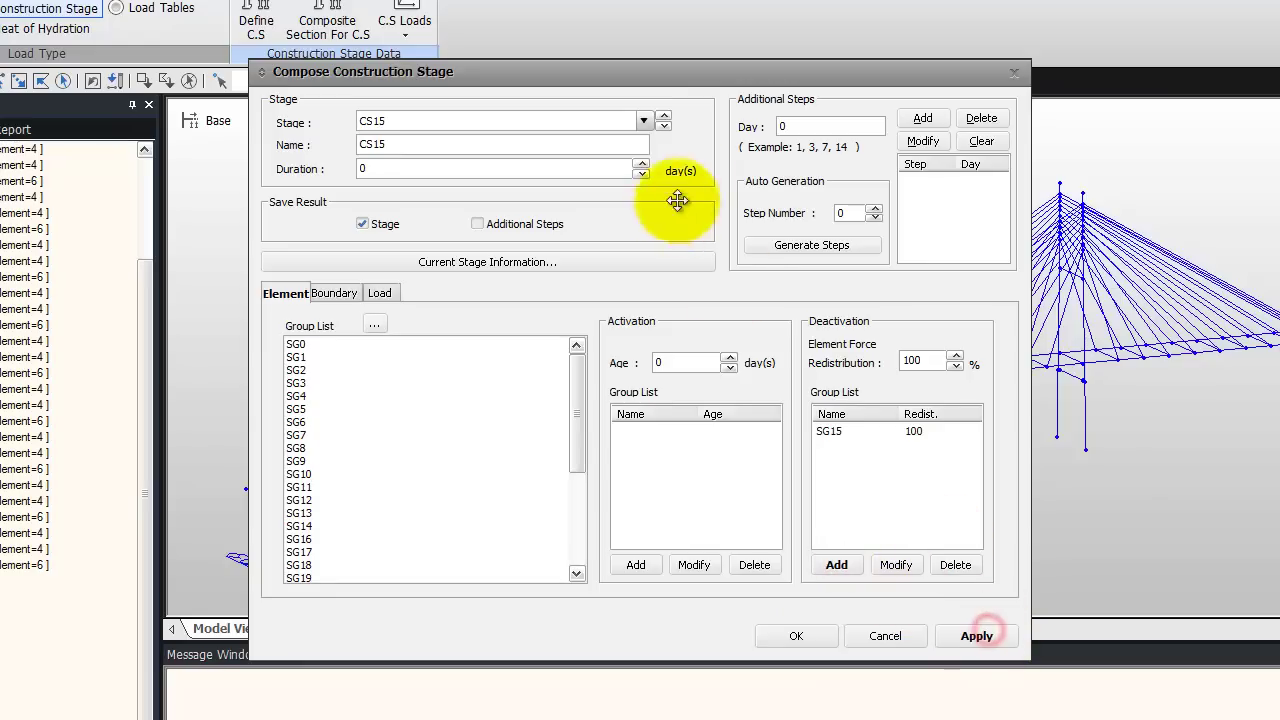
Deactivate SG16 in stage CS16 and SG17 in stage CS17 with 100% redistribution, applying each stage
left_click(663, 116)
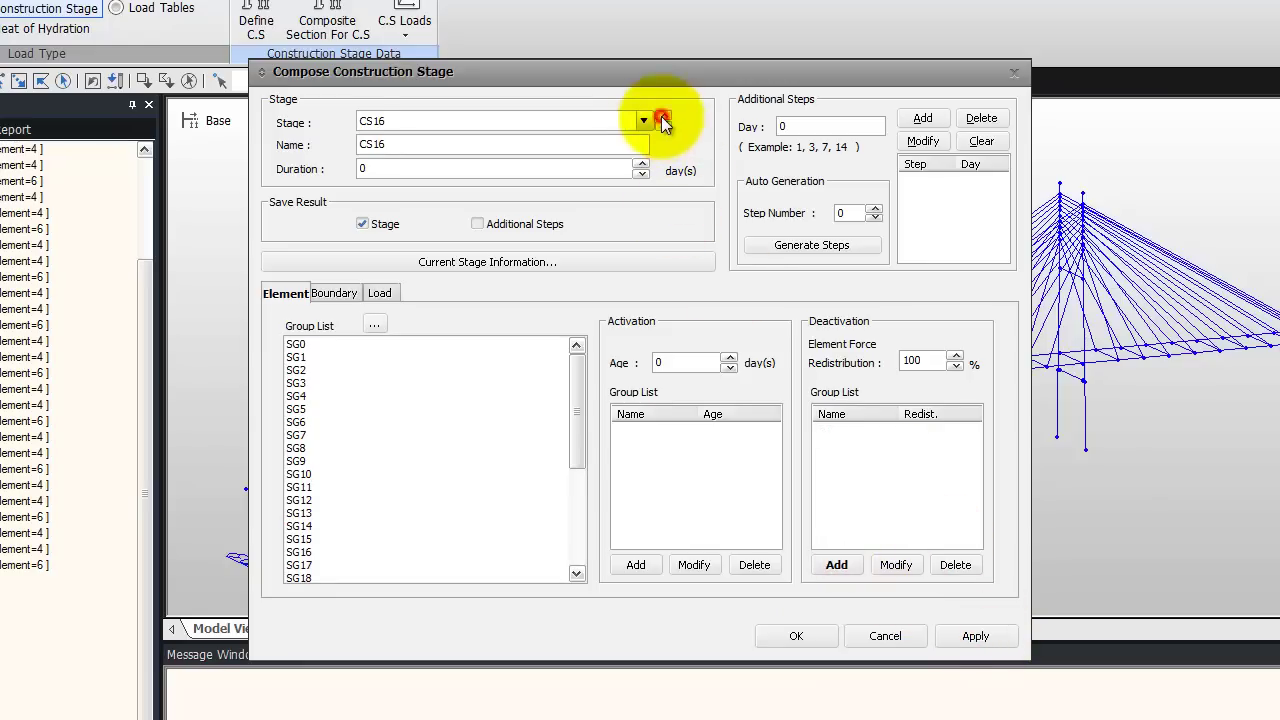
left_click(309, 552)
left_click(837, 566)
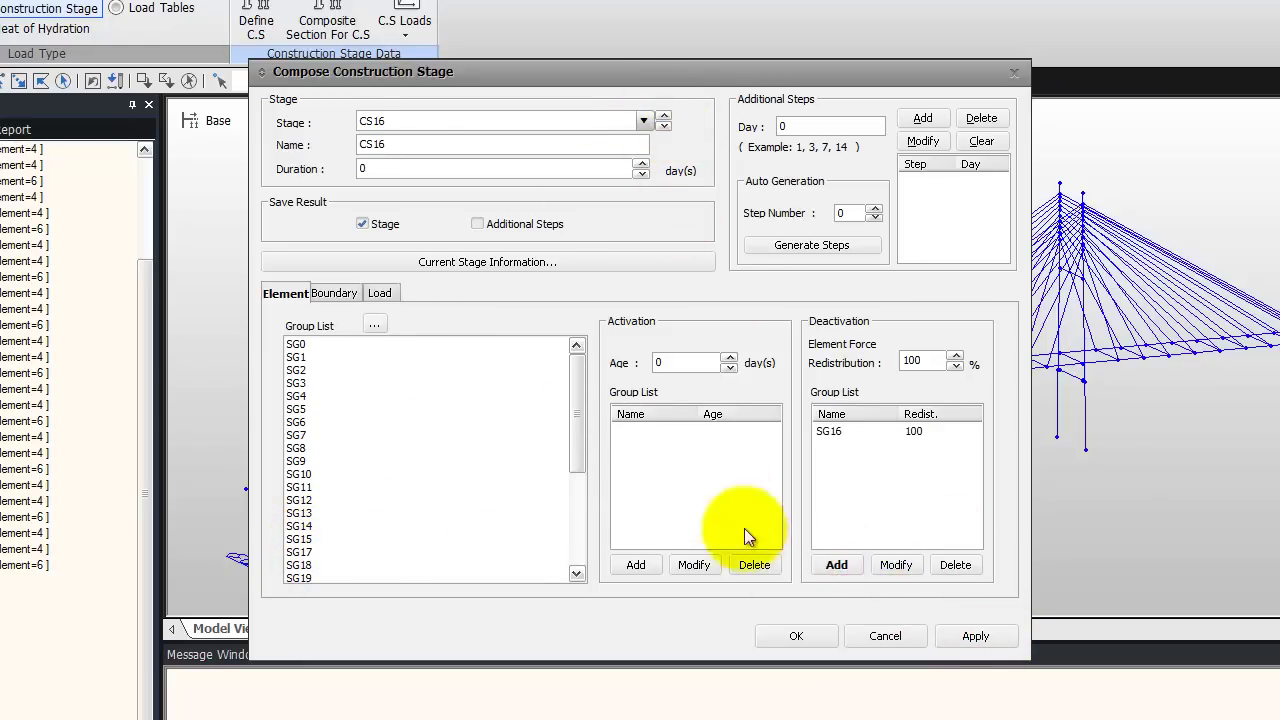
left_click(970, 636)
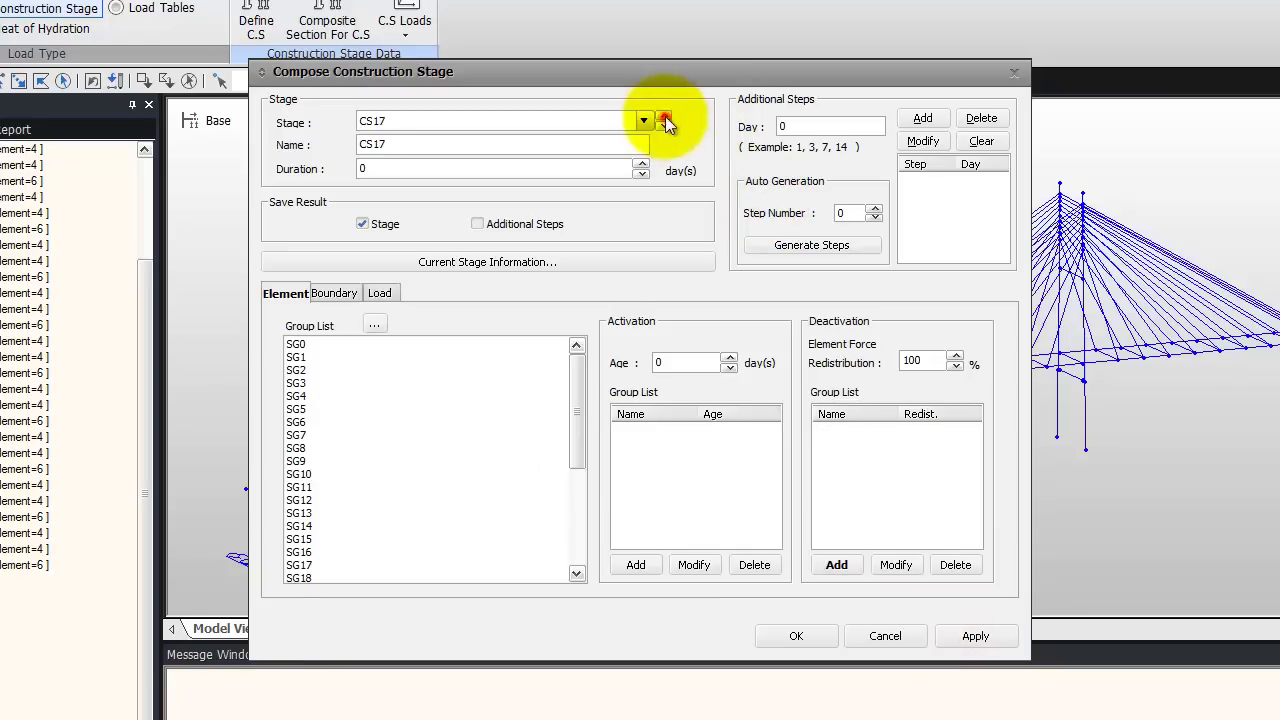
left_click_drag(580, 437, 578, 473)
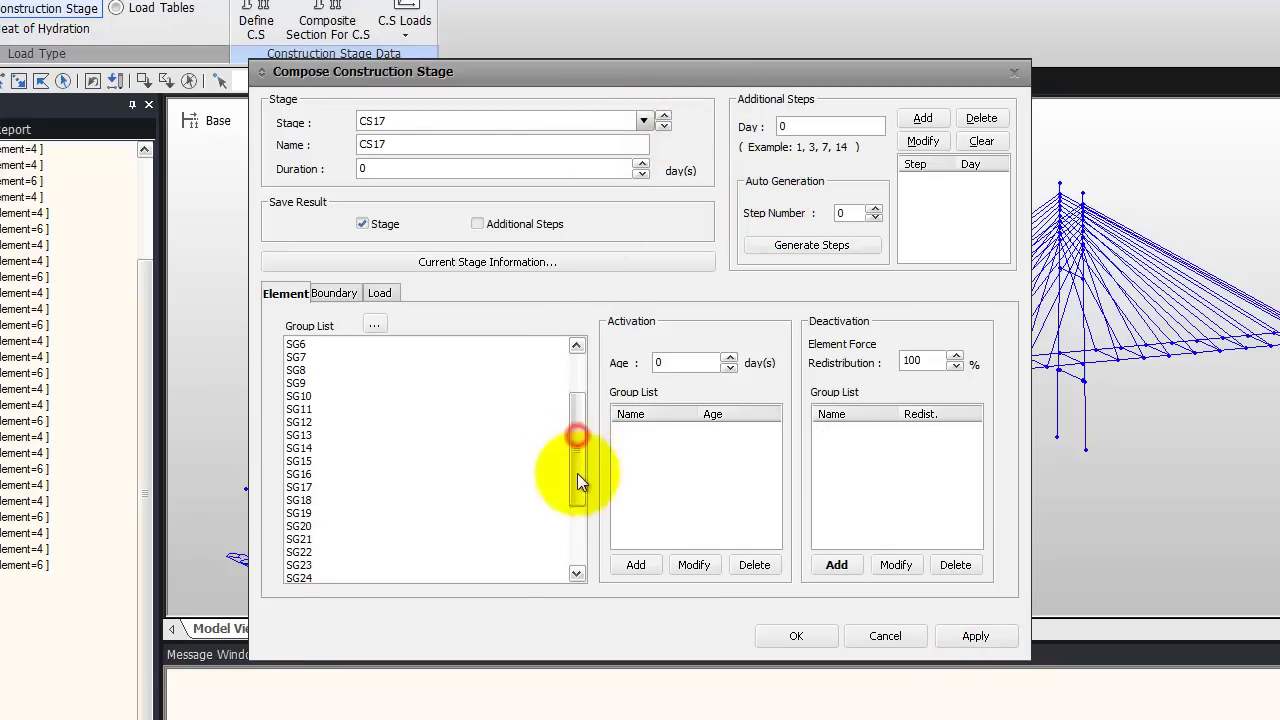
left_click(333, 489)
left_click(836, 565)
left_click(975, 636)
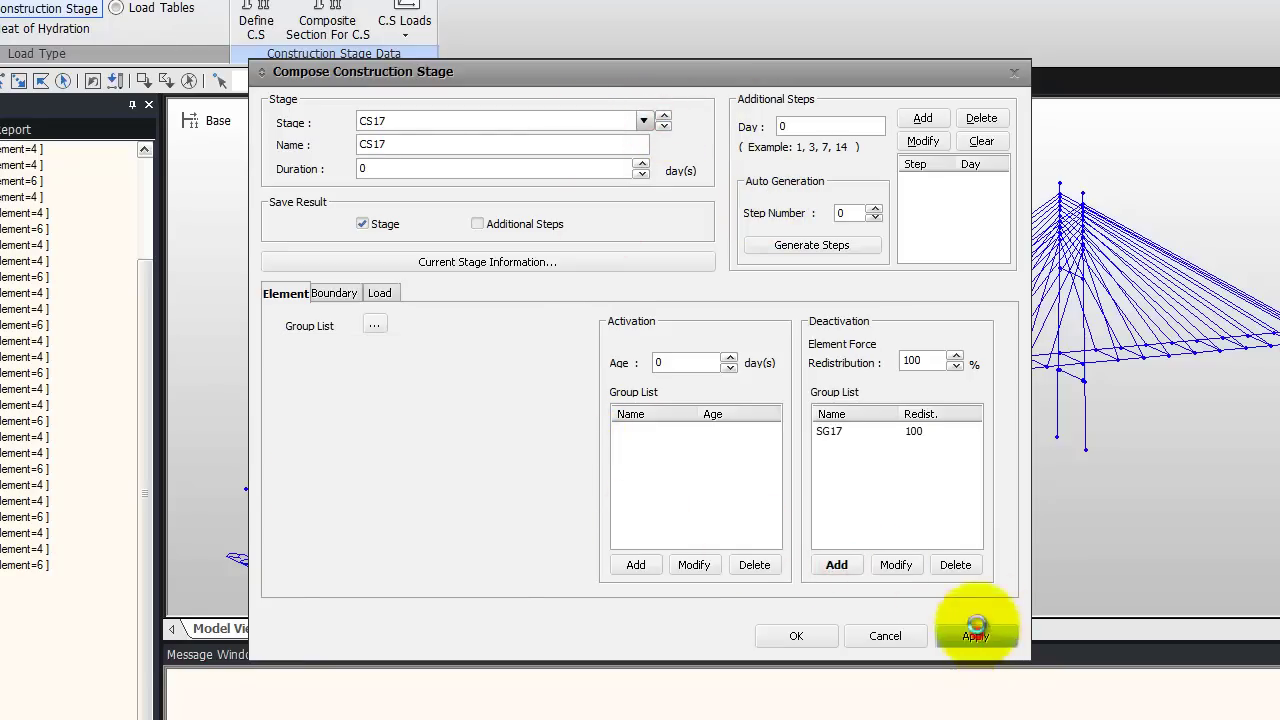
Deactivate SG18 in stage CS18 with 100% redistribution and apply the stage
left_click(663, 115)
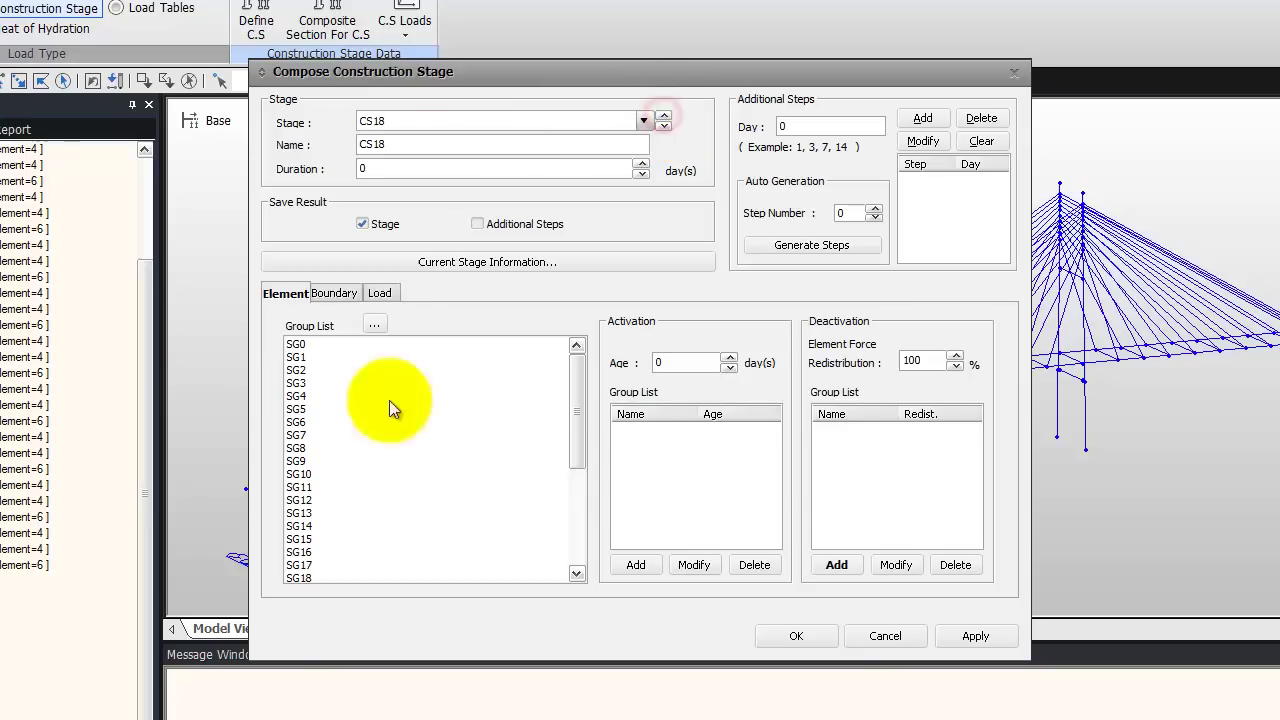
left_click(300, 578)
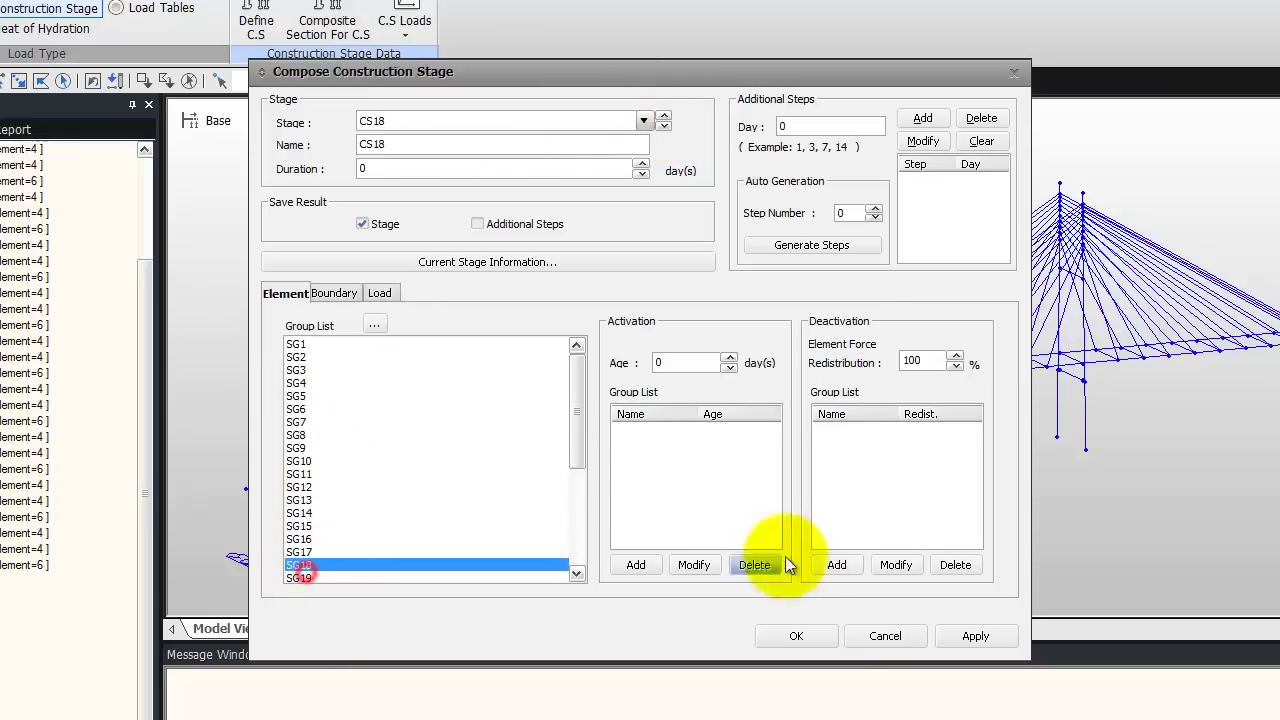
left_click(836, 565)
left_click(972, 640)
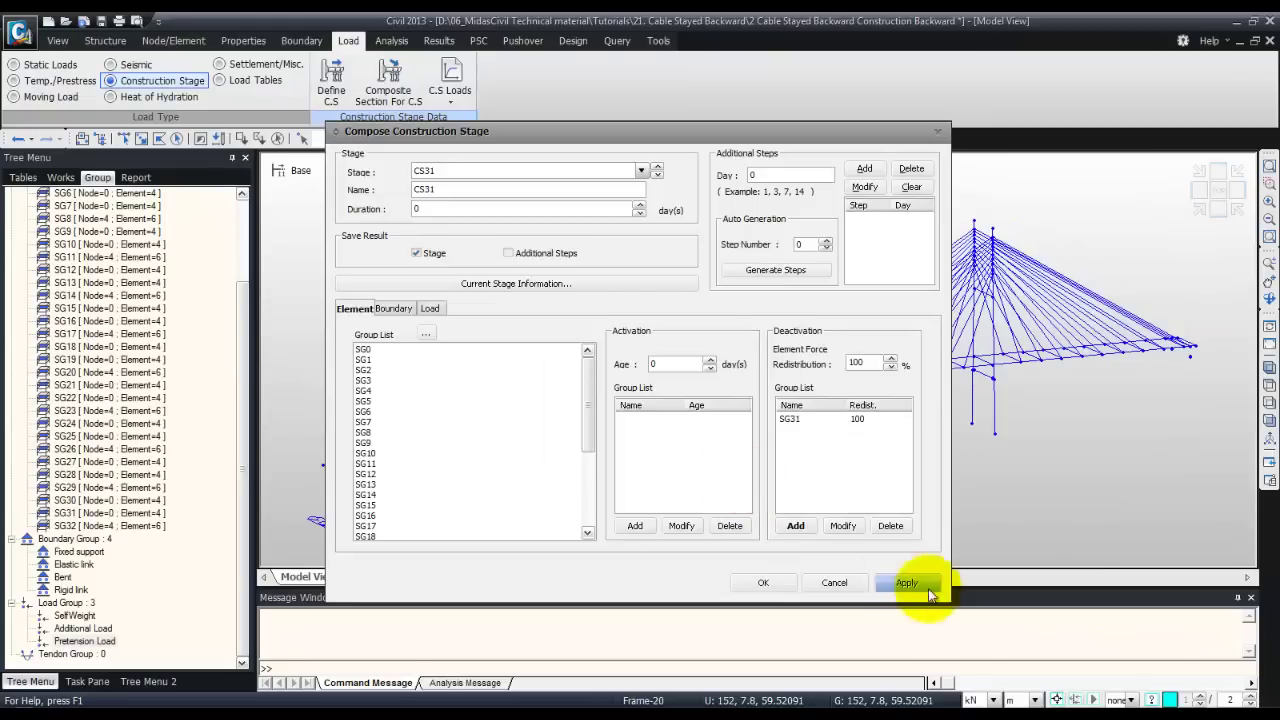
Apply stage CS31, deactivate SG32 in stage CS32 with 100% redistribution, and finish the construction stage definition
left_click(920, 587)
left_click(657, 161)
left_click_drag(583, 429, 590, 508)
left_click(378, 535)
left_click(801, 531)
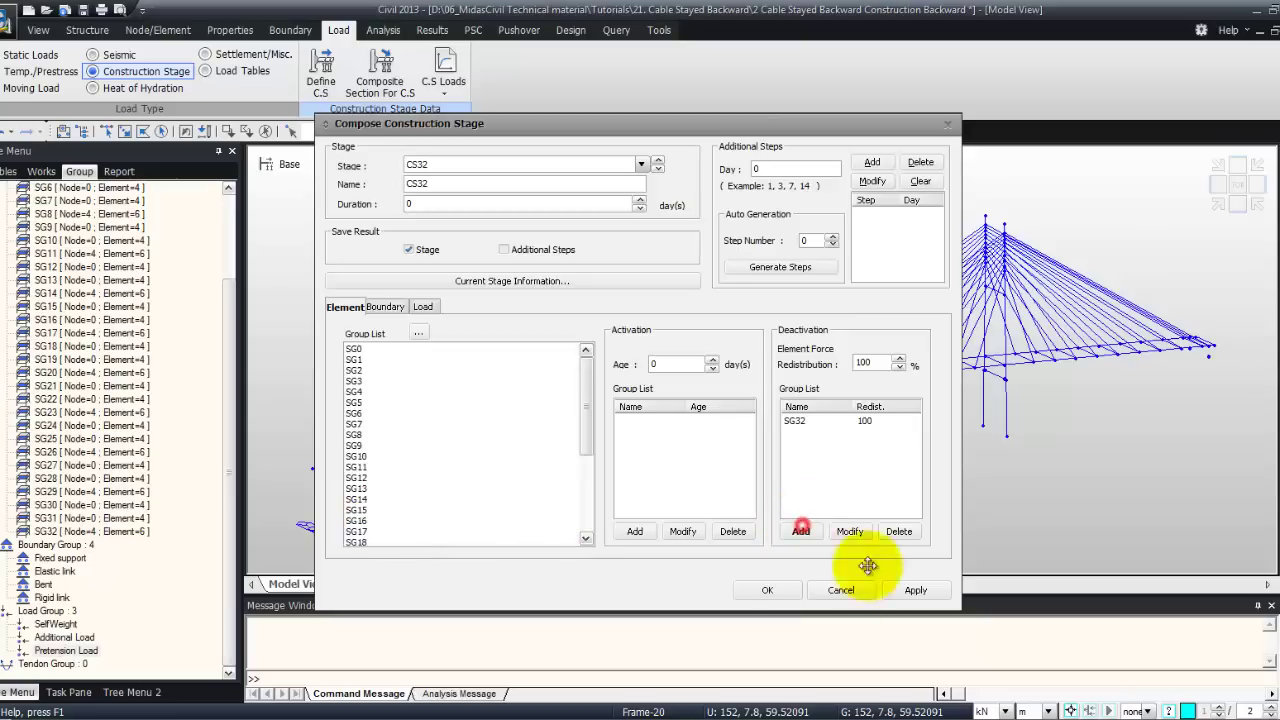
left_click(915, 590)
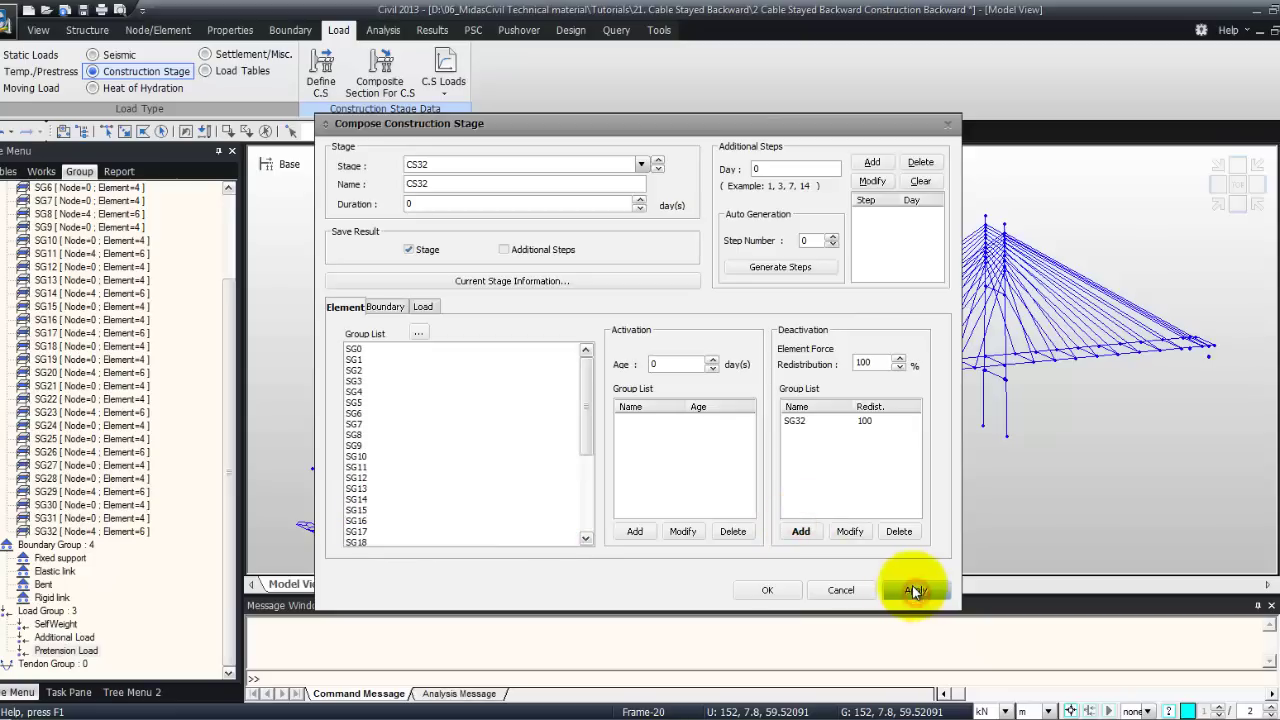
left_click(765, 590)
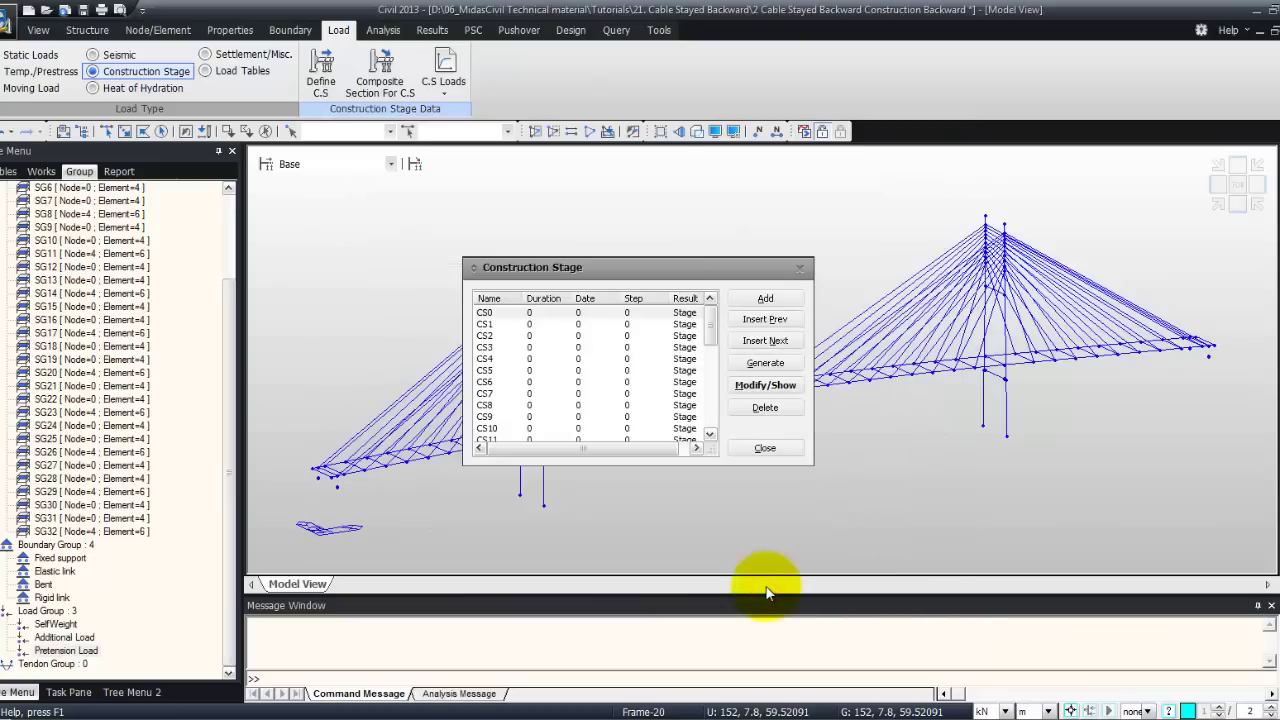
left_click(765, 449)
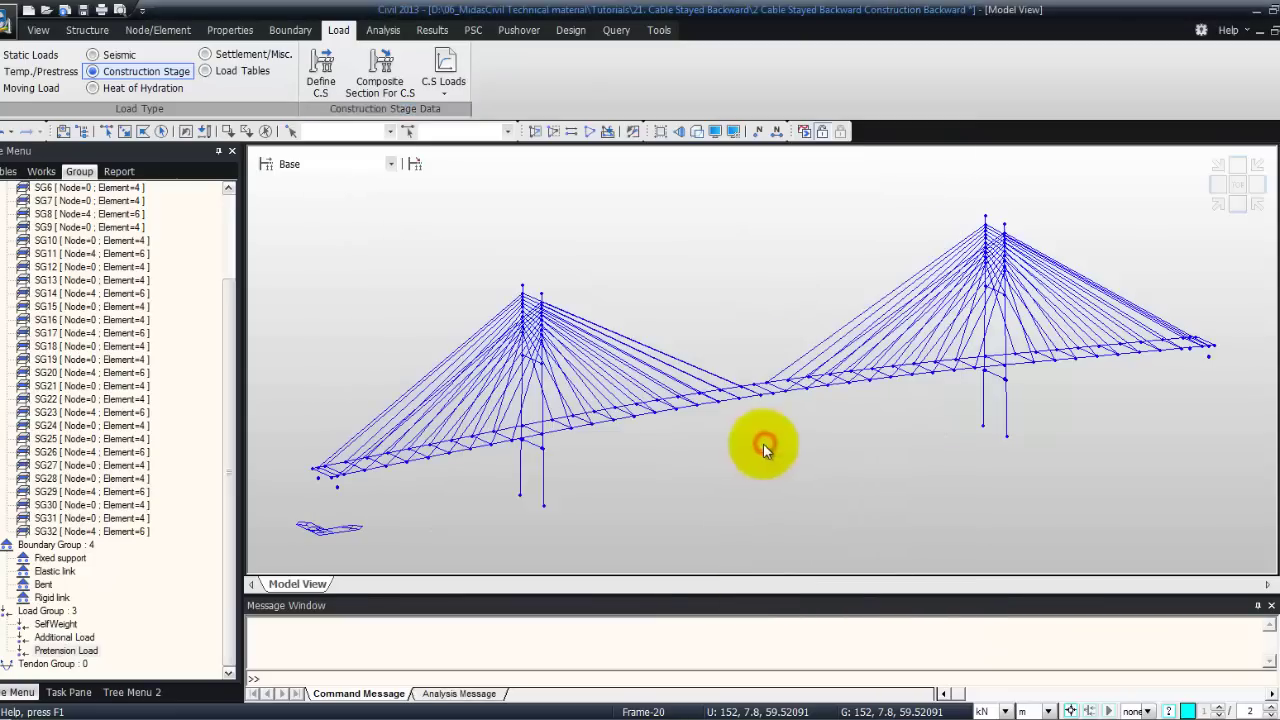
Exclude the time dependent effect from the construction stage analysis control data and perform the analysis
left_click(390, 30)
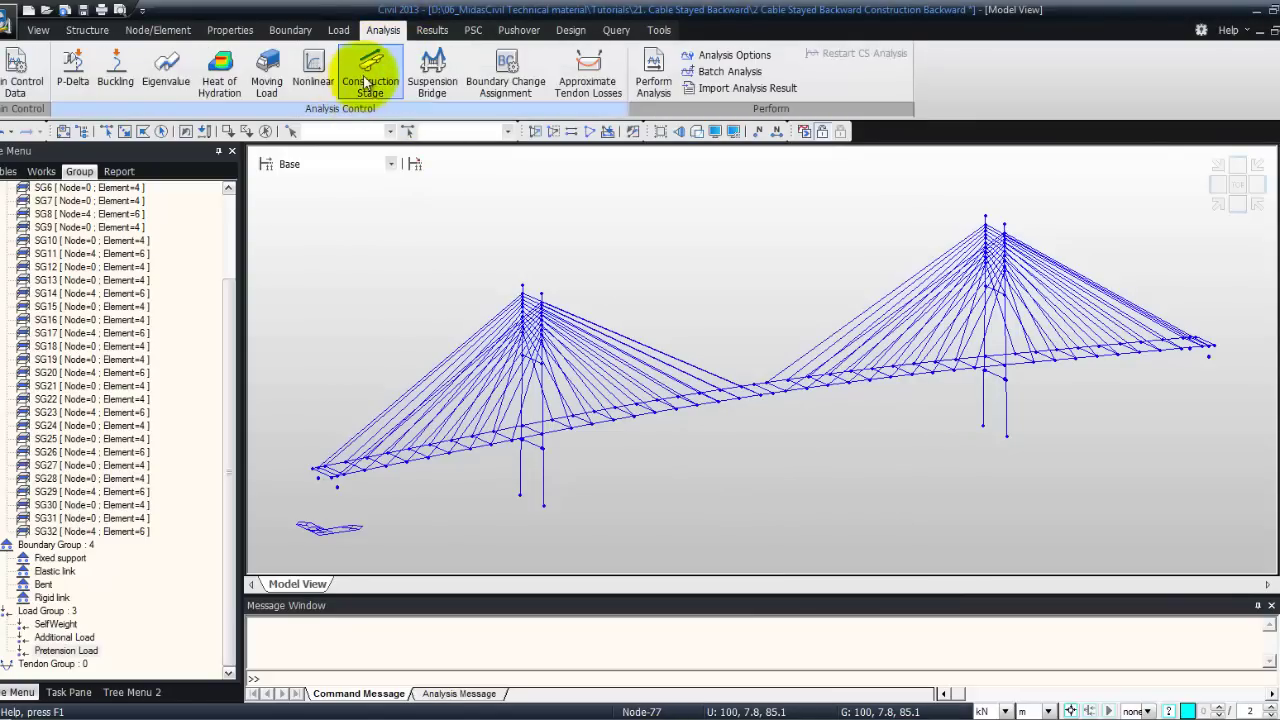
left_click(369, 68)
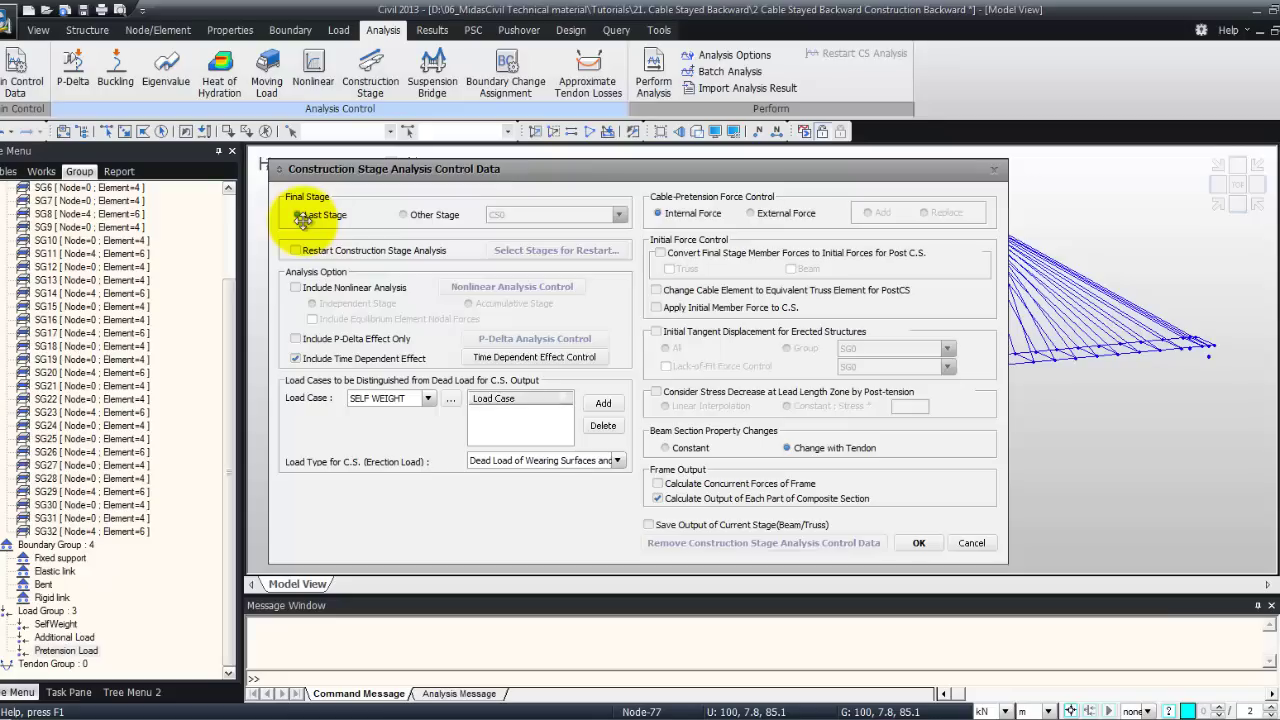
left_click(295, 358)
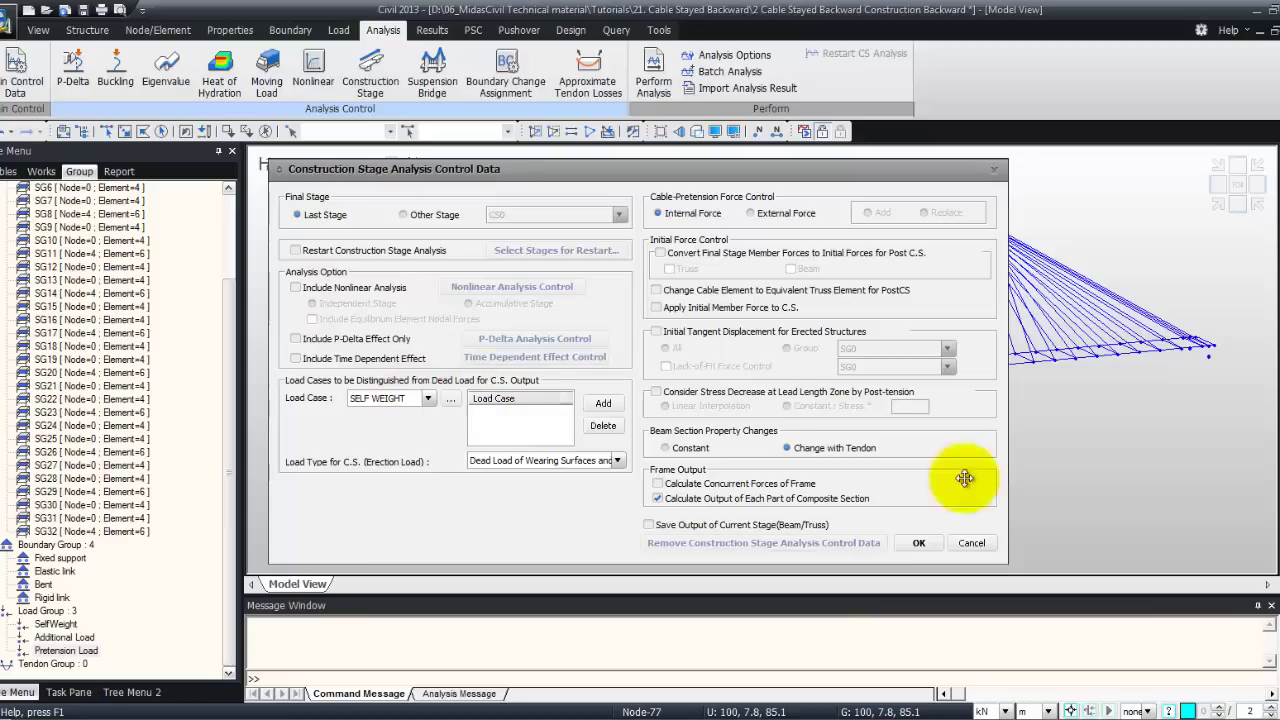
left_click(917, 542)
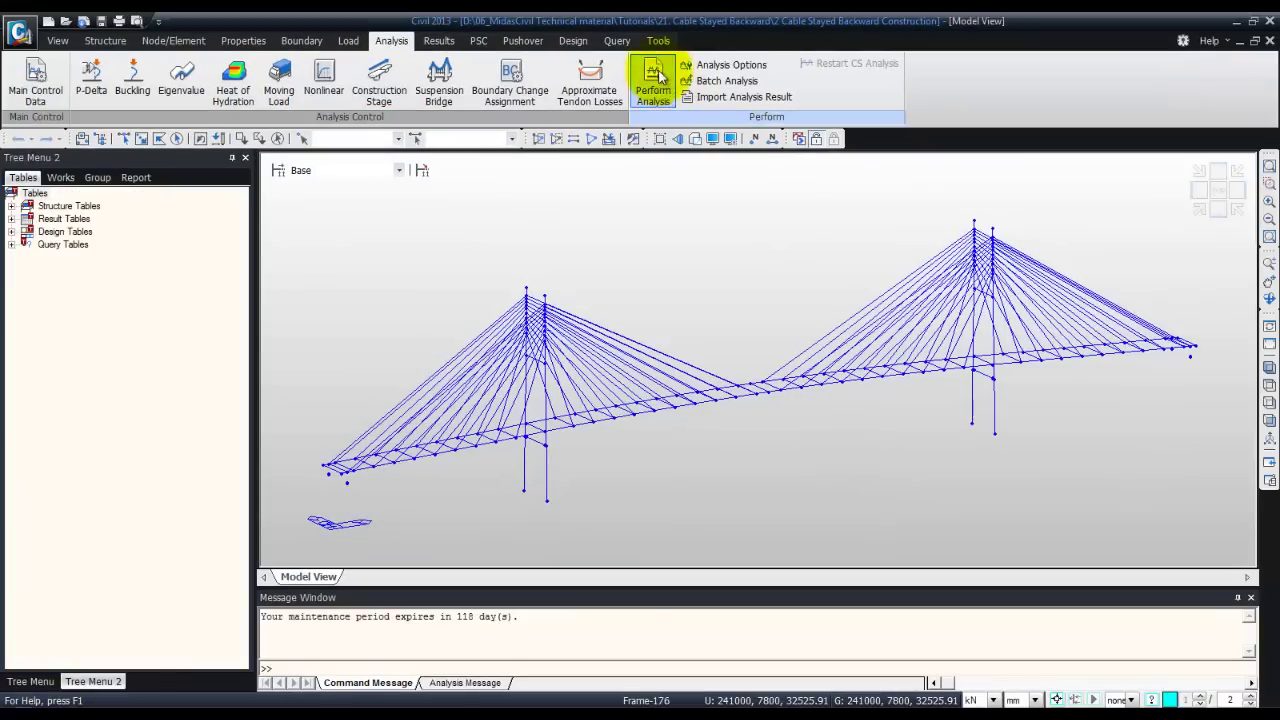
left_click(652, 84)
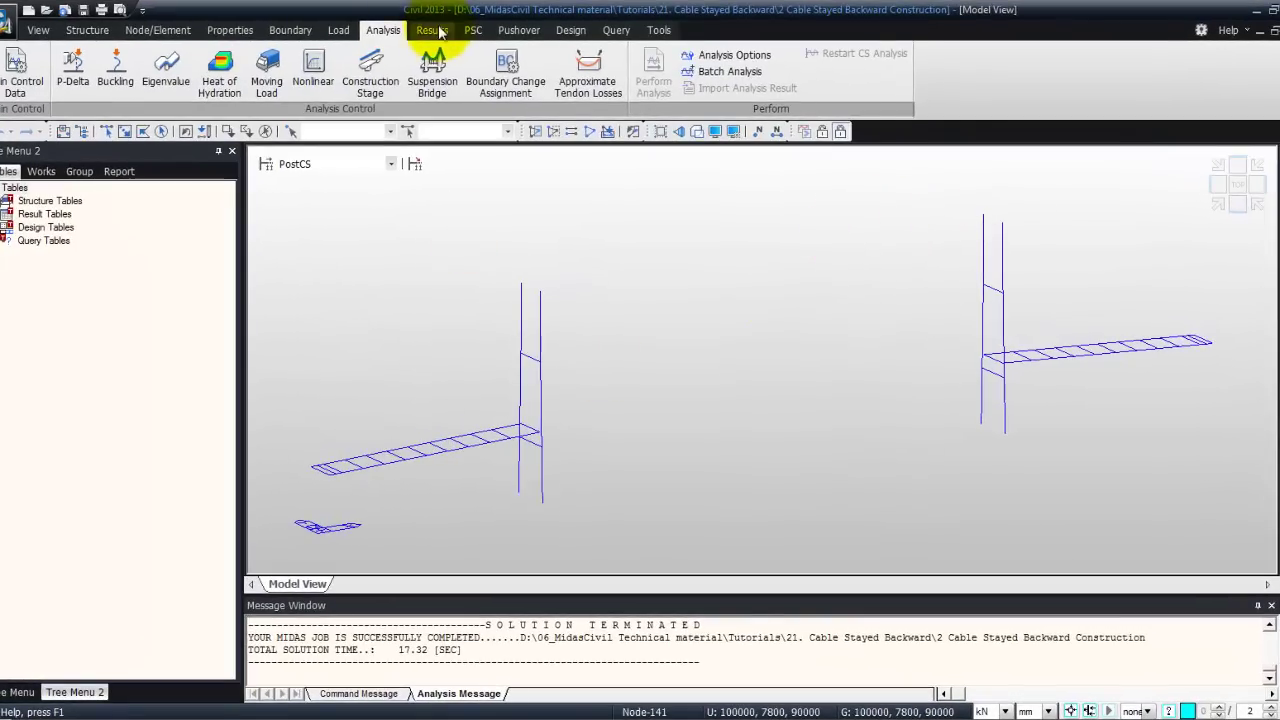
Open the deformed shape results and choose load combination CB: LCB1
left_click(432, 31)
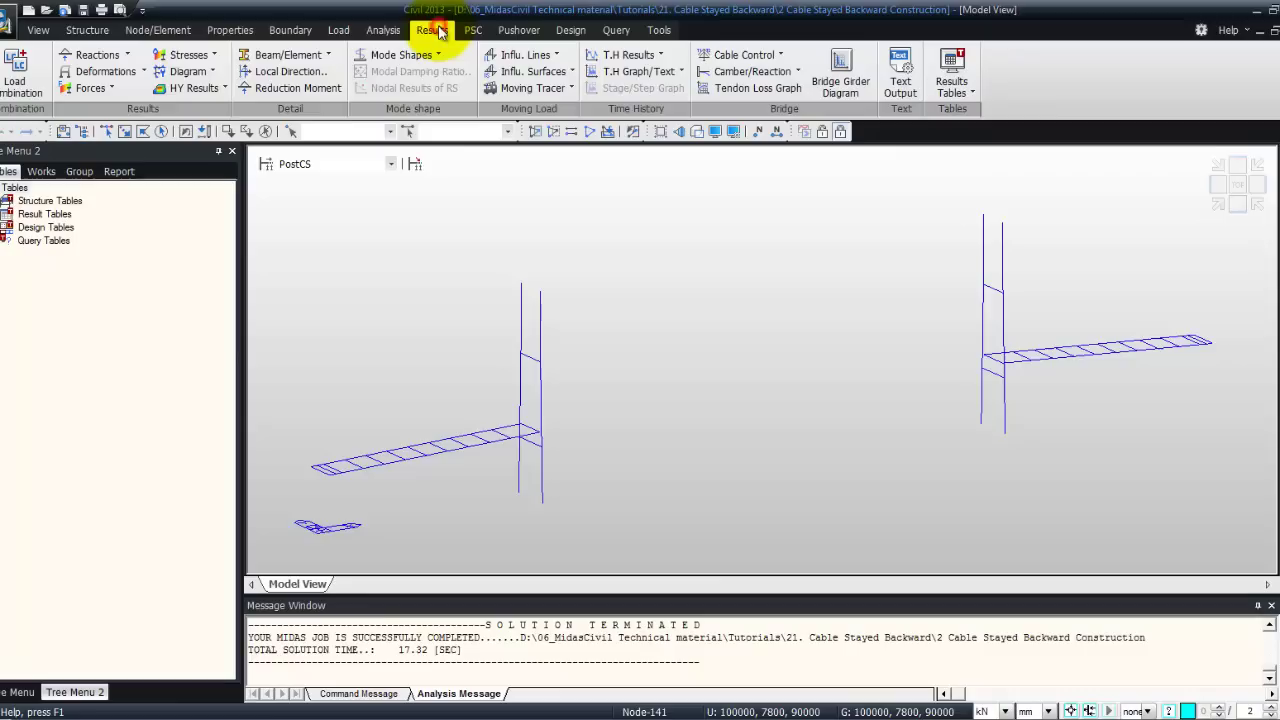
left_click(133, 72)
left_click(143, 71)
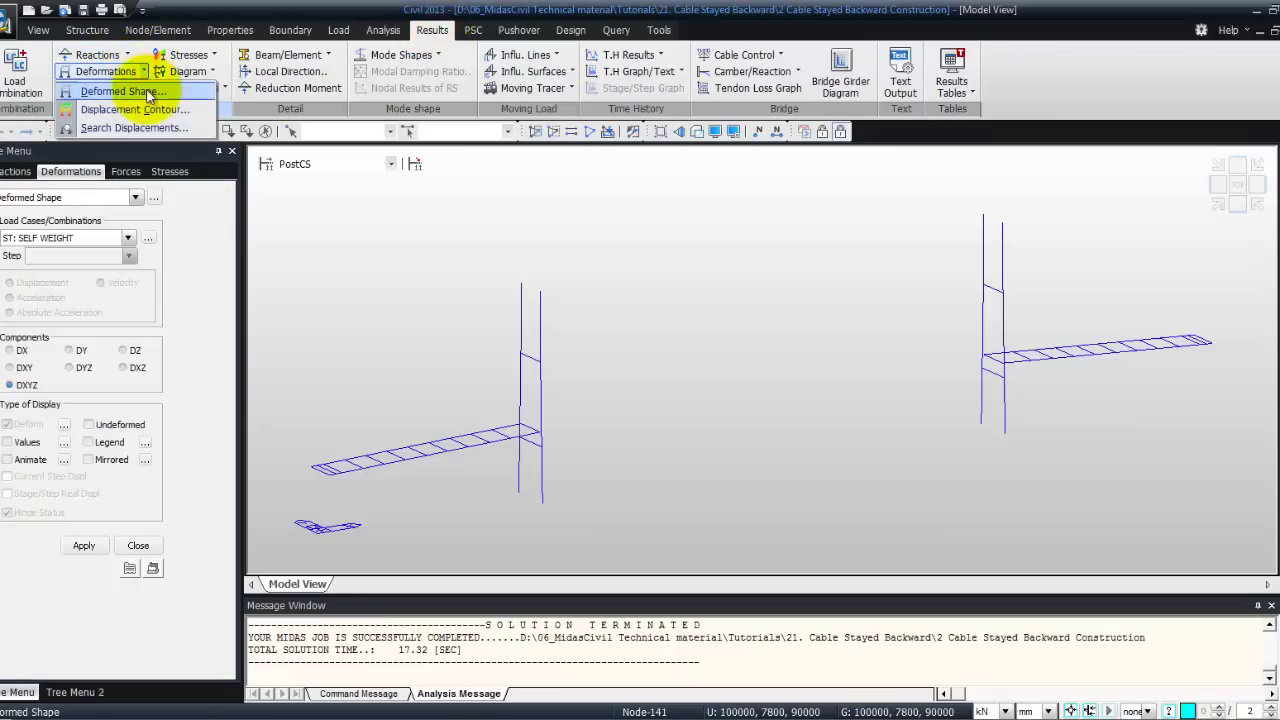
left_click(148, 92)
left_click(128, 240)
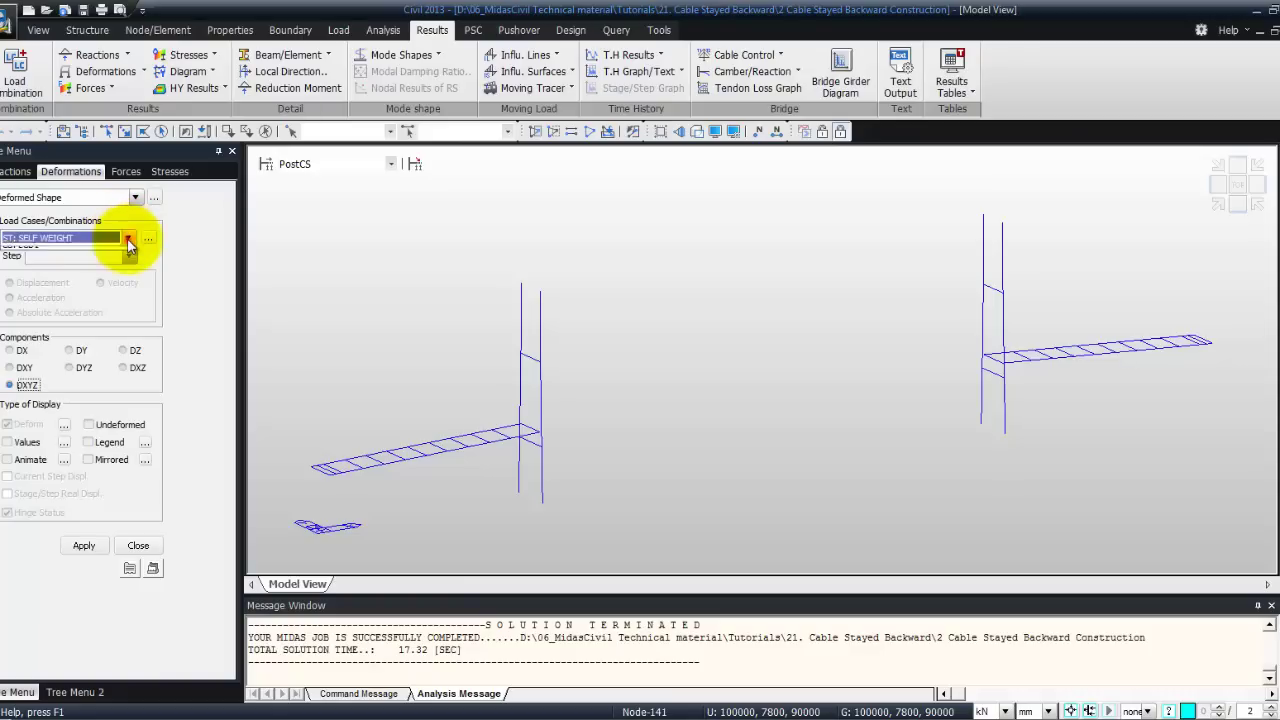
left_click(128, 240)
left_click(77, 285)
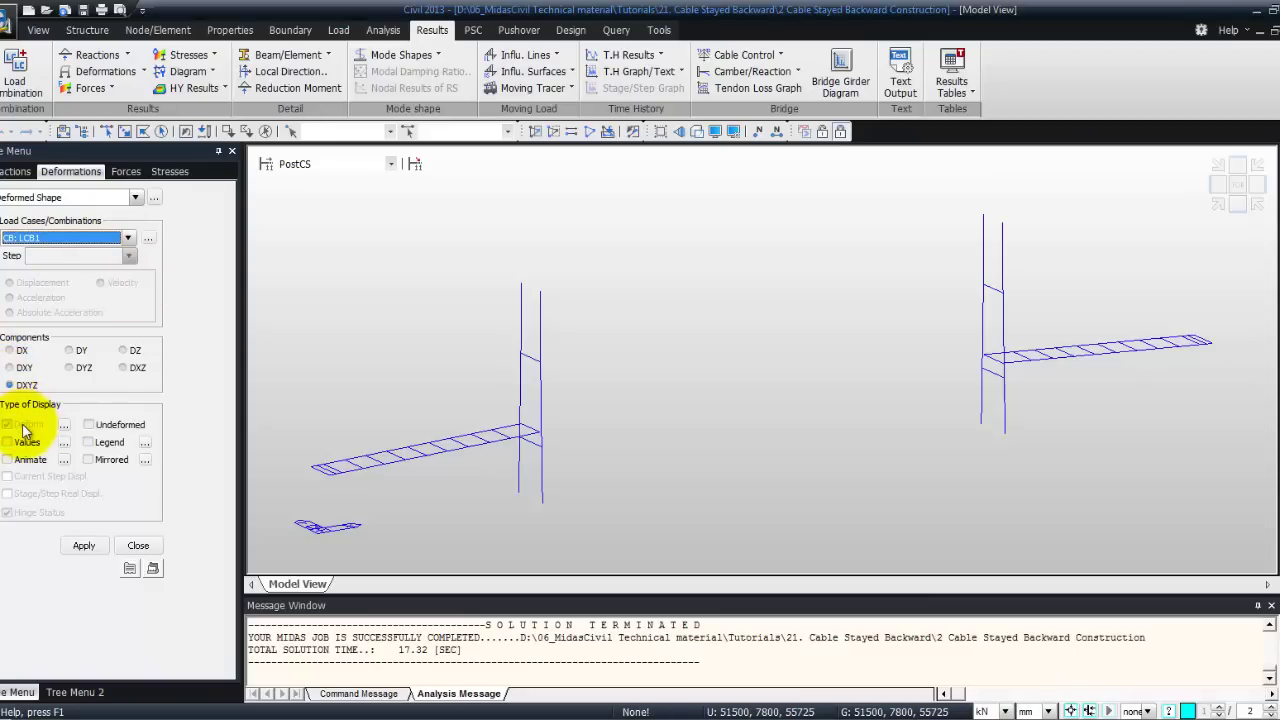
Switch the results to construction stage CS0 with load case CS: Summation
left_click(390, 163)
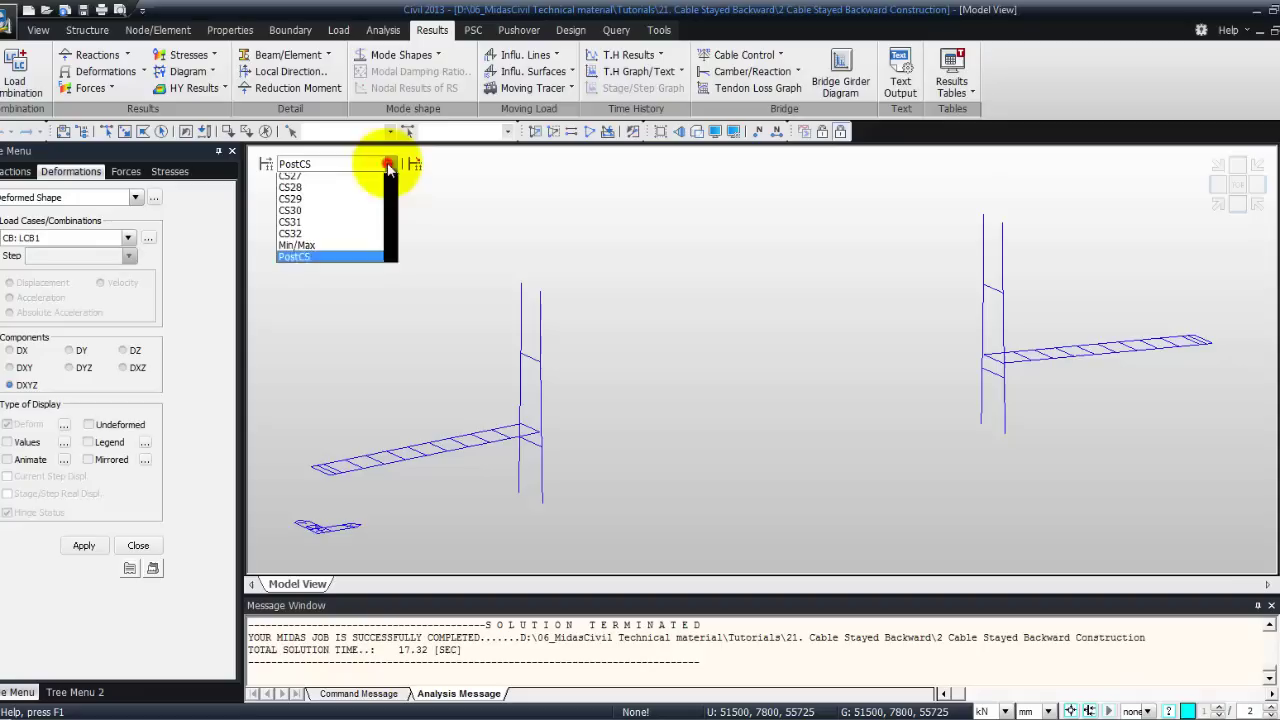
scroll(300, 224, "up", 9)
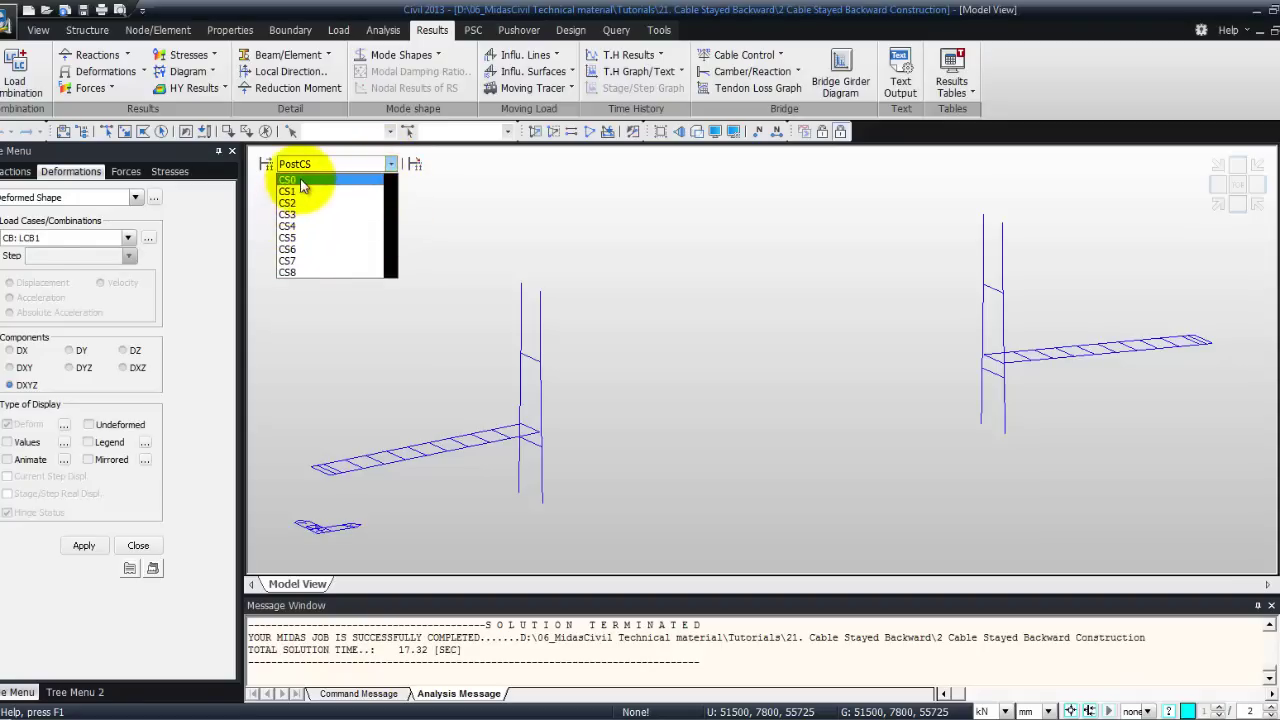
left_click(292, 180)
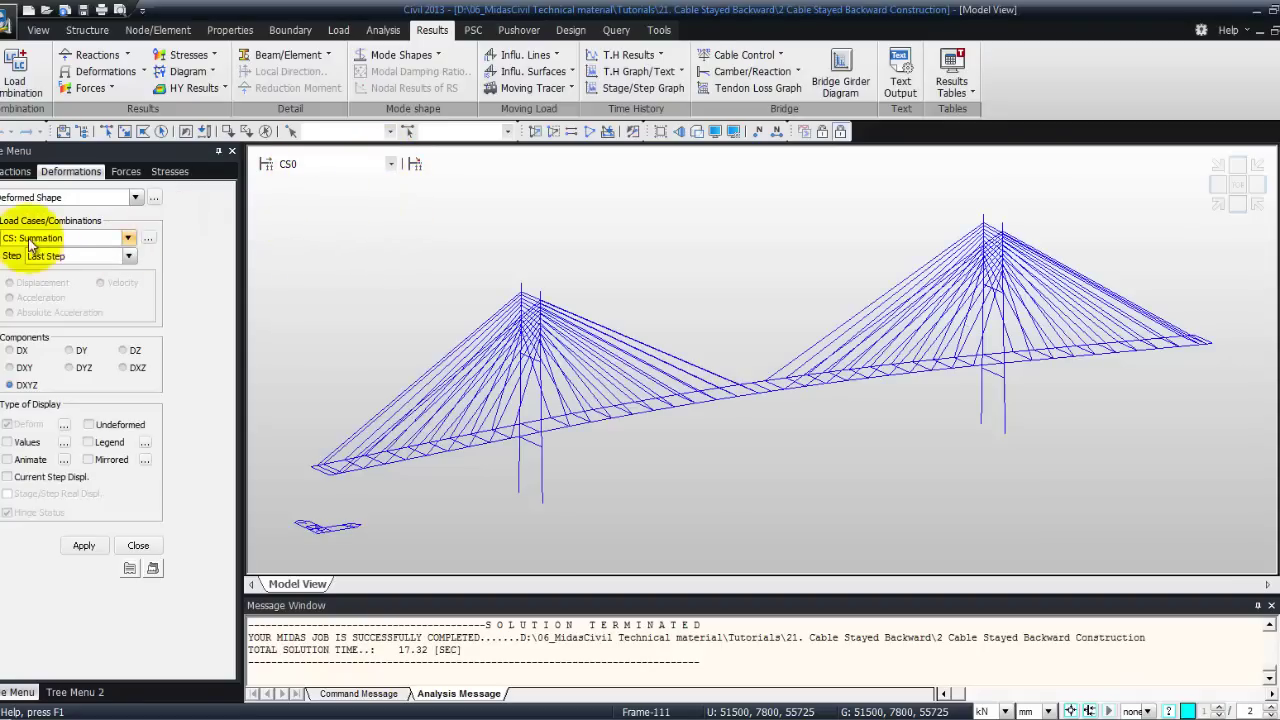
left_click(126, 238)
left_click(143, 206)
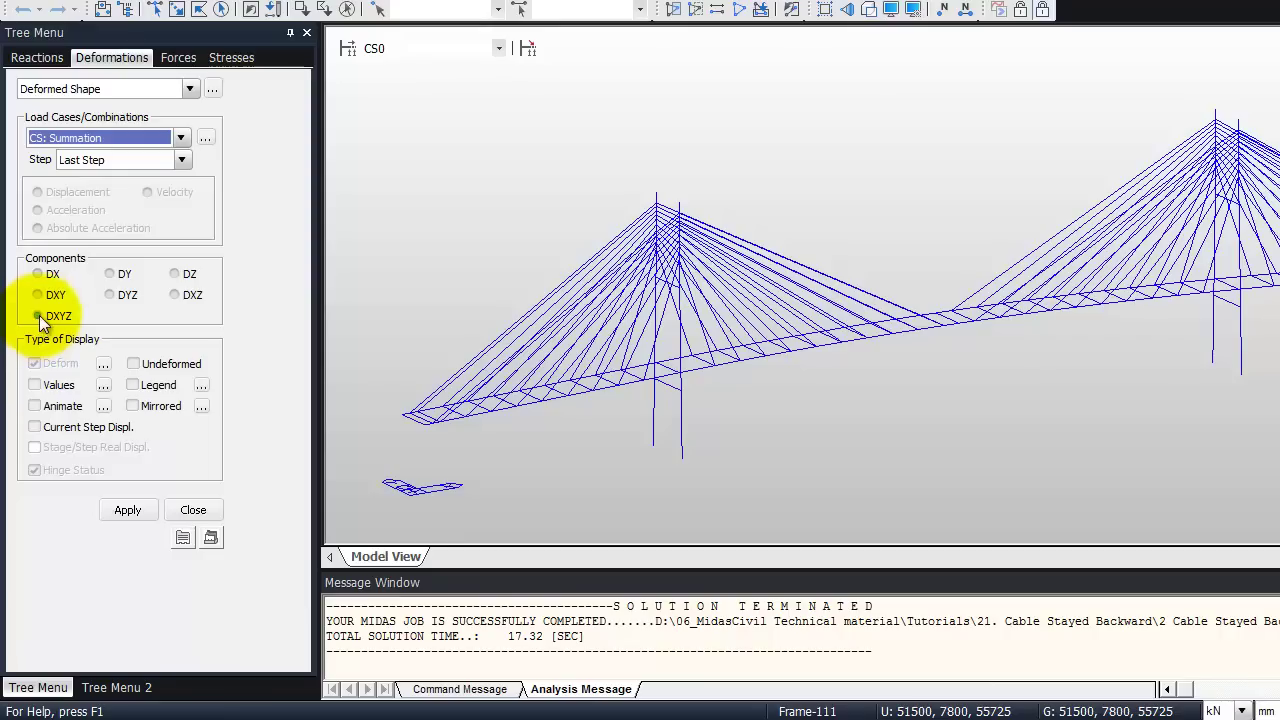
Apply a deformation scale factor of 0.5 with nodal deformation and include the undeformed shape in the CS0 deformed shape display
left_click(103, 364)
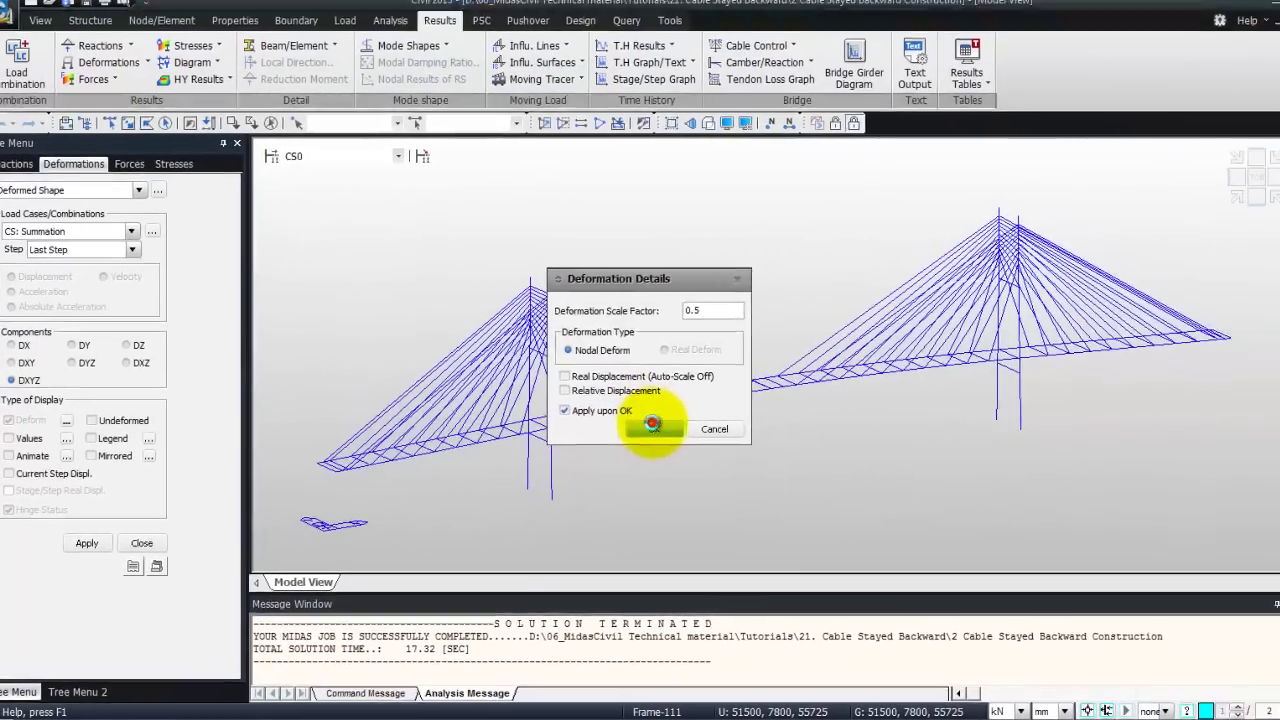
left_click(804, 373)
left_click(90, 425)
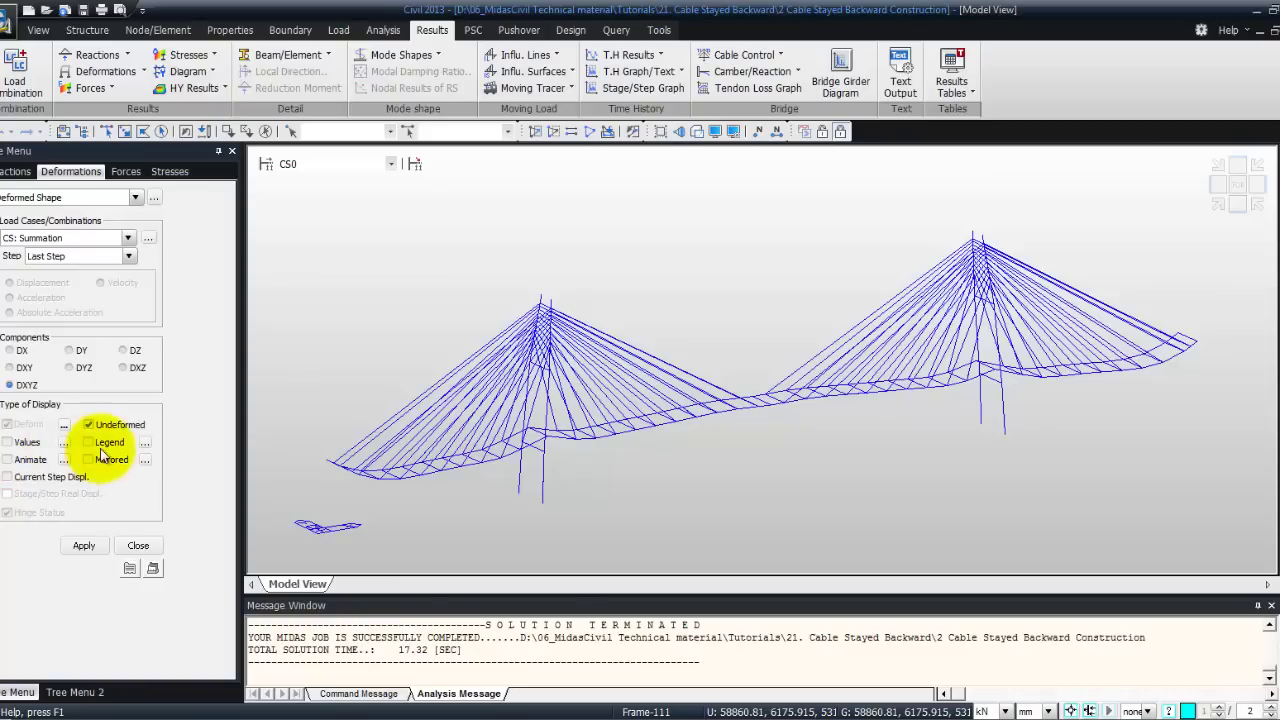
left_click(86, 545)
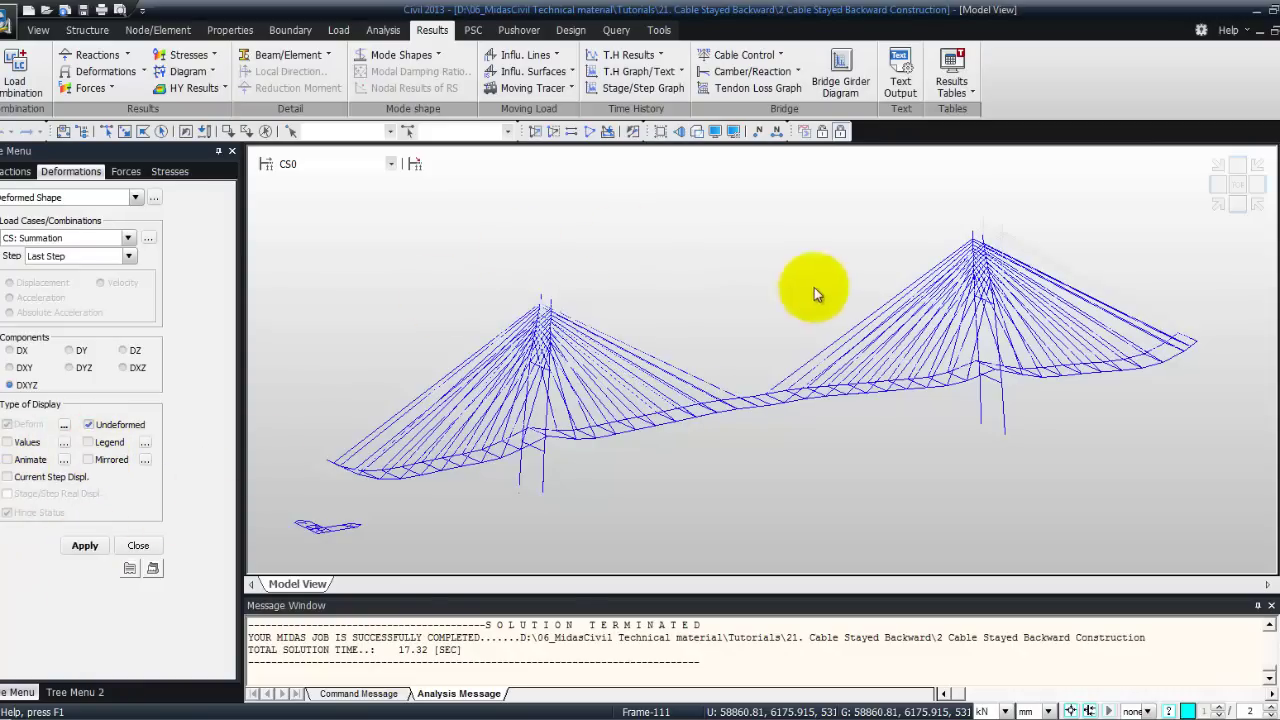
Step through the CS: Summation deformed shapes from construction stage CS1 onward, ending on stage CS32
left_click(390, 164)
left_click(359, 187)
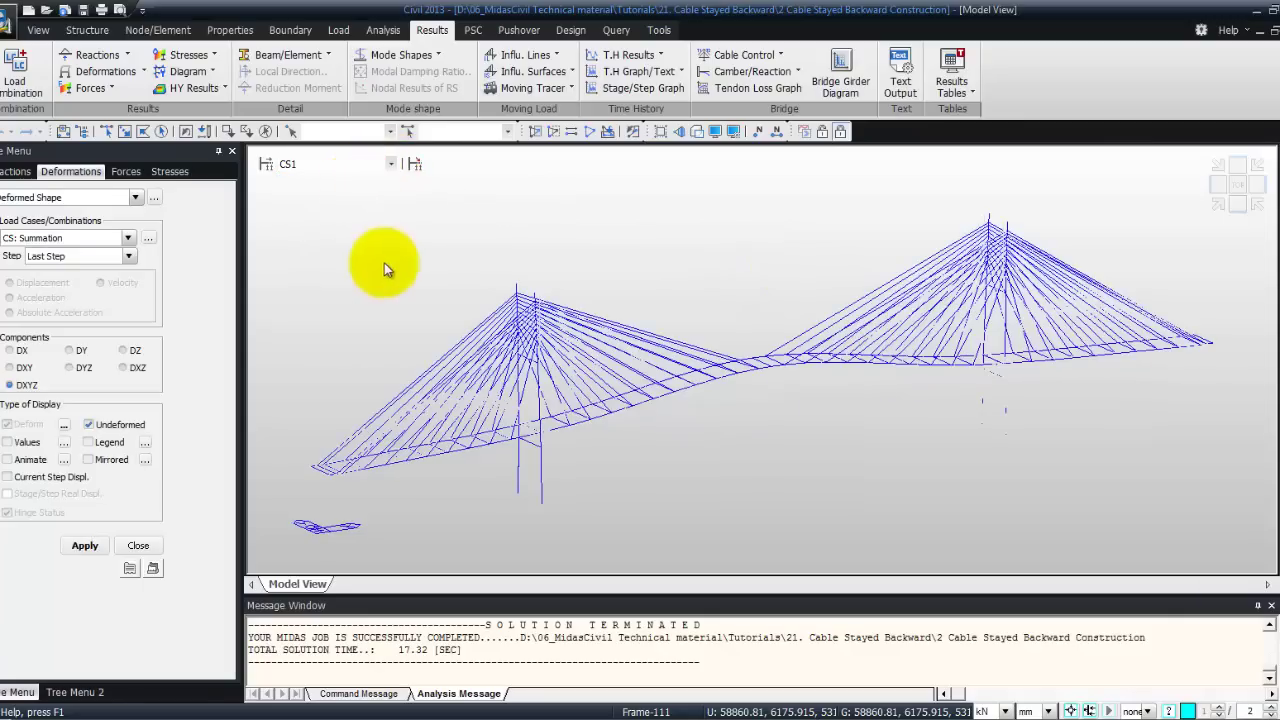
key("Down")
key("Down")
key("Down")
key("Down")
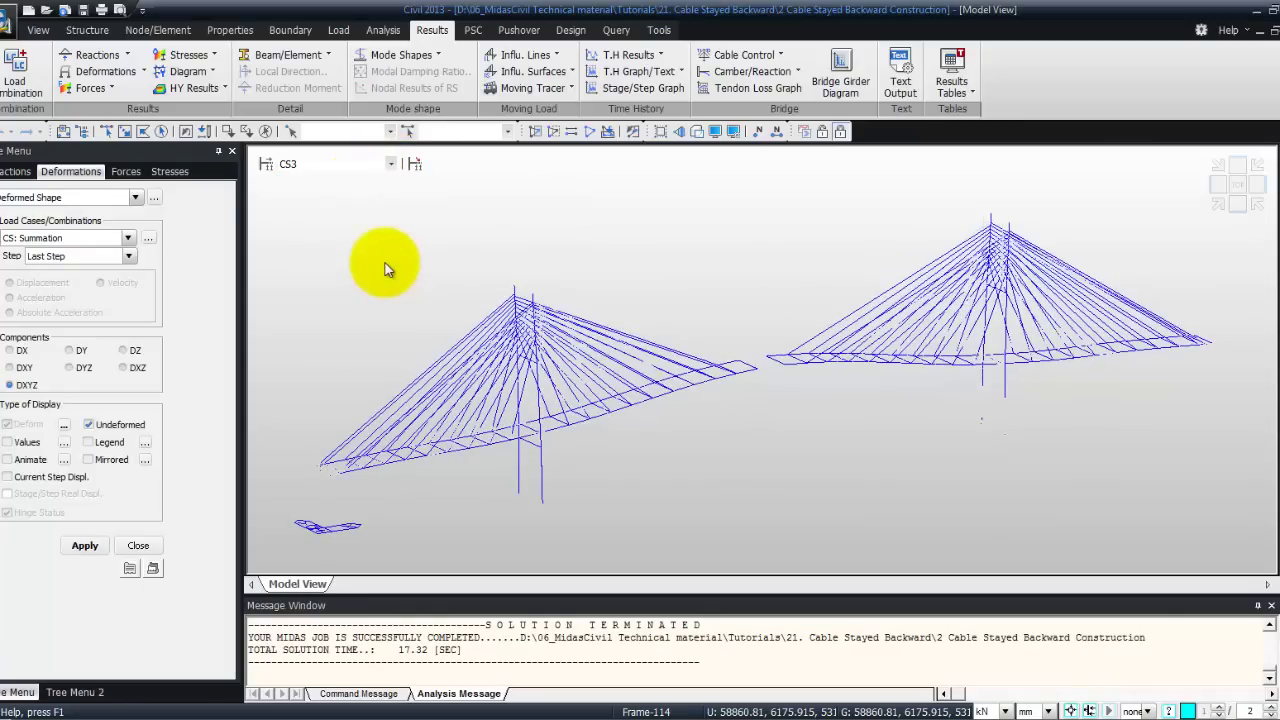
key("Down")
key("Down")
key("Down")
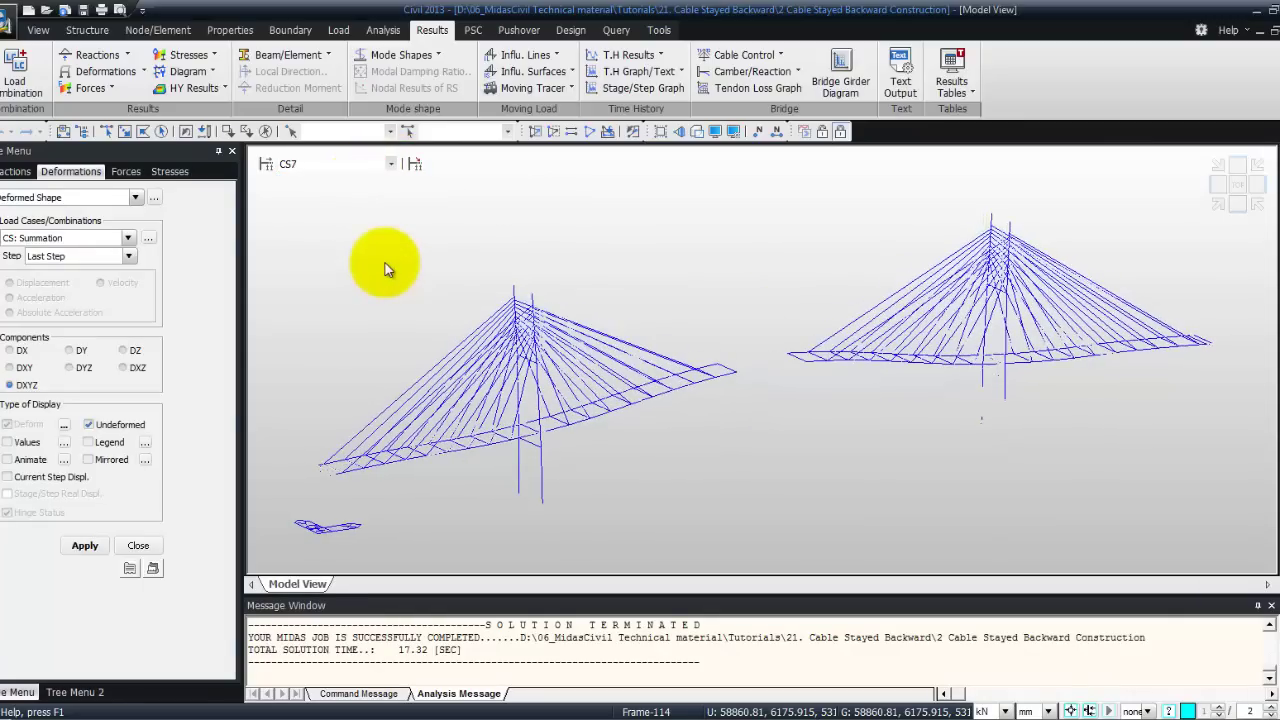
key("Down")
key("Down")
key("Down")
key("Down")
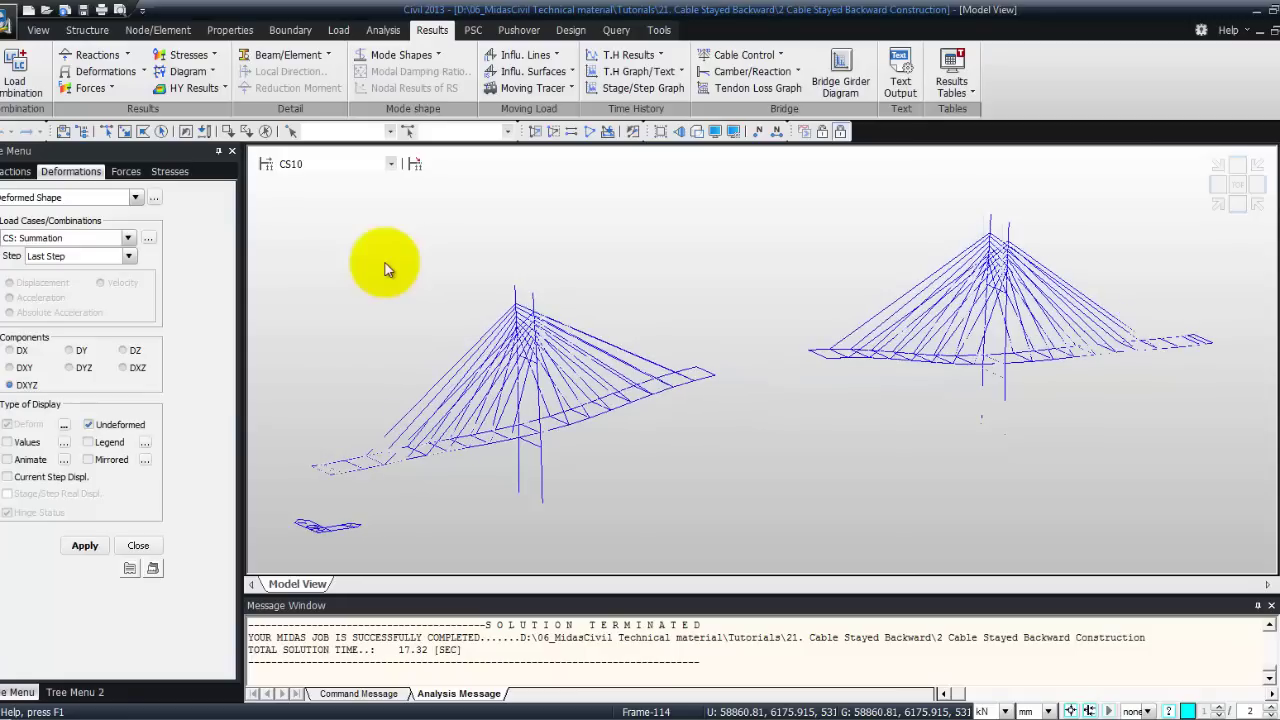
key("Down")
key("Down")
key("Down")
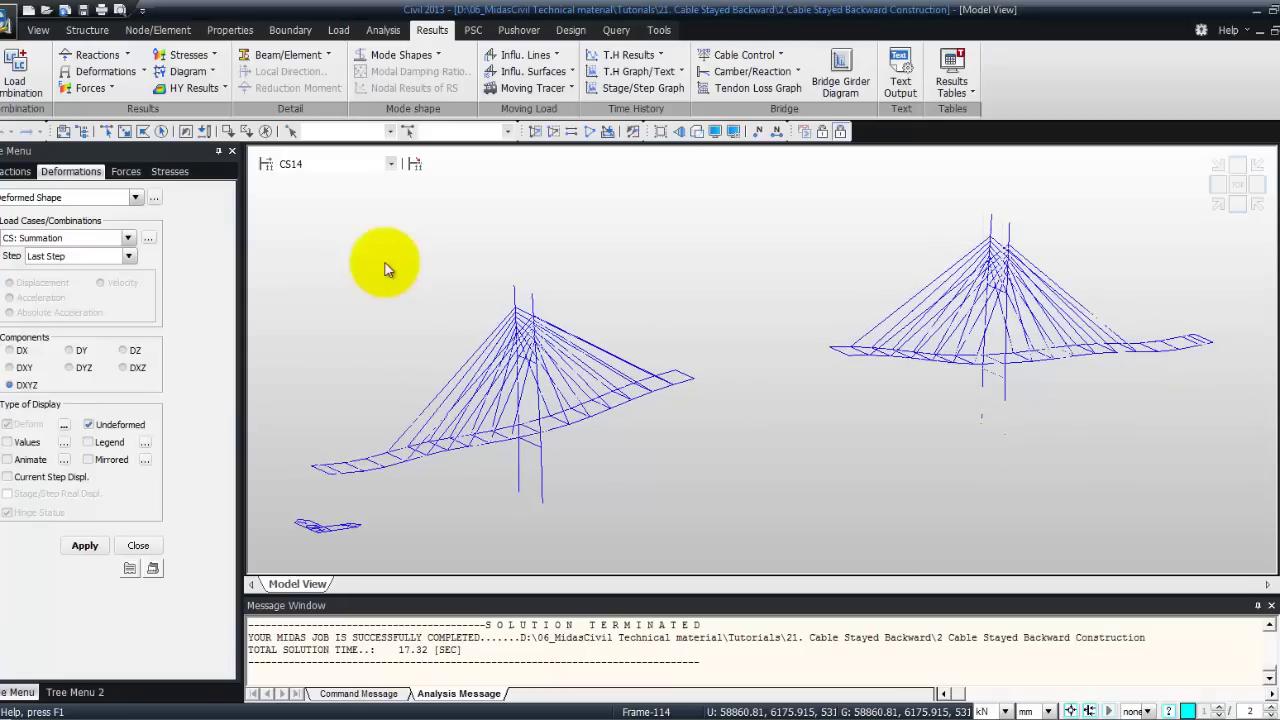
key("Down")
key("Down")
key("Down")
key("Down")
key("Down")
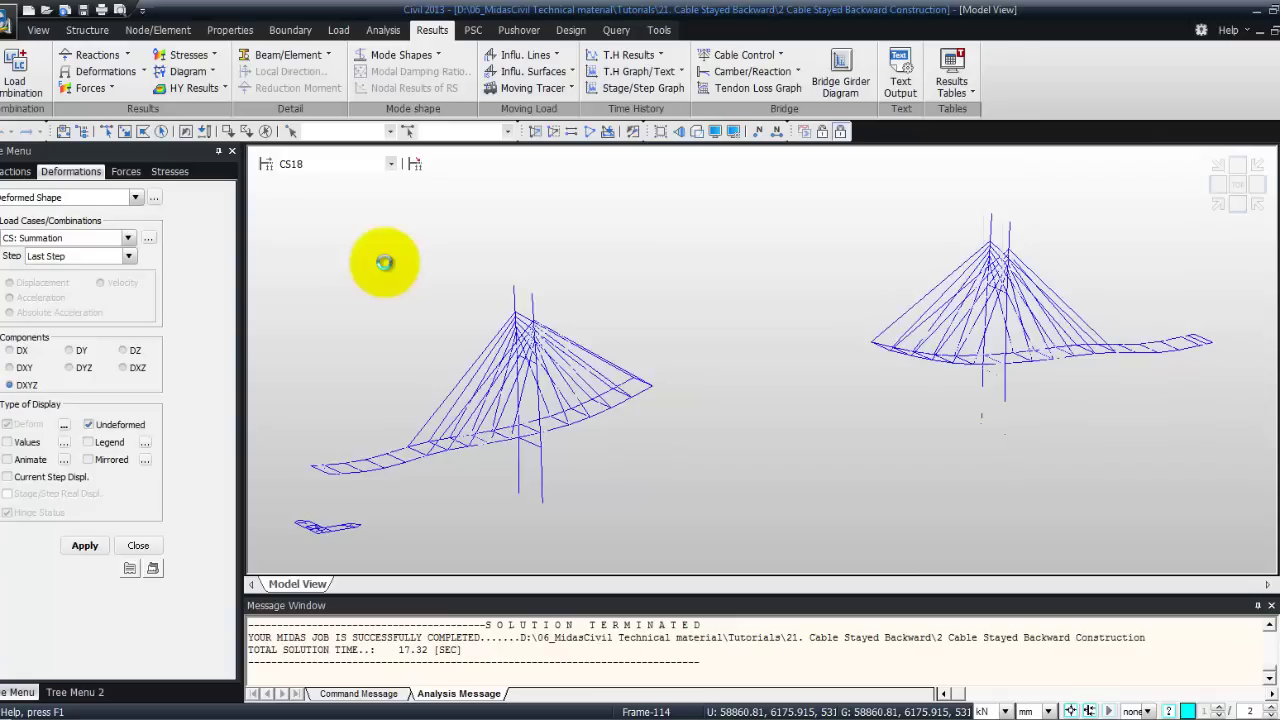
key("Down")
key("Down")
key("Down")
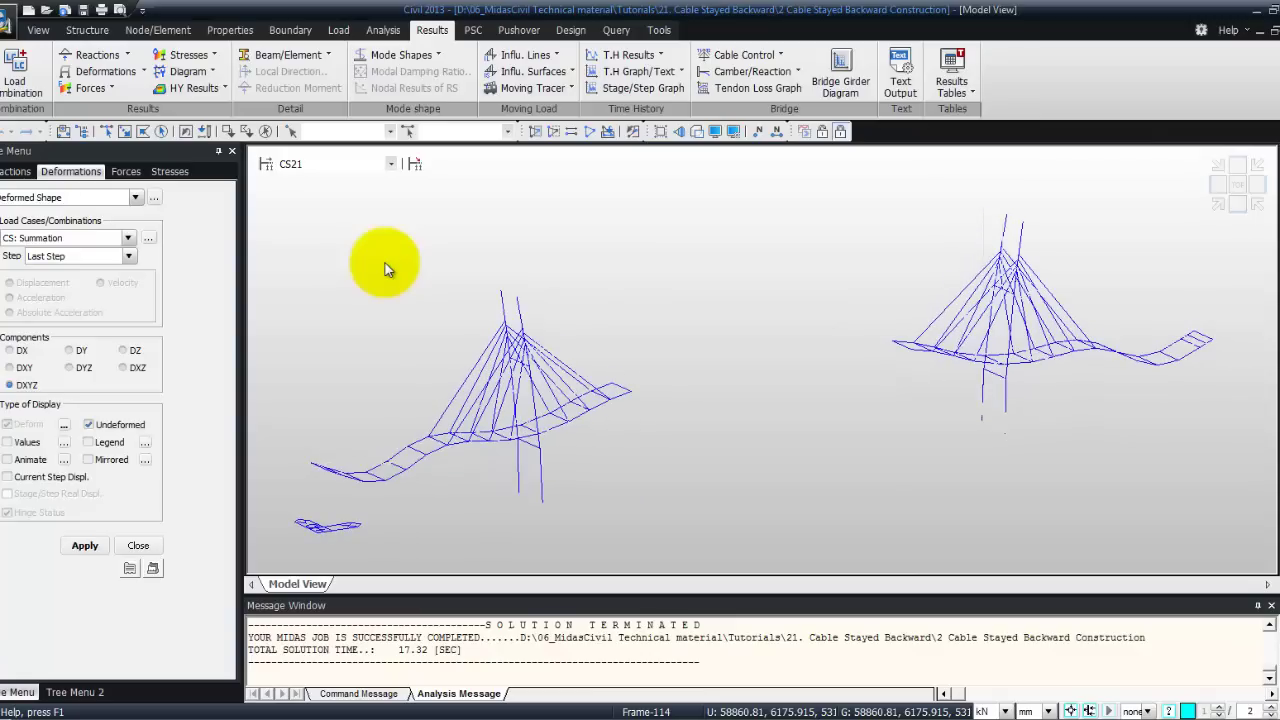
key("Down")
key("Down")
key("Down")
key("Down")
key("Down")
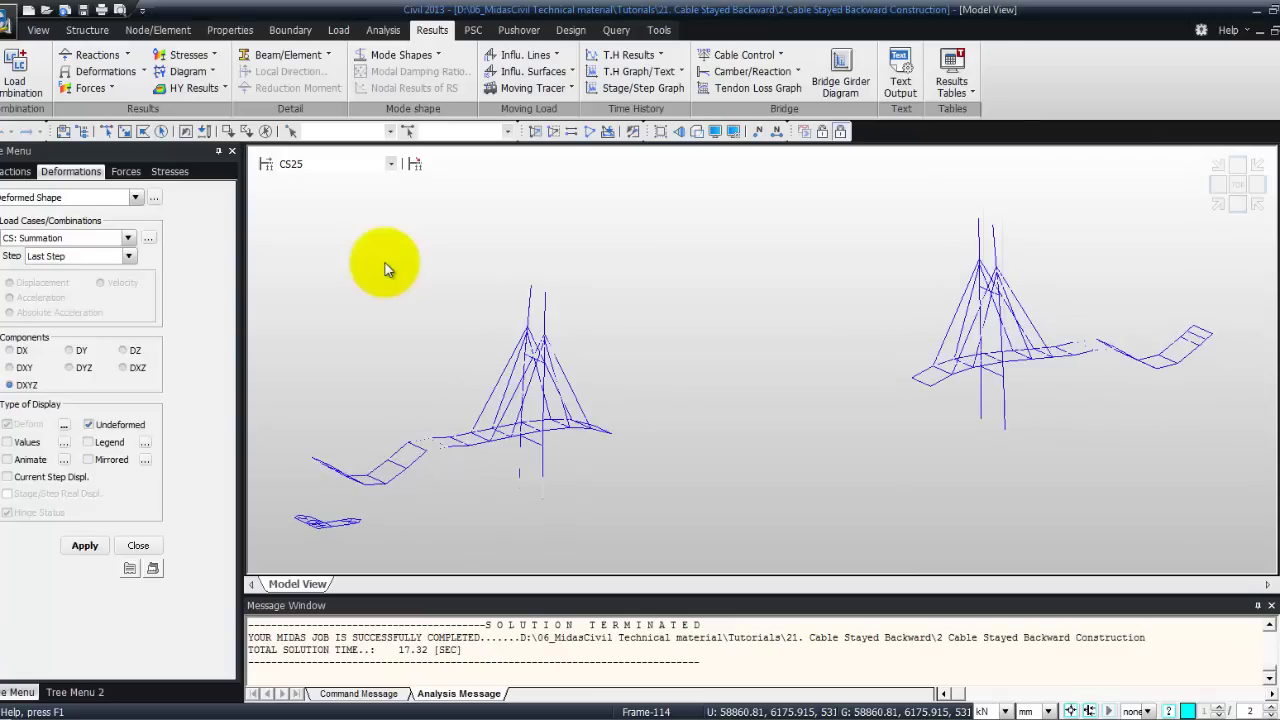
key("Down")
key("Down")
key("Down")
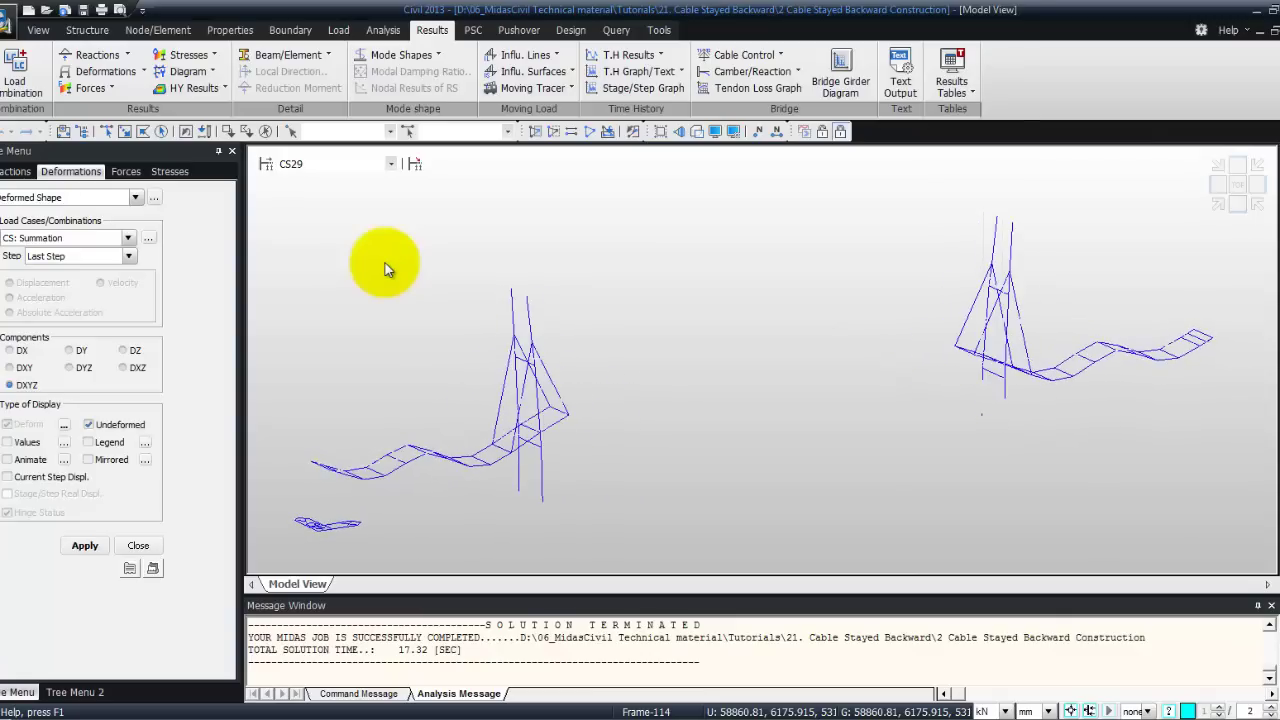
key("Down")
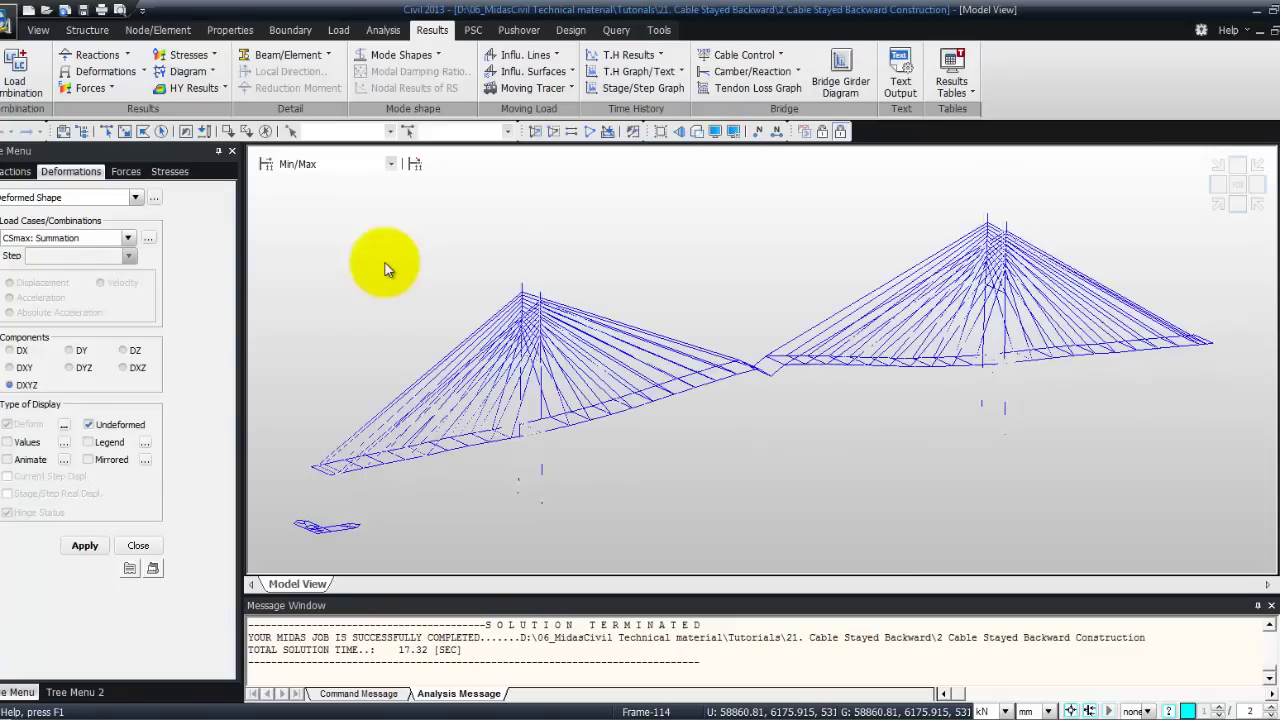
key("Down")
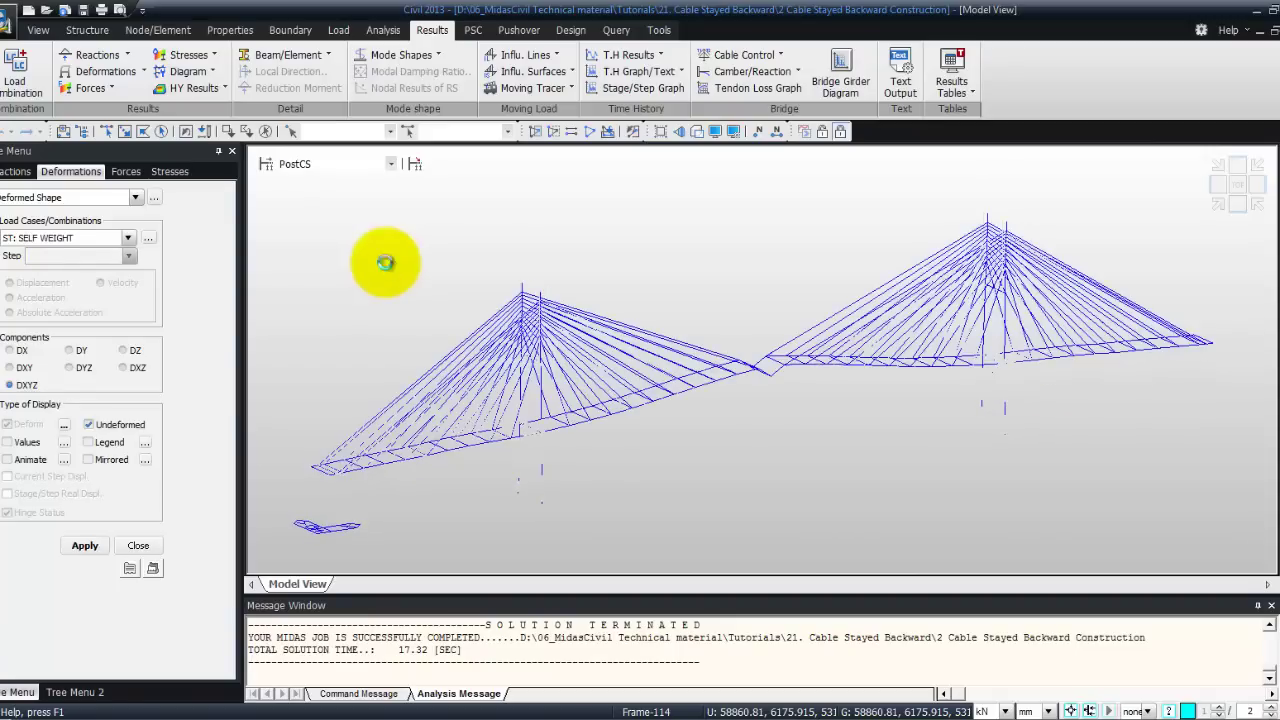
key("Up")
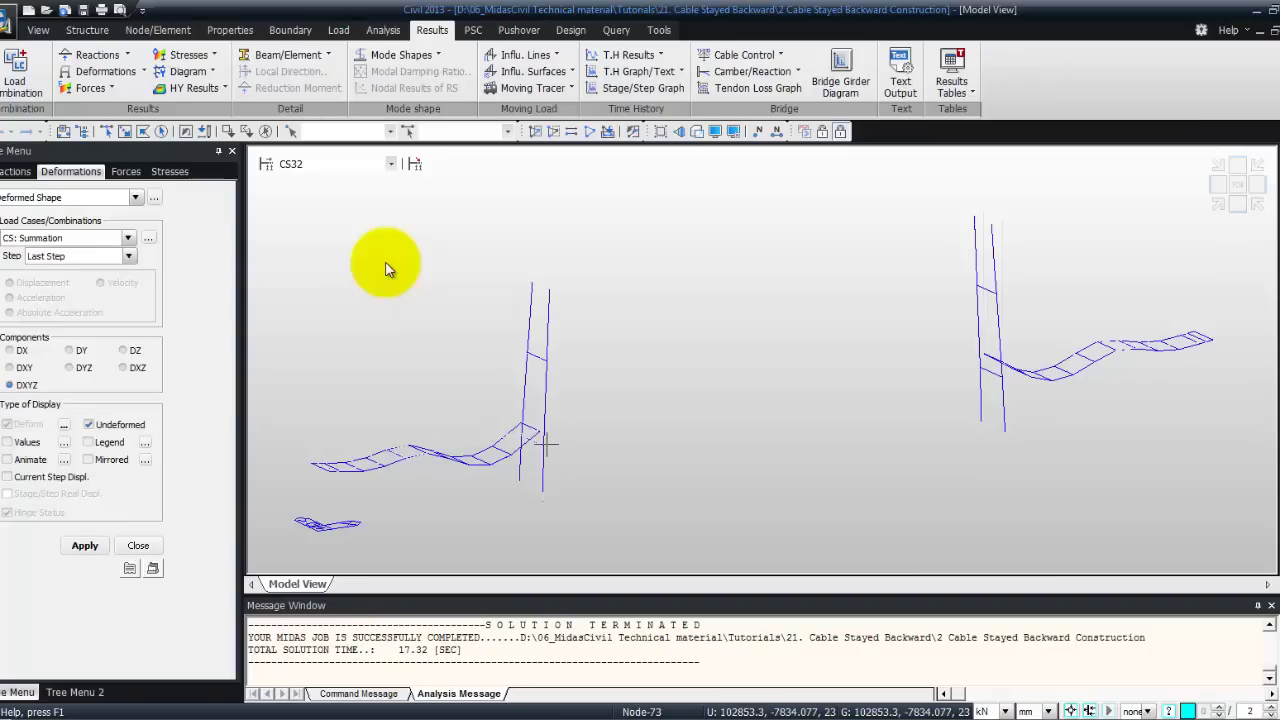